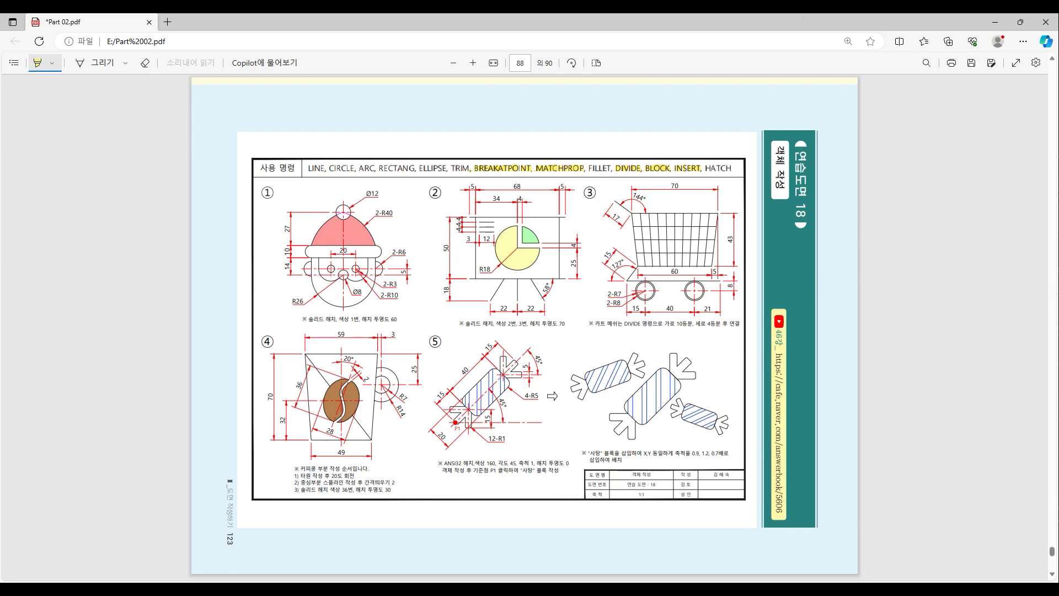
# Switch to AutoCAD and draw a circle of radius 26 inside the empty drawing frame for the face.
pyautogui.hotkey('alt', 'Tab')
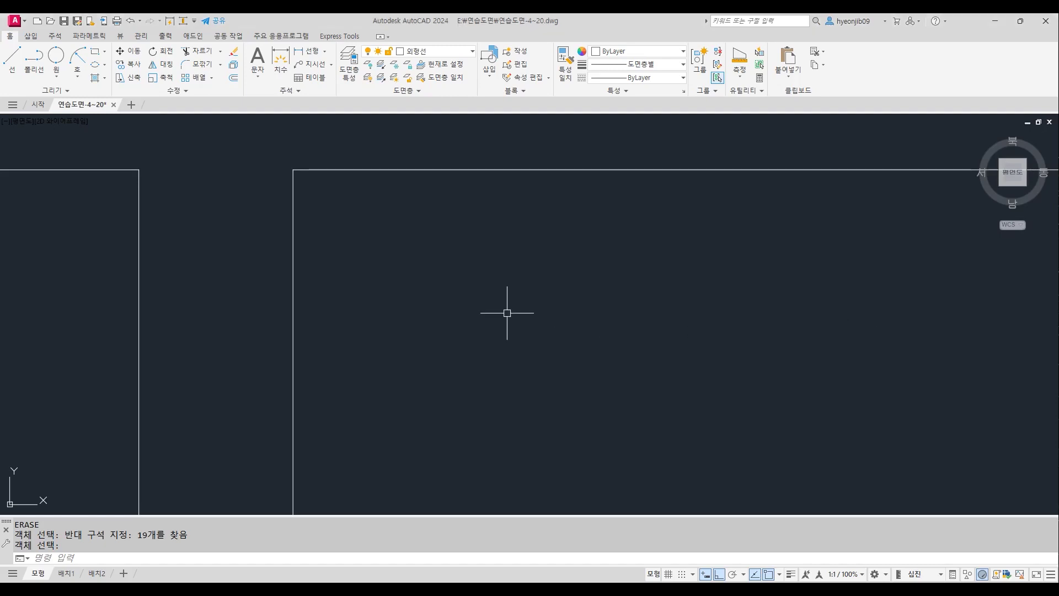
pyautogui.write('c')
pyautogui.press('Return')
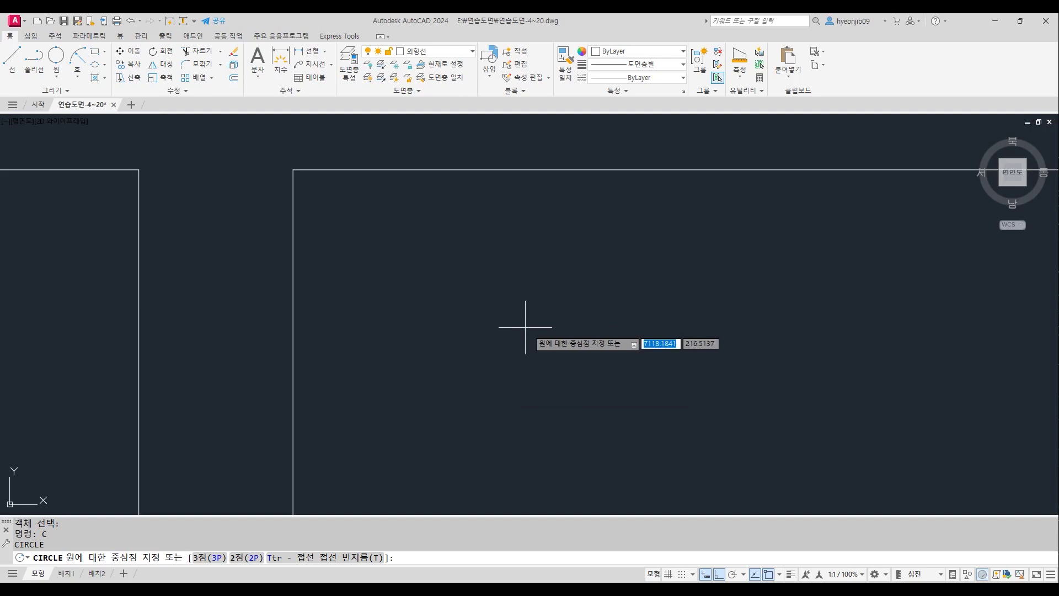
pyautogui.click(483, 325)
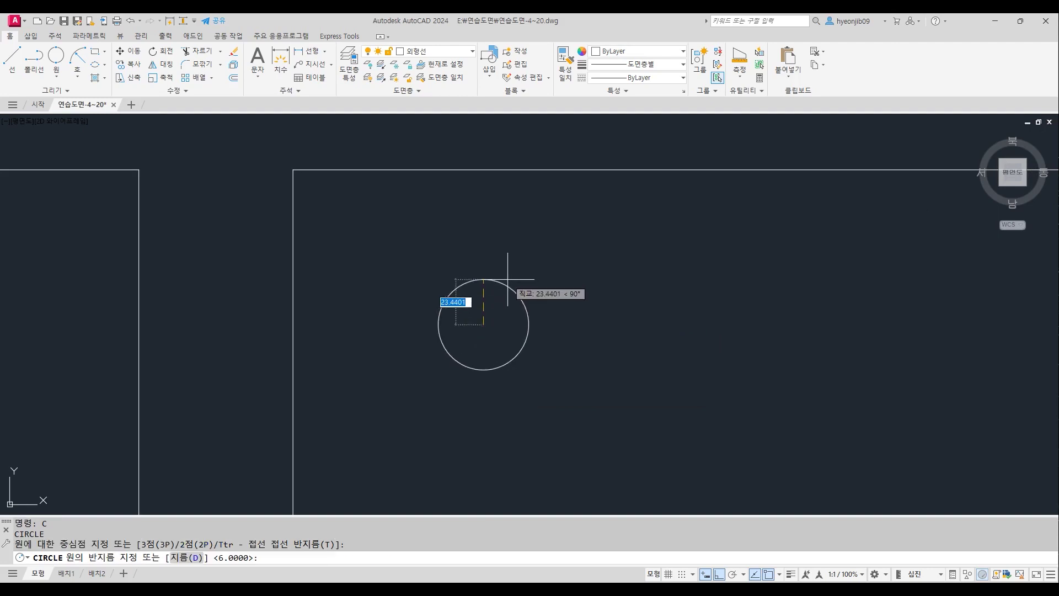
pyautogui.press('Return')
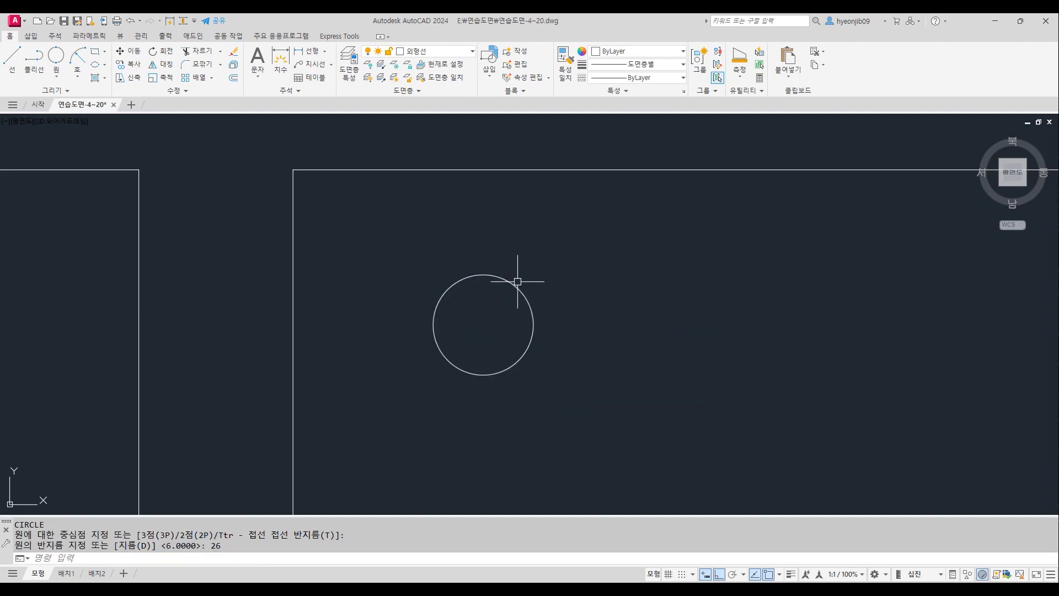
# Draw a horizontal diameter line across the circle from its left quadrant to its right quadrant.
pyautogui.write('l')
pyautogui.press('Return')
pyautogui.scroll(2, 544, 359)
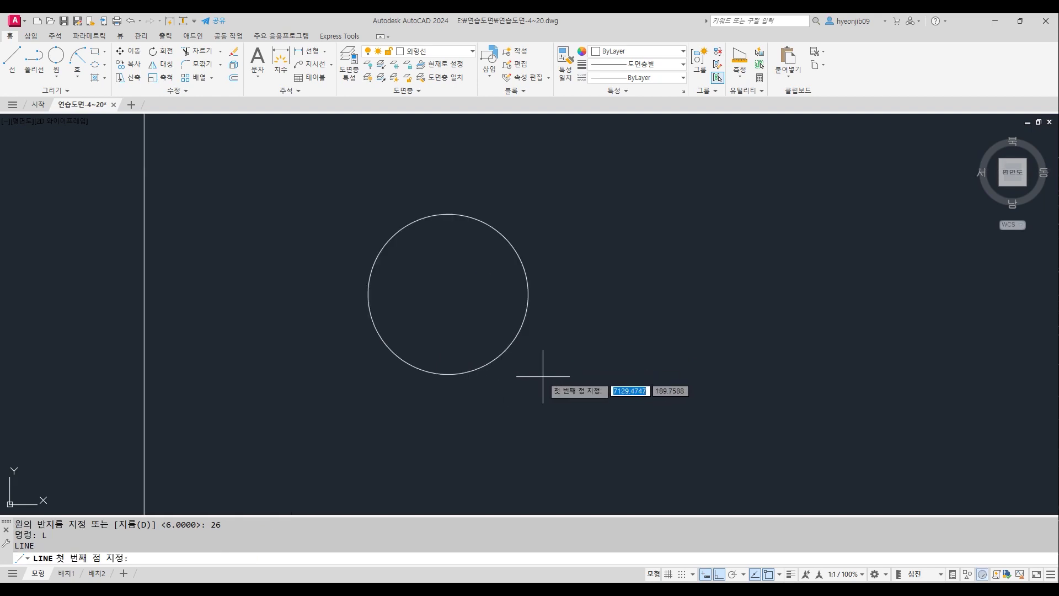
pyautogui.click(367, 293)
pyautogui.click(528, 294)
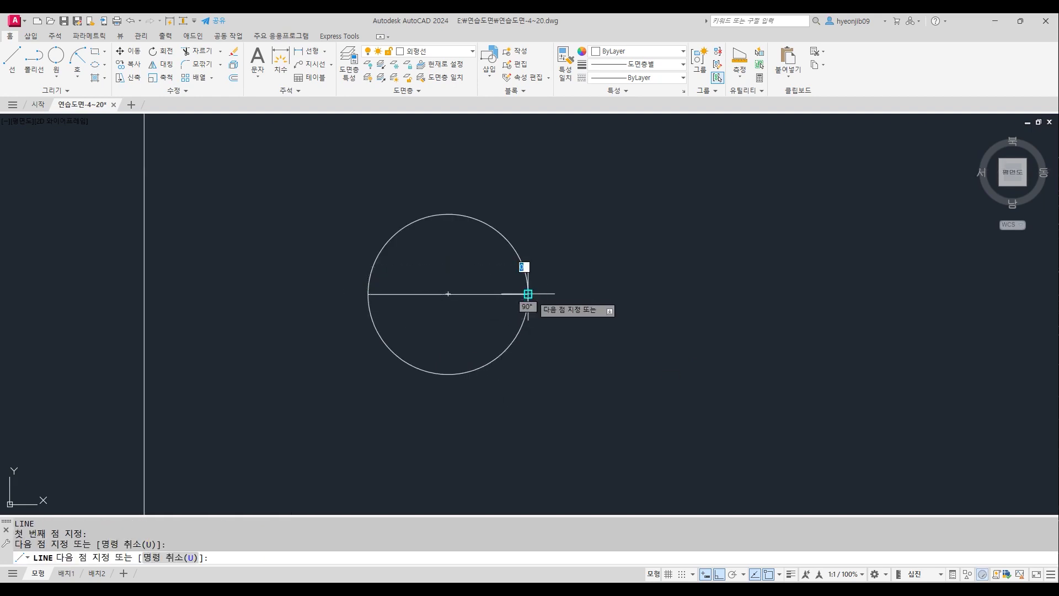
pyautogui.press('Return')
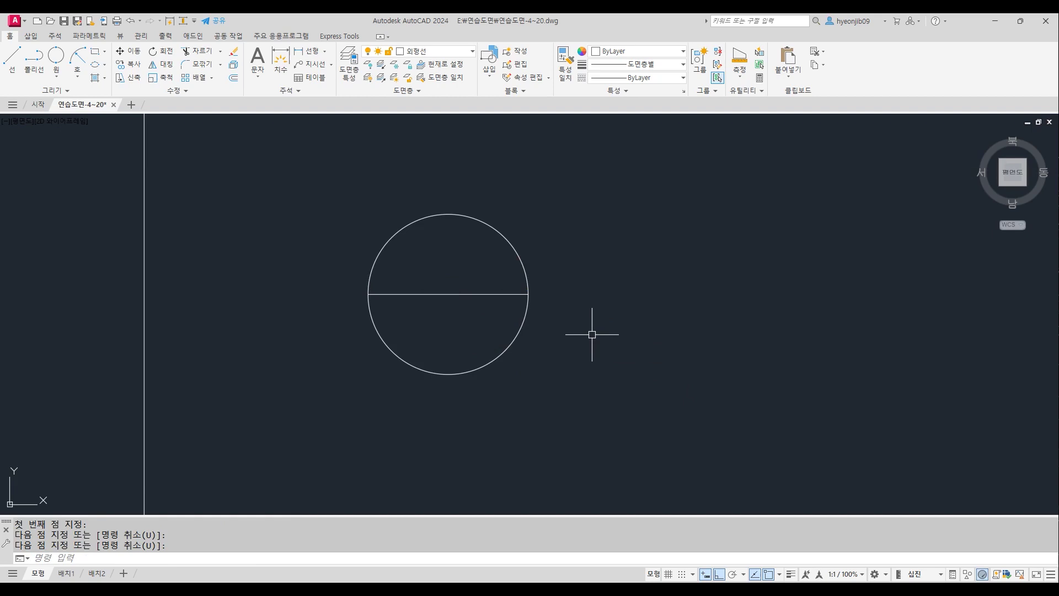
# Offset the horizontal diameter line upward by 14.
pyautogui.write('o')
pyautogui.press('Return')
pyautogui.write('14')
pyautogui.press('Return')
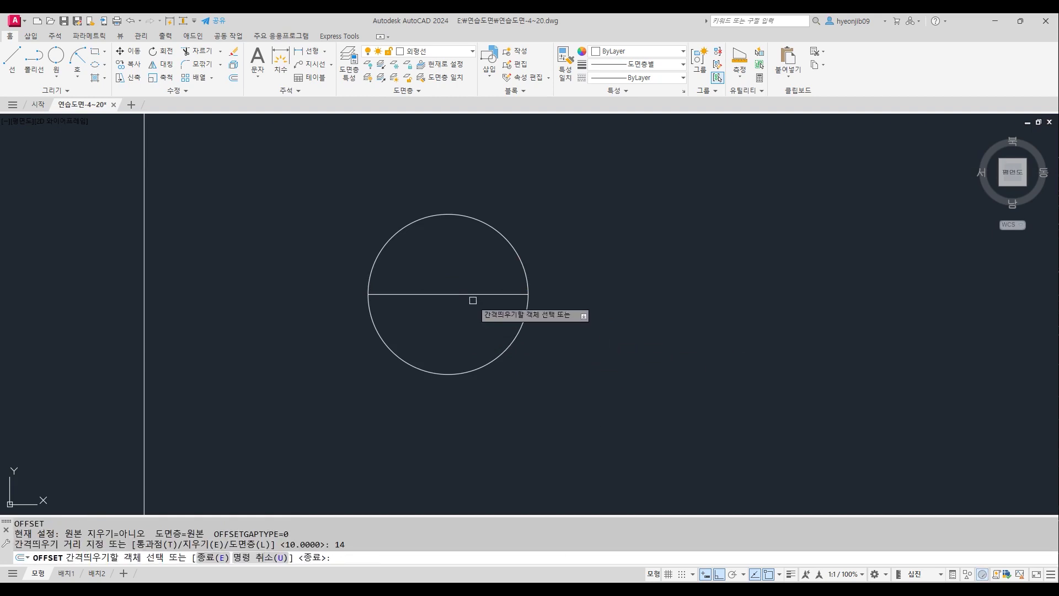
pyautogui.click(473, 295)
pyautogui.click(503, 197)
pyautogui.press('Return')
# Trim away the upper half of the radius 26 circle, keeping the arc below the diameter line.
pyautogui.write('tr')
pyautogui.press('Return')
pyautogui.click(527, 276)
pyautogui.click(371, 273)
pyautogui.press('Return')
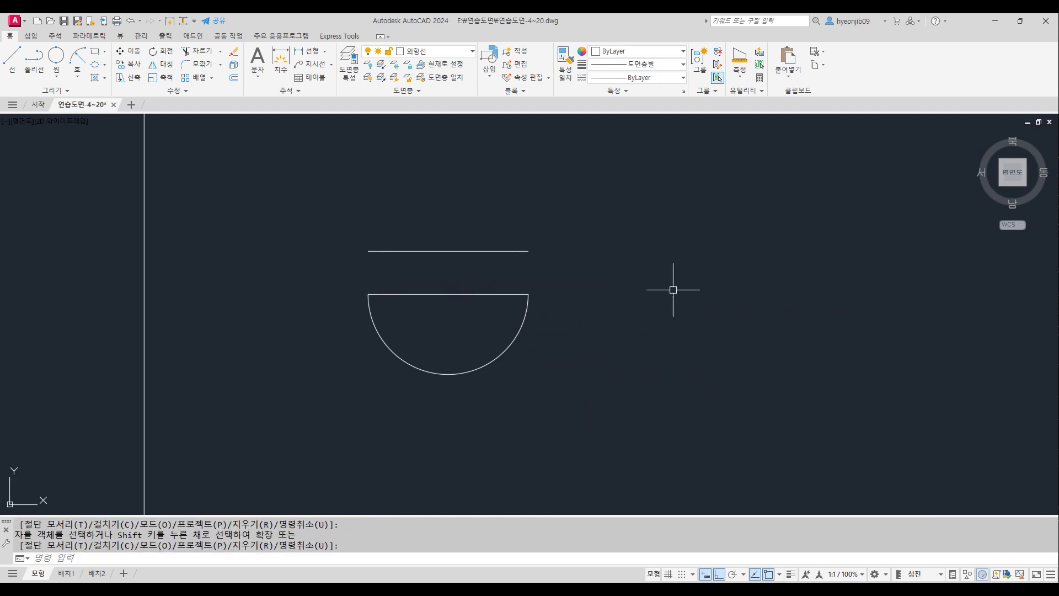
# Offset the upper horizontal line upward by 10 to form the second edge of the hat brim.
pyautogui.write('o')
pyautogui.press('Return')
pyautogui.write('10')
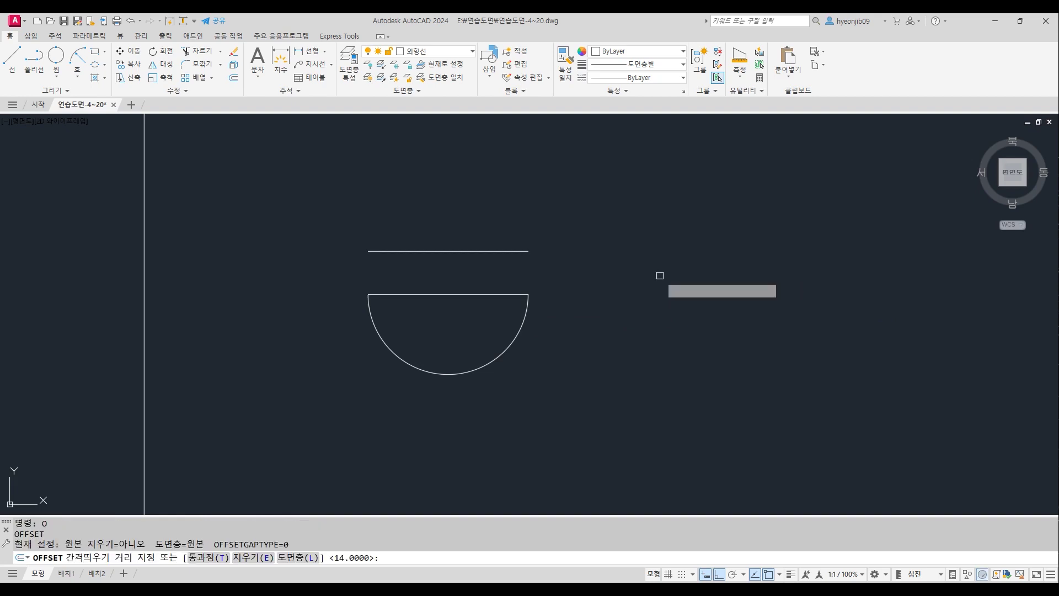
pyautogui.press('Return')
pyautogui.click(451, 250)
pyautogui.click(453, 205)
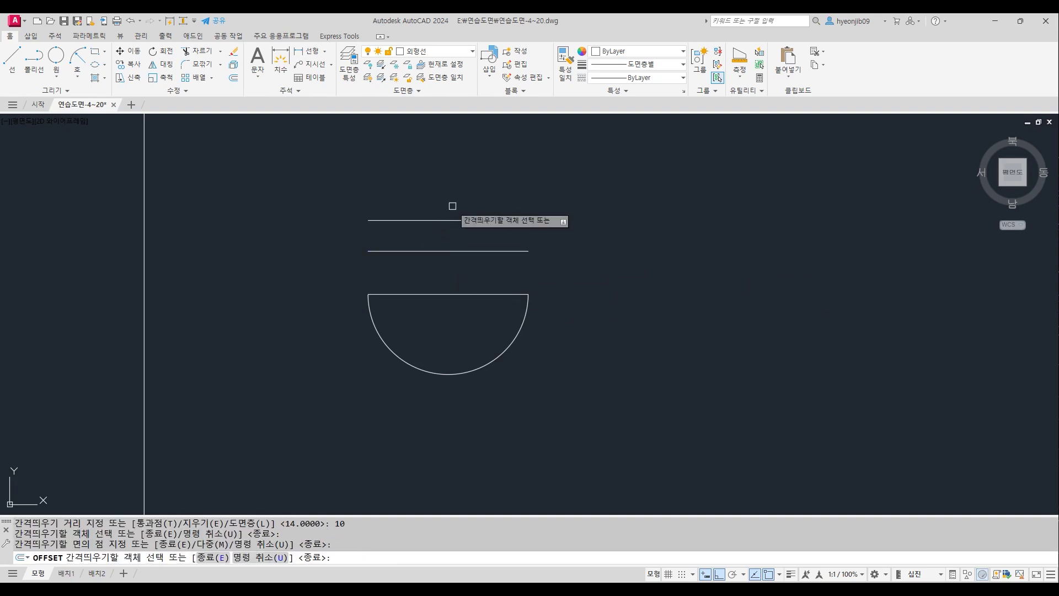
pyautogui.press('Return')
# Fillet the left and right ends of the two brim lines into semicircular ends.
pyautogui.write('F')
pyautogui.press('Return')
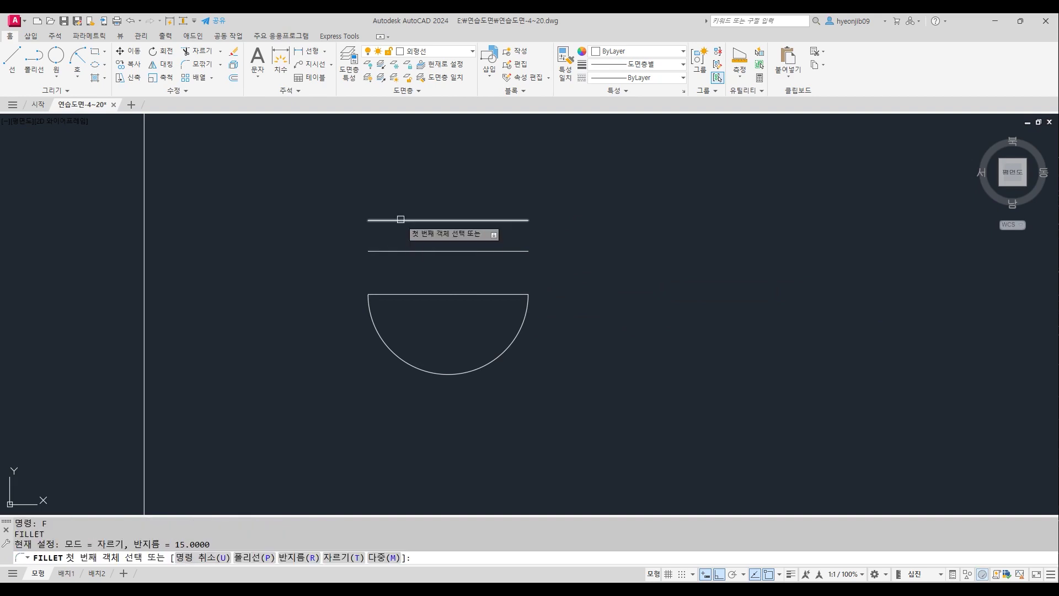
pyautogui.click(398, 220)
pyautogui.click(404, 249)
pyautogui.press('Return')
pyautogui.click(499, 221)
pyautogui.click(508, 251)
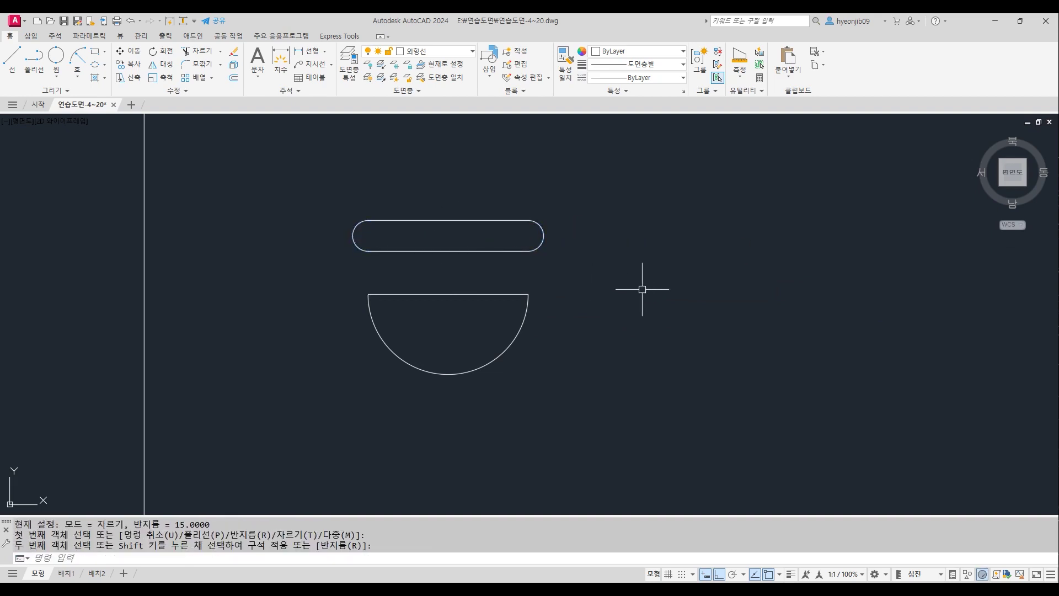
# Draw vertical lines connecting both ends of the face arc to the underside of the hat brim.
pyautogui.write('l')
pyautogui.press('Return')
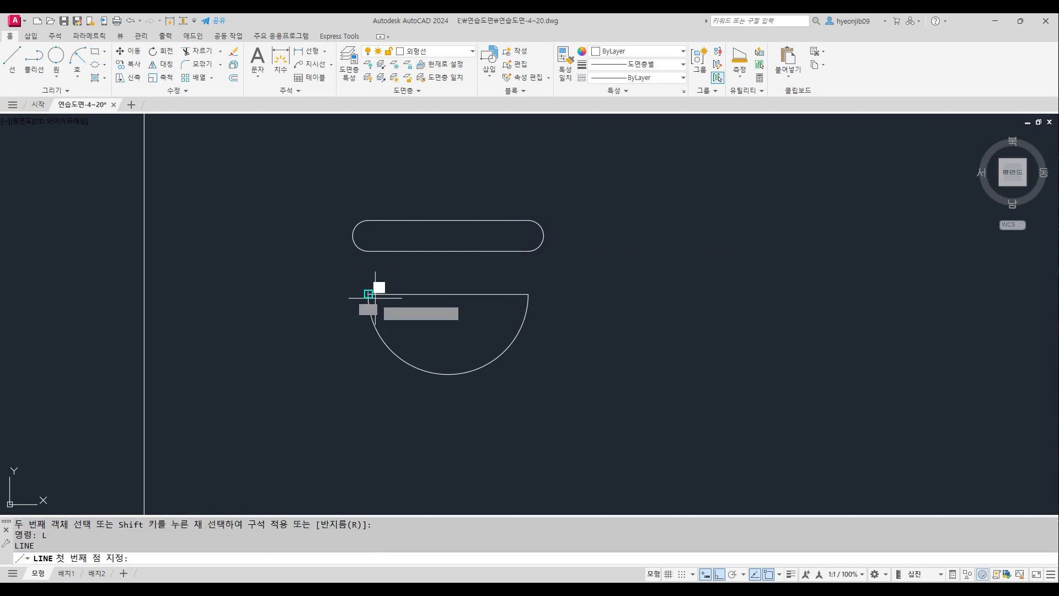
pyautogui.click(368, 294)
pyautogui.click(369, 251)
pyautogui.press('Return')
pyautogui.press('Return')
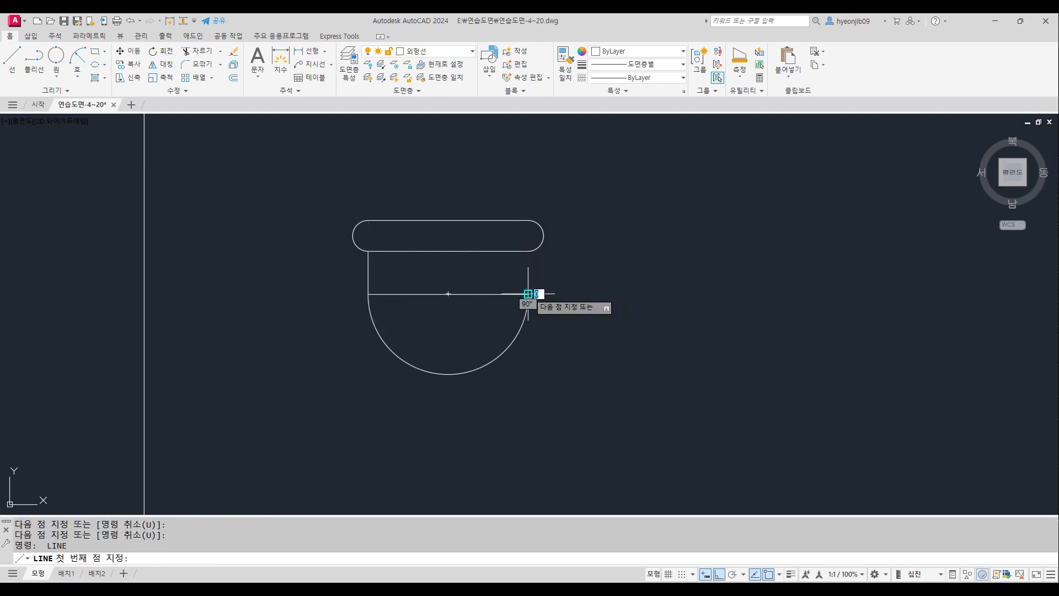
pyautogui.click(528, 294)
pyautogui.click(528, 251)
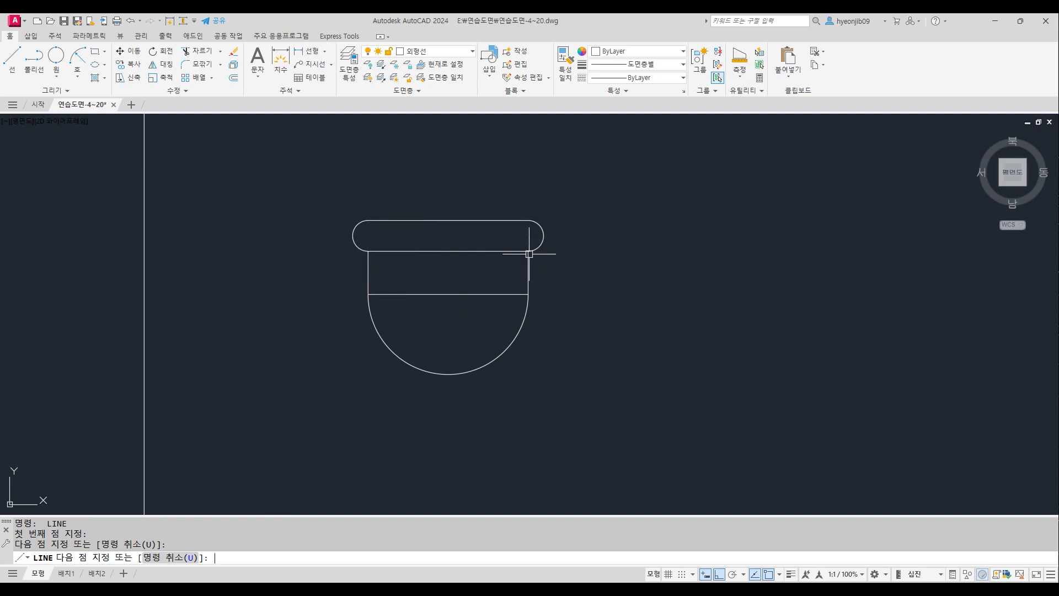
pyautogui.press('Return')
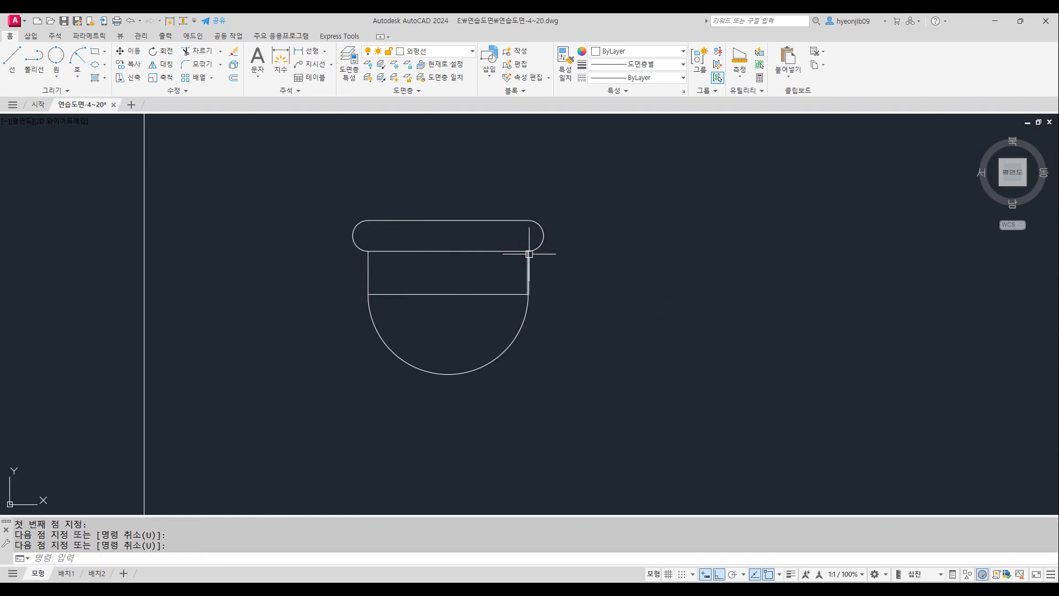
# Draw the nose as a circle of radius 4 centred on the midpoint of the face's diameter line.
pyautogui.write('c')
pyautogui.press('Return')
pyautogui.click(448, 294)
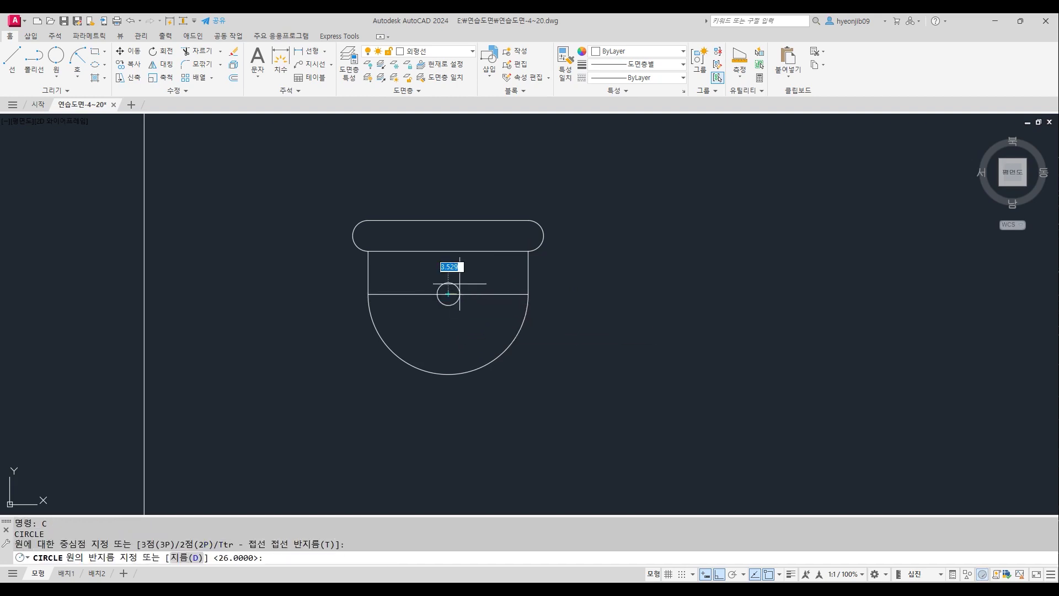
pyautogui.write('4')
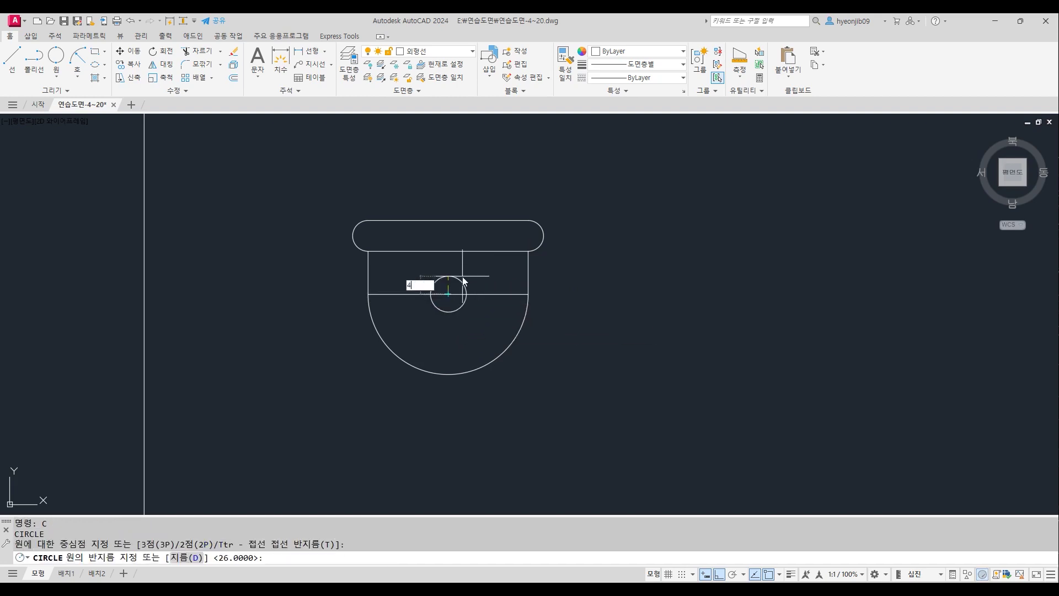
pyautogui.press('Return')
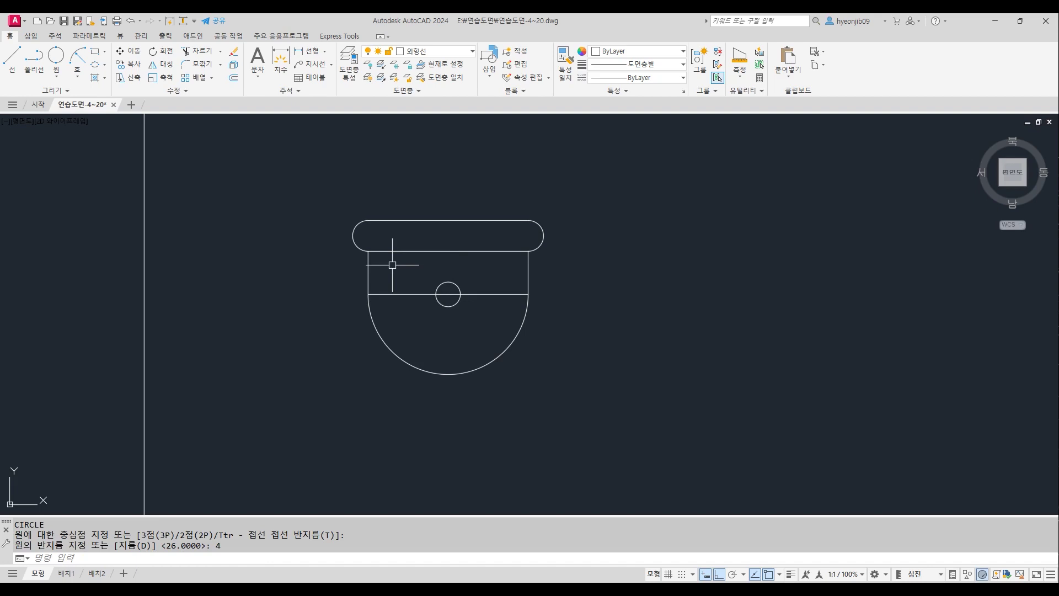
# Offset the face's diameter line upward by 5.
pyautogui.write('o')
pyautogui.press('Return')
pyautogui.write('5')
pyautogui.press('Return')
pyautogui.click(485, 296)
pyautogui.click(488, 273)
pyautogui.press('Return')
# Draw a circle of radius 6 centred on the right end of the new offset line for the ear.
pyautogui.write('c')
pyautogui.press('Return')
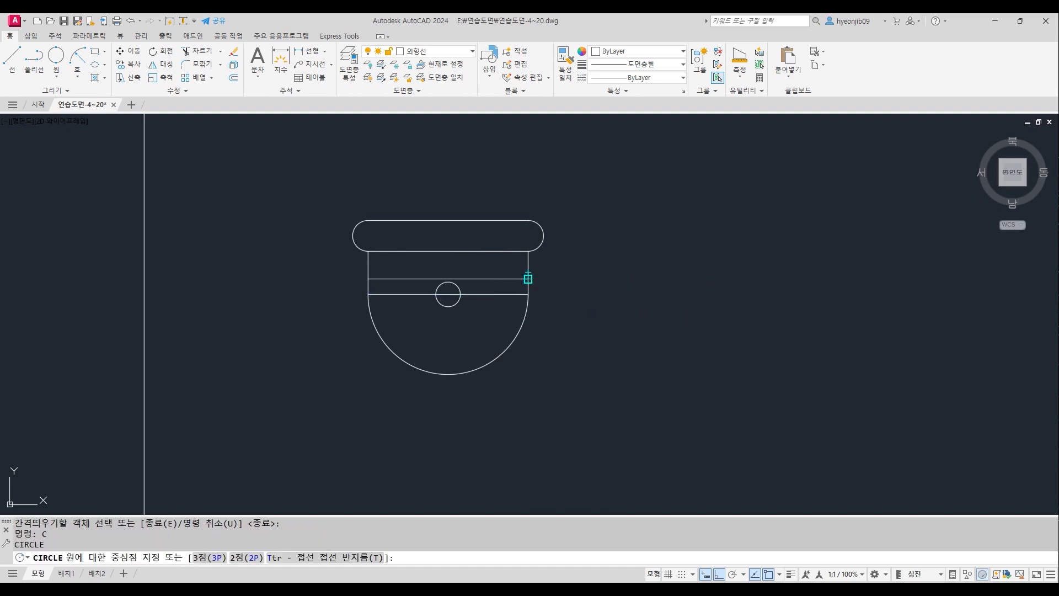
pyautogui.click(528, 279)
pyautogui.write('6')
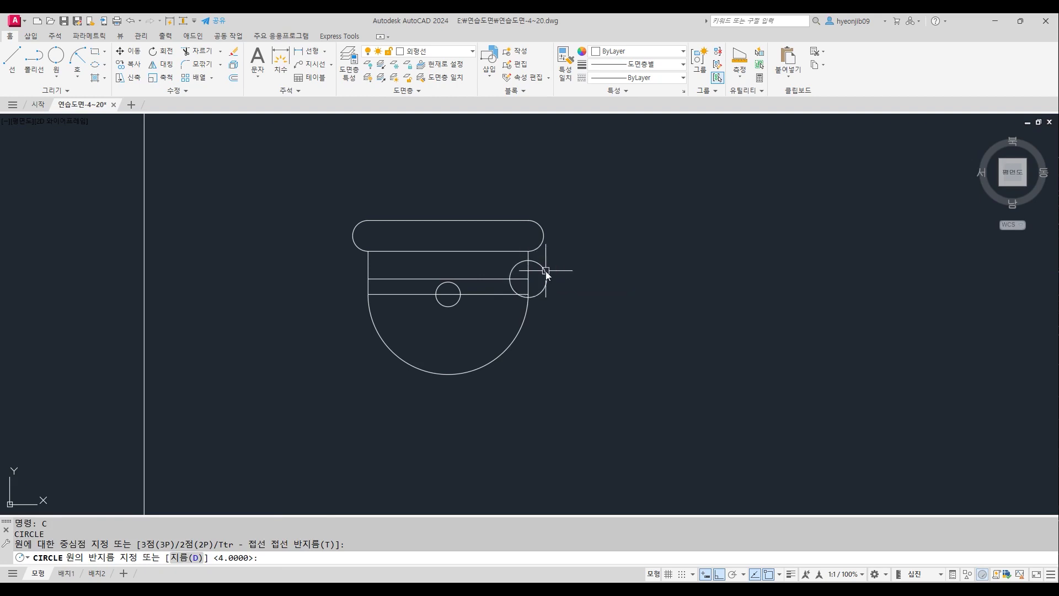
pyautogui.press('Return')
# Trim away the part of the ear circle that lies inside the face outline.
pyautogui.write('tr')
pyautogui.press('Return')
pyautogui.scroll(2, 519, 265)
pyautogui.click(523, 296)
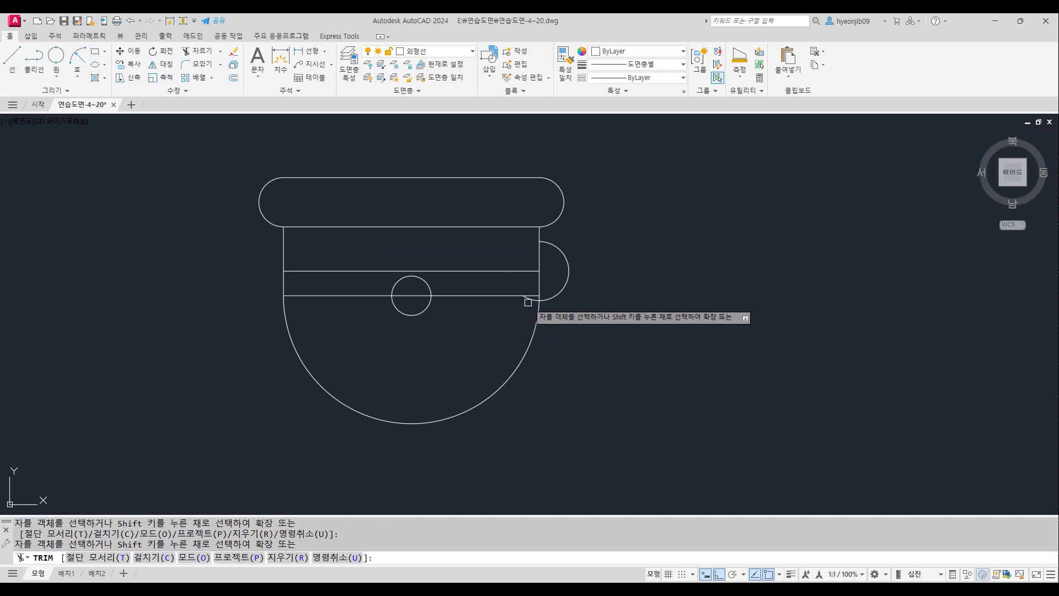
pyautogui.press('Return')
# Mirror the right ear arc about the face's vertical centre axis, keeping the original.
pyautogui.scroll(-2, 625, 249)
pyautogui.write('M')
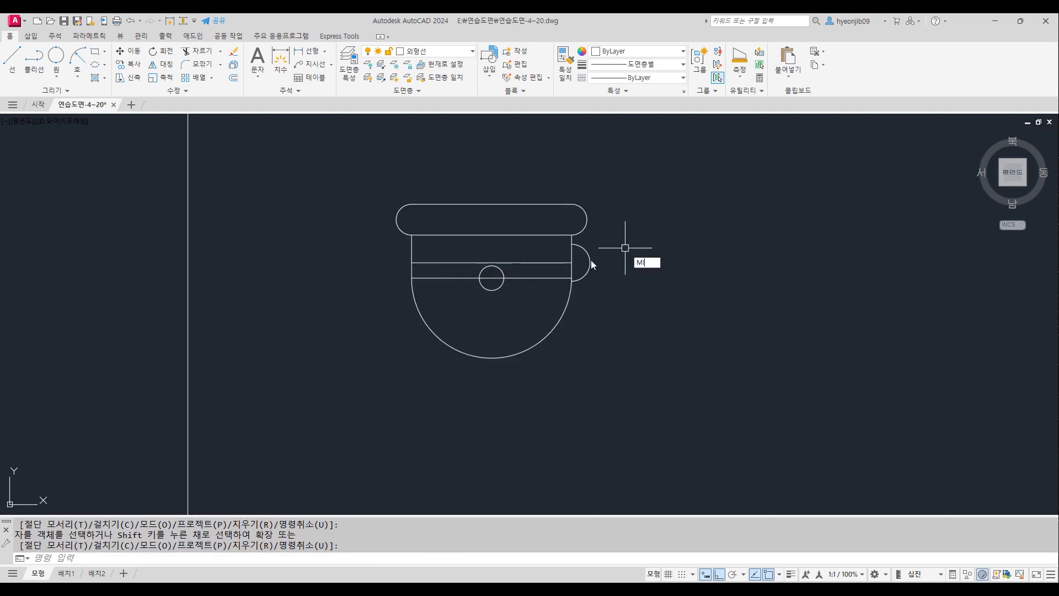
pyautogui.write('I')
pyautogui.press('Return')
pyautogui.click(590, 261)
pyautogui.press('Return')
pyautogui.click(492, 235)
pyautogui.click(497, 376)
pyautogui.press('Return')
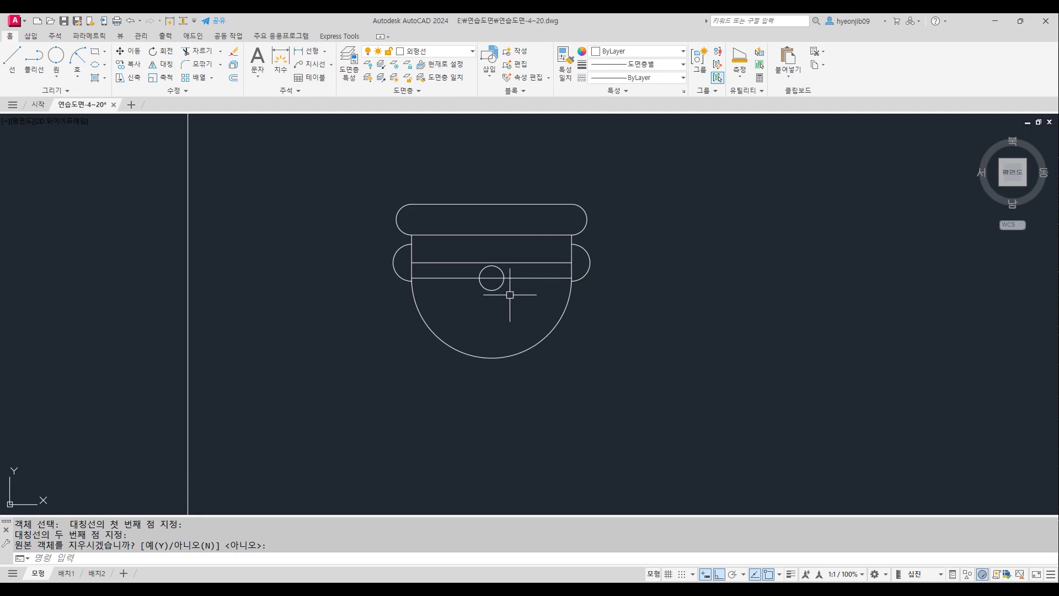
# Draw a vertical centre line from the bottom of the face arc up past the hat brim.
pyautogui.press('Return')
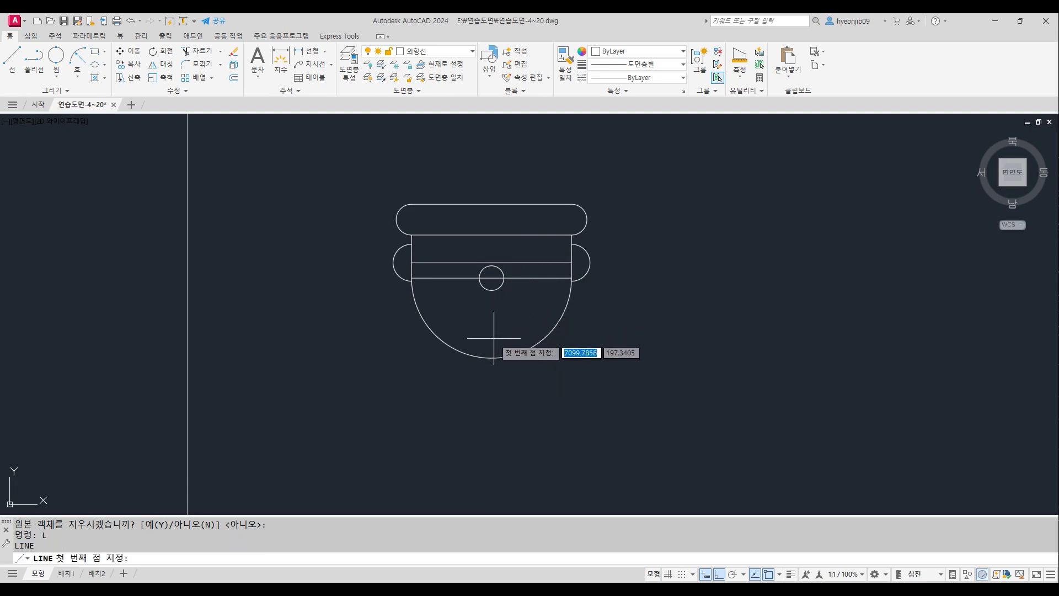
pyautogui.click(491, 358)
pyautogui.click(483, 134)
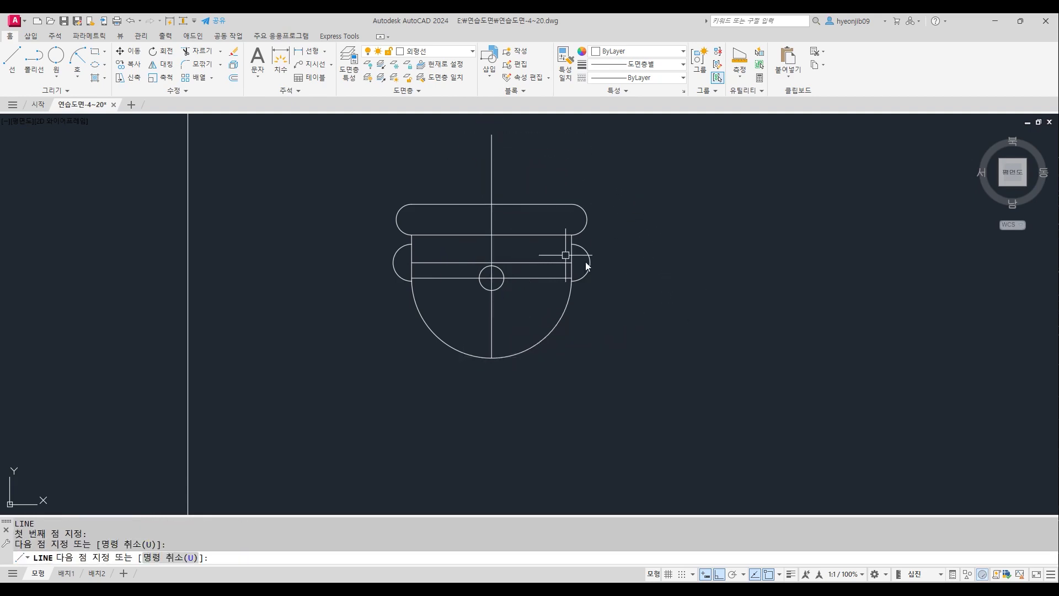
pyautogui.press('Return')
# Offset the vertical centre line by 10 to both its right and left sides.
pyautogui.write('O')
pyautogui.press('Return')
pyautogui.write('10')
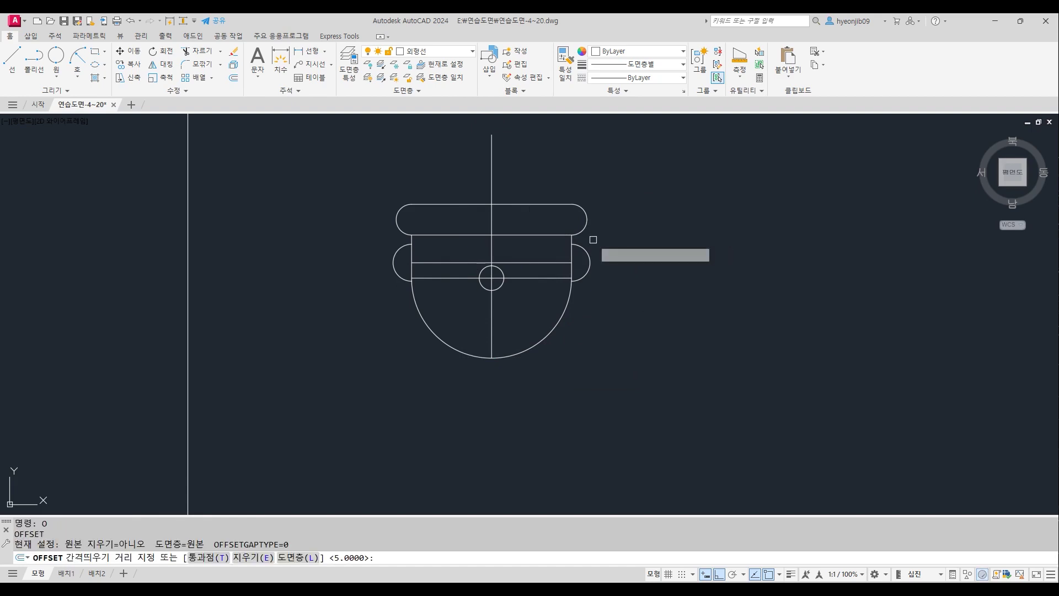
pyautogui.press('Return')
pyautogui.click(491, 174)
pyautogui.click(519, 173)
pyautogui.click(489, 173)
pyautogui.click(439, 173)
pyautogui.press('Return')
# Draw concentric circles of radius 3 and 10 where the right vertical offset line crosses the ear-height horizontal line.
pyautogui.write('C')
pyautogui.press('Return')
pyautogui.click(522, 262)
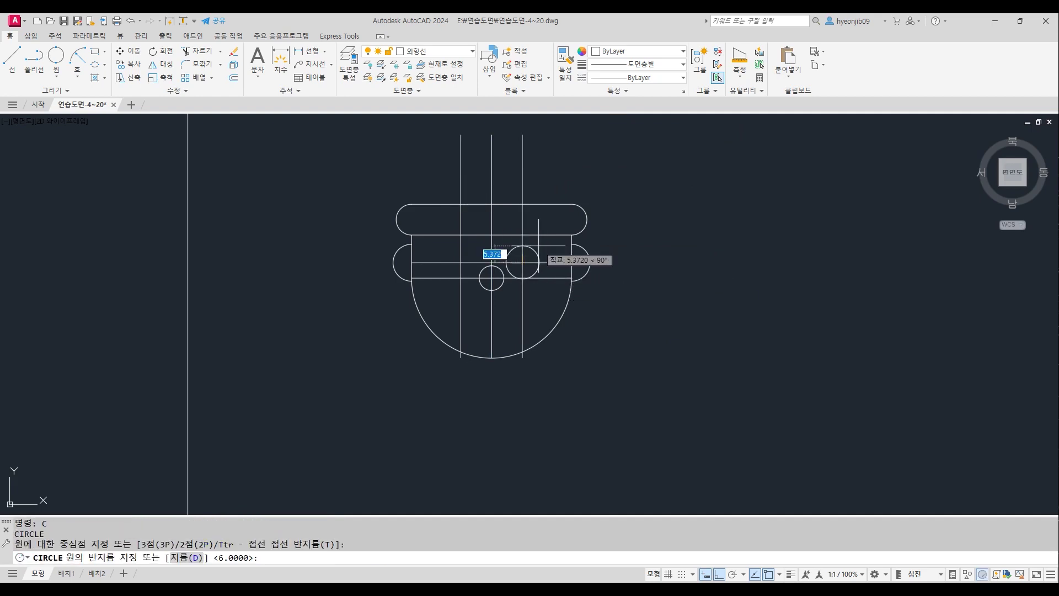
pyautogui.write('3')
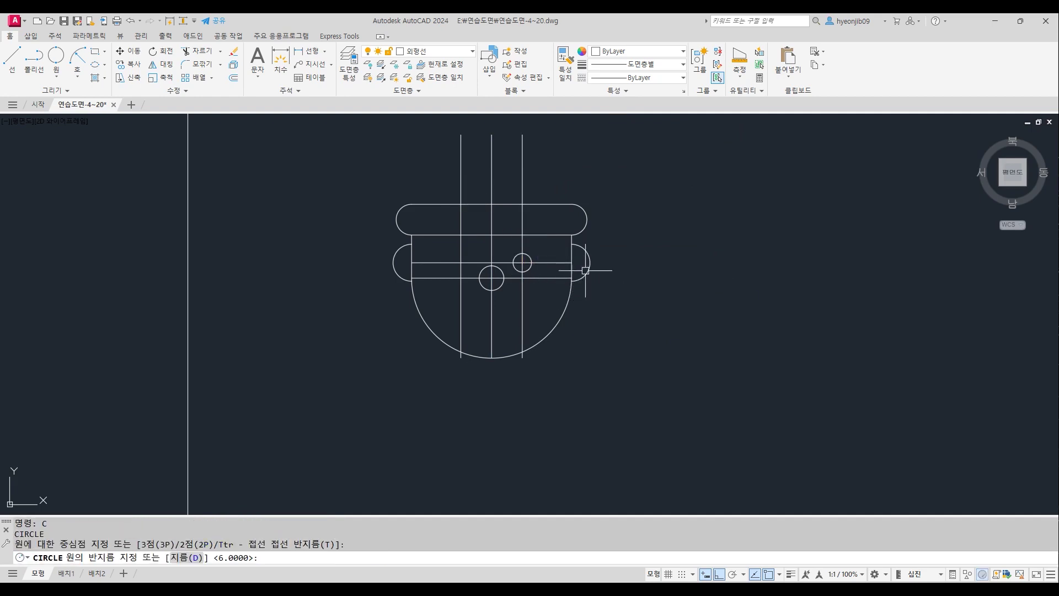
pyautogui.press('Return')
pyautogui.press('Return')
pyautogui.click(523, 262)
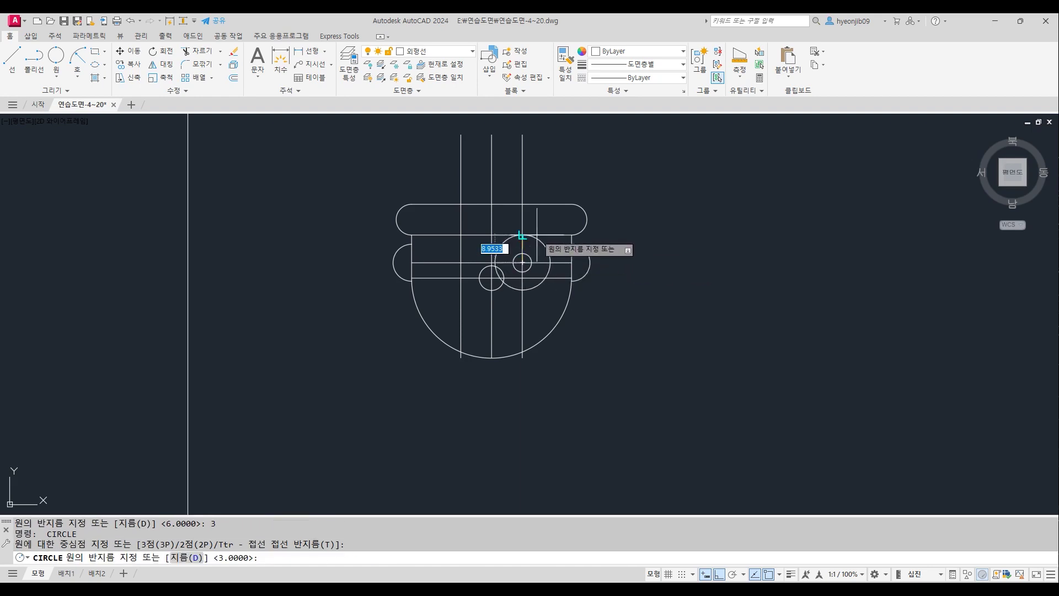
pyautogui.write('10')
pyautogui.press('Return')
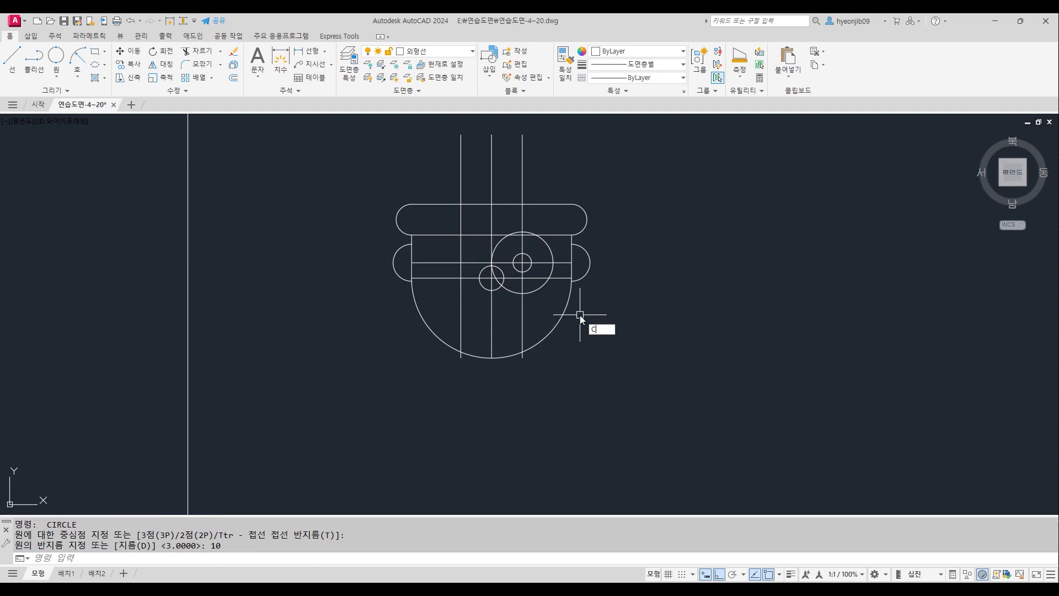
# Copy both right eye circles from their centre to the intersection of the left vertical line and the ear-height line.
pyautogui.press('Return')
pyautogui.click(531, 265)
pyautogui.click(546, 246)
pyautogui.press('Return')
pyautogui.click(522, 262)
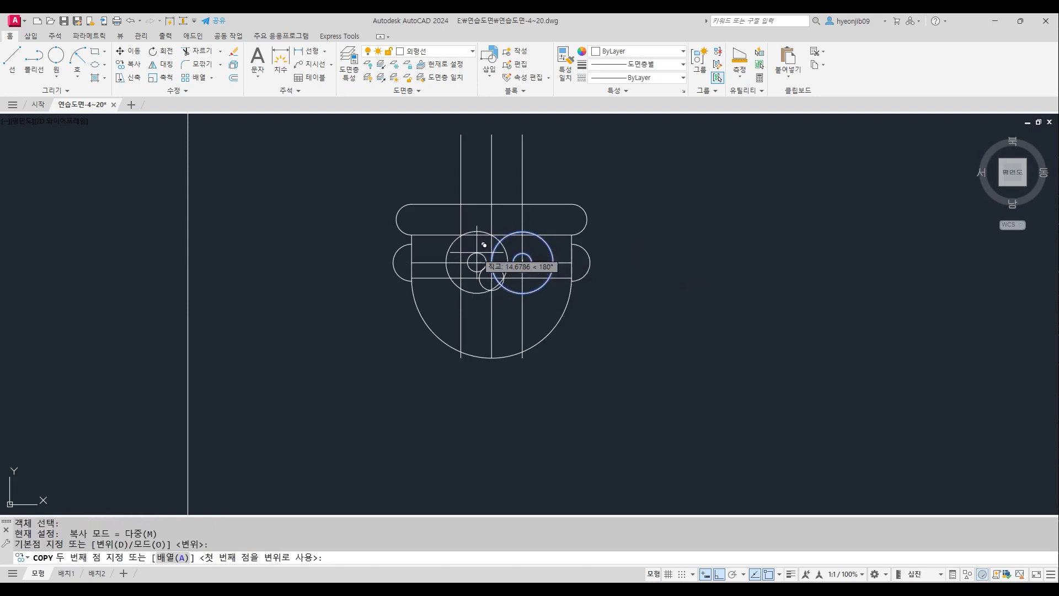
pyautogui.click(469, 255)
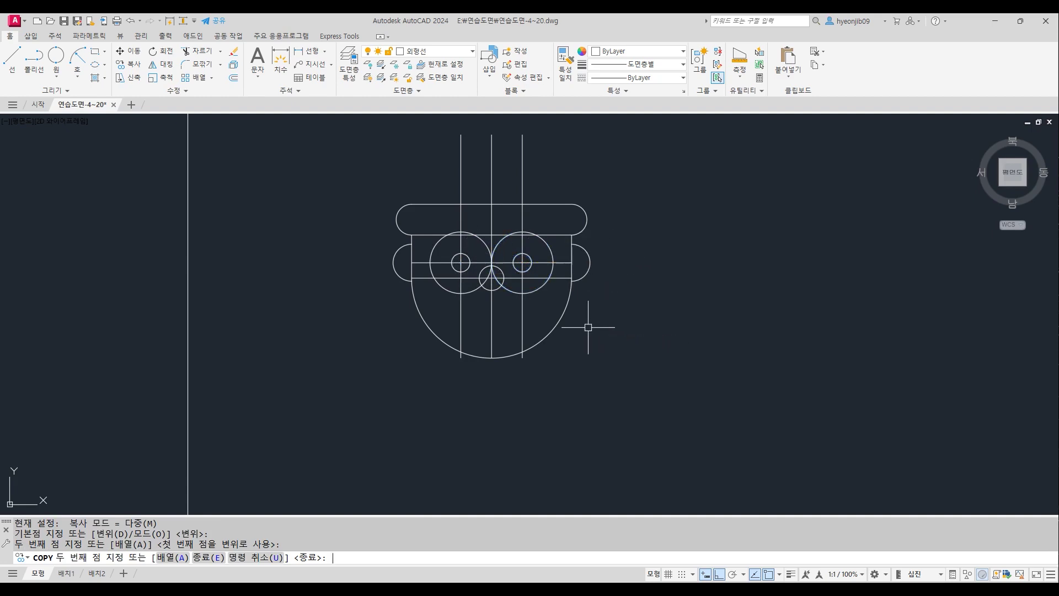
pyautogui.press('Return')
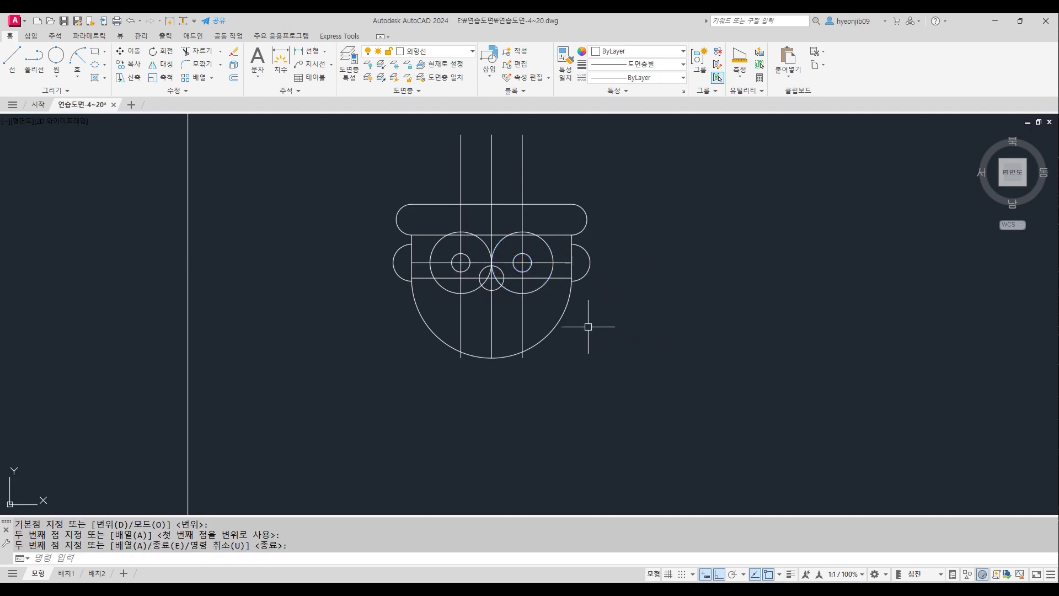
# Trim the large eye circles between the ear-height line and the brim's lower edge, and inside the nose circle below its horizontal centre line.
pyautogui.write('tr')
pyautogui.press('Return')
pyautogui.scroll(4, 474, 224)
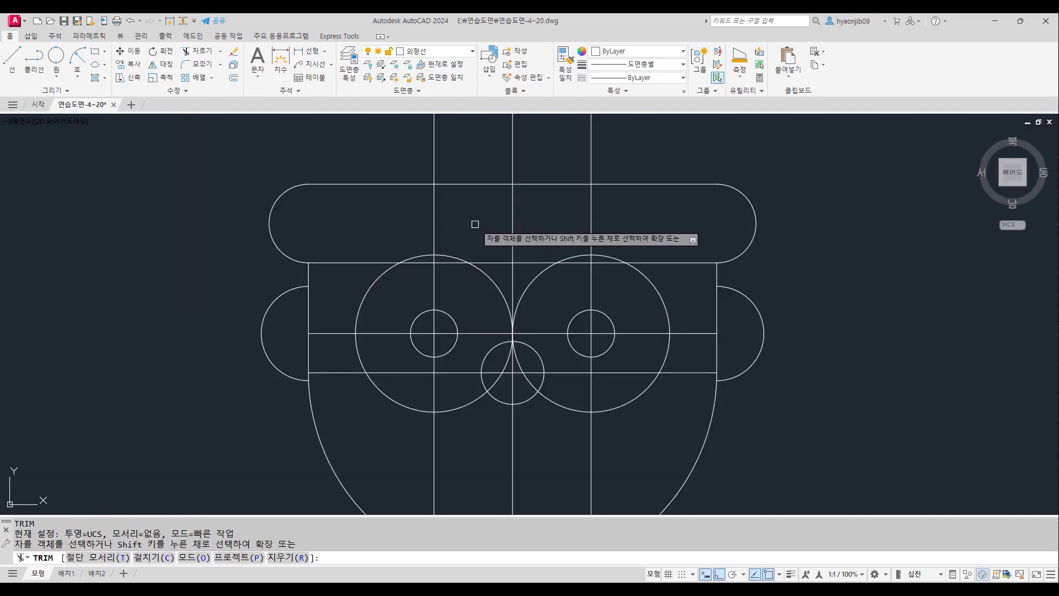
pyautogui.click(361, 307)
pyautogui.click(502, 301)
pyautogui.click(525, 290)
pyautogui.click(665, 307)
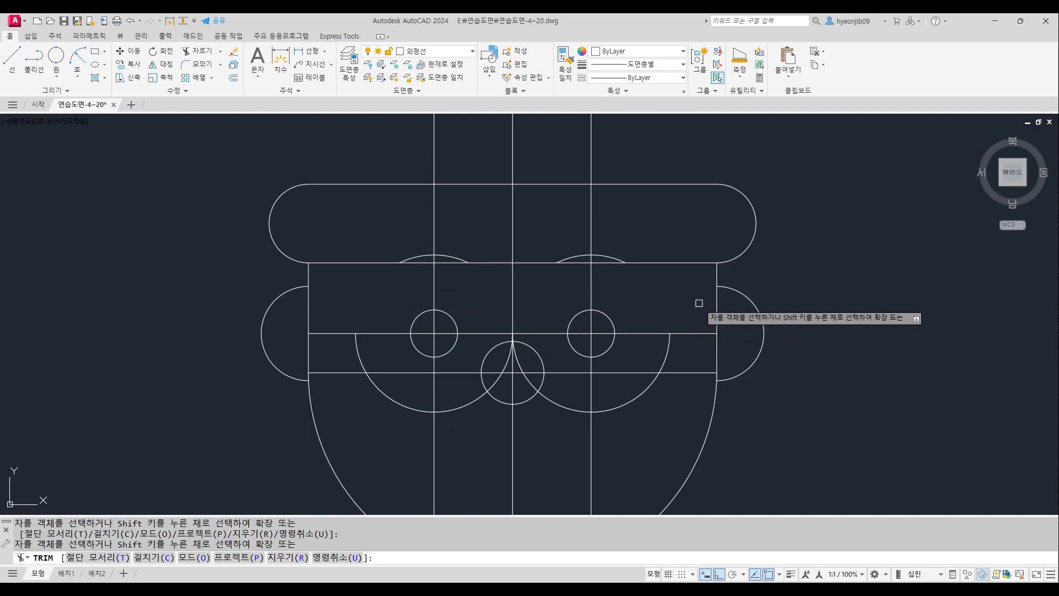
pyautogui.click(495, 383)
pyautogui.click(522, 383)
pyautogui.press('Return')
# Erase the four leftover arc pieces of the large eye circles inside the hat brim and the nose circle.
pyautogui.write('e')
pyautogui.press('Return')
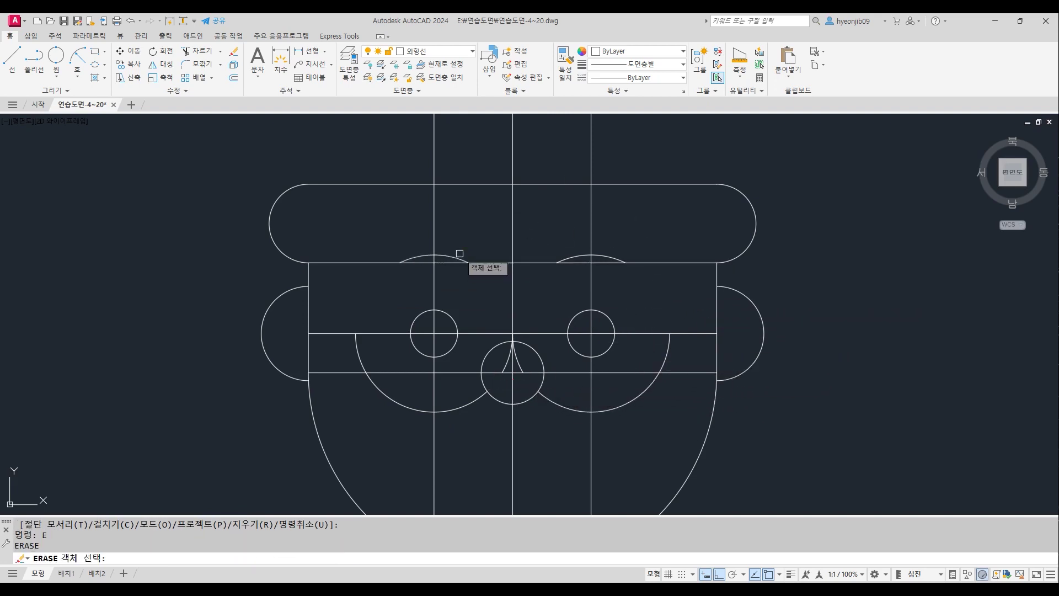
pyautogui.click(461, 254)
pyautogui.click(579, 258)
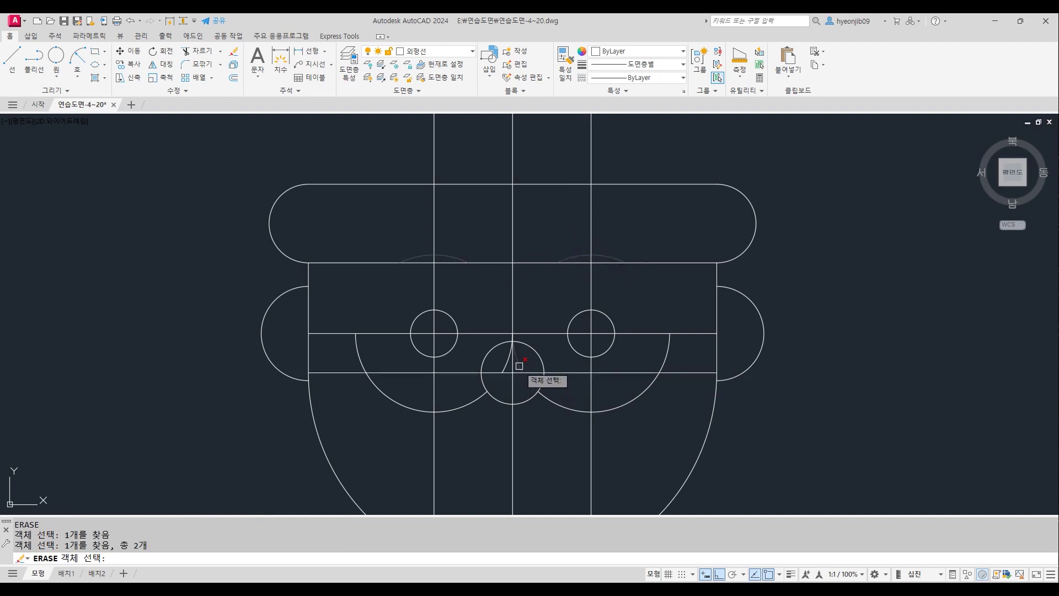
pyautogui.click(502, 367)
pyautogui.press('Return')
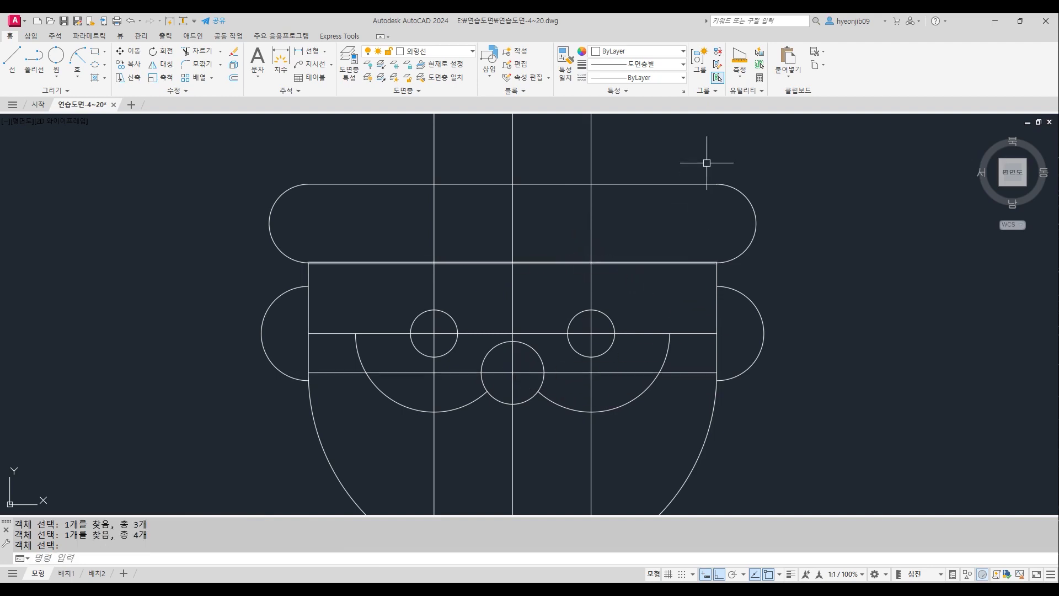
# Draw vertical lines from the outer ends of both large eye arcs up to the brim's lower edge.
pyautogui.write('l')
pyautogui.press('Return')
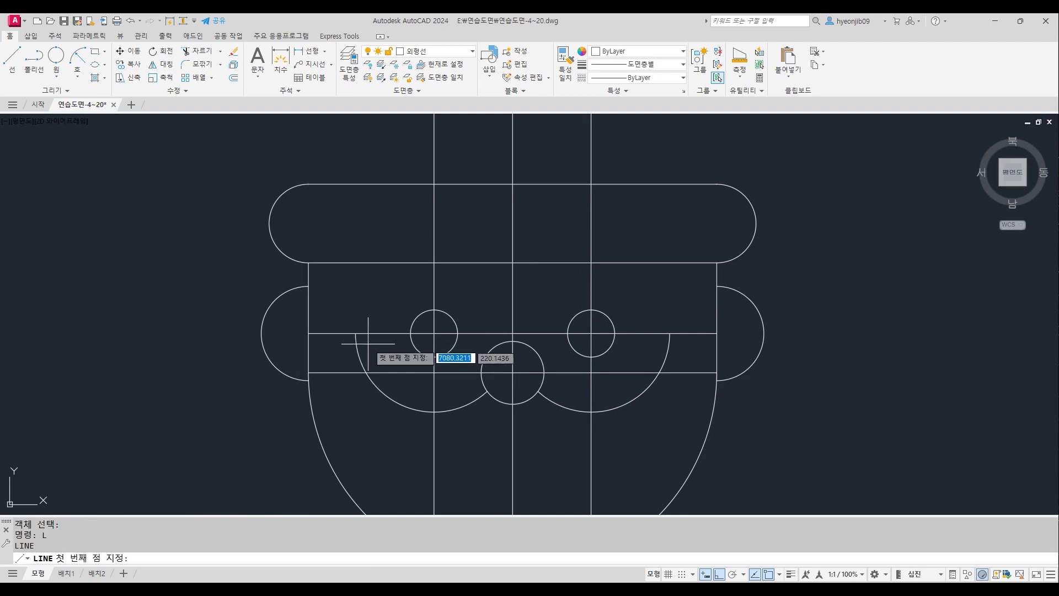
pyautogui.click(355, 333)
pyautogui.click(361, 263)
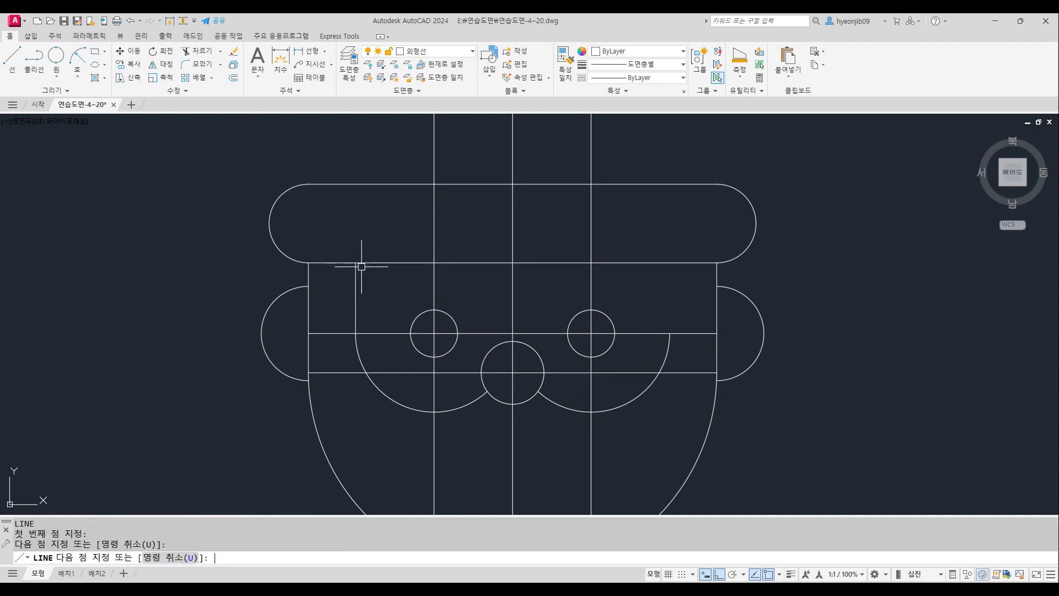
pyautogui.press('Return')
pyautogui.press('Return')
pyautogui.click(670, 333)
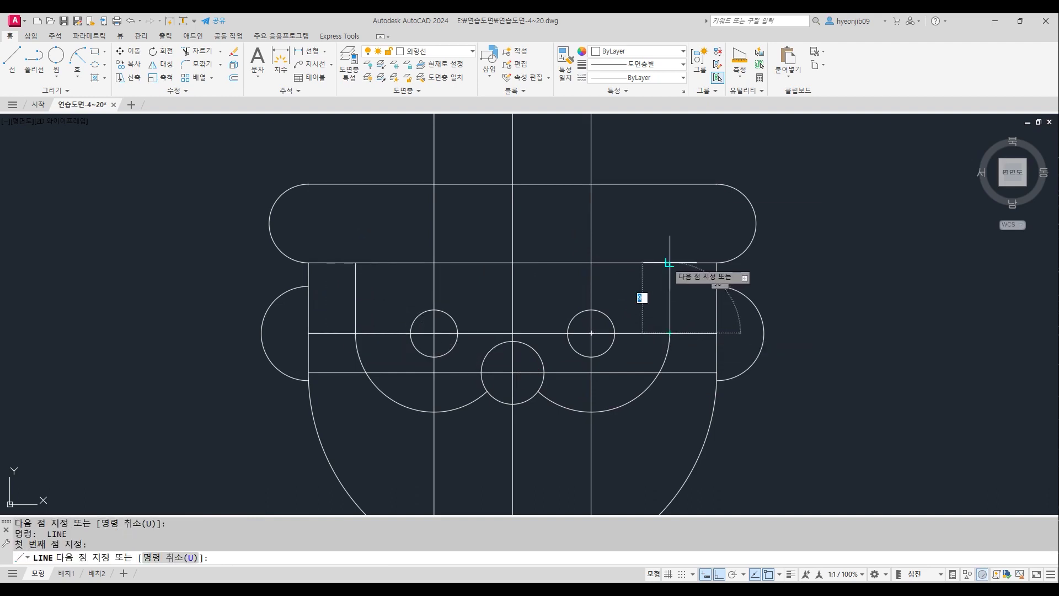
pyautogui.click(671, 264)
pyautogui.press('Return')
# Offset the top line of the hat brim upward by 27.
pyautogui.scroll(-2, 723, 222)
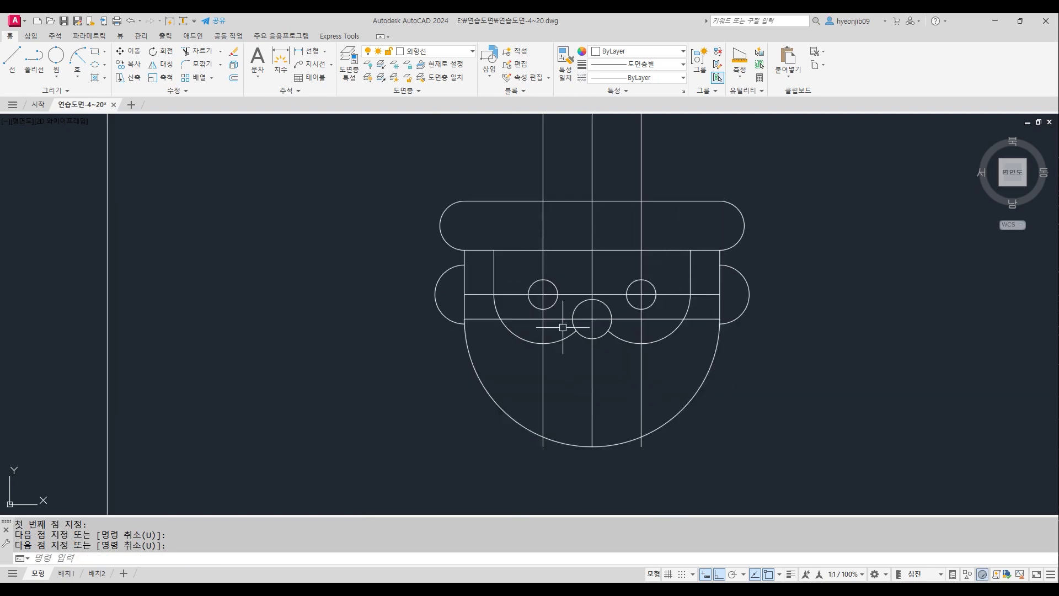
pyautogui.scroll(-2, 569, 319)
pyautogui.moveTo(684, 190); pyautogui.dragTo(662, 216, button='middle')
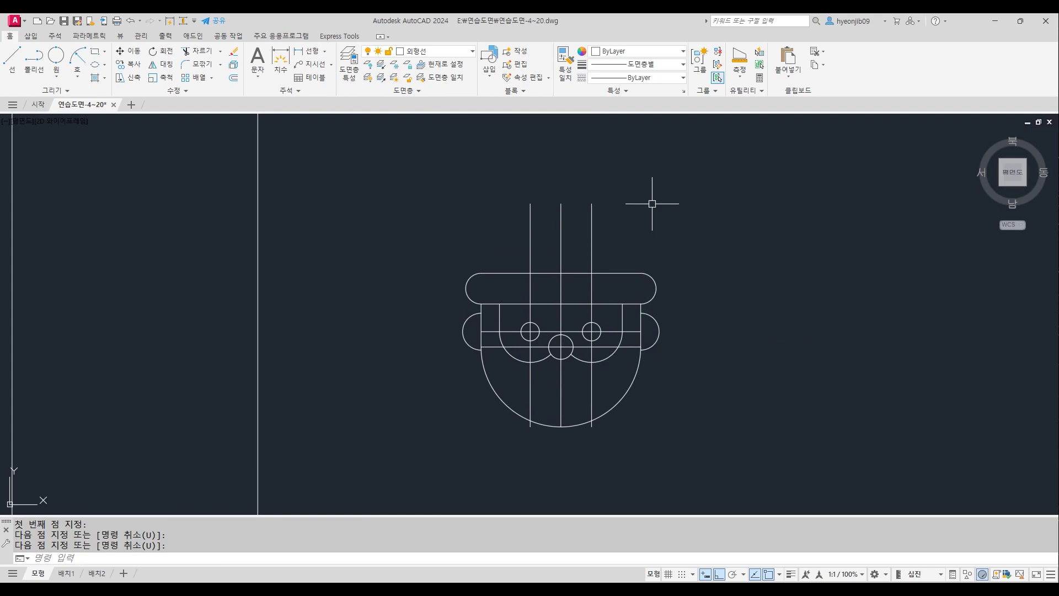
pyautogui.press('Return')
pyautogui.write('27')
pyautogui.press('Return')
pyautogui.click(618, 273)
pyautogui.click(639, 183)
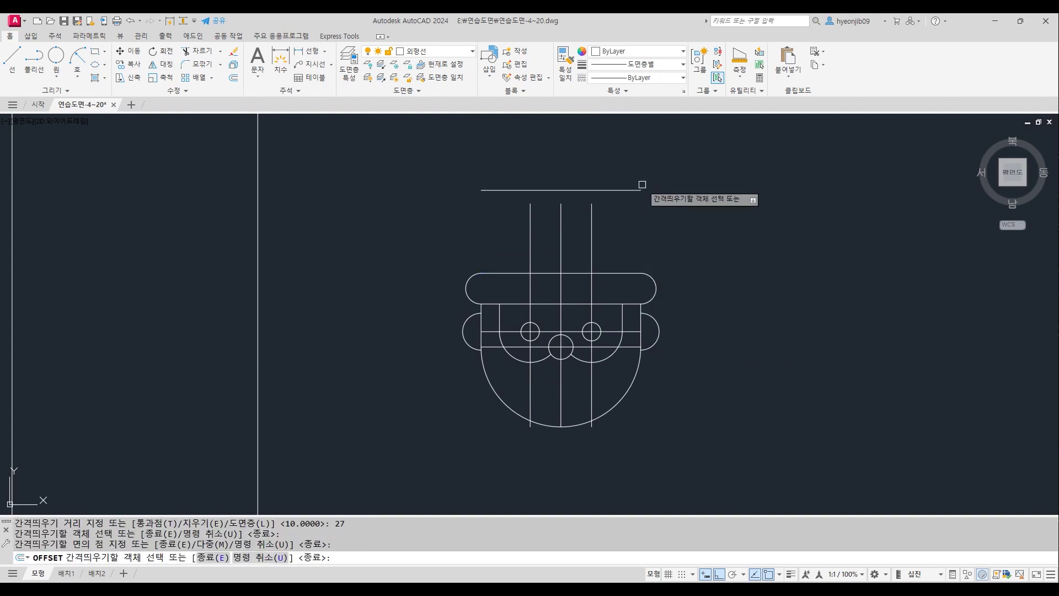
pyautogui.press('Return')
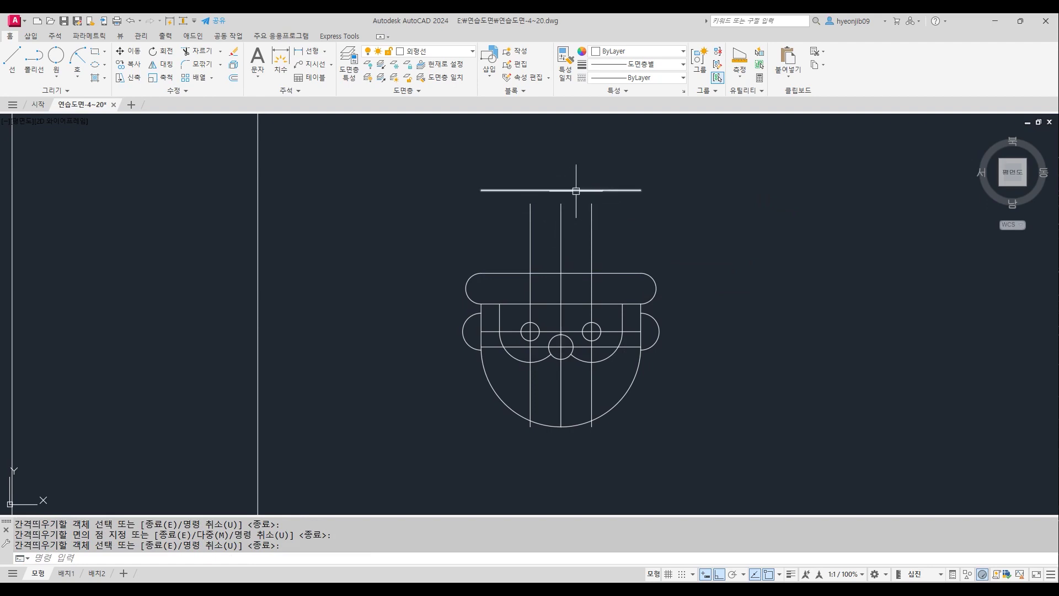
# Stretch the upper end of the vertical centre line past the horizontal line above the hat brim.
pyautogui.press('Return')
pyautogui.click(561, 221)
pyautogui.click(561, 203)
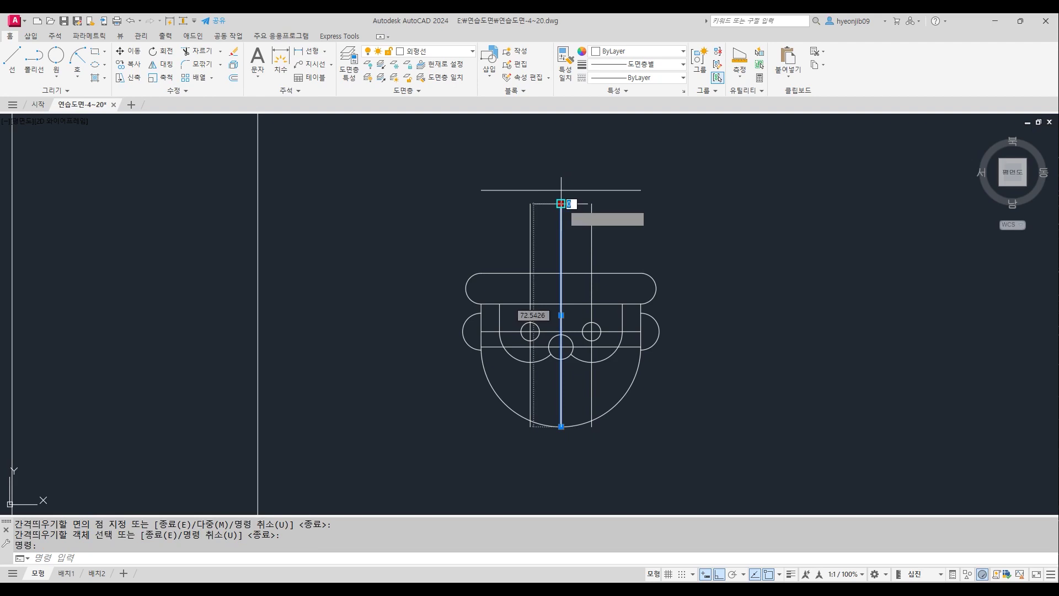
pyautogui.click(567, 157)
pyautogui.press('Escape')
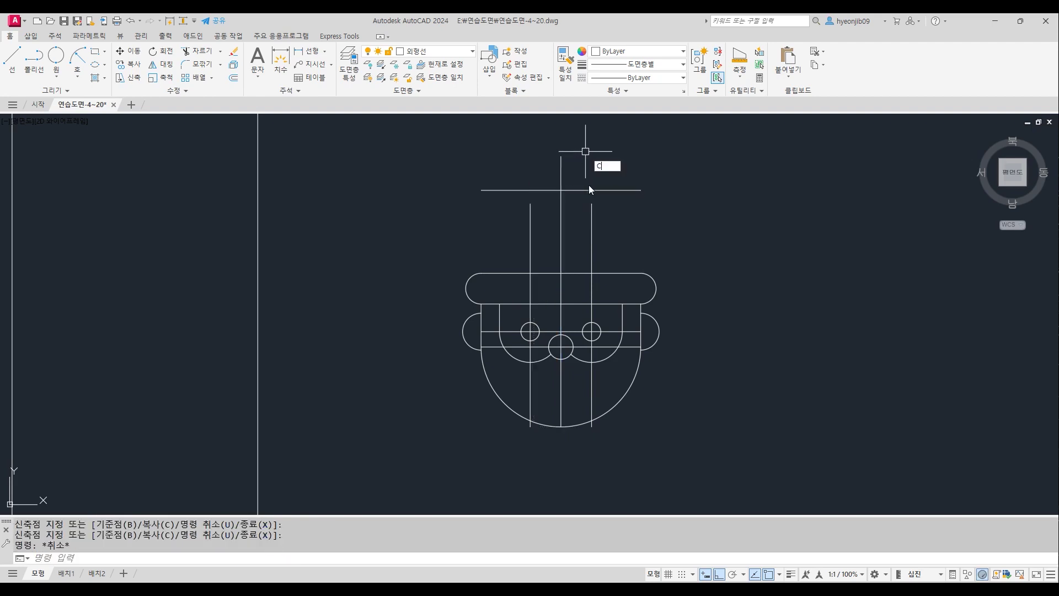
# Draw a radius 6 circle for the pompom where the centre line crosses the uppermost horizontal line.
pyautogui.write('C')
pyautogui.press('Return')
pyautogui.click(561, 190)
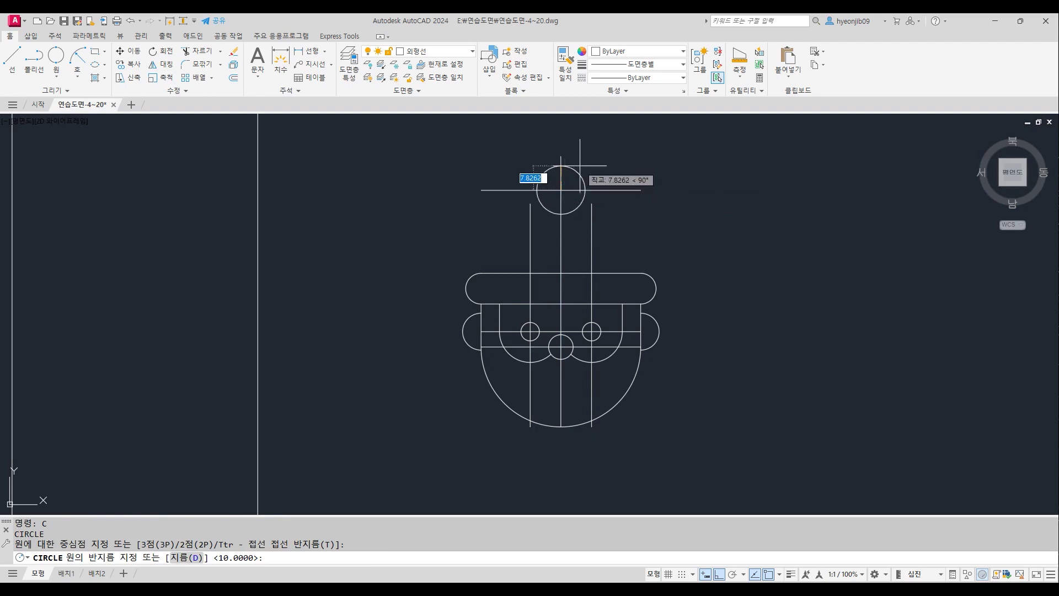
pyautogui.write('6')
pyautogui.press('Return')
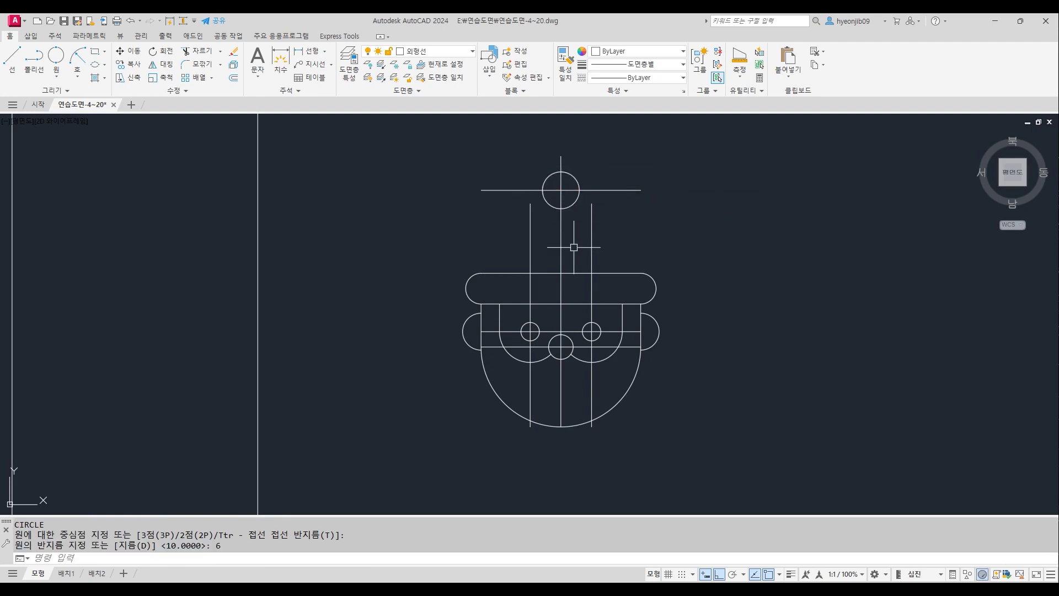
# Delete the two vertical construction lines through the eyes and the two horizontal lines through the eyes and nose.
pyautogui.click(592, 236)
pyautogui.click(530, 238)
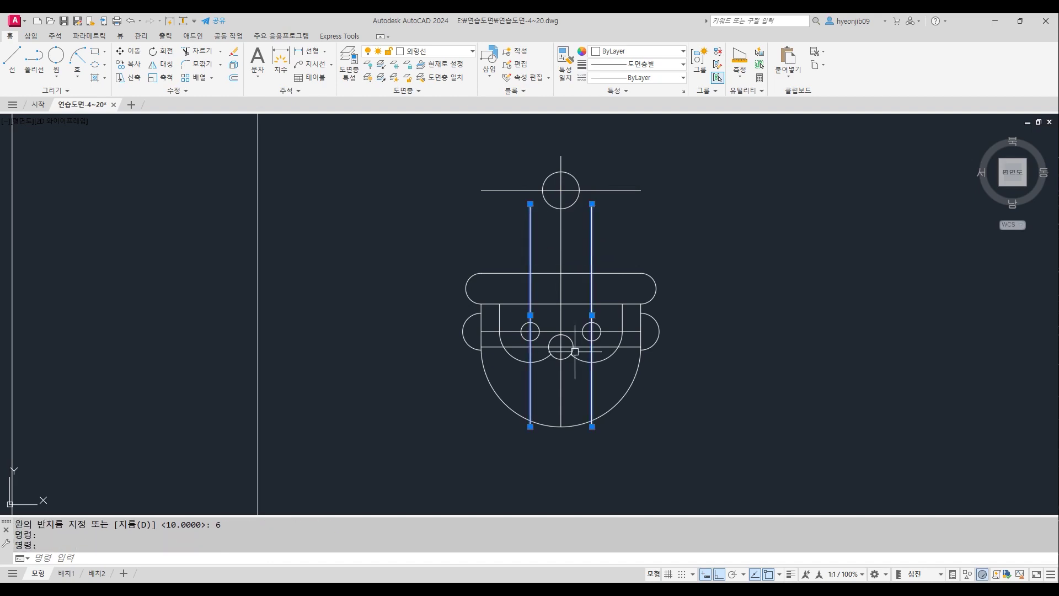
pyautogui.click(490, 331)
pyautogui.click(490, 348)
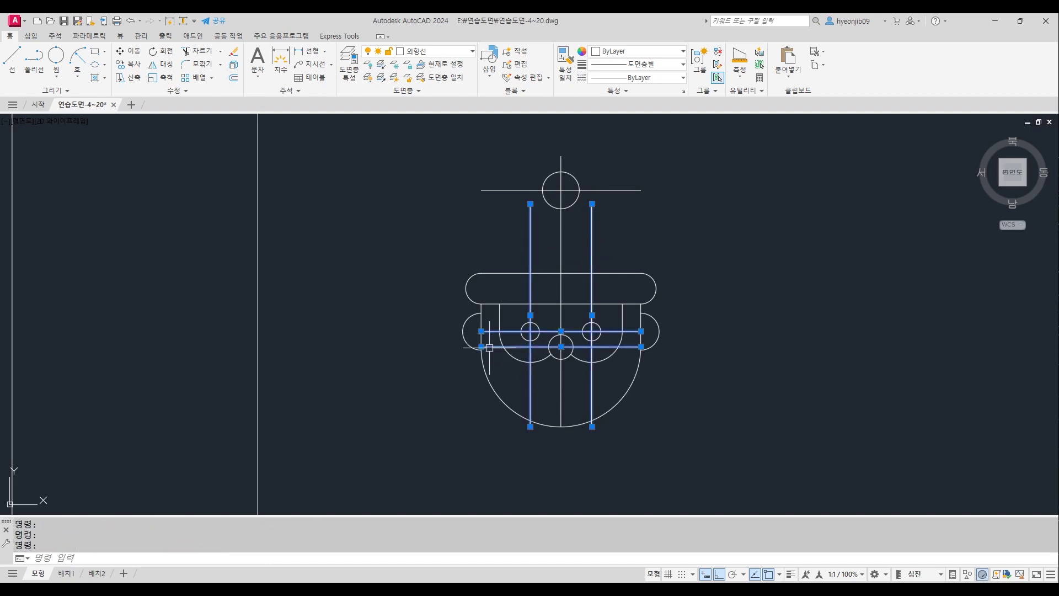
pyautogui.press('Delete')
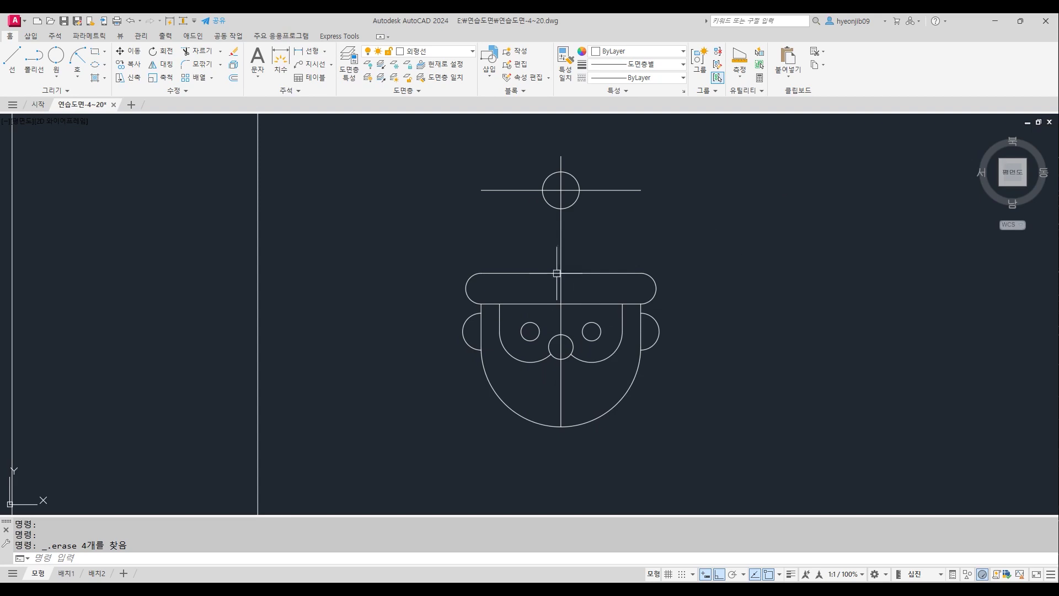
pyautogui.click(561, 255)
pyautogui.press('Escape')
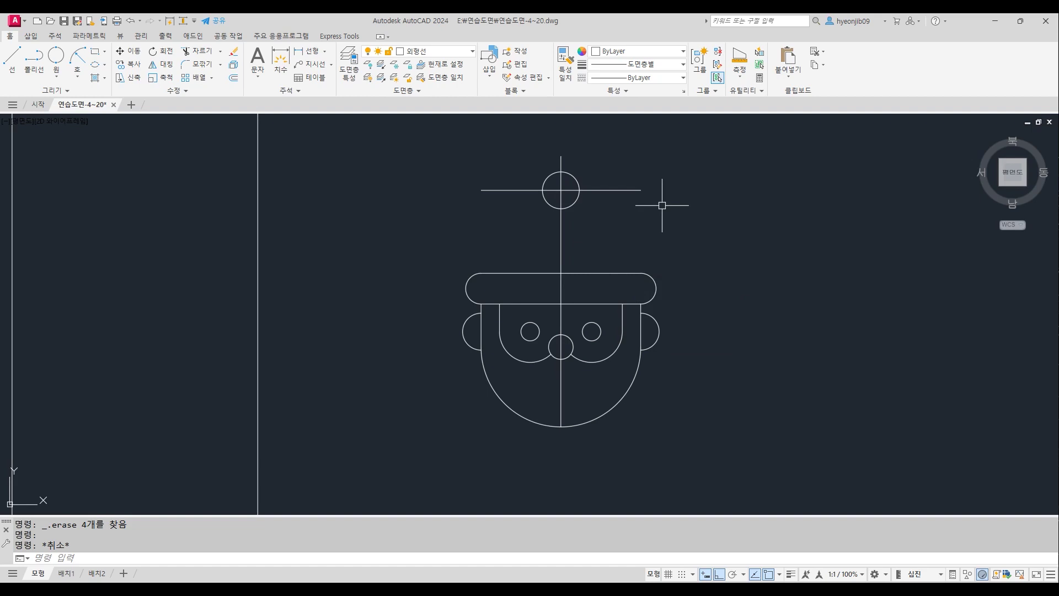
# Draw a start-end-radius arc of radius 40 from the right end of the brim's top line to the pompom centre.
pyautogui.click(77, 80)
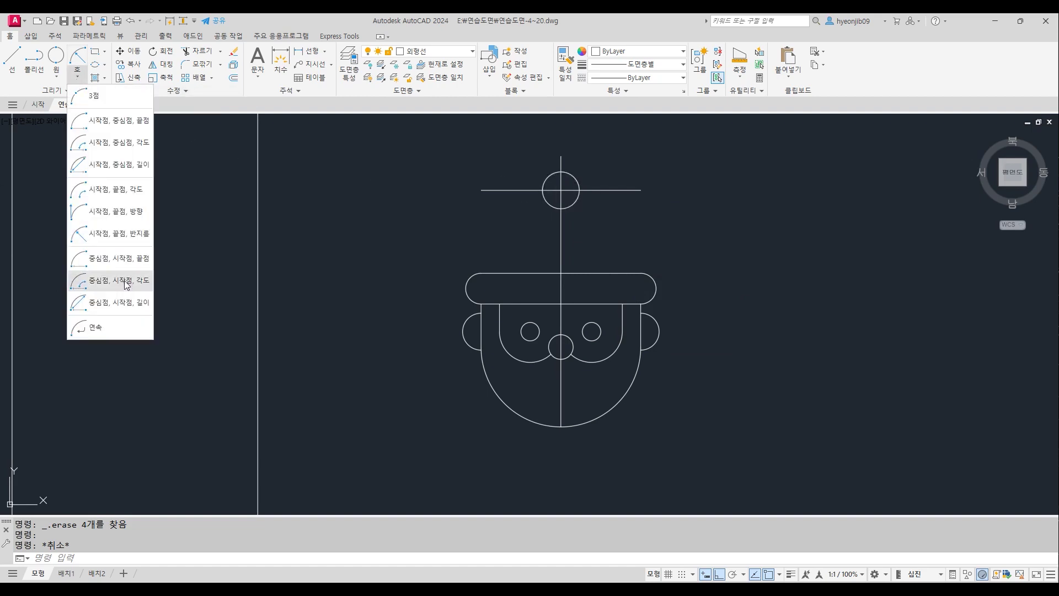
pyautogui.click(116, 236)
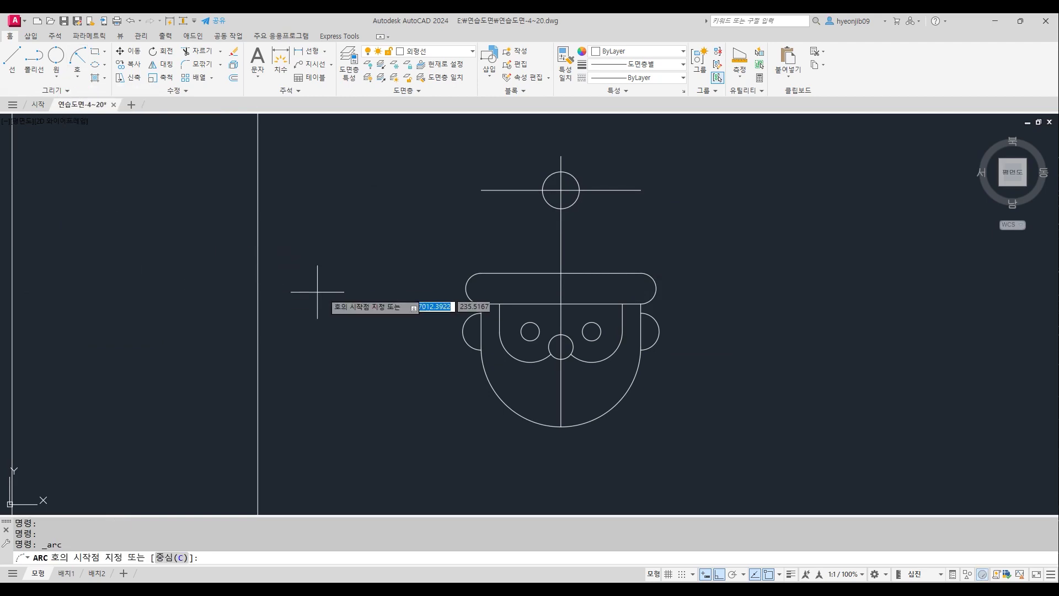
pyautogui.click(641, 273)
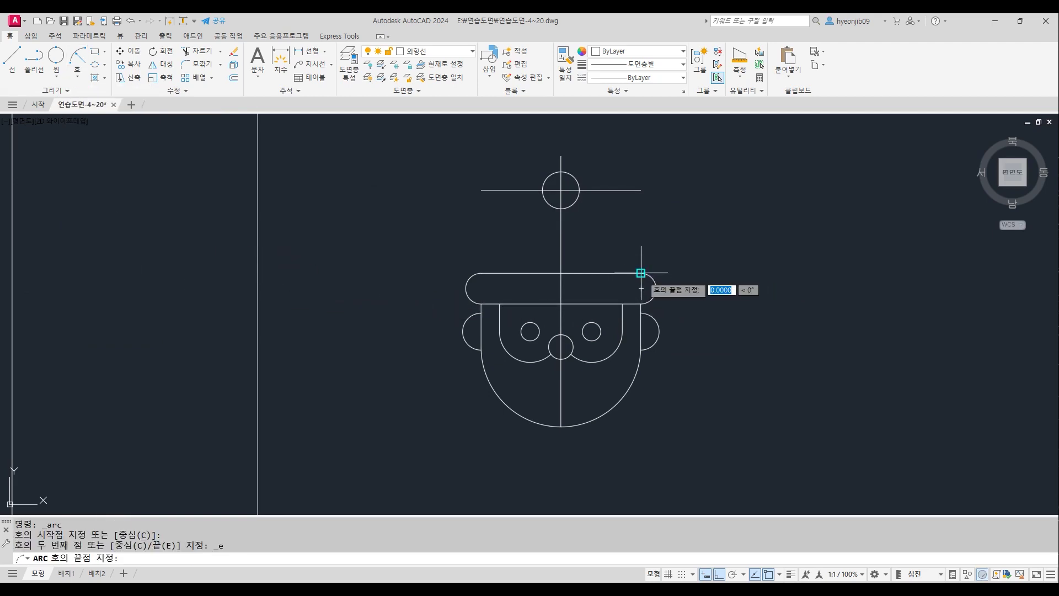
pyautogui.click(561, 190)
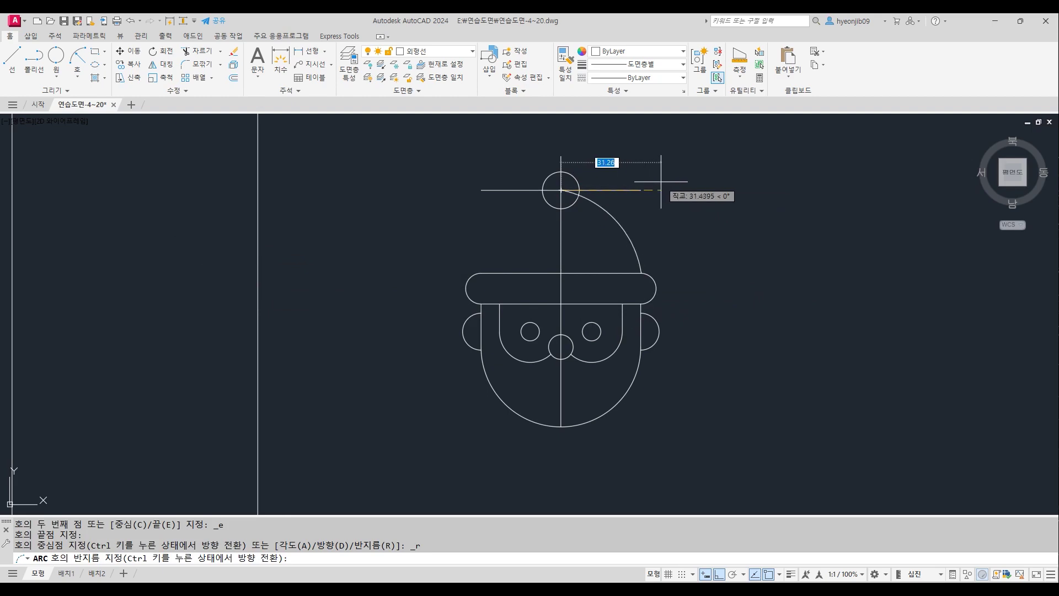
pyautogui.write('4')
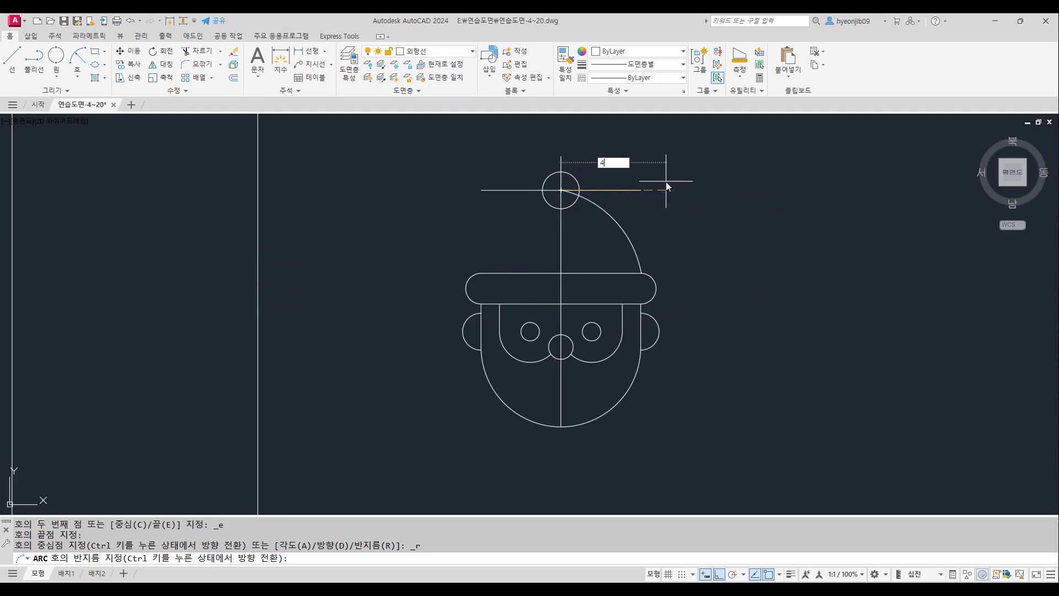
pyautogui.press('Return')
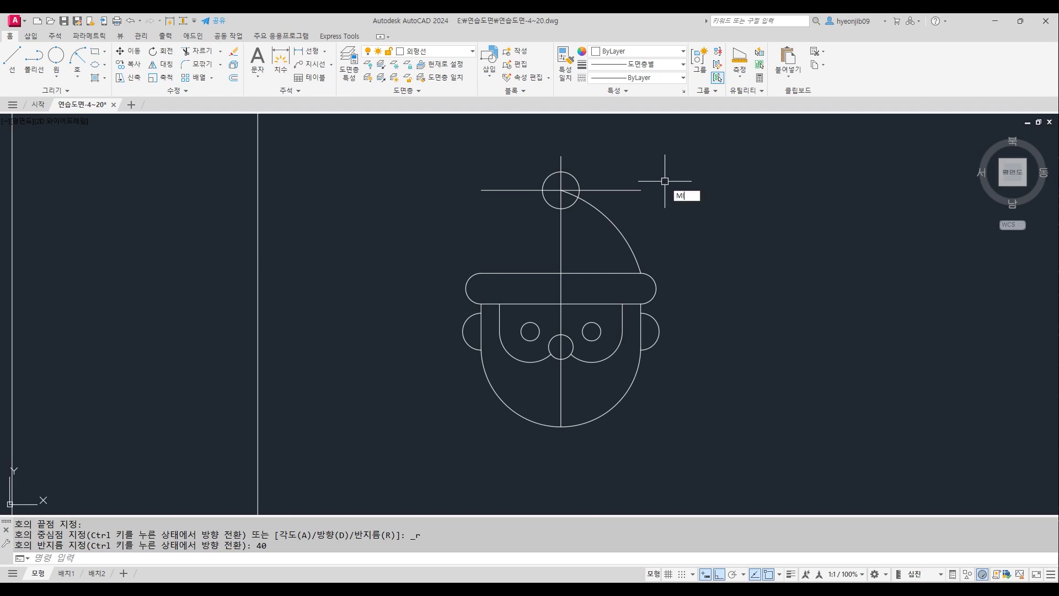
# Mirror the right hat arc across the vertical centre line, keeping the original.
pyautogui.press('Return')
pyautogui.click(621, 223)
pyautogui.press('Return')
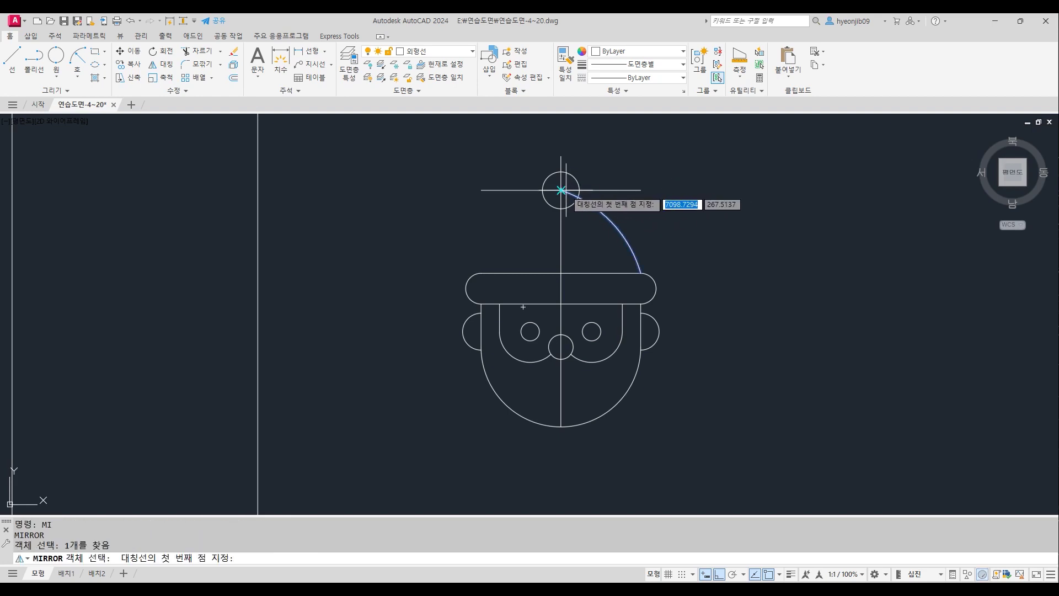
pyautogui.click(561, 190)
pyautogui.click(561, 283)
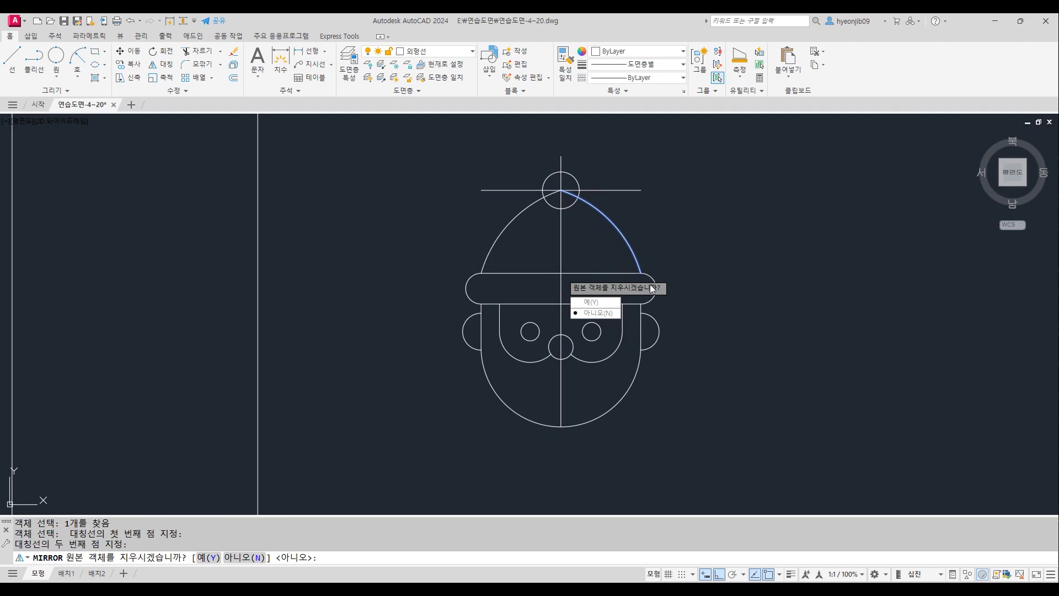
pyautogui.click(609, 312)
# Erase the horizontal line through the pompom and the vertical centre line, and trim both hat arcs inside the pompom circle.
pyautogui.click(605, 189)
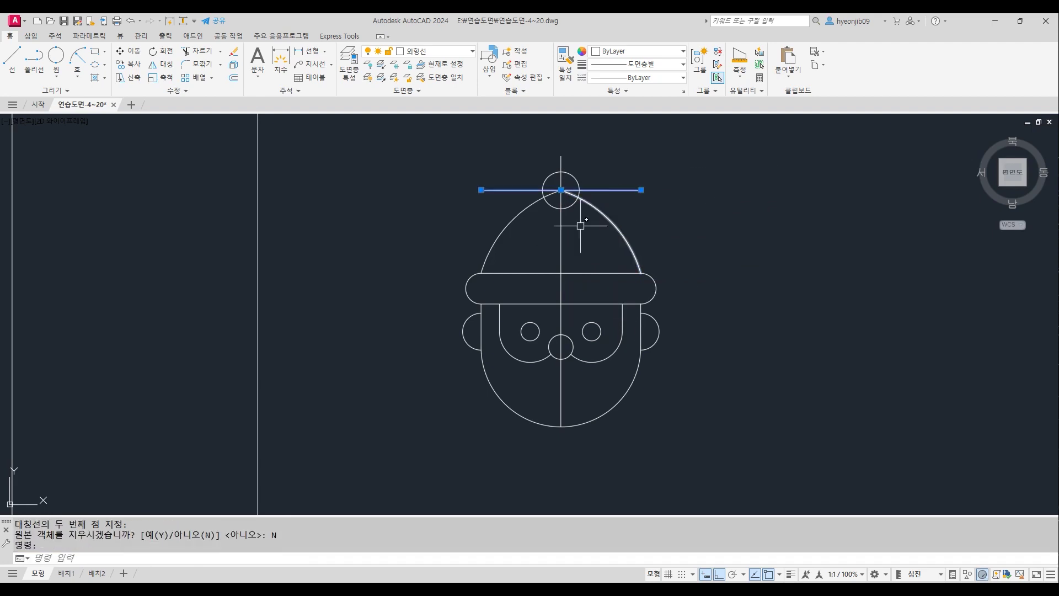
pyautogui.click(562, 243)
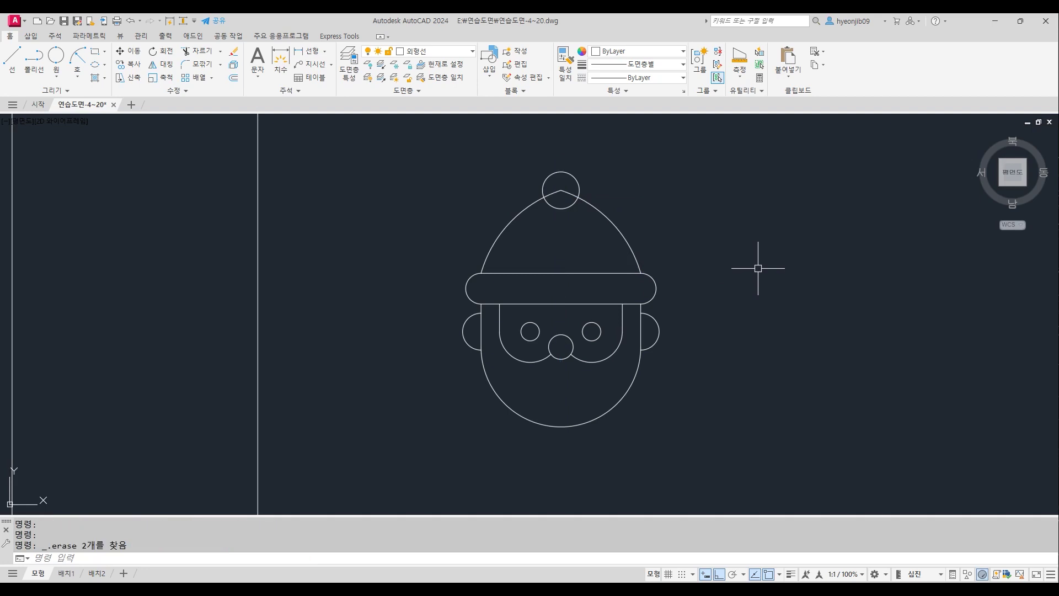
pyautogui.write('tr')
pyautogui.press('Return')
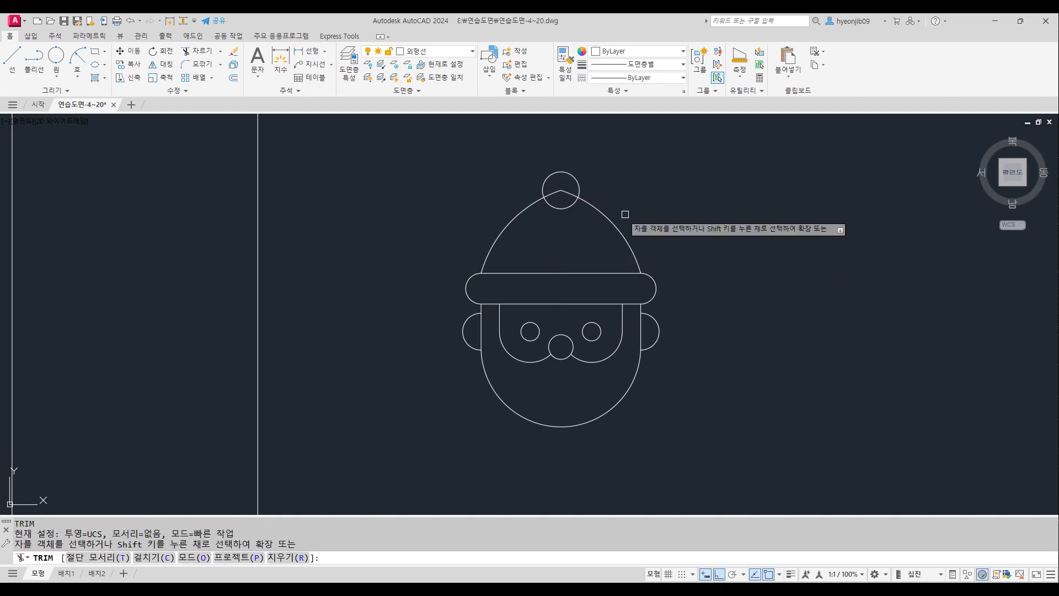
pyautogui.click(569, 195)
pyautogui.press('Return')
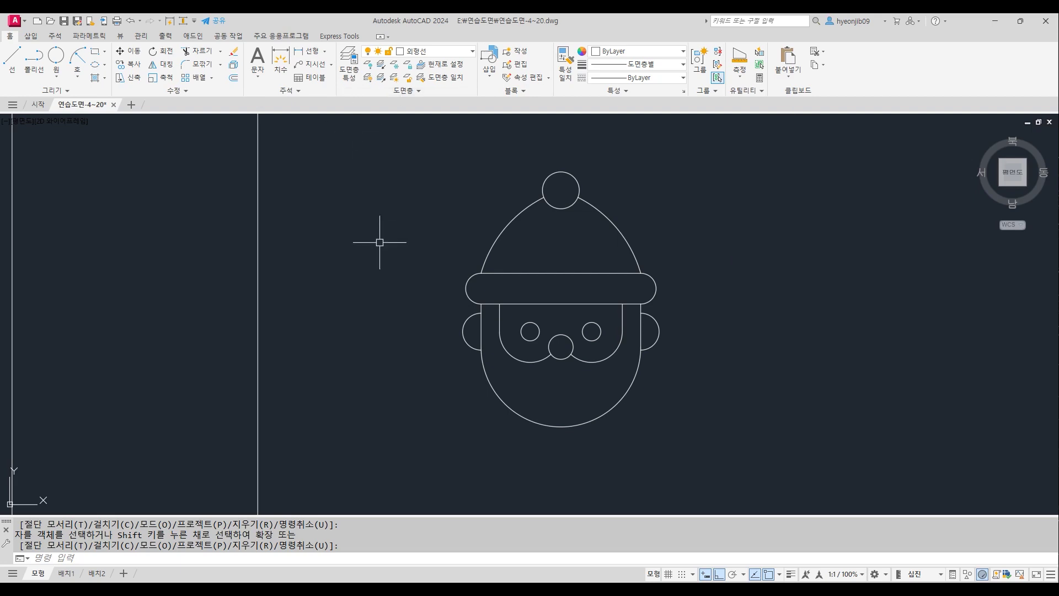
# Fill the hat area between the pompom and the brim with a solid red hatch at 60 transparency.
pyautogui.press('Return')
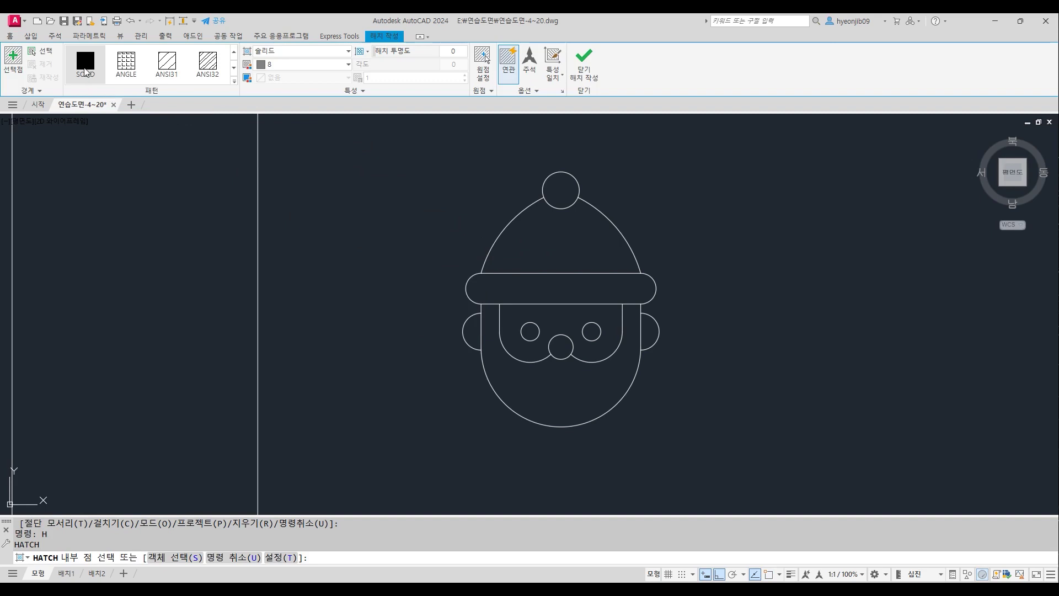
pyautogui.click(304, 66)
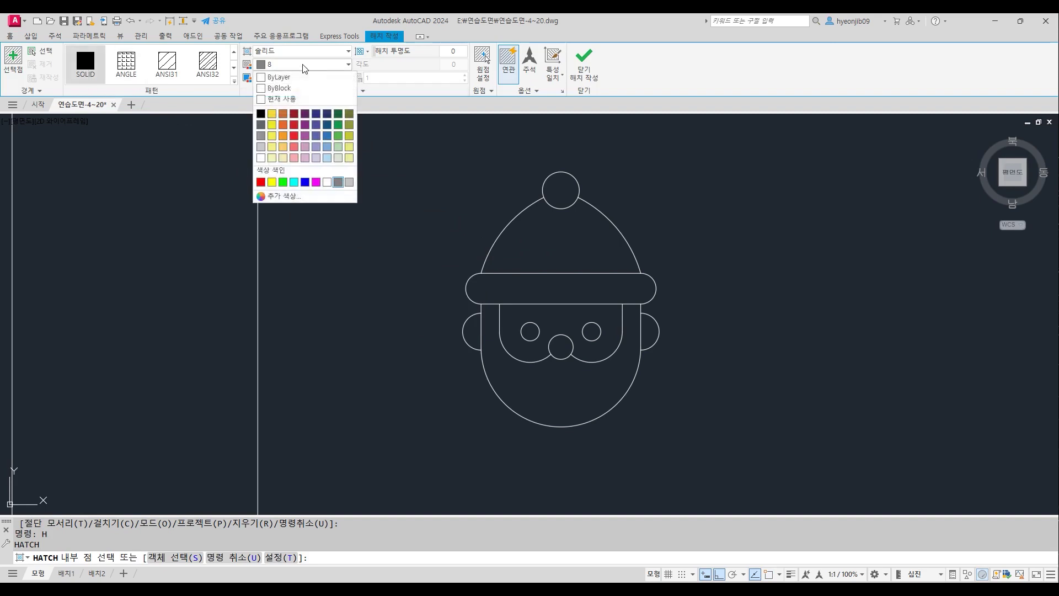
pyautogui.click(261, 182)
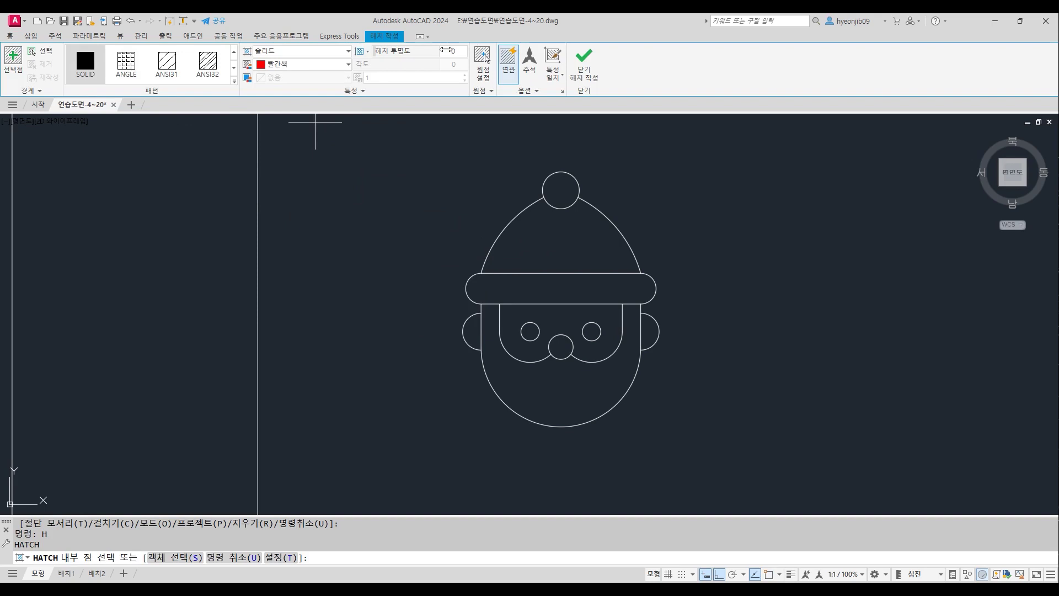
pyautogui.click(451, 56)
pyautogui.write('6')
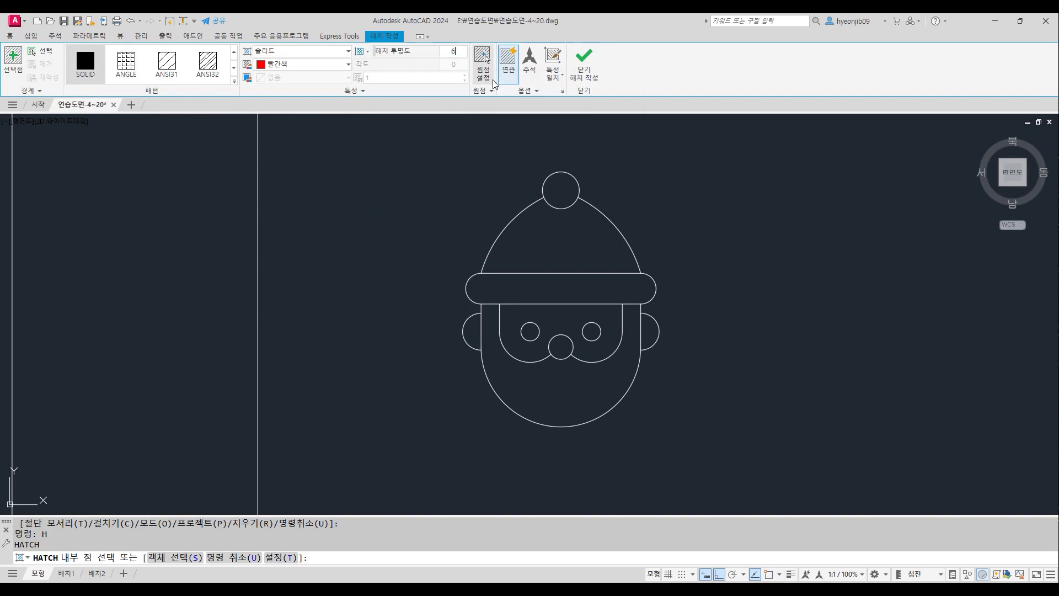
pyautogui.write('0')
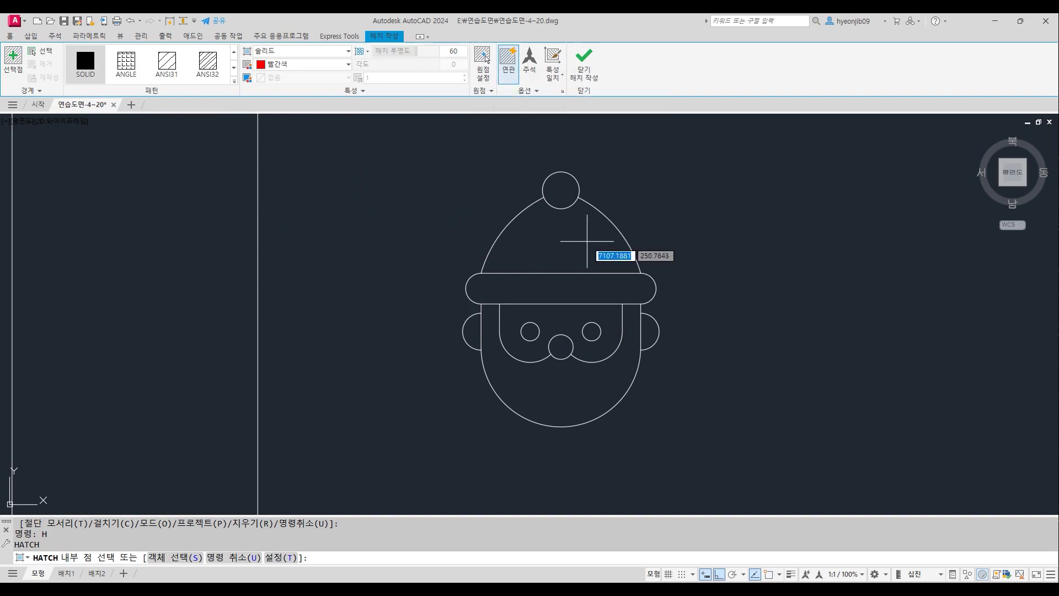
pyautogui.click(587, 241)
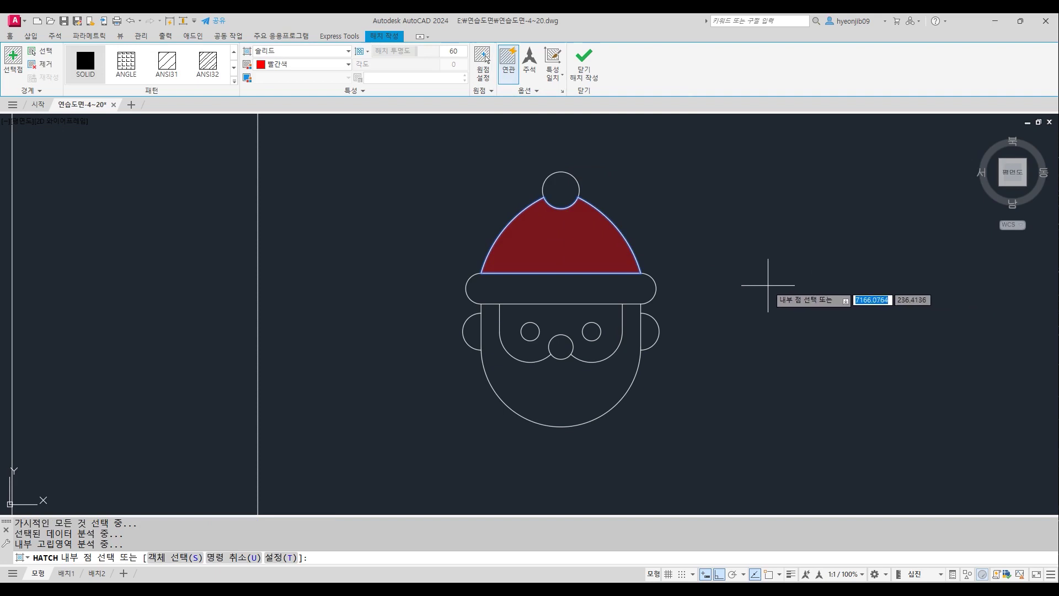
pyautogui.click(585, 64)
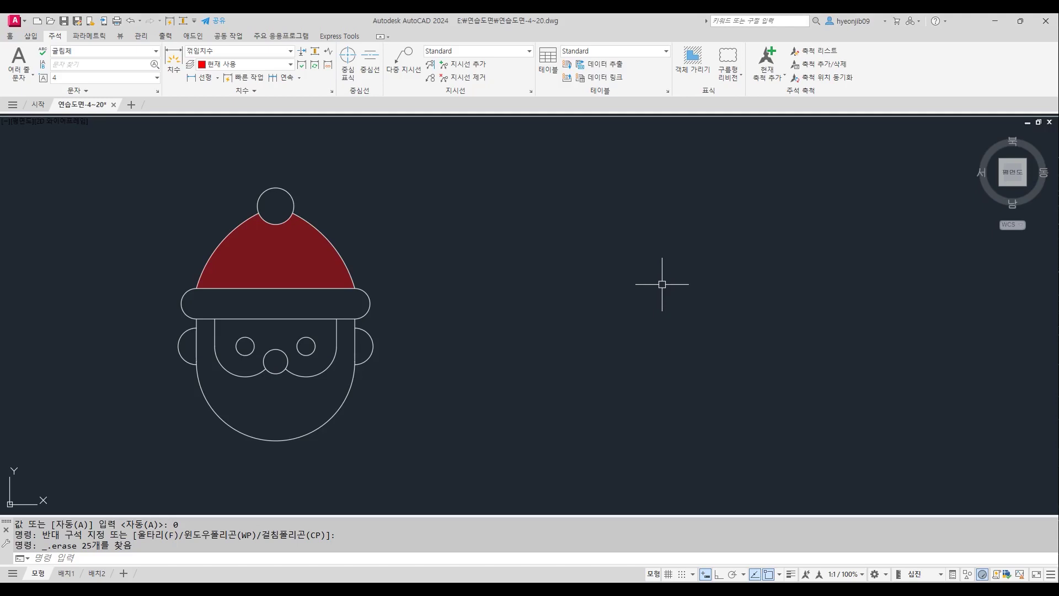
# Make the outline layer 외형선 the current layer.
pyautogui.click(10, 36)
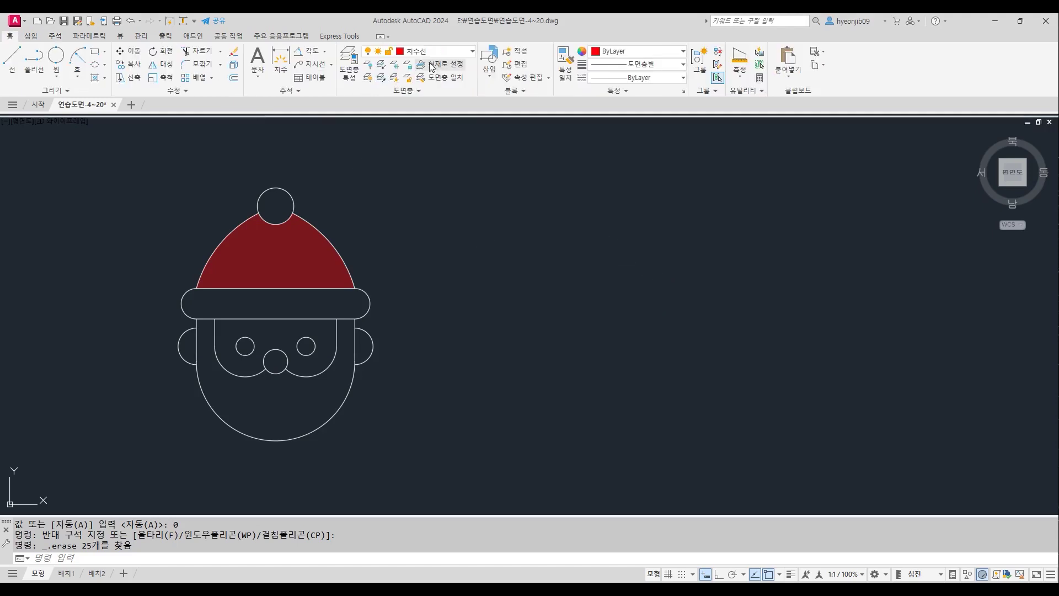
pyautogui.click(441, 51)
pyautogui.click(428, 131)
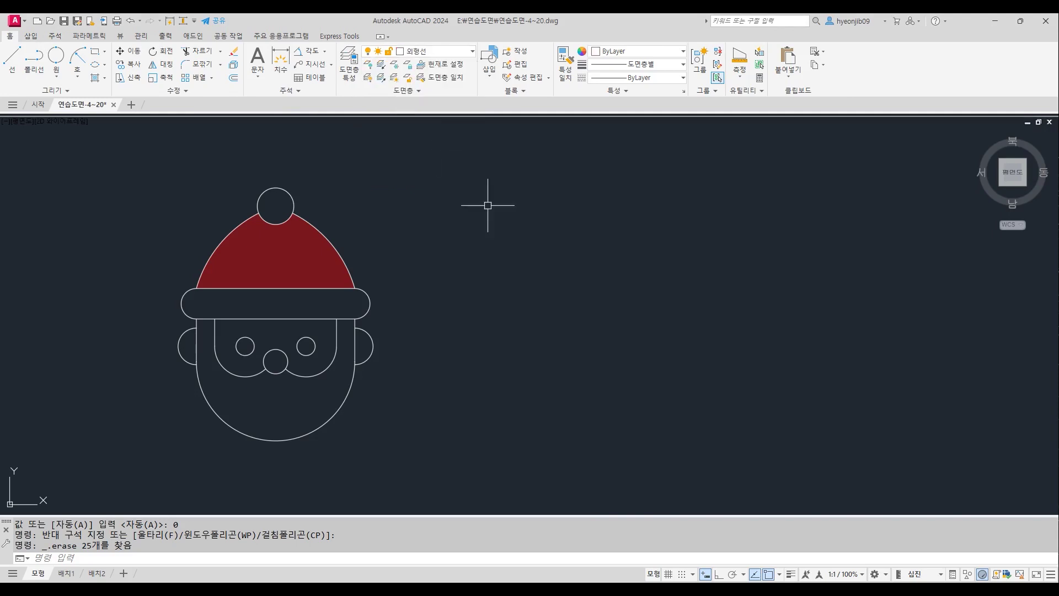
# Draw a rectangle 68 wide and 50 high in the empty area beside the Santa face.
pyautogui.write('REC')
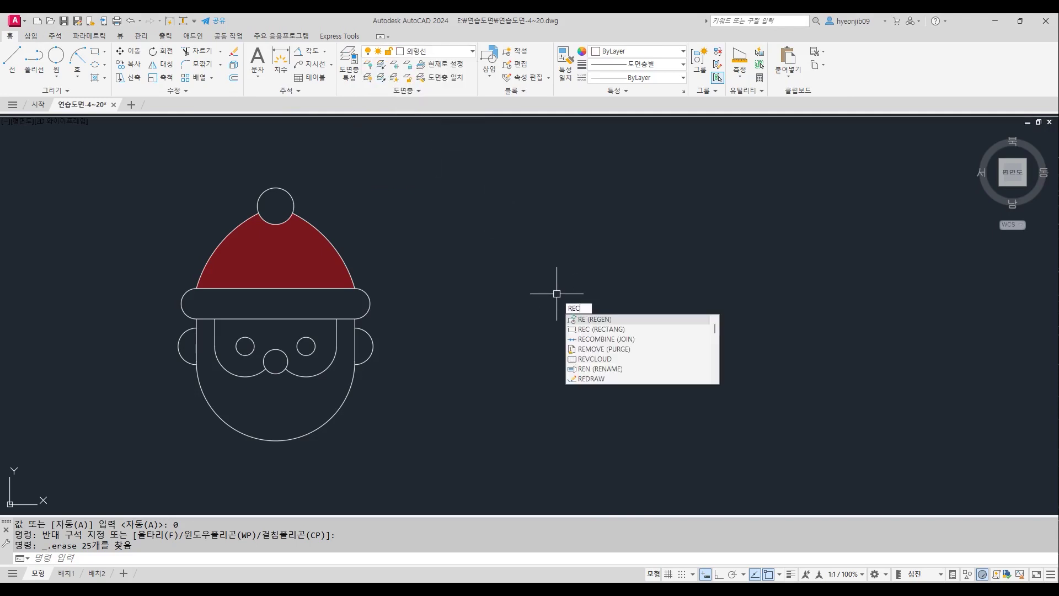
pyautogui.press('Return')
pyautogui.click(508, 345)
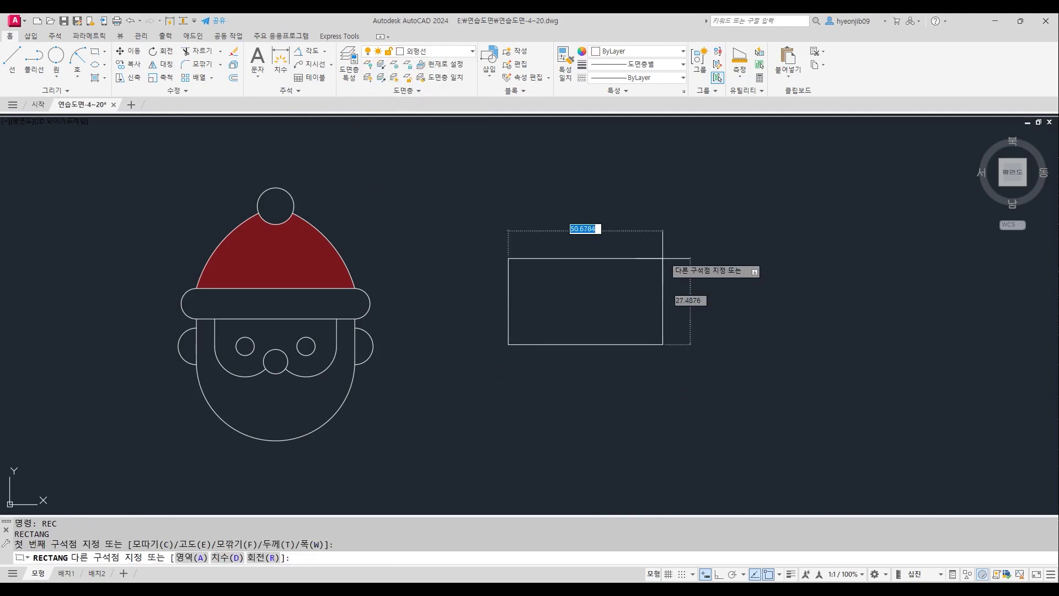
pyautogui.write('68')
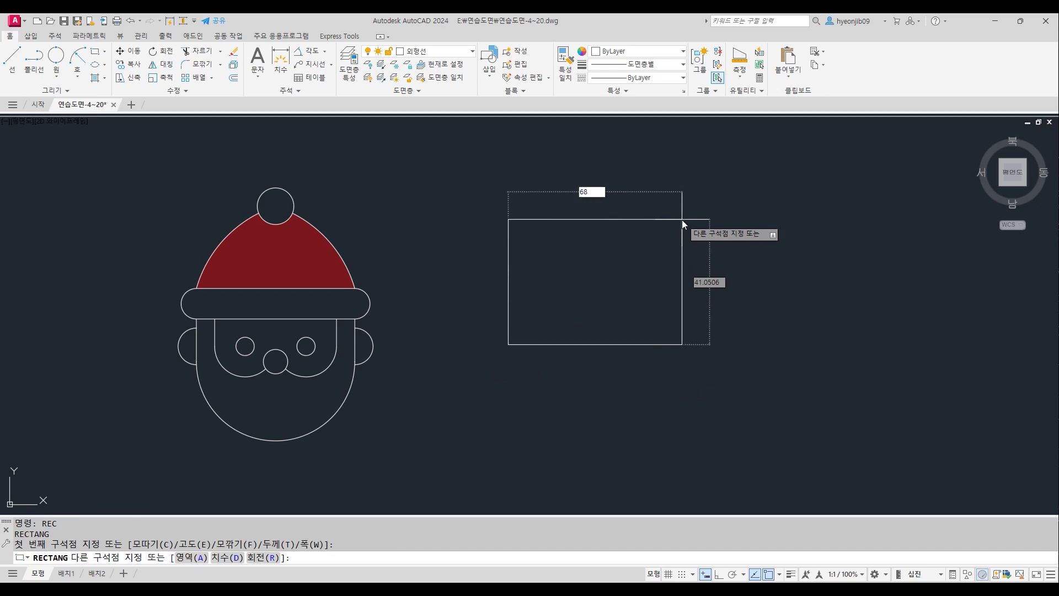
pyautogui.press('Tab')
pyautogui.write('50')
pyautogui.press('Return')
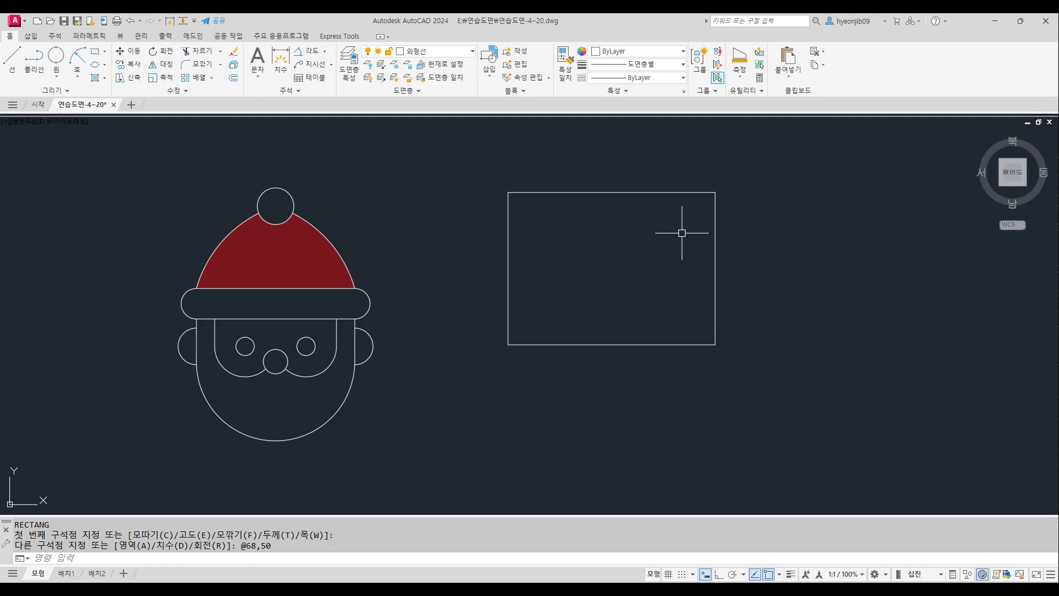
# Explode the 68 by 50 rectangle into separate lines.
pyautogui.click(644, 192)
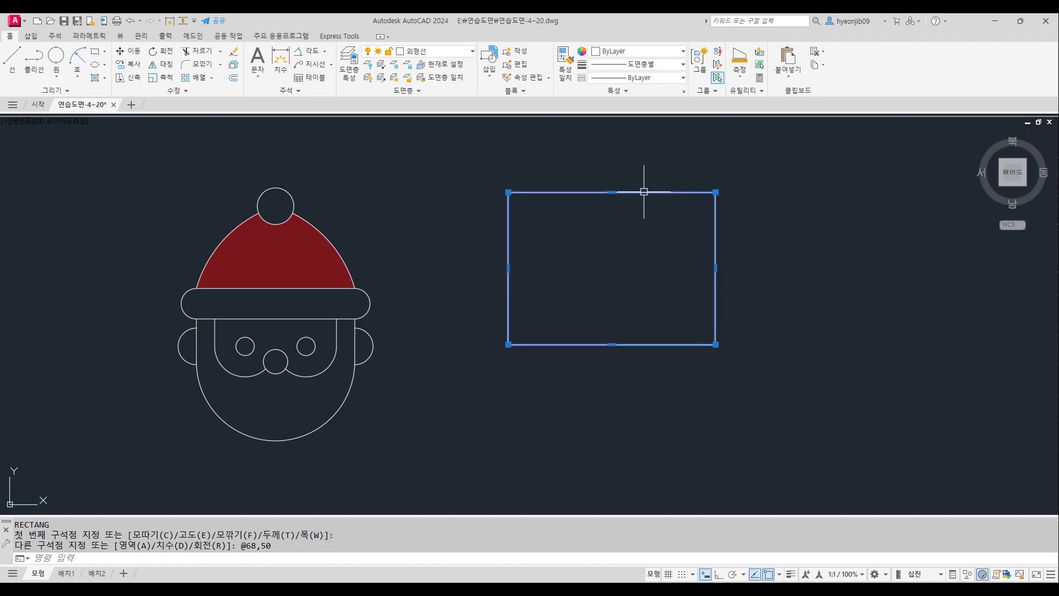
pyautogui.click(235, 69)
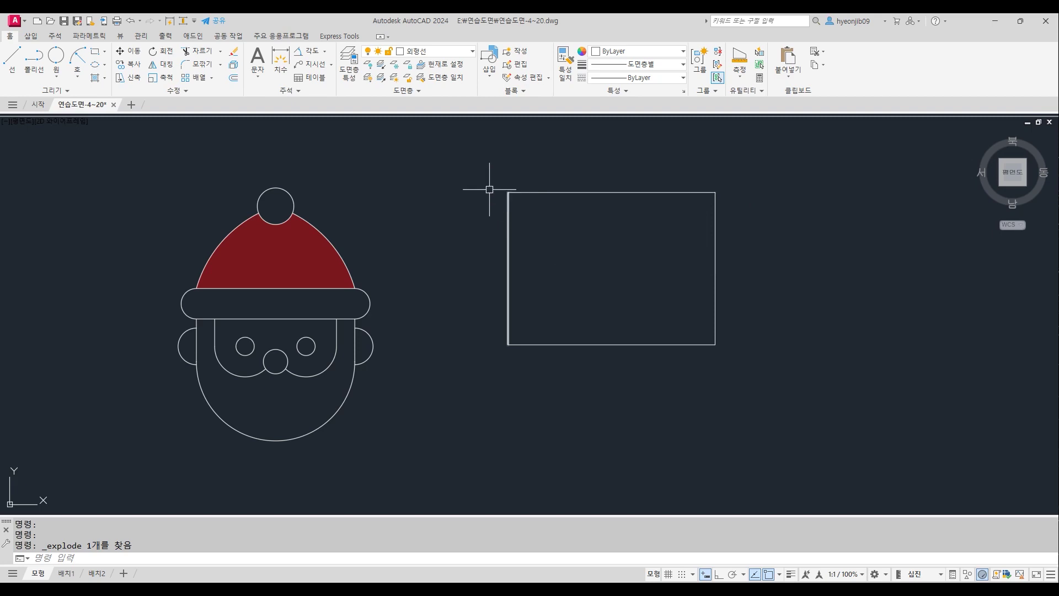
pyautogui.press('Escape')
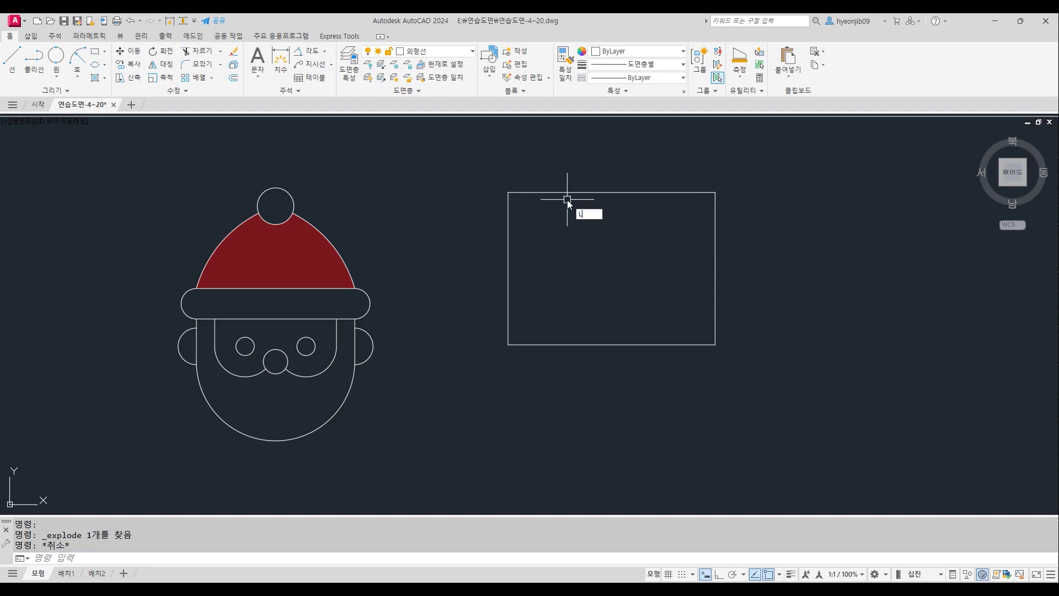
# Lengthen the rectangle's upper and lower lines by an increment of 5 at both ends.
pyautogui.write('EN')
pyautogui.press('Return')
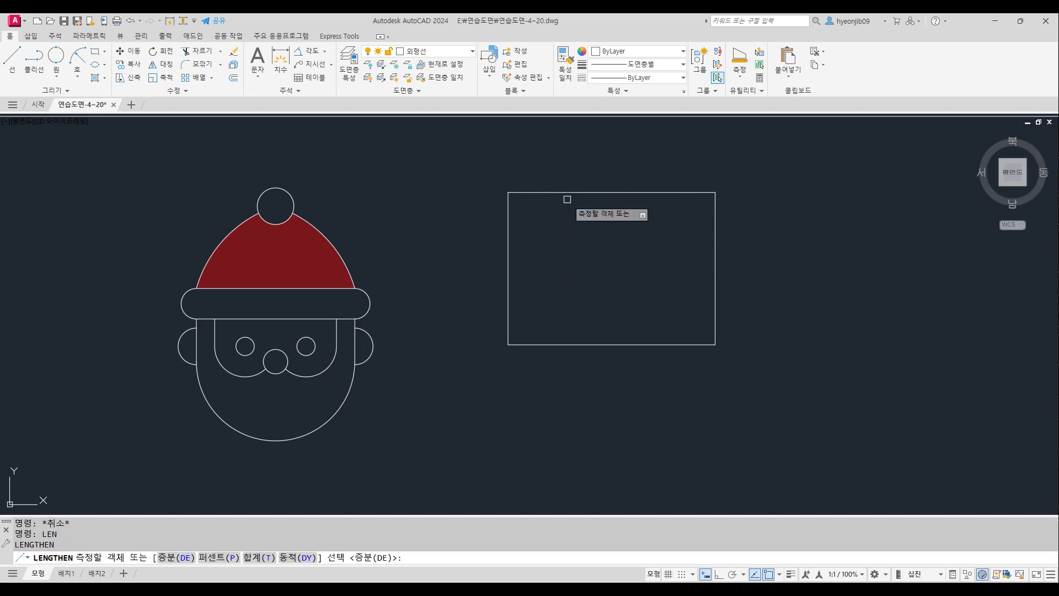
pyautogui.press('Return')
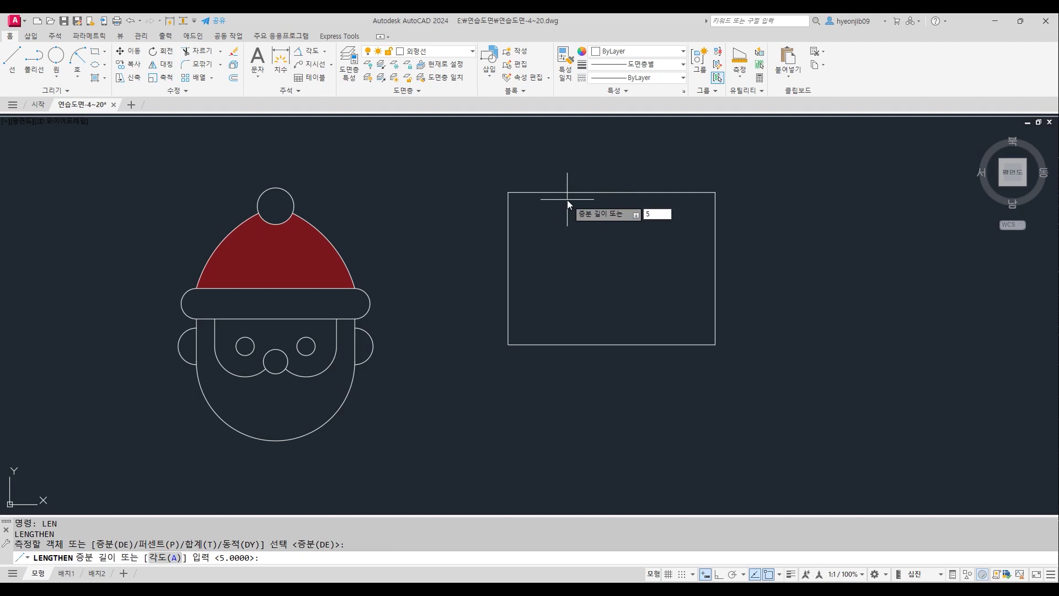
pyautogui.press('Return')
pyautogui.click(519, 193)
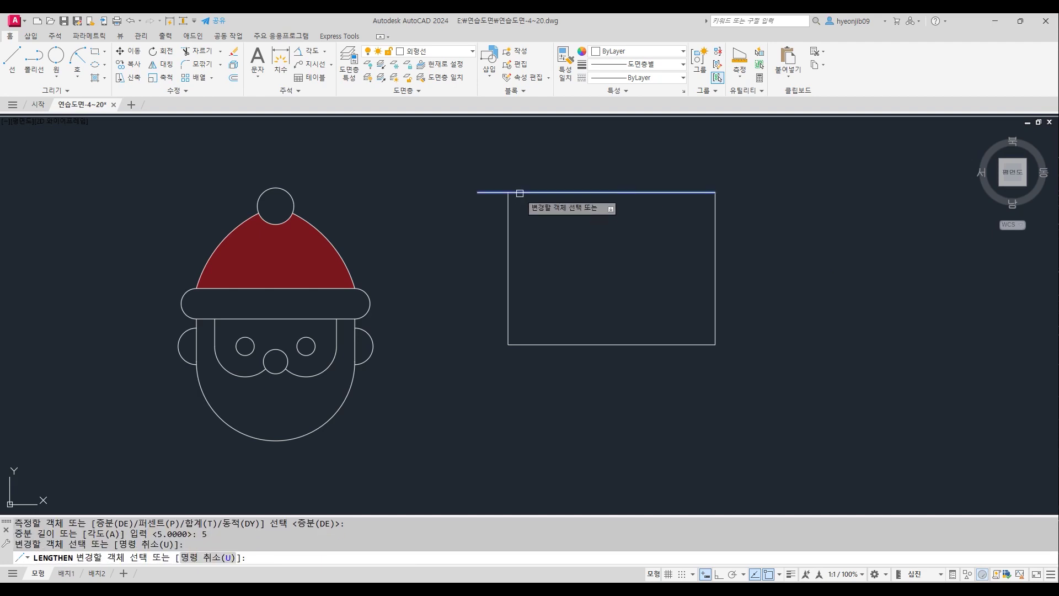
pyautogui.click(692, 192)
pyautogui.click(693, 345)
pyautogui.click(561, 345)
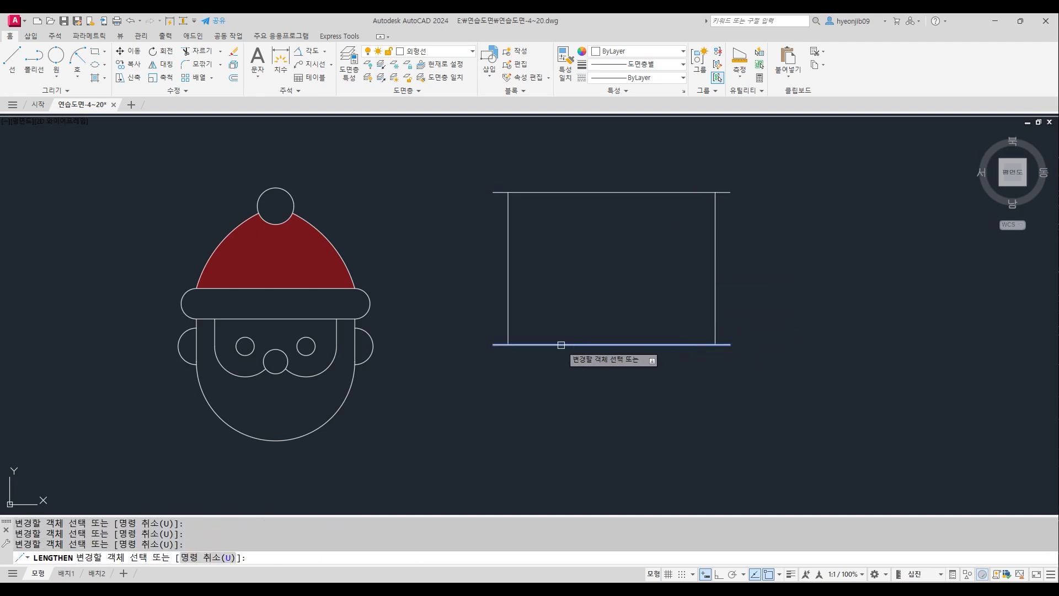
pyautogui.press('Return')
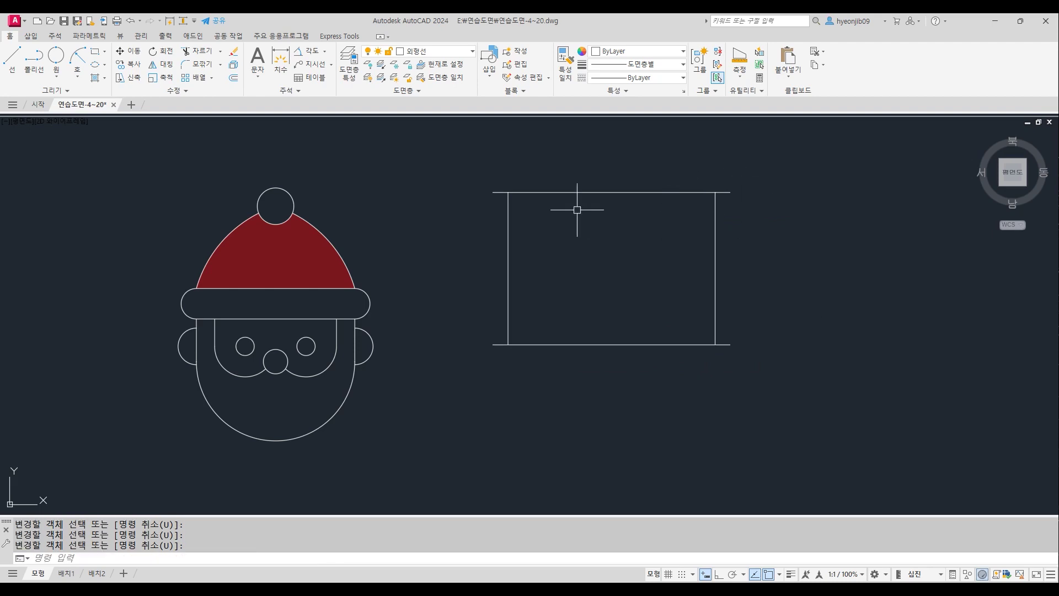
# Offset the rectangle's upper line downward three times in succession at a spacing of 4.
pyautogui.scroll(2, 453, 181)
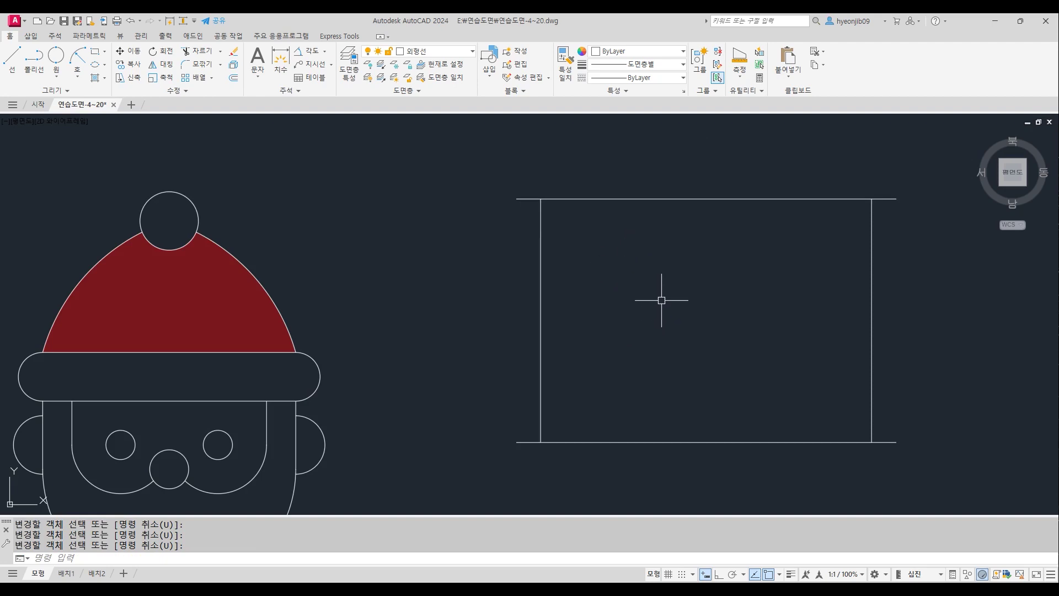
pyautogui.press('Return')
pyautogui.write('4')
pyautogui.press('Return')
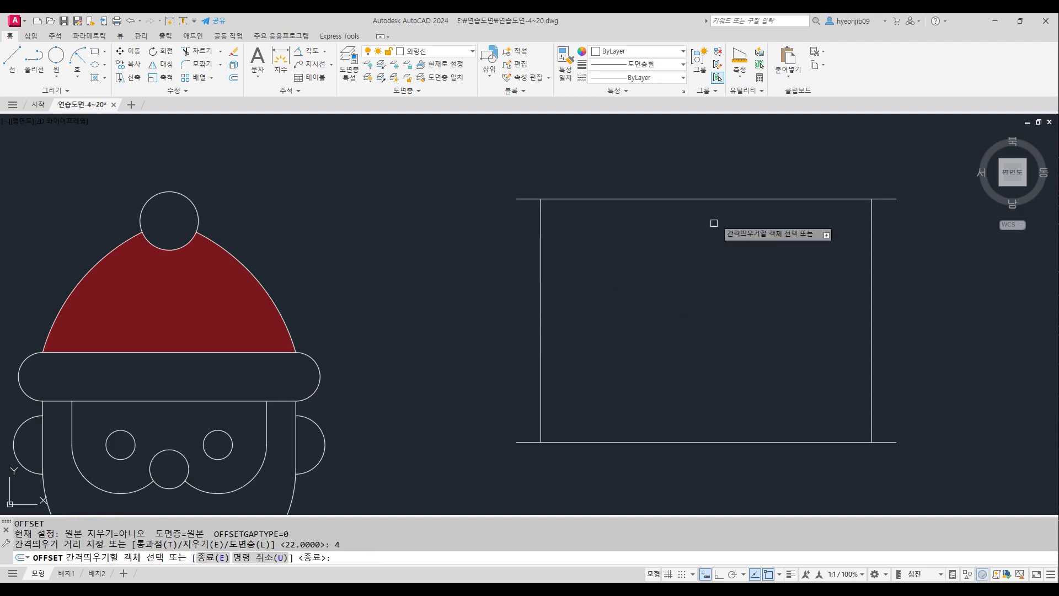
pyautogui.click(627, 199)
pyautogui.click(624, 243)
pyautogui.click(620, 218)
pyautogui.click(621, 246)
pyautogui.click(627, 237)
pyautogui.click(626, 274)
pyautogui.press('Return')
# Offset the rectangle's left side inward by 3, and offset that copy a further 12 to the right.
pyautogui.write('o')
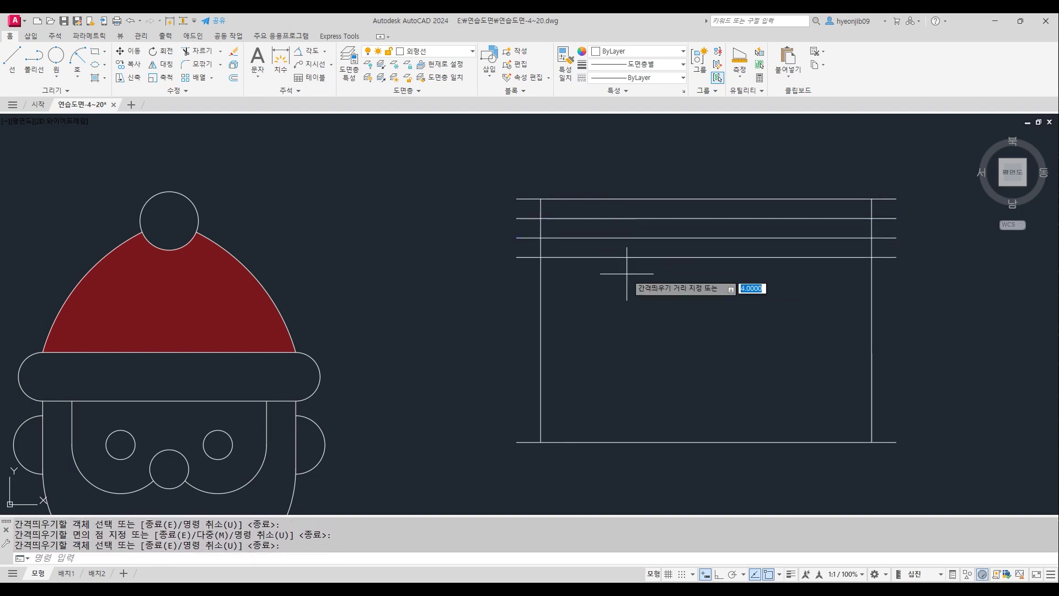
pyautogui.press('Return')
pyautogui.write('3')
pyautogui.press('Return')
pyautogui.click(541, 292)
pyautogui.click(579, 289)
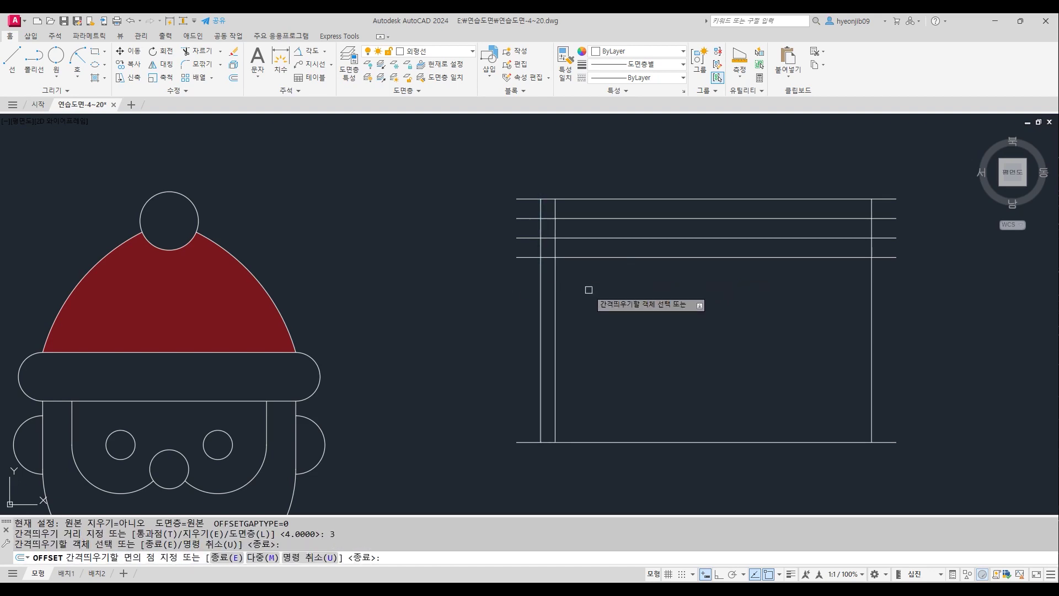
pyautogui.click(557, 294)
pyautogui.write('12')
pyautogui.press('Return')
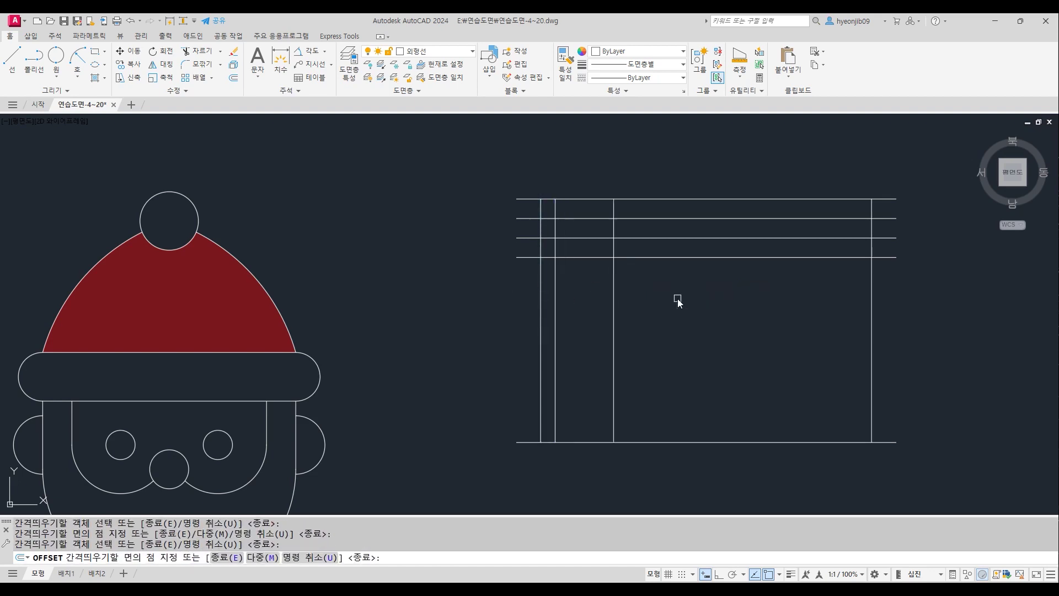
pyautogui.press('Return')
# Trim the three offset horizontal lines so only the segments between the two inner vertical lines remain.
pyautogui.write('tr')
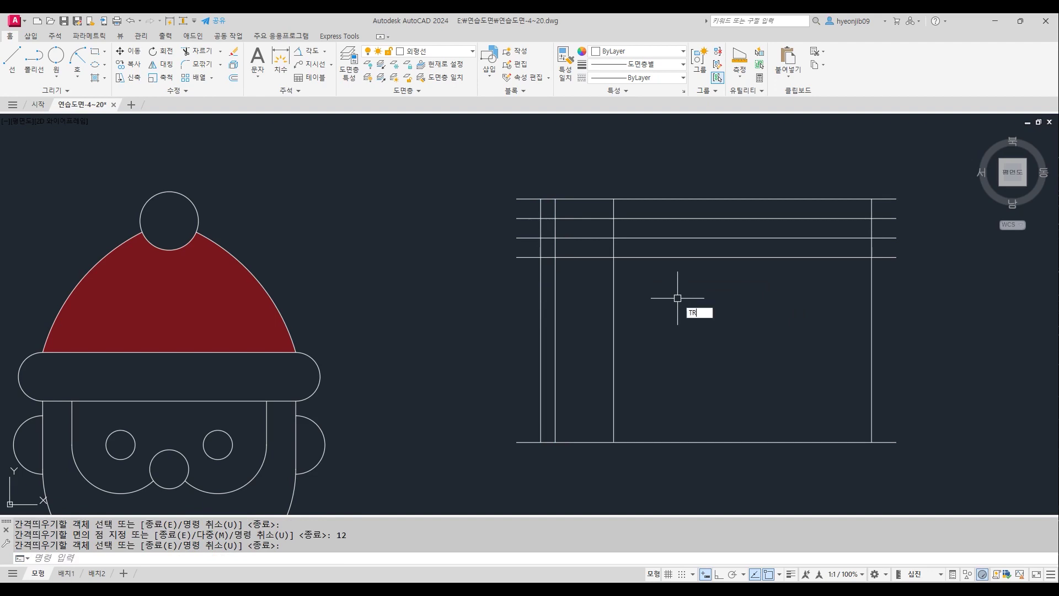
pyautogui.press('Return')
pyautogui.click(894, 239)
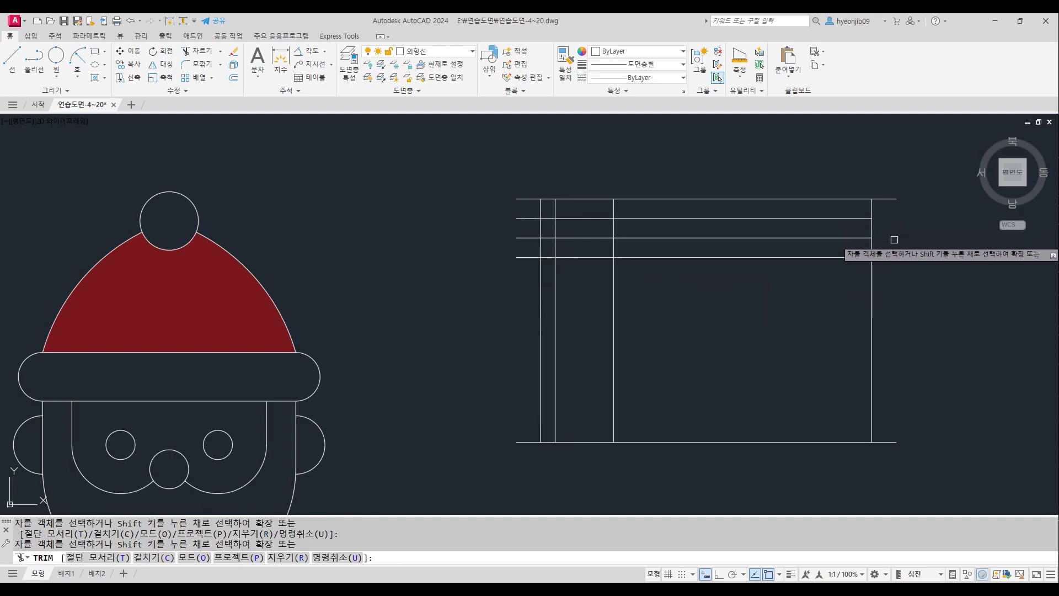
pyautogui.click(889, 258)
pyautogui.click(842, 258)
pyautogui.click(836, 234)
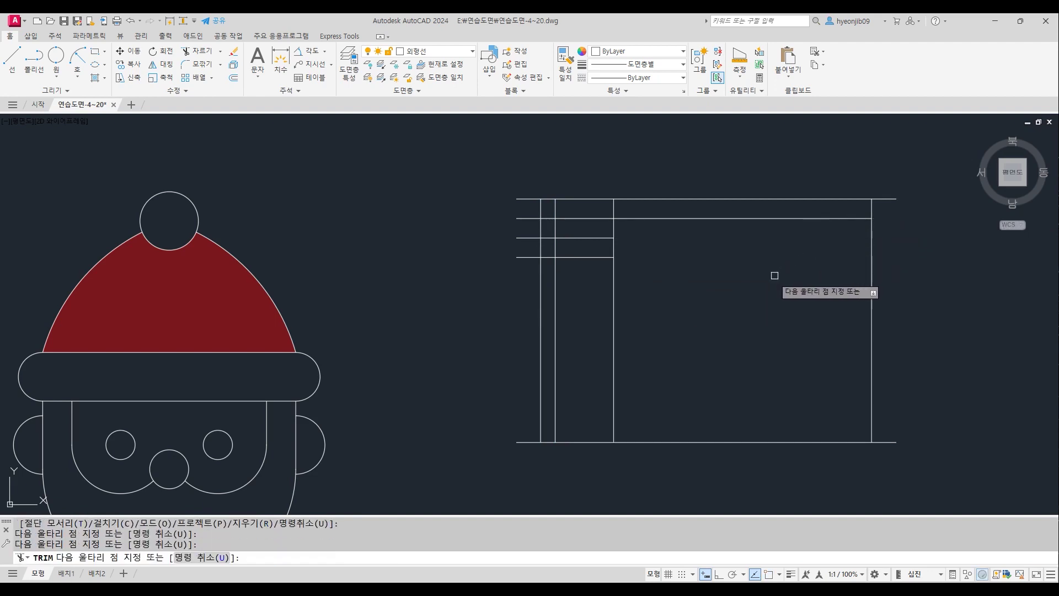
pyautogui.press('Return')
pyautogui.click(521, 237)
pyautogui.click(521, 258)
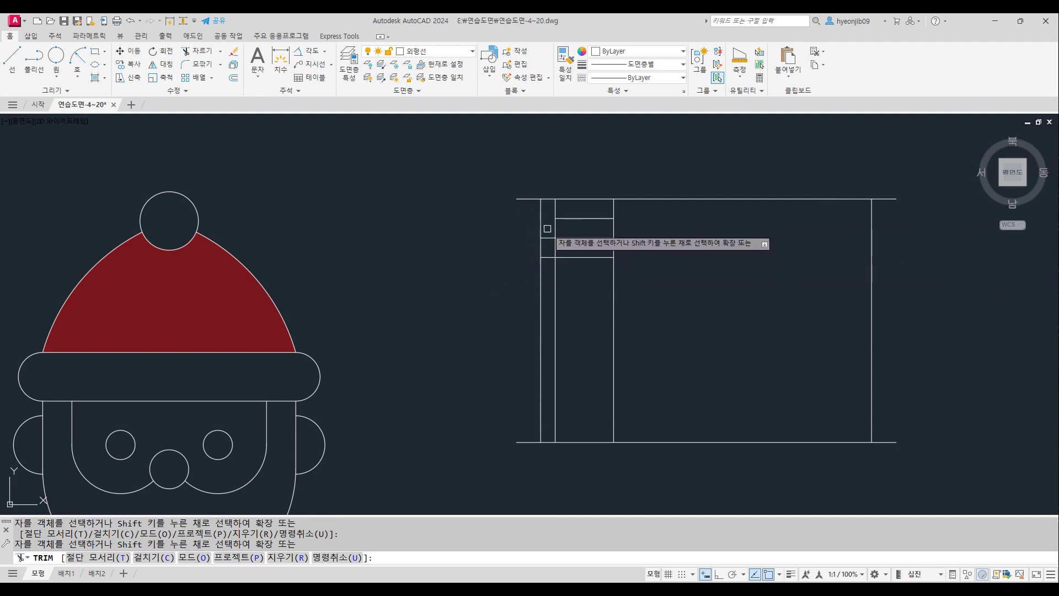
pyautogui.click(547, 230)
pyautogui.click(547, 268)
pyautogui.press('Return')
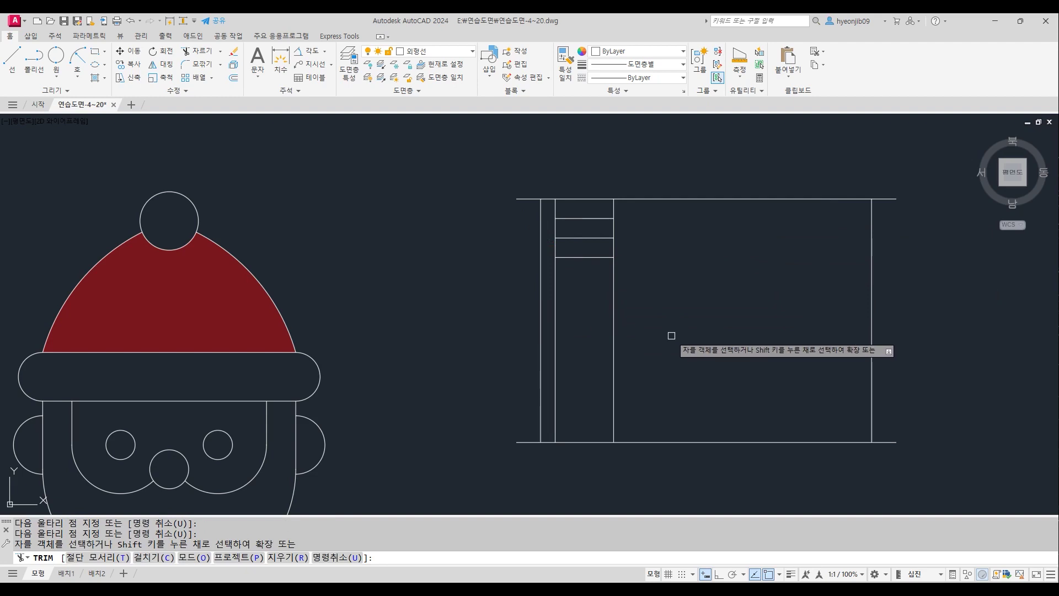
# Delete the two inner vertical construction lines bounding the three short horizontal segments.
pyautogui.click(634, 303)
pyautogui.click(552, 303)
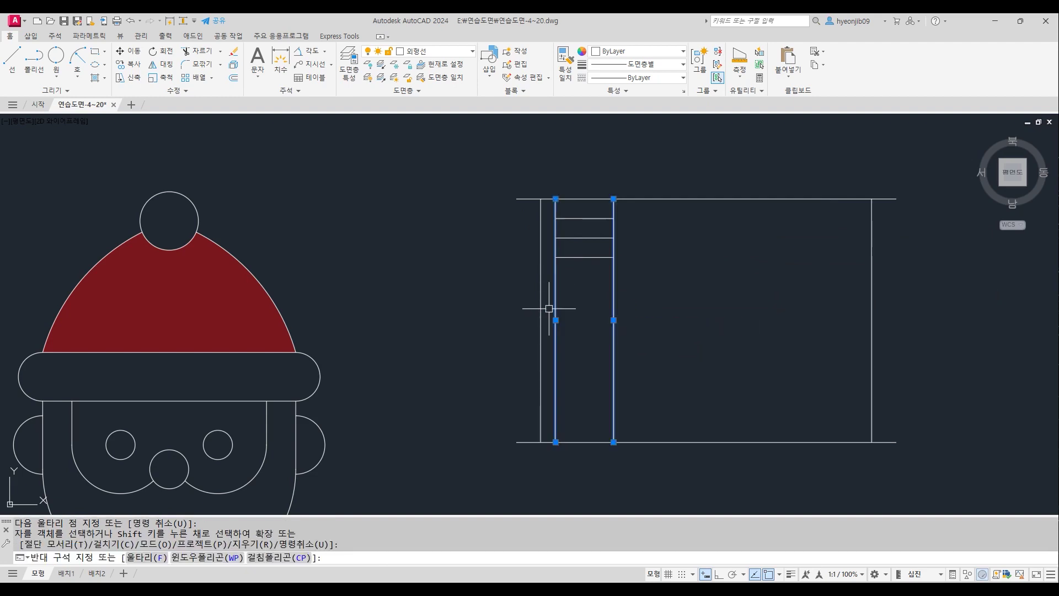
pyautogui.press('Delete')
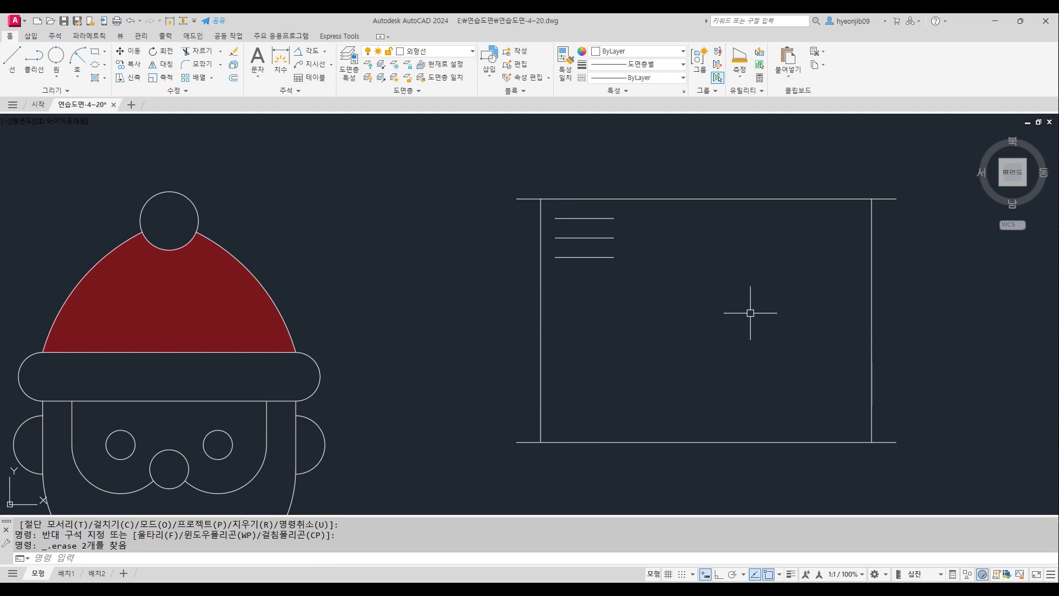
# Draw a circle of radius 18 centred midway between the midpoints of the rectangle's two vertical sides.
pyautogui.moveTo(750, 312); pyautogui.dragTo(668, 298, button='middle')
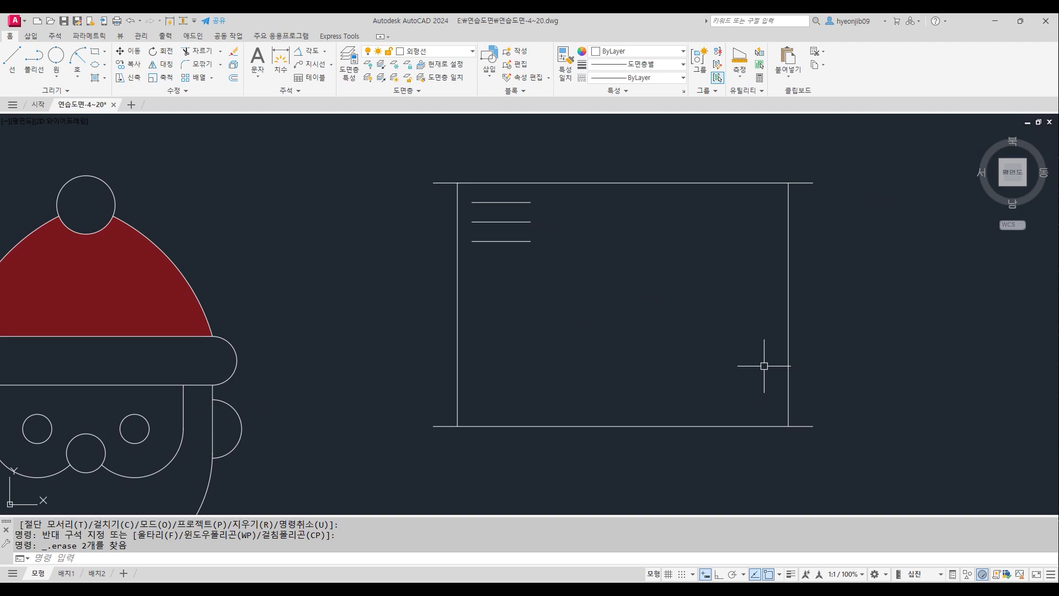
pyautogui.press('Return')
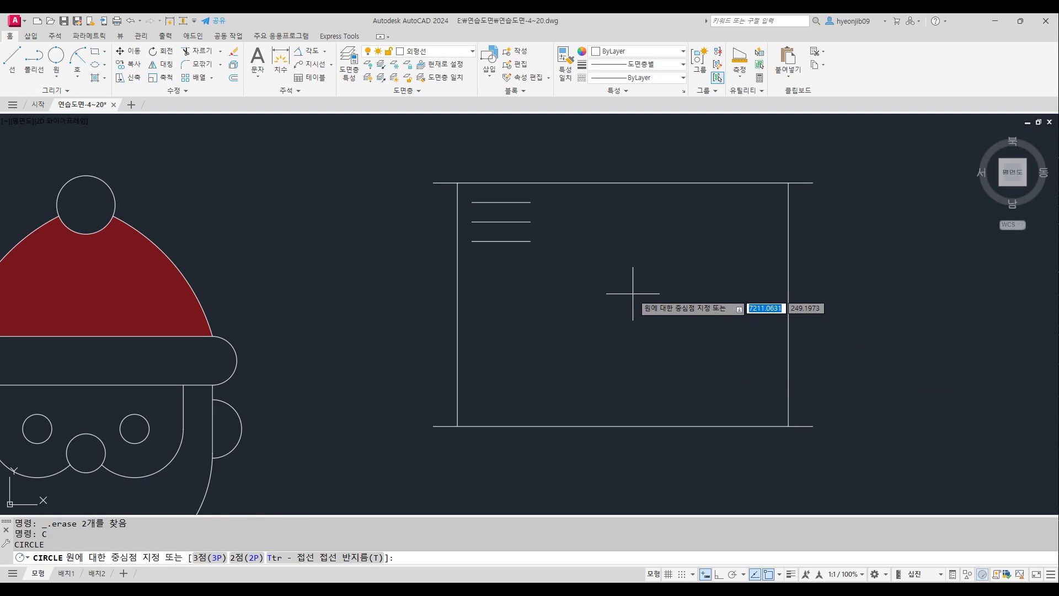
pyautogui.keyDown('shift'); pyautogui.rightClick(643, 274); pyautogui.keyUp('shift')
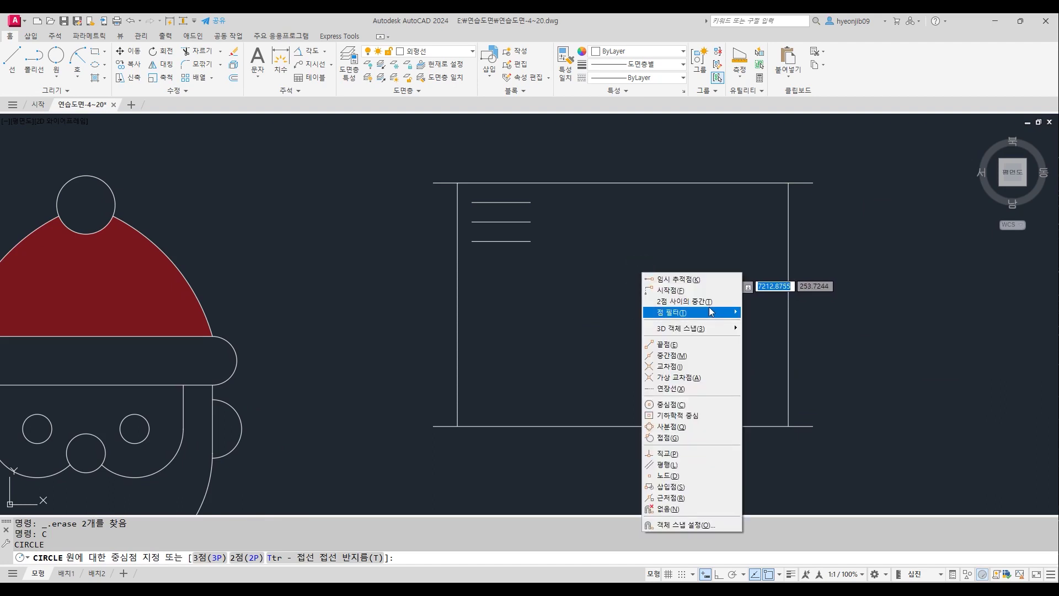
pyautogui.click(684, 301)
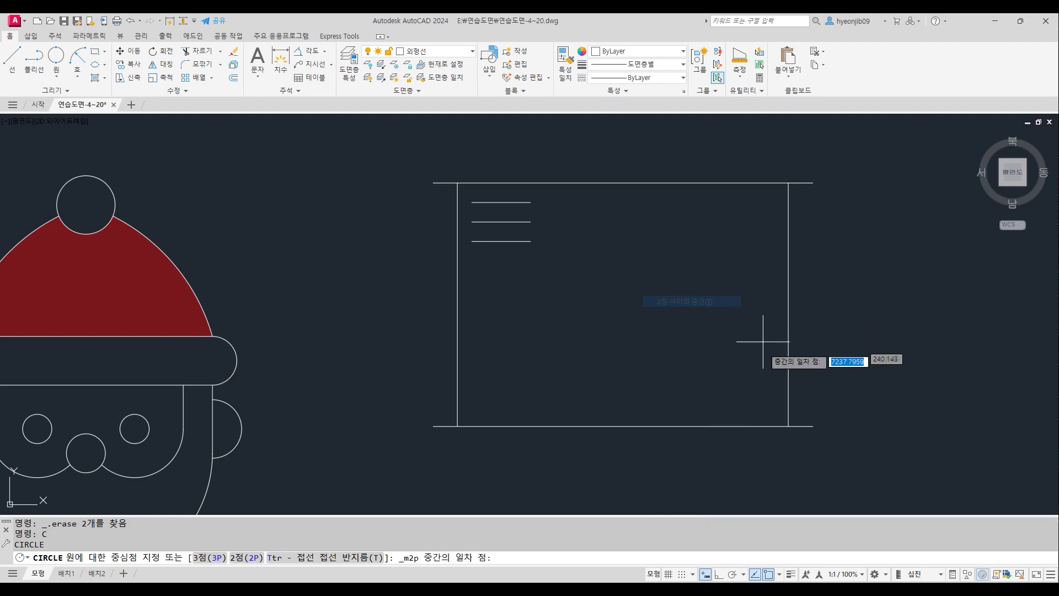
pyautogui.click(457, 304)
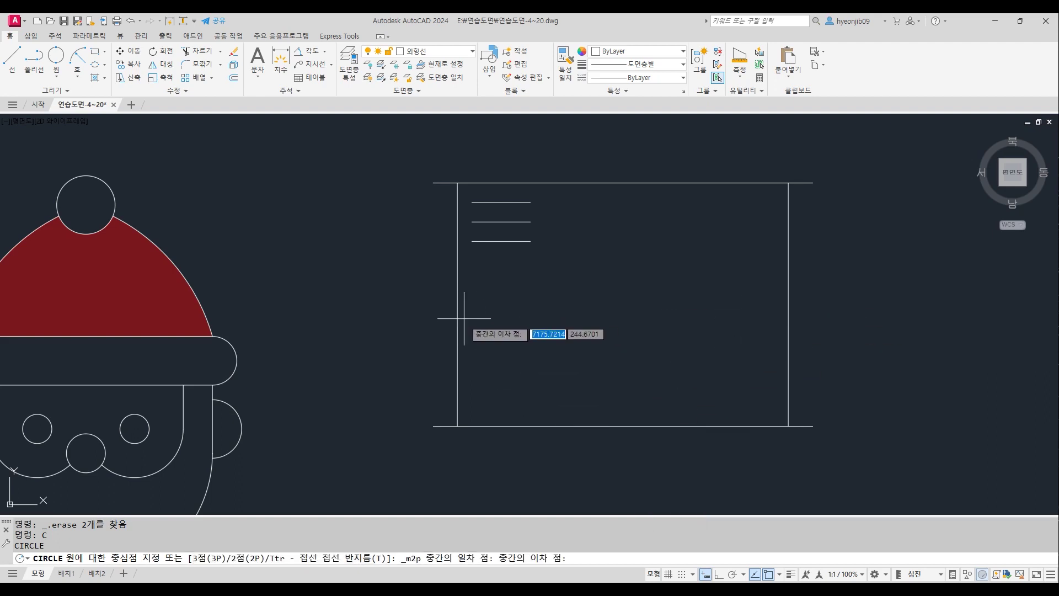
pyautogui.click(788, 304)
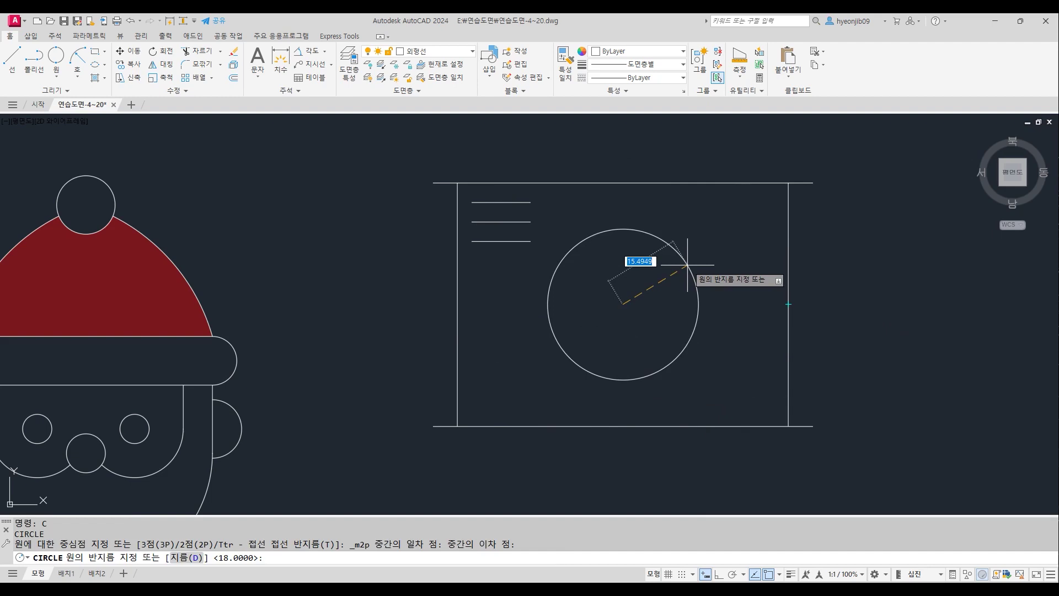
pyautogui.write('18')
pyautogui.press('Return')
# Draw two connected lines from the circle's upper quadrant to its centre and on to its right quadrant.
pyautogui.write('l')
pyautogui.press('Return')
pyautogui.click(623, 217)
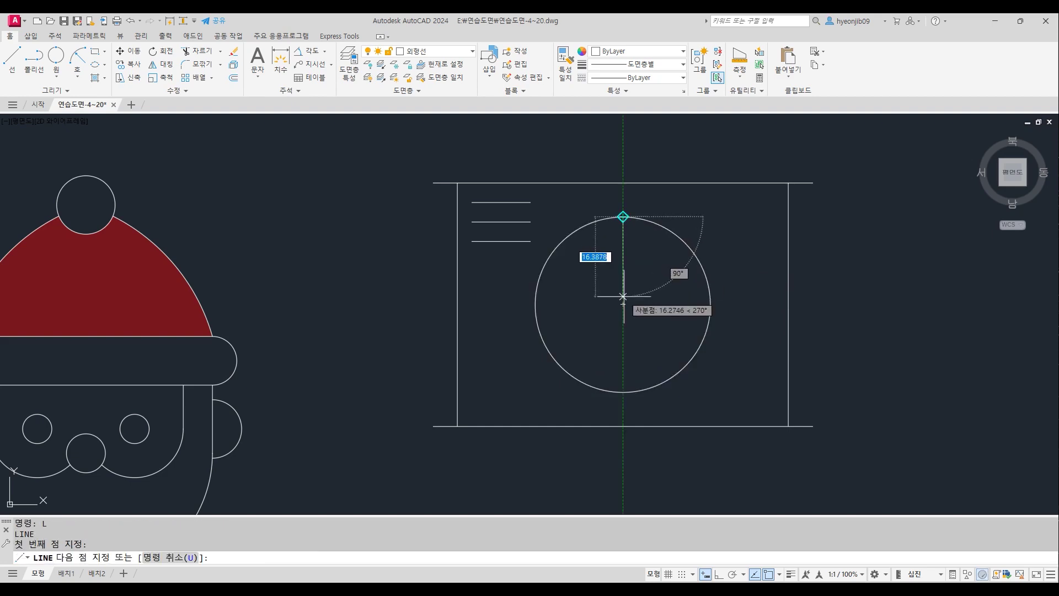
pyautogui.click(623, 304)
pyautogui.click(710, 304)
pyautogui.press('Return')
# Offset the vertical radius line to the right and the horizontal radius line upward, each by 4.
pyautogui.write('o')
pyautogui.press('Return')
pyautogui.write('4')
pyautogui.press('Return')
pyautogui.click(622, 243)
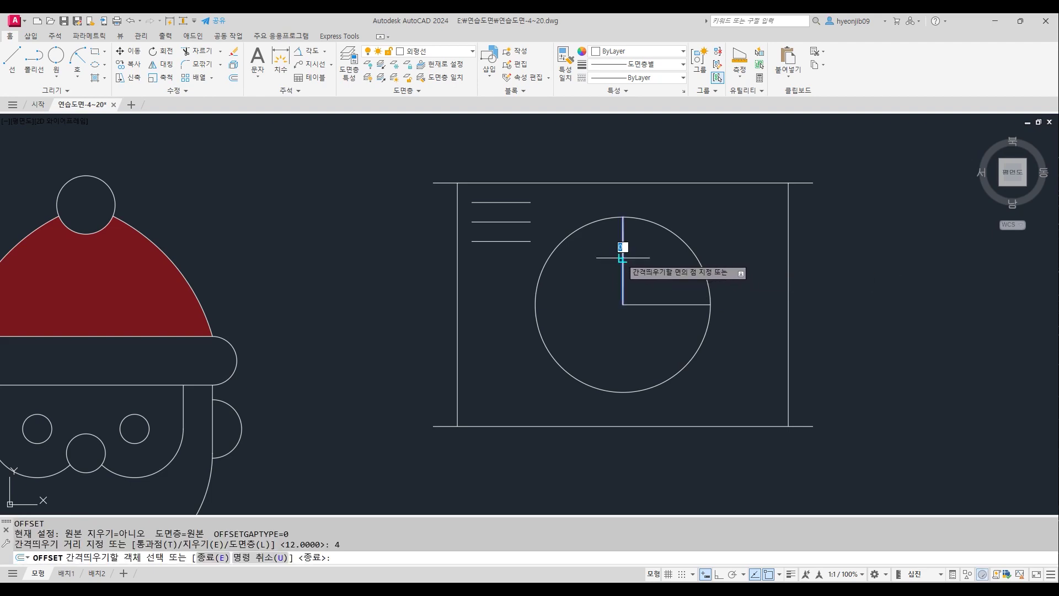
pyautogui.click(662, 260)
pyautogui.click(674, 304)
pyautogui.click(673, 276)
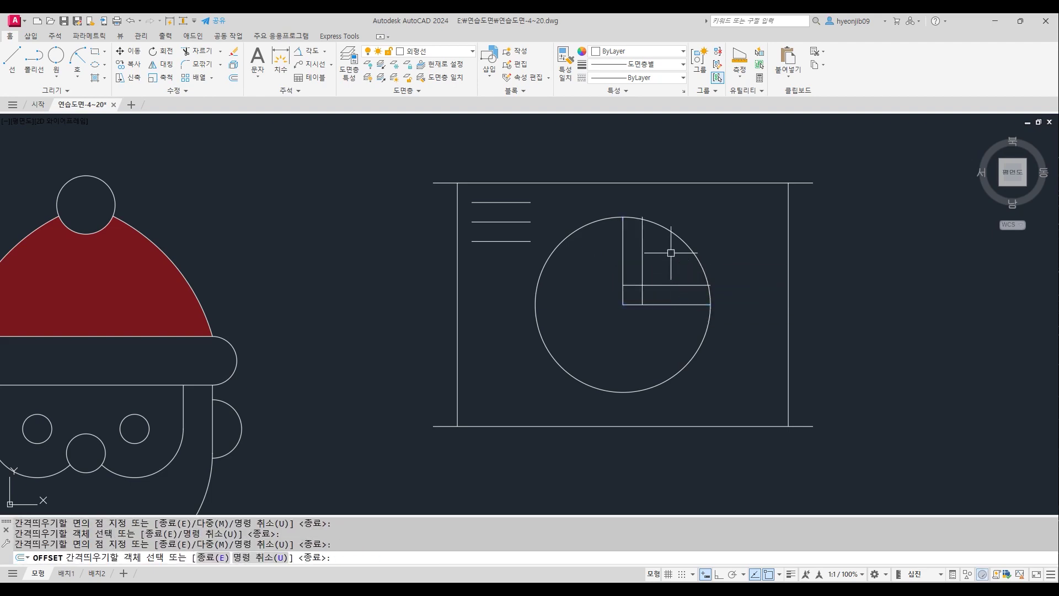
pyautogui.press('Return')
# Trim the circle arcs between the offset line pairs and the crossing line stubs to leave a detached quarter wedge.
pyautogui.write('tr')
pyautogui.press('Return')
pyautogui.click(633, 217)
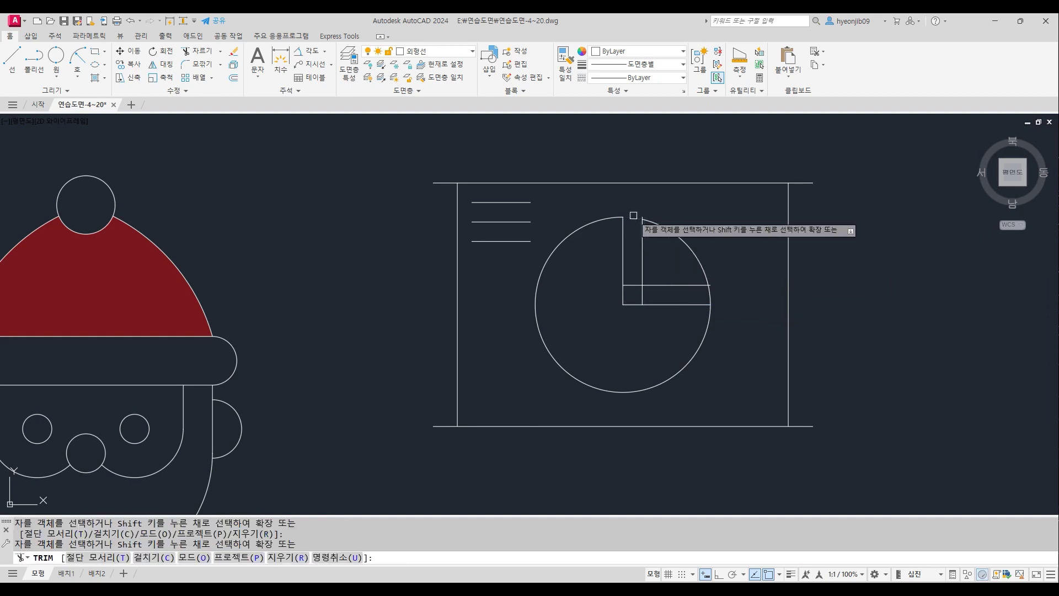
pyautogui.click(710, 295)
pyautogui.click(643, 297)
pyautogui.click(632, 285)
pyautogui.scroll(2, 689, 227)
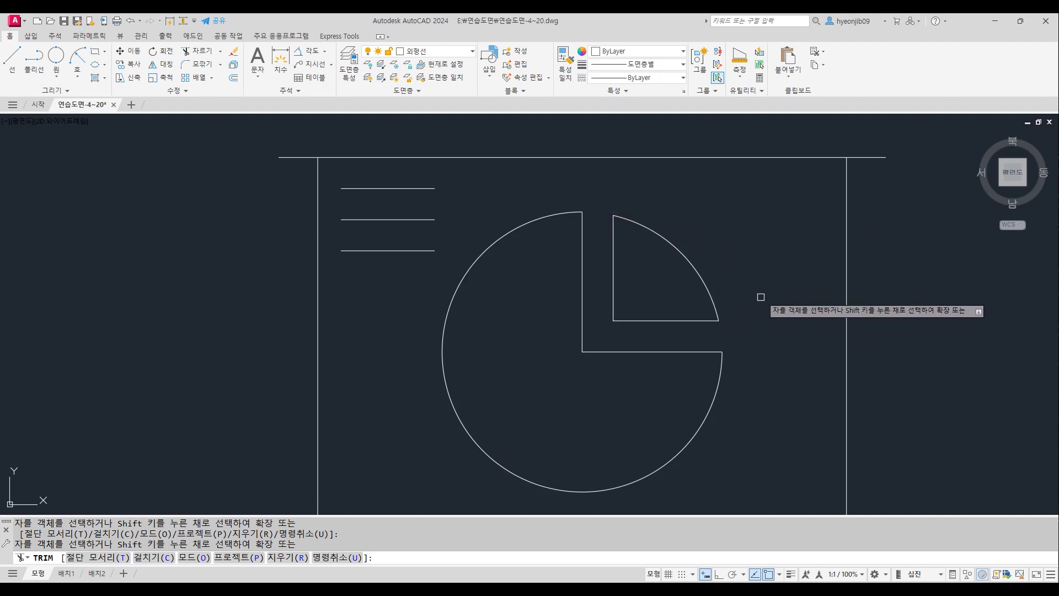
pyautogui.press('Return')
# Draw a vertical line 18 long straight down from the midpoint of the board's lower line.
pyautogui.scroll(-2, 578, 214)
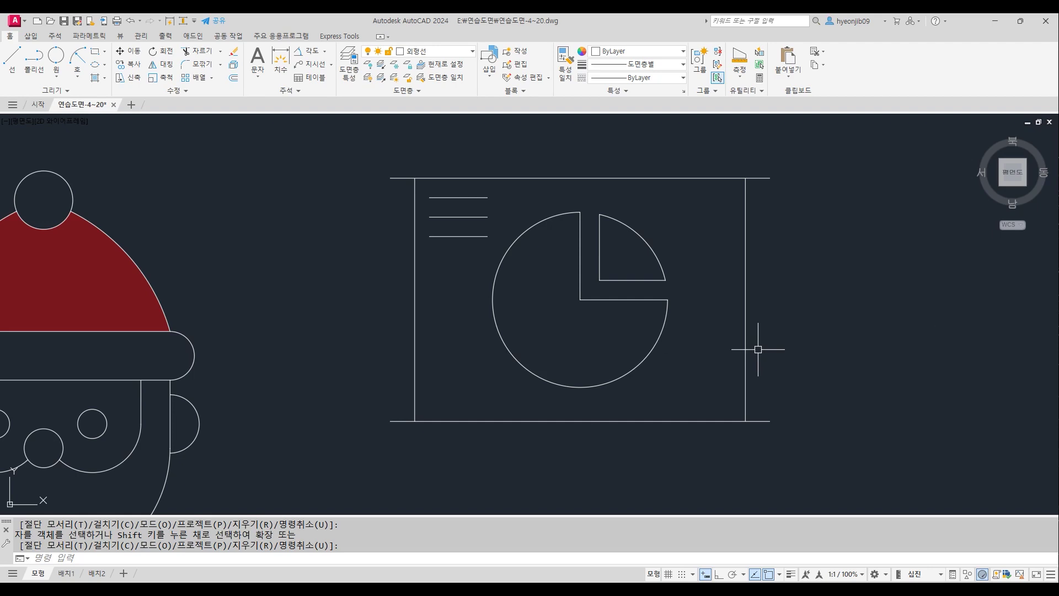
pyautogui.scroll(-1, 726, 300)
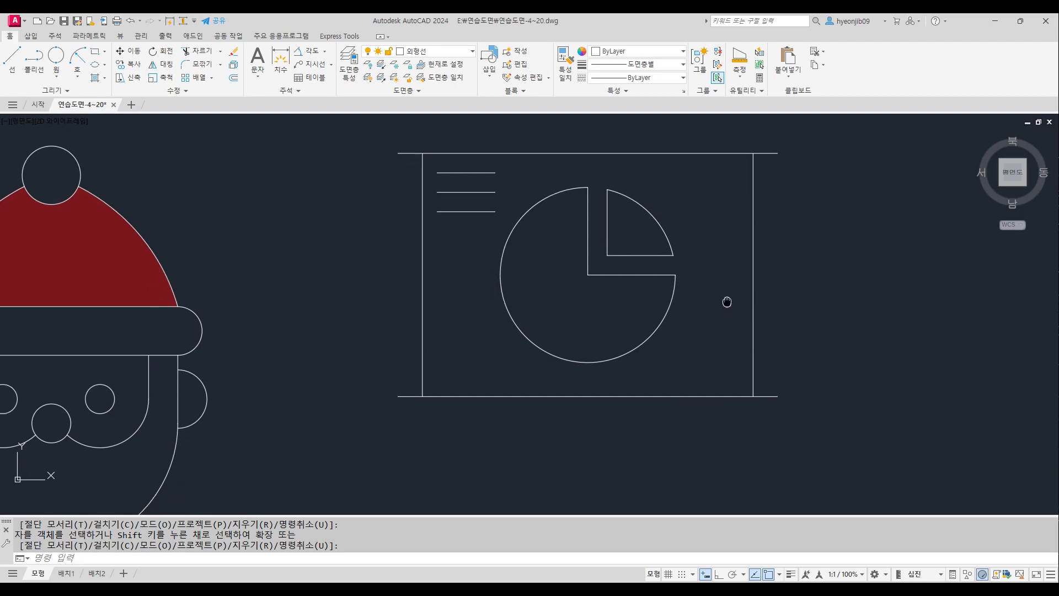
pyautogui.scroll(-2, 610, 400)
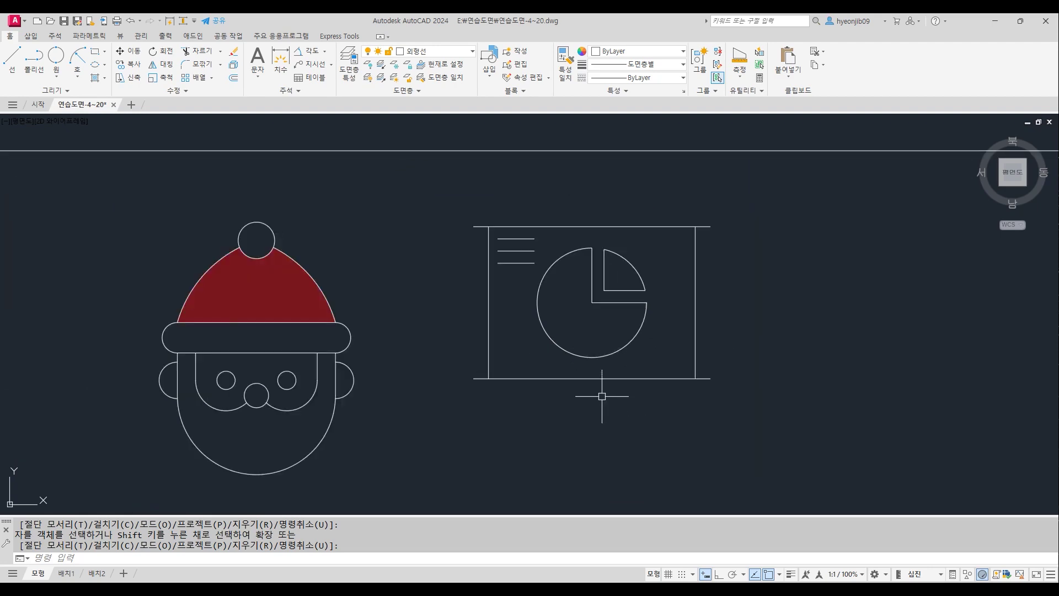
pyautogui.press('Return')
pyautogui.click(592, 379)
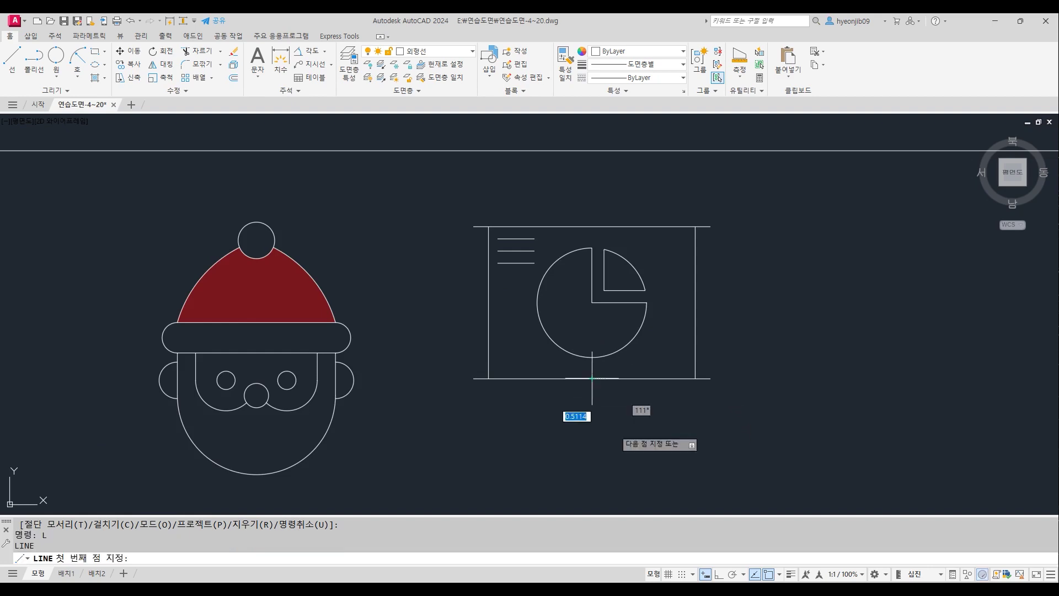
pyautogui.press('F8')
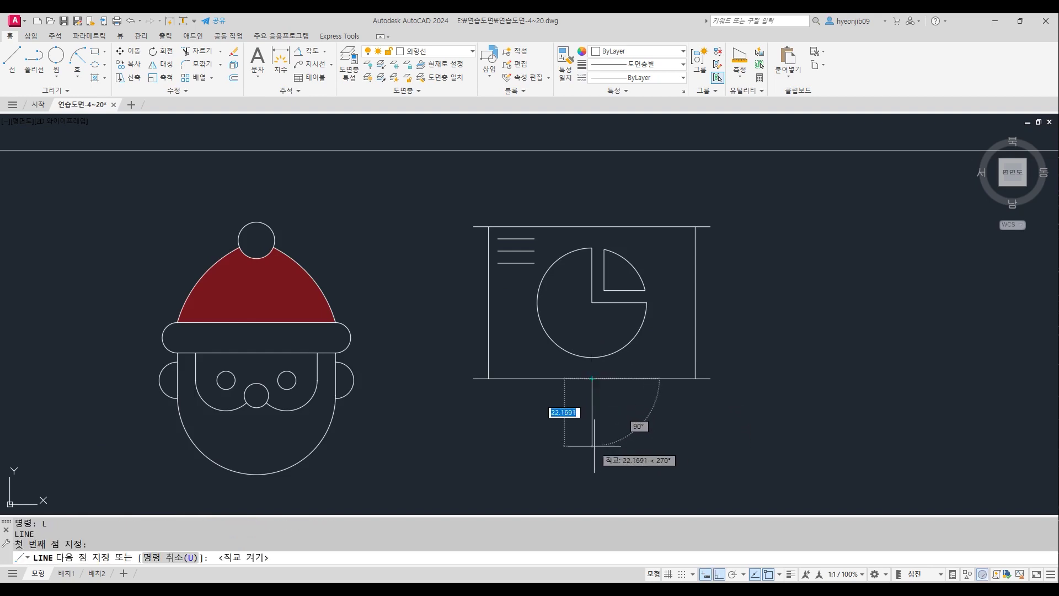
pyautogui.write('18')
pyautogui.press('Return')
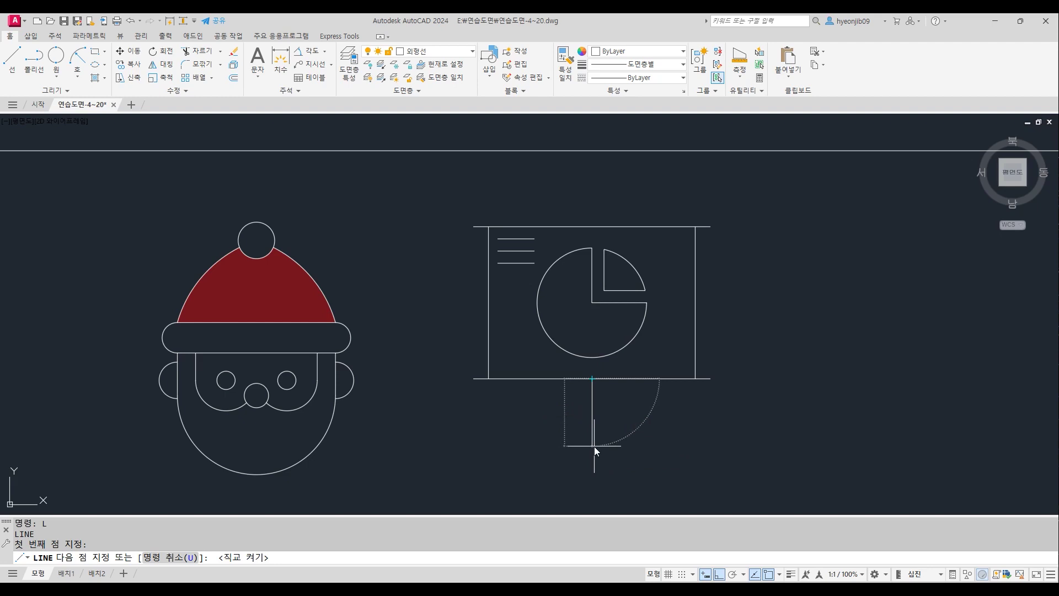
pyautogui.press('Return')
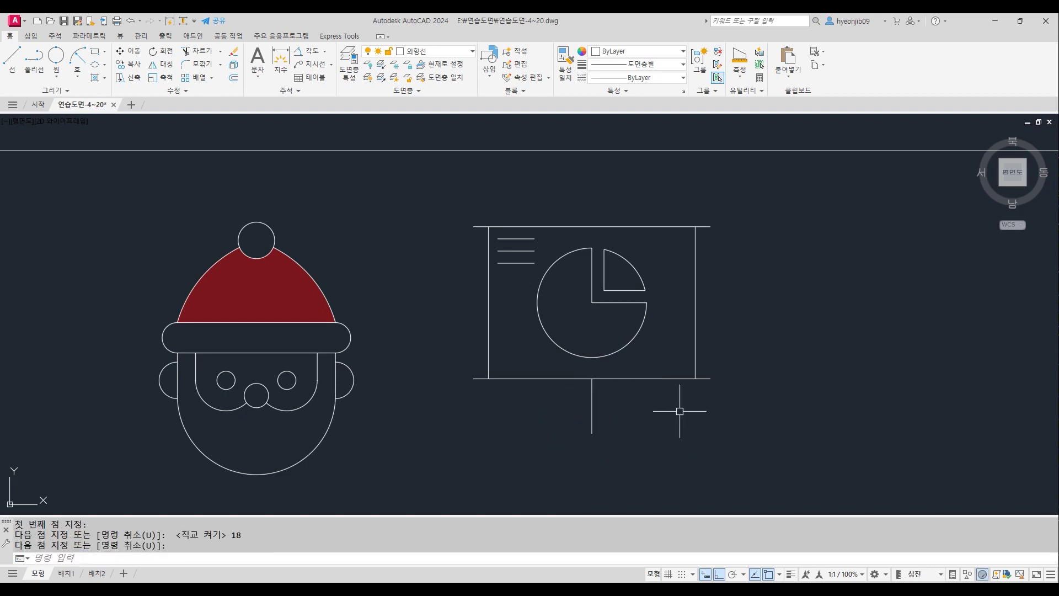
# Offset the vertical centre leg 22 to the right.
pyautogui.write('O')
pyautogui.press('Return')
pyautogui.write('22')
pyautogui.press('Return')
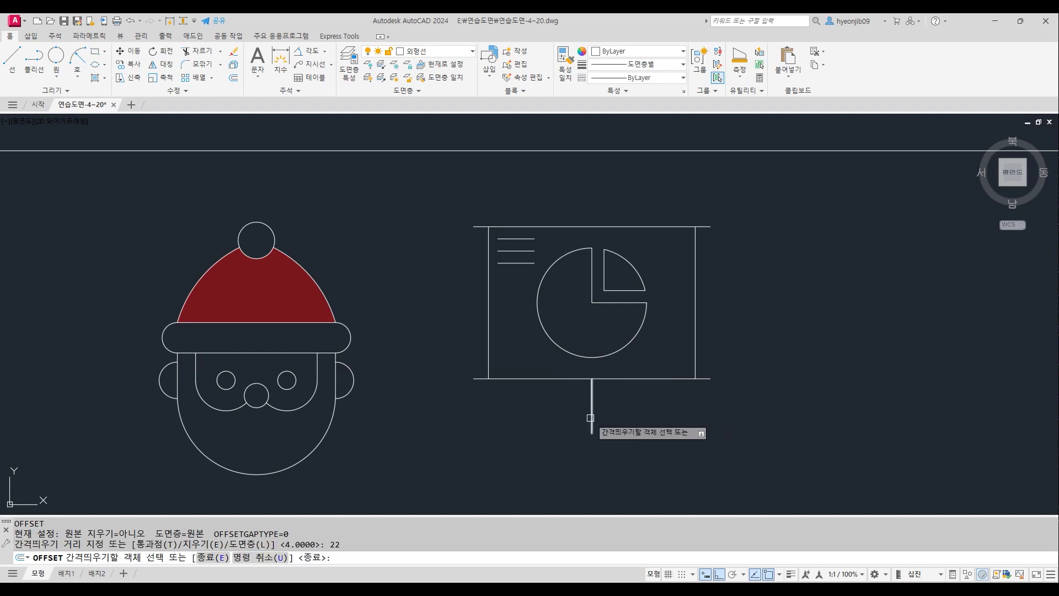
pyautogui.click(591, 418)
pyautogui.click(665, 417)
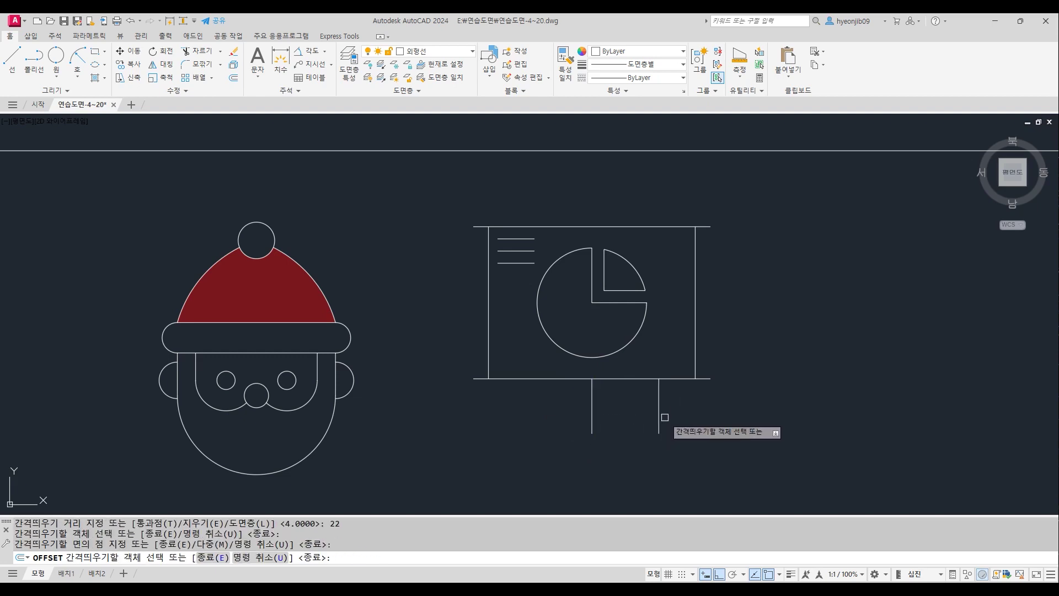
pyautogui.press('Return')
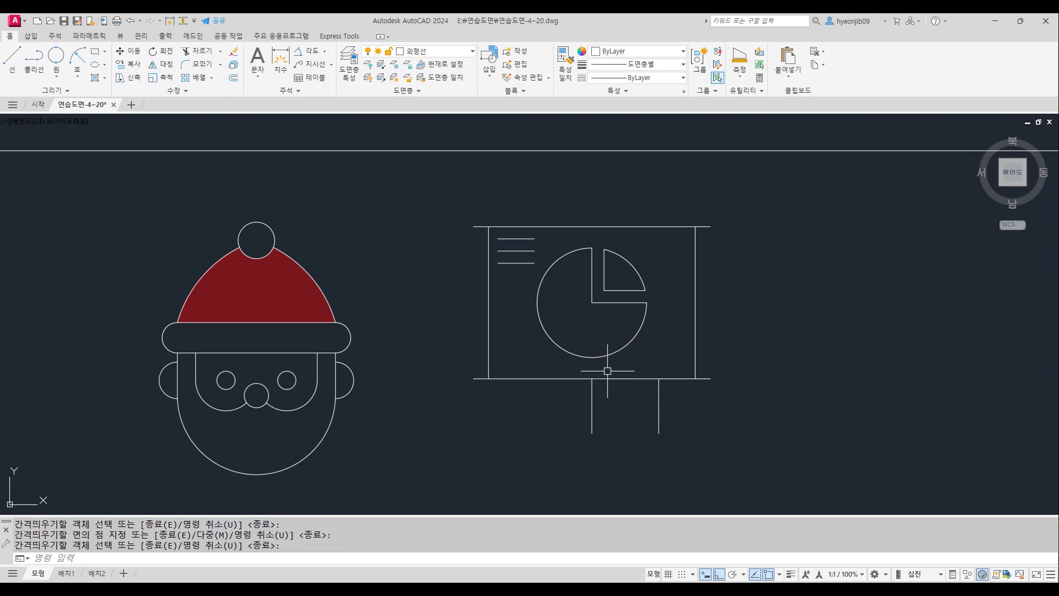
# Draw a slanted line at 122° from the lower end of the offset leg up past the board's lower line.
pyautogui.press('Return')
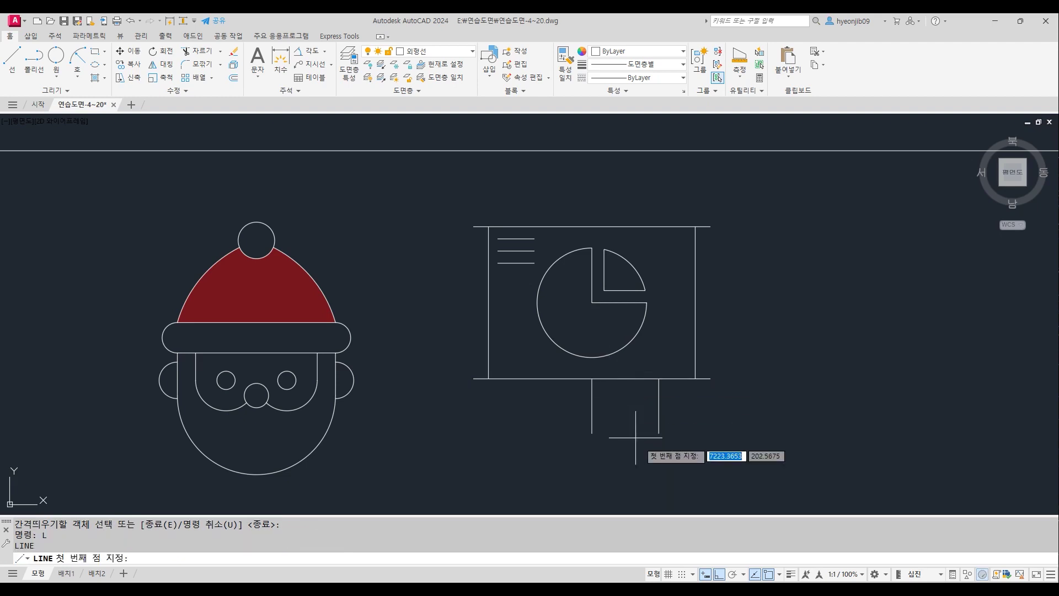
pyautogui.click(658, 433)
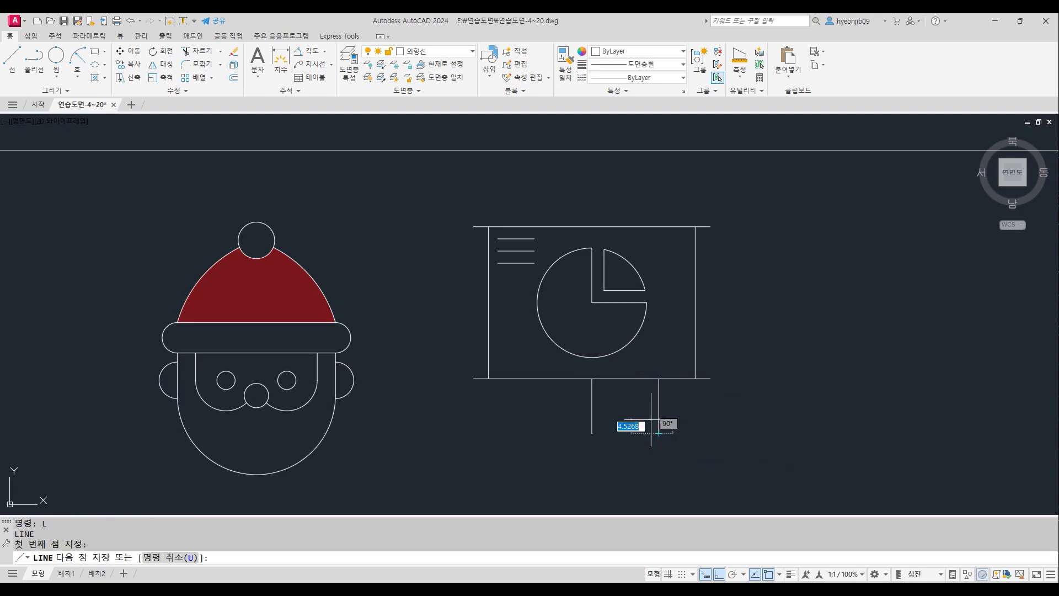
pyautogui.press('F8')
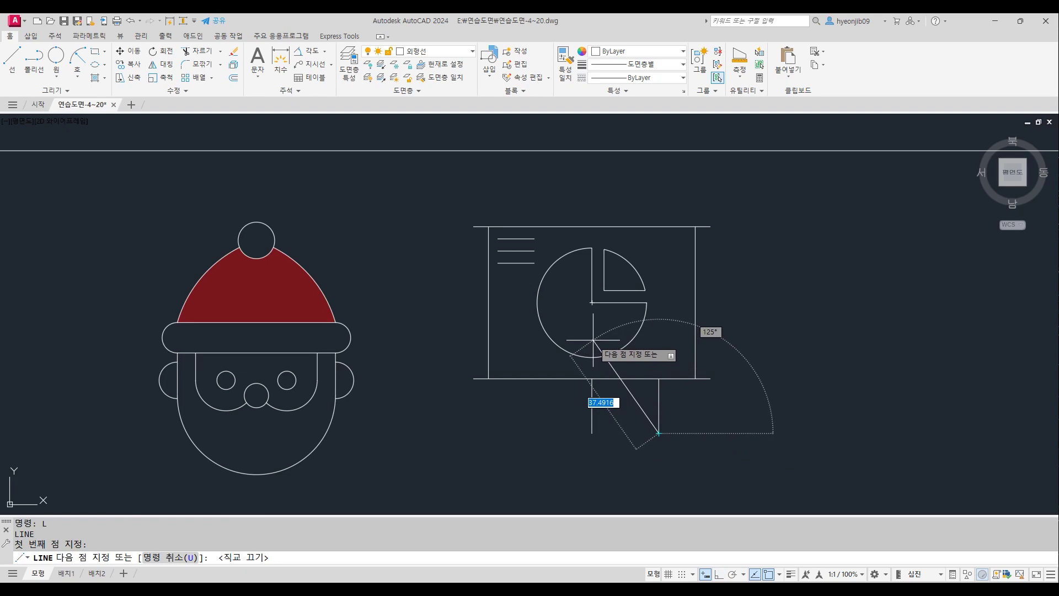
pyautogui.press('Tab')
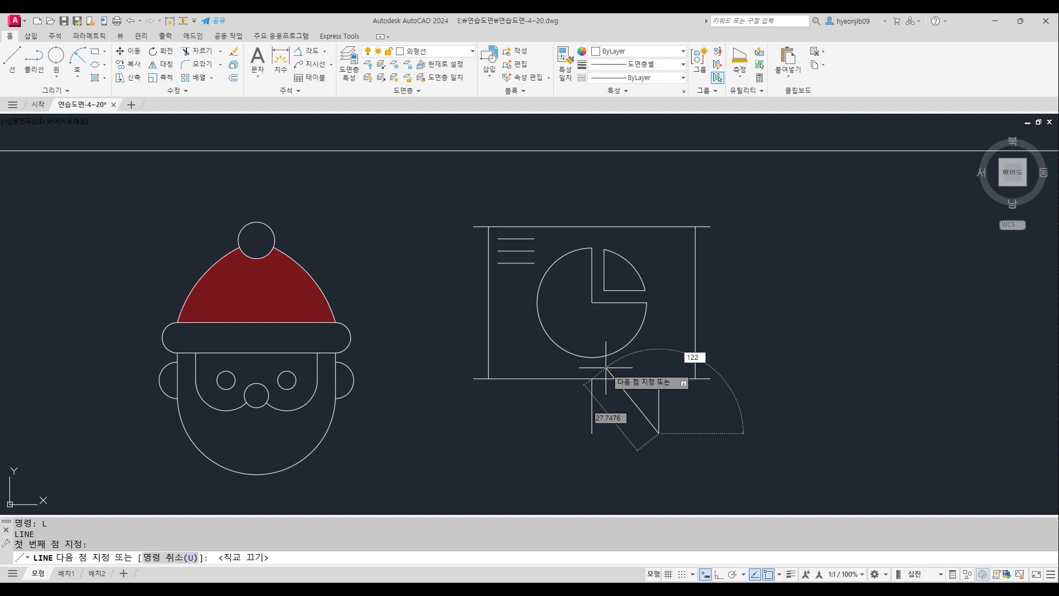
pyautogui.press('Return')
pyautogui.press('Return')
# Trim the slanted leg at the board's lower line and delete the offset vertical construction line.
pyautogui.write('tr')
pyautogui.press('Return')
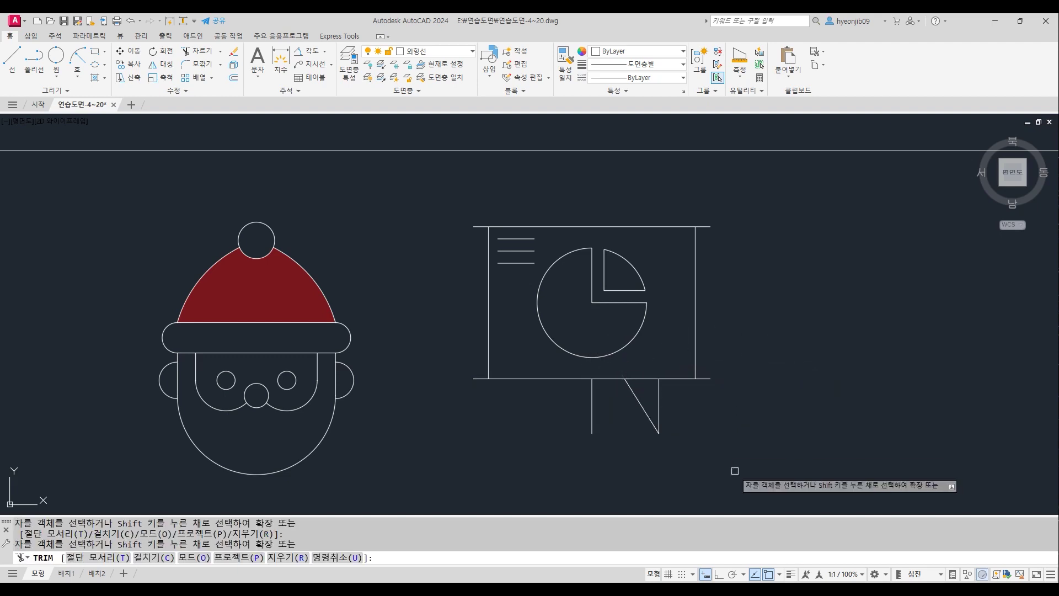
pyautogui.press('Return')
pyautogui.click(658, 400)
pyautogui.press('Delete')
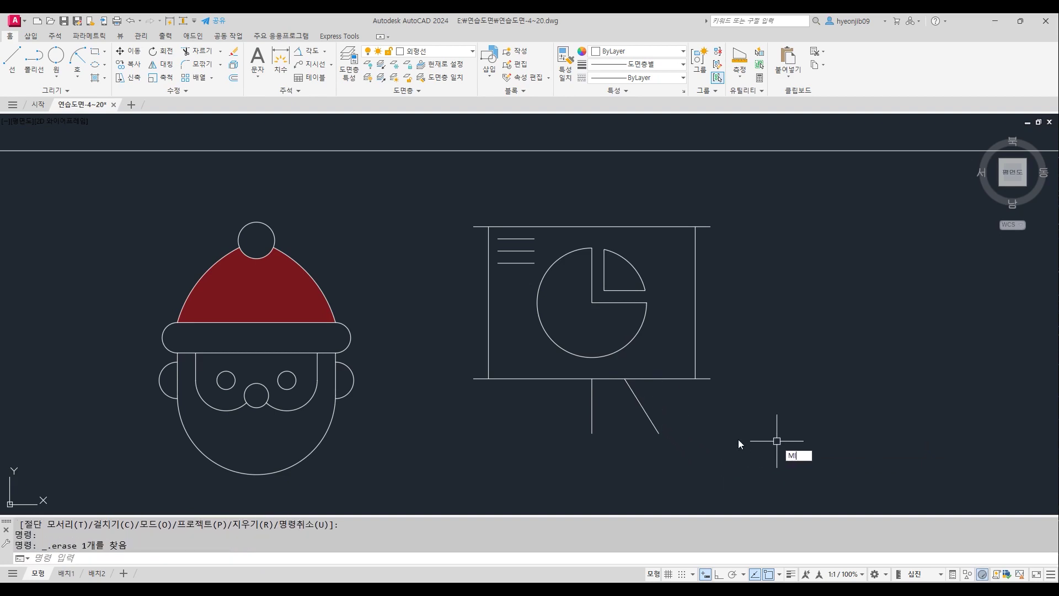
# Mirror the slanted leg about the vertical centre leg, keeping the original.
pyautogui.write('MI')
pyautogui.press('Return')
pyautogui.click(643, 407)
pyautogui.press('Return')
pyautogui.click(659, 433)
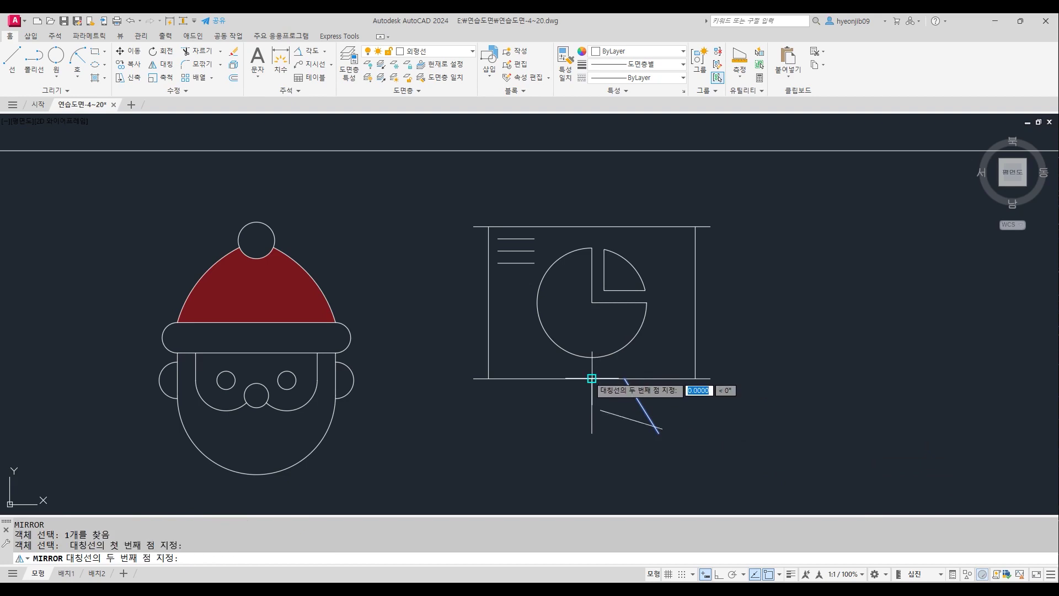
pyautogui.click(589, 433)
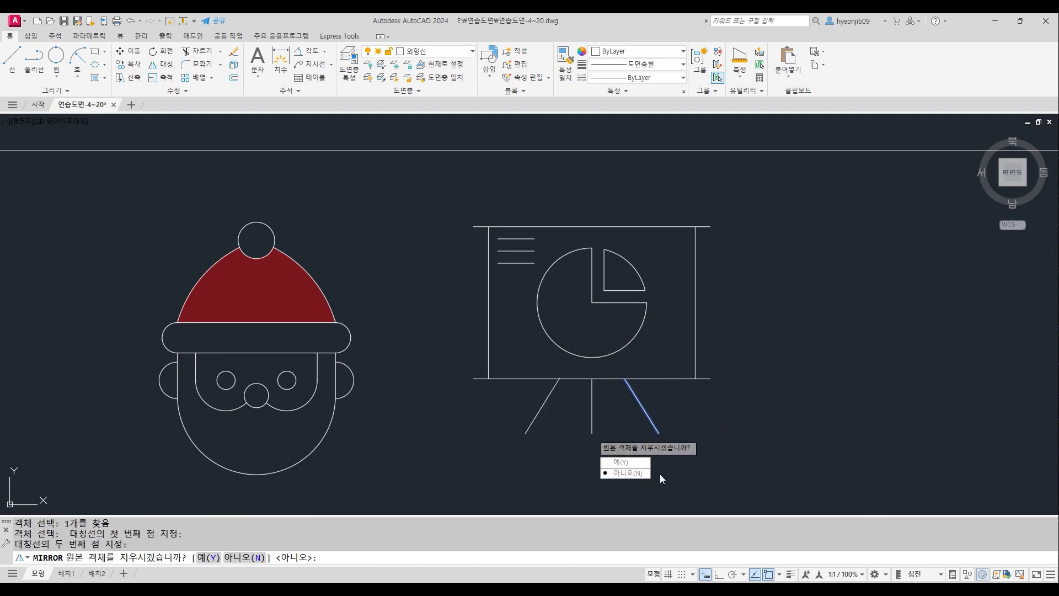
pyautogui.click(635, 473)
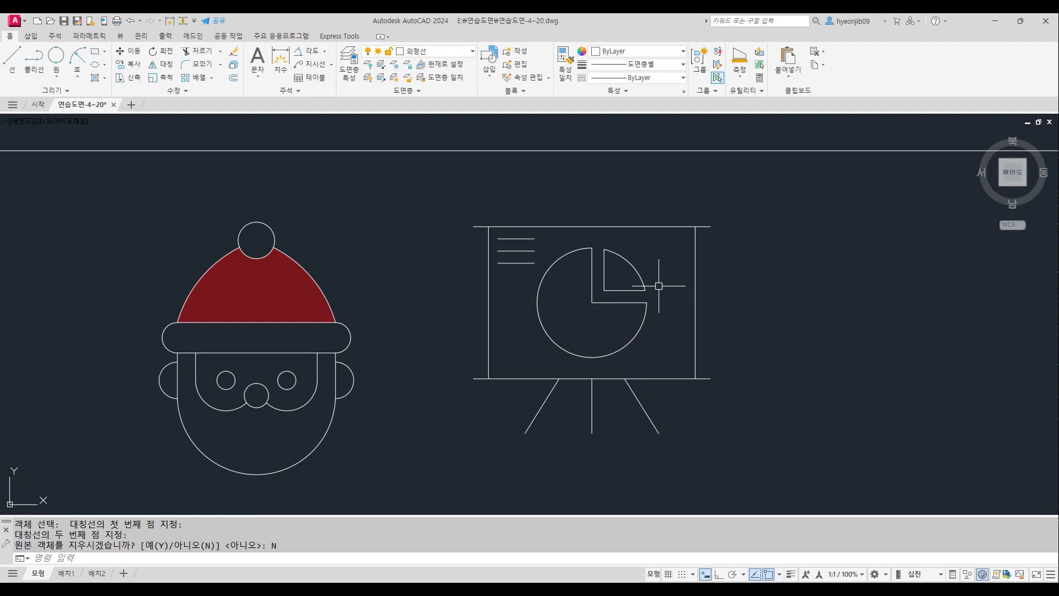
# Measure the angle between the board's lower line and the right slanted leg with an angular dimension.
pyautogui.click(307, 51)
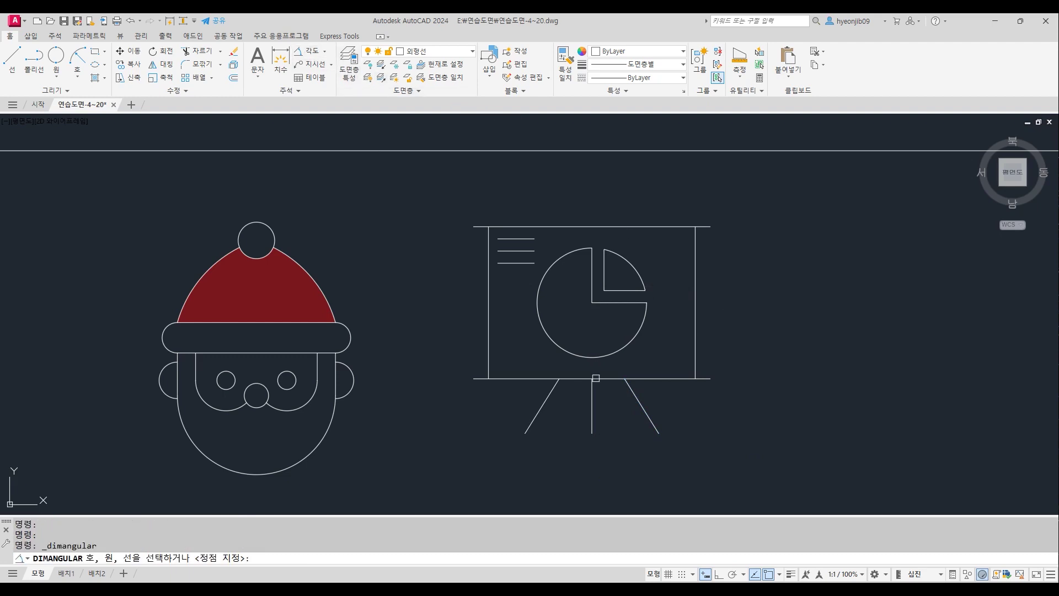
pyautogui.click(661, 378)
pyautogui.click(642, 406)
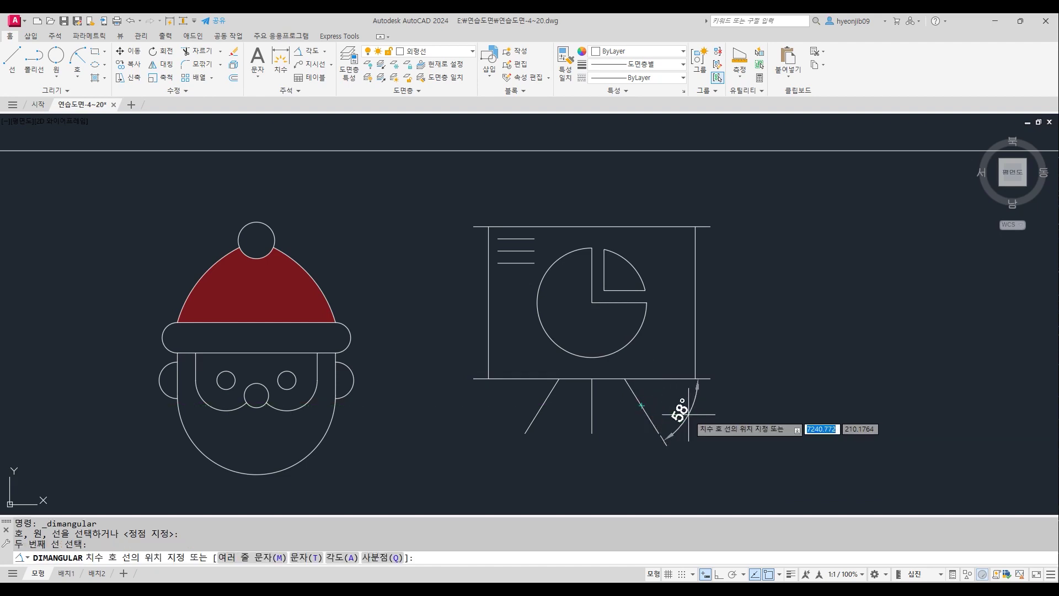
pyautogui.press('Escape')
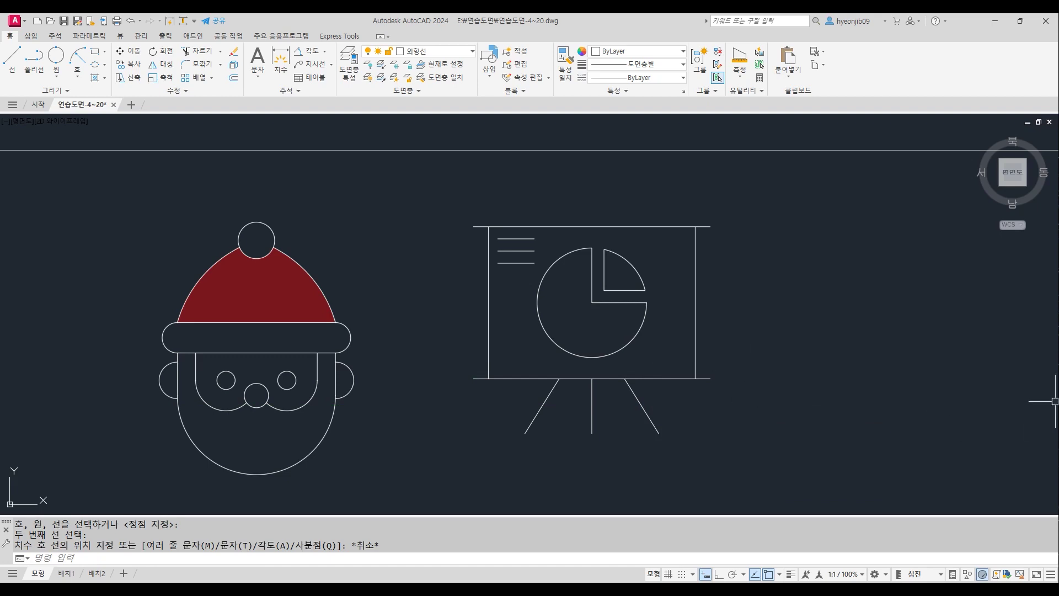
# Fill the pie chart's separated quarter wedge with a solid green hatch.
pyautogui.click(95, 78)
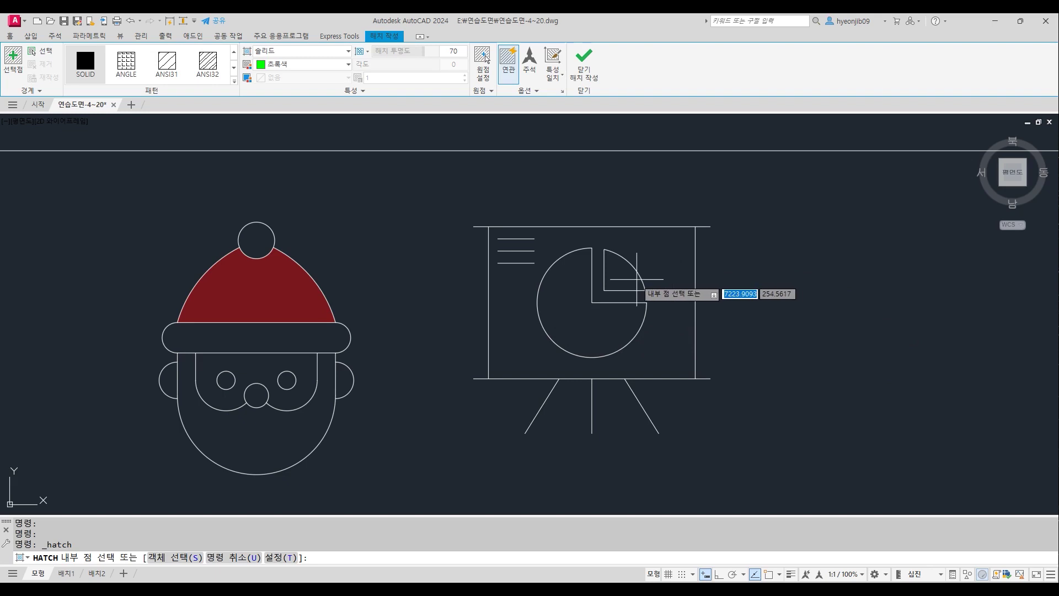
pyautogui.click(623, 273)
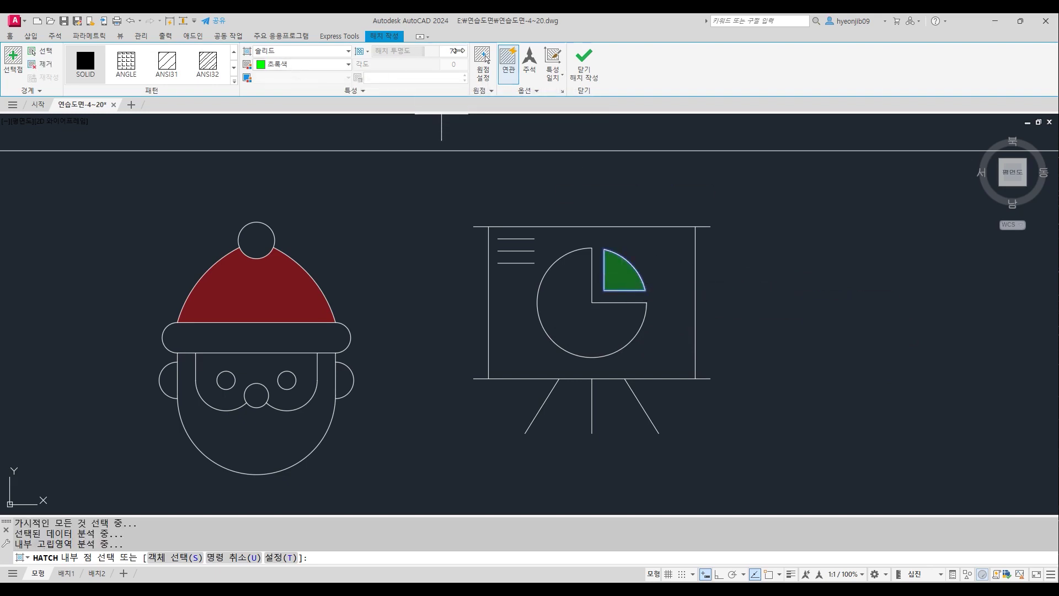
pyautogui.click(583, 61)
# Fill the large three-quarter pie section with a solid yellow hatch.
pyautogui.press('Return')
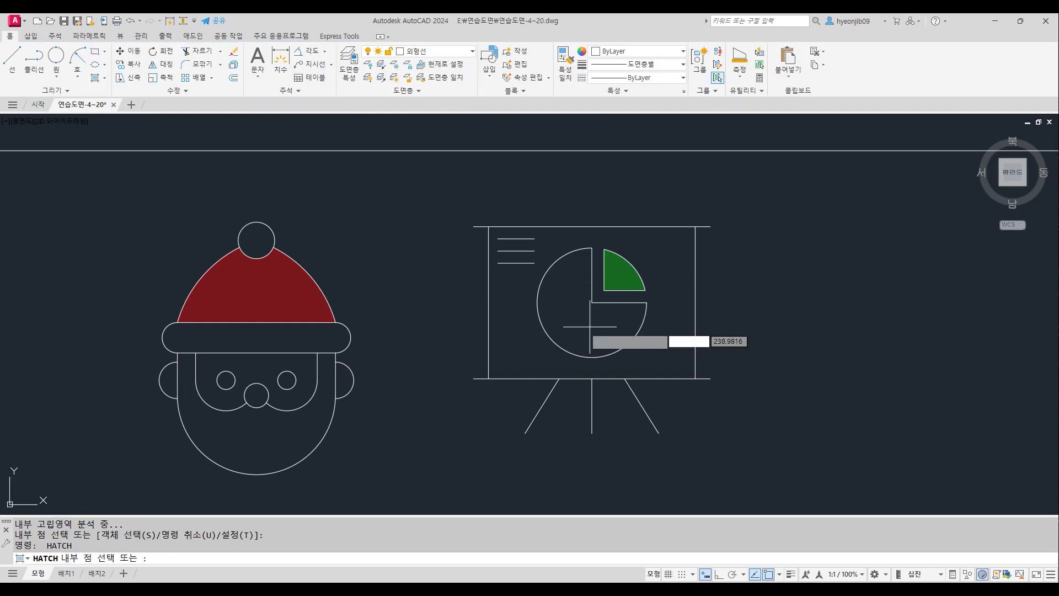
pyautogui.click(595, 332)
pyautogui.click(300, 65)
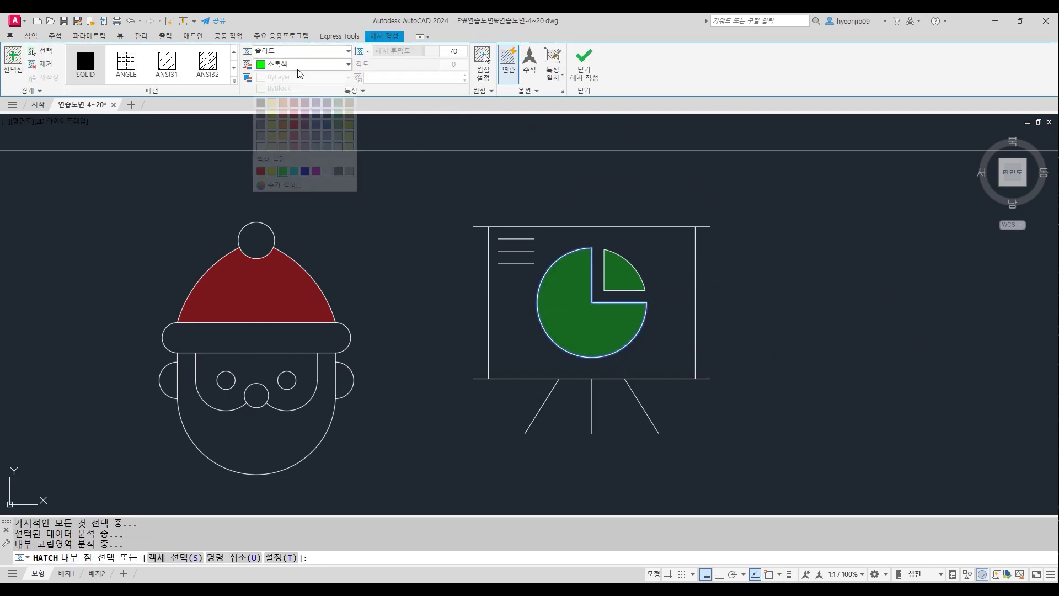
pyautogui.click(261, 171)
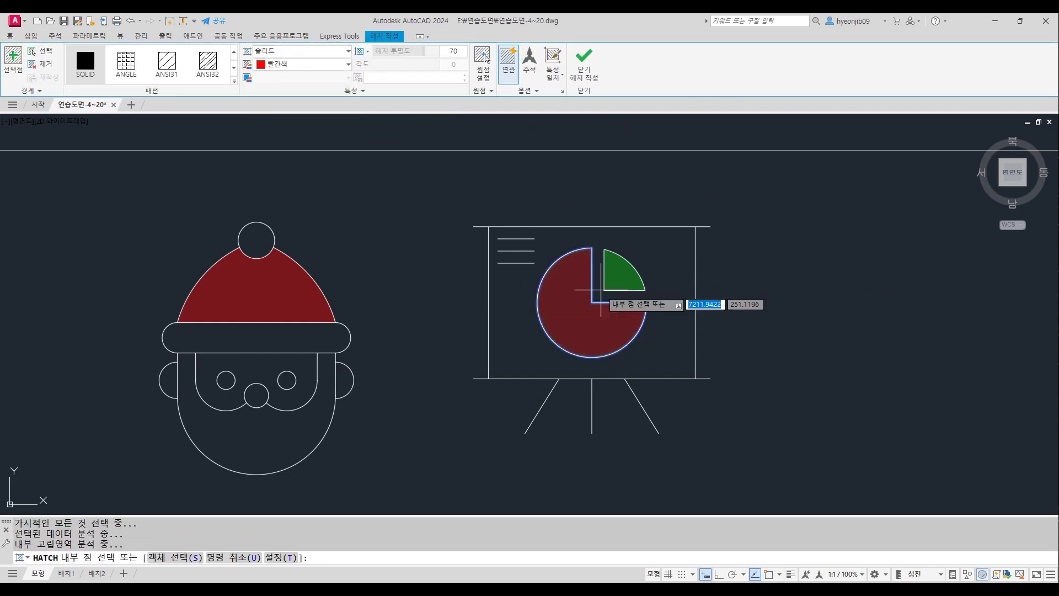
pyautogui.click(301, 66)
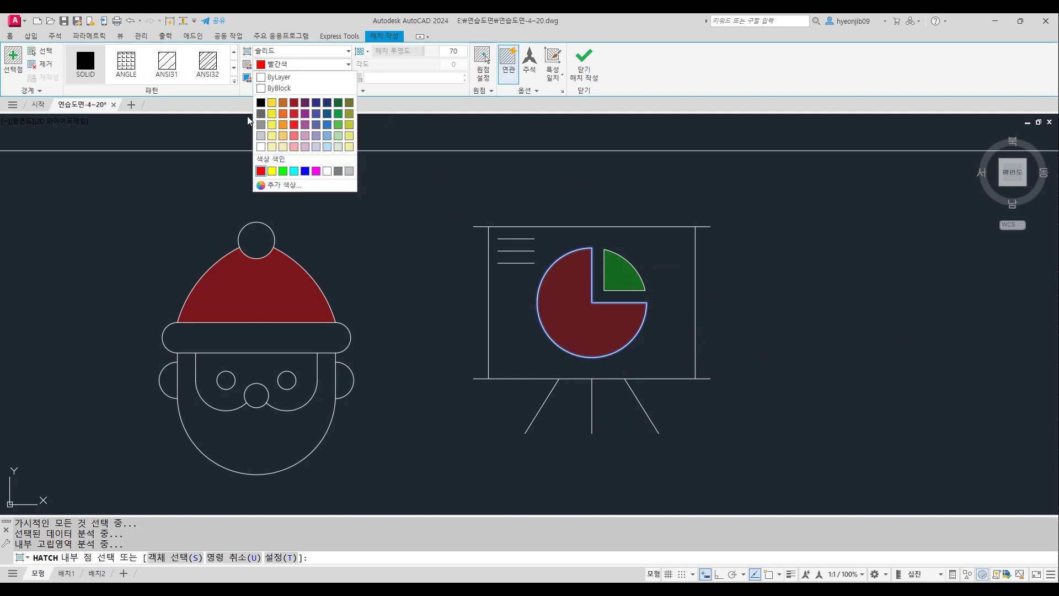
pyautogui.click(272, 171)
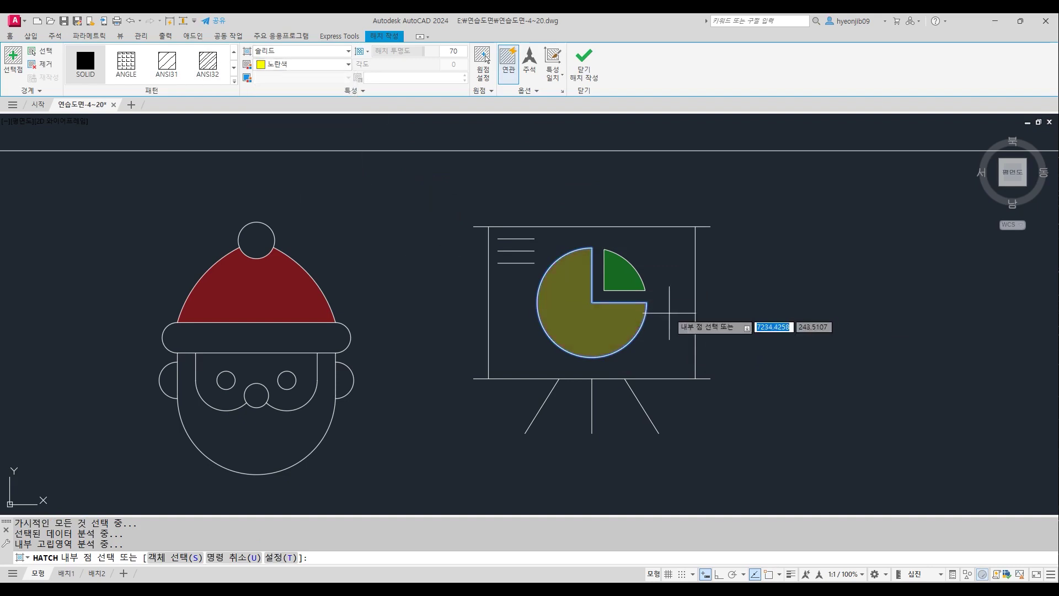
pyautogui.click(586, 62)
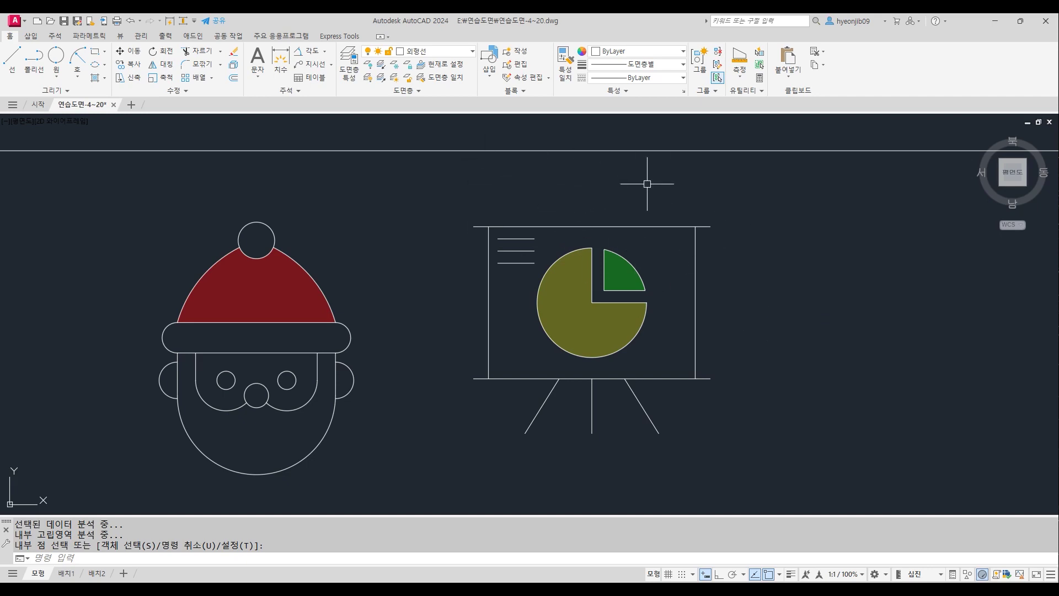
# Move the whole presentation board with its pie chart and tripod legs straight down a short distance.
pyautogui.scroll(-2, 629, 274)
pyautogui.write('m')
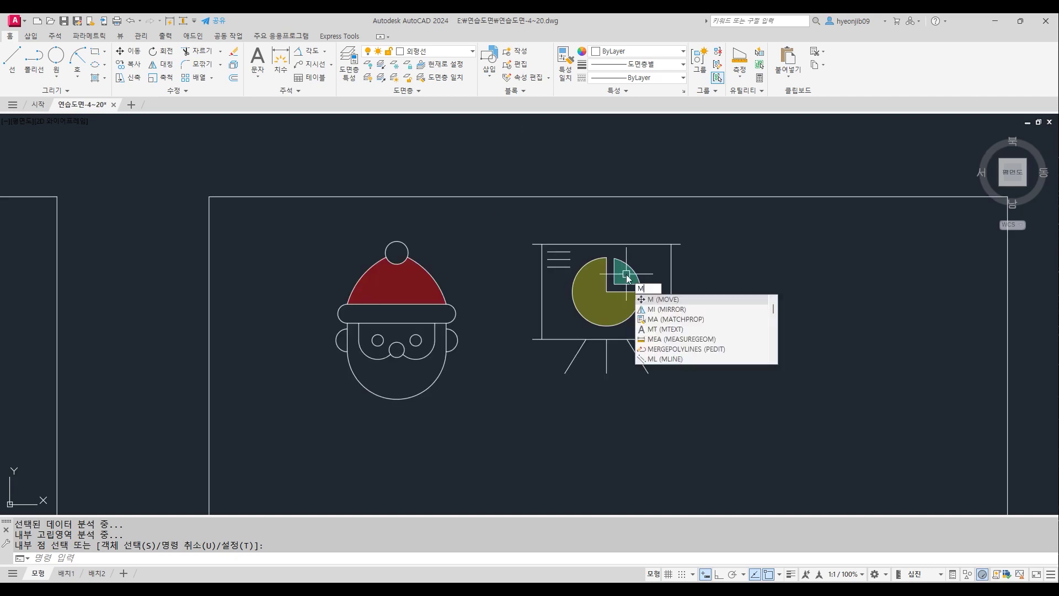
pyautogui.press('space')
pyautogui.click(515, 226)
pyautogui.click(741, 400)
pyautogui.press('space')
pyautogui.click(751, 343)
pyautogui.click(754, 373)
# Add a horizontal linear dimension above the board from its left side to the large pie section's vertical edge.
pyautogui.scroll(2, 710, 291)
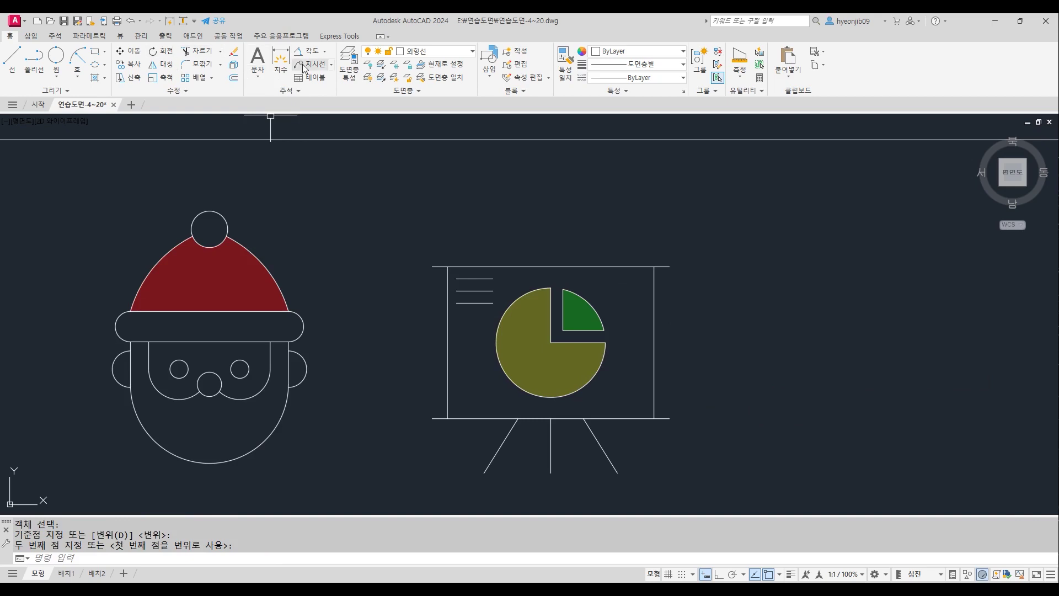
pyautogui.click(326, 57)
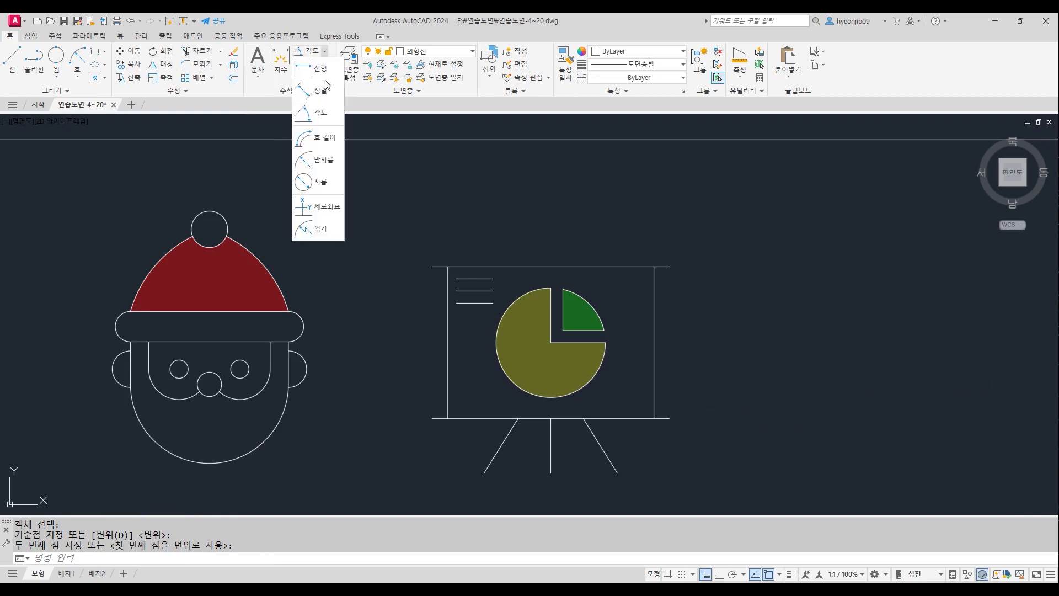
pyautogui.click(312, 110)
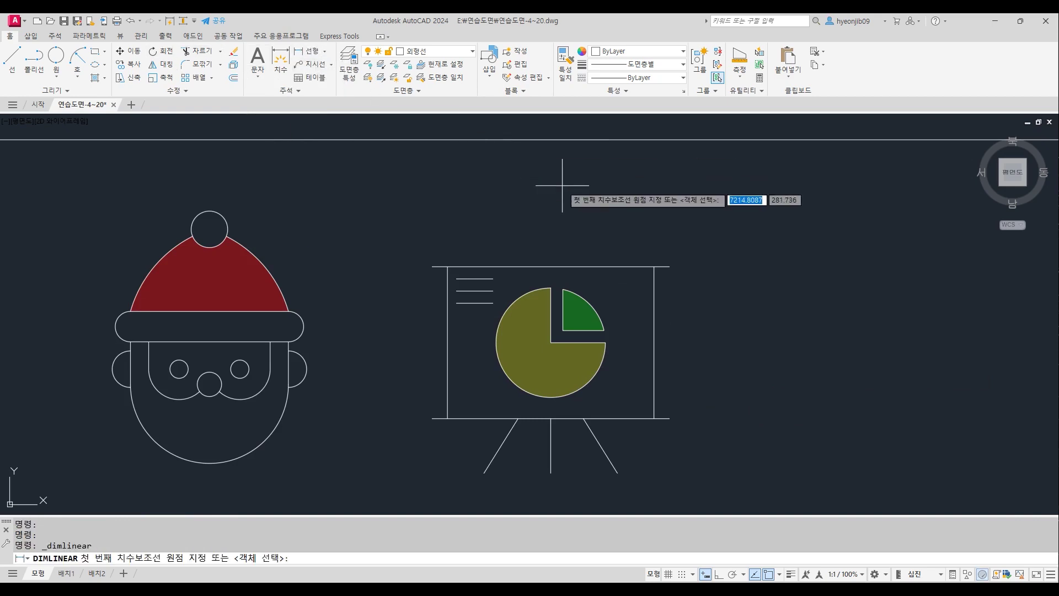
pyautogui.click(448, 267)
pyautogui.click(550, 342)
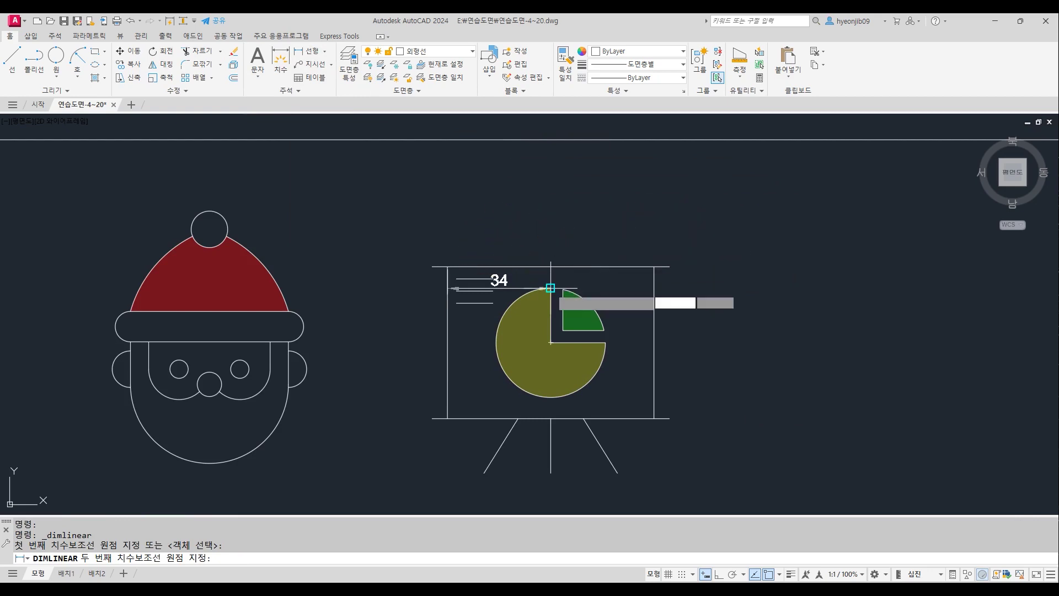
pyautogui.click(496, 229)
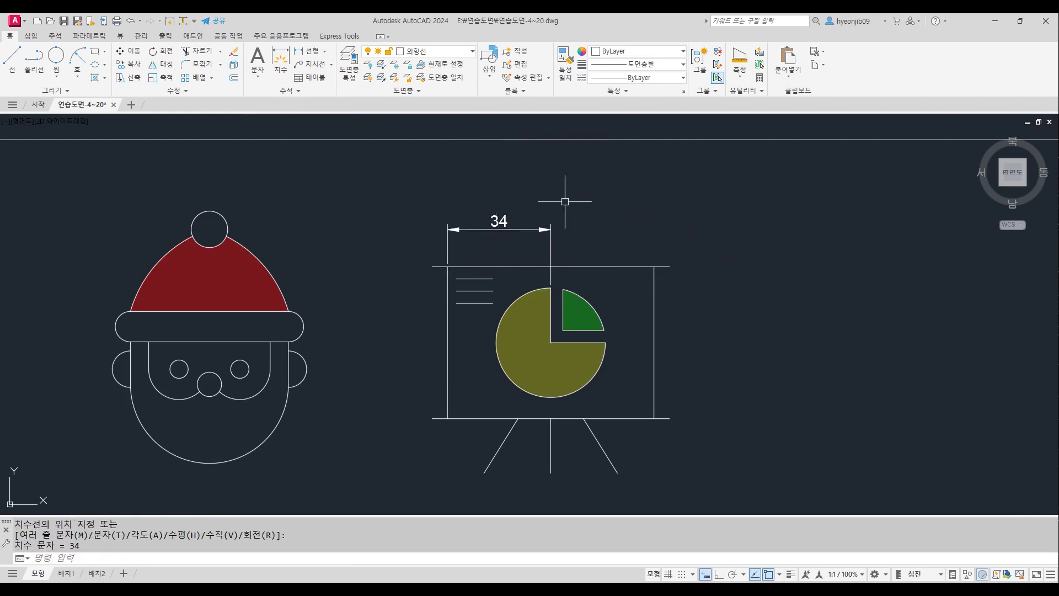
# Assign the new horizontal dimension to the 치수선 layer and choose 치수선 as the current layer.
pyautogui.click(524, 229)
pyautogui.click(442, 52)
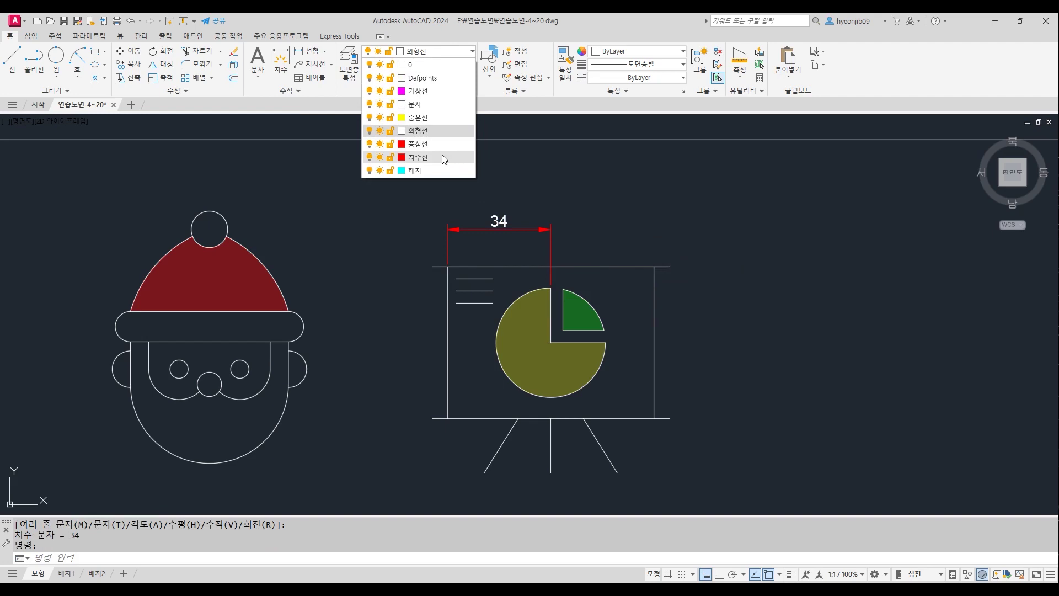
pyautogui.click(442, 154)
pyautogui.press('Escape')
pyautogui.click(448, 53)
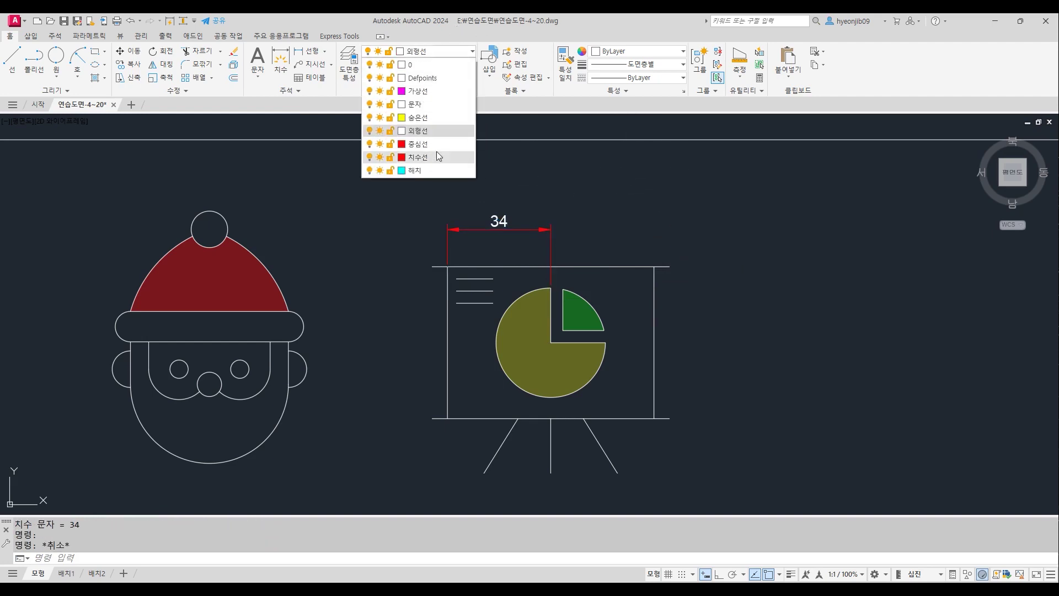
pyautogui.click(431, 155)
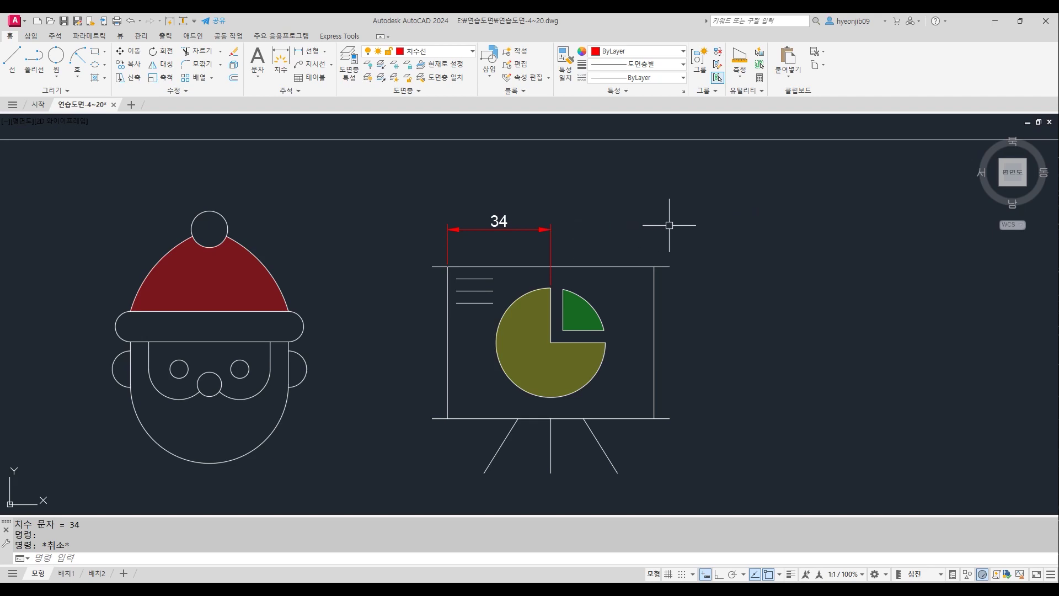
# Undo the current layer change and the dimension's layer assignment.
pyautogui.hotkey('ctrl', 'z')
pyautogui.hotkey('ctrl', 'z')
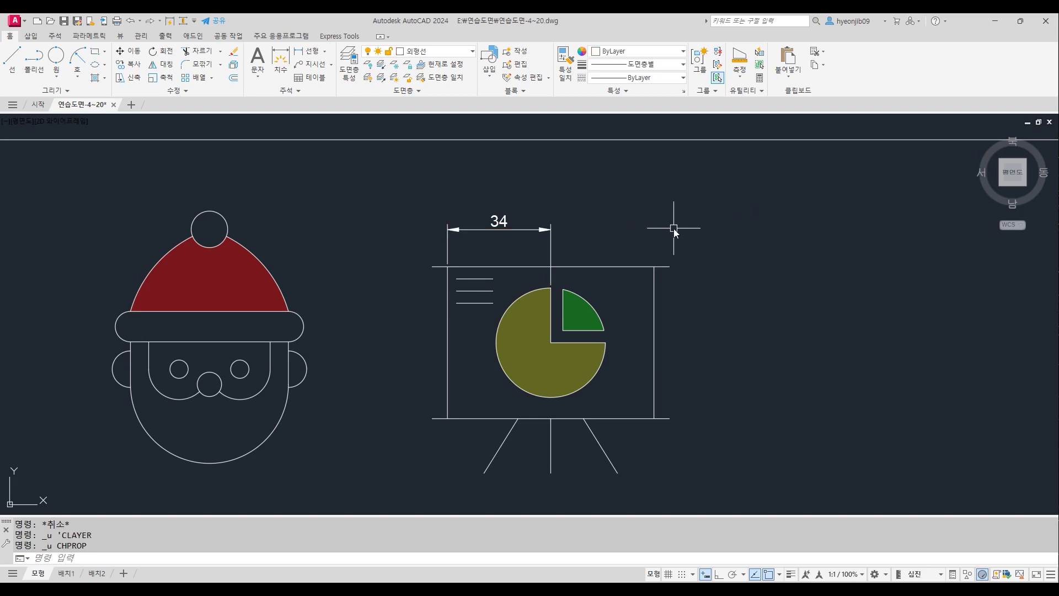
# Put the horizontal dimension on the 치수선 layer and make the selected dimension's layer current.
pyautogui.click(550, 229)
pyautogui.click(442, 51)
pyautogui.click(452, 159)
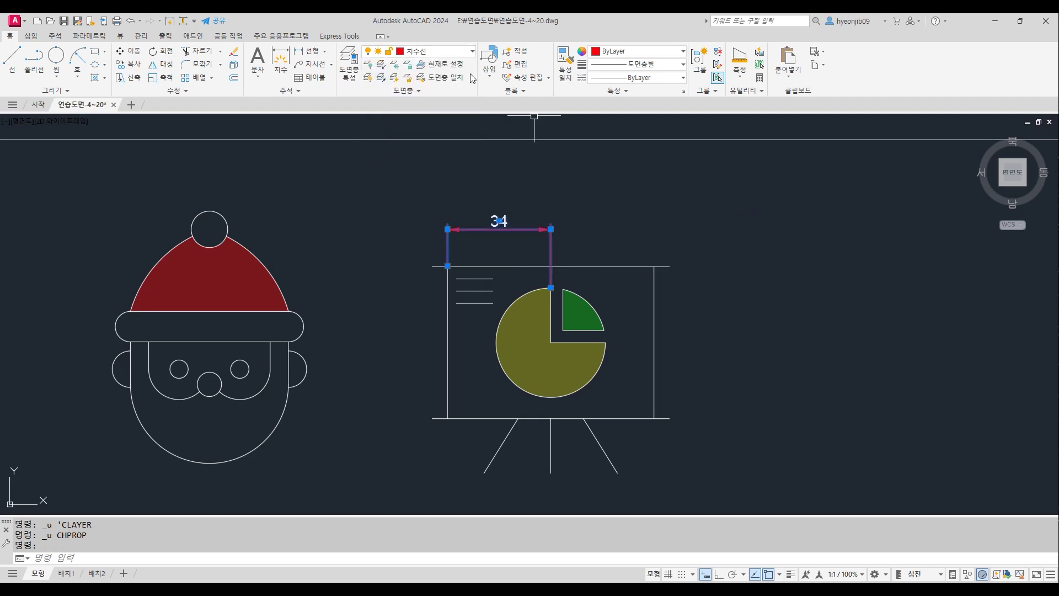
pyautogui.click(442, 64)
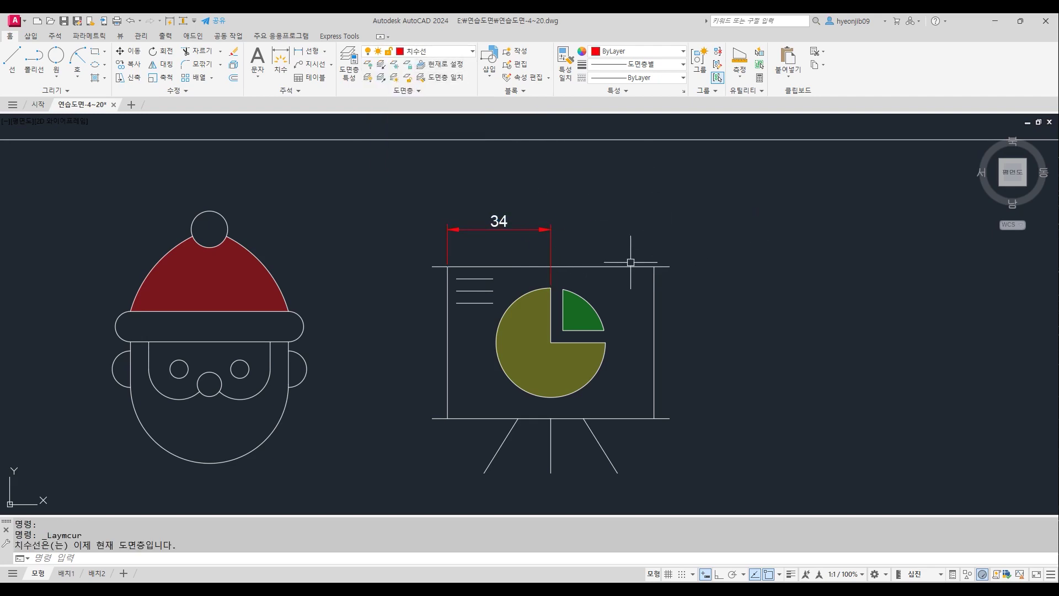
pyautogui.press('Escape')
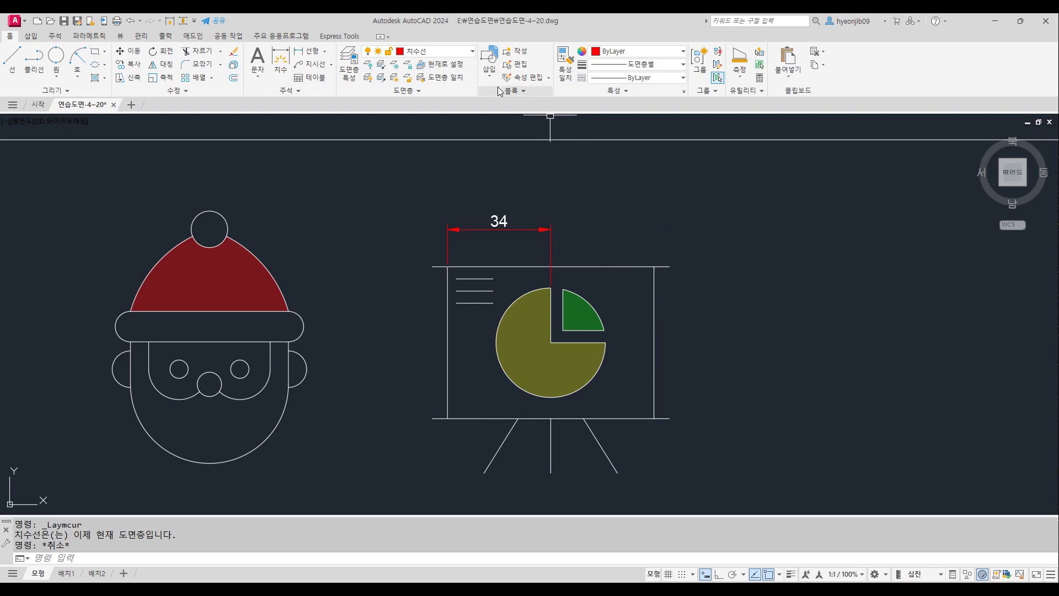
# Continue the dimension above the board to the green wedge's vertical edge.
pyautogui.click(551, 240)
pyautogui.moveTo(551, 229)
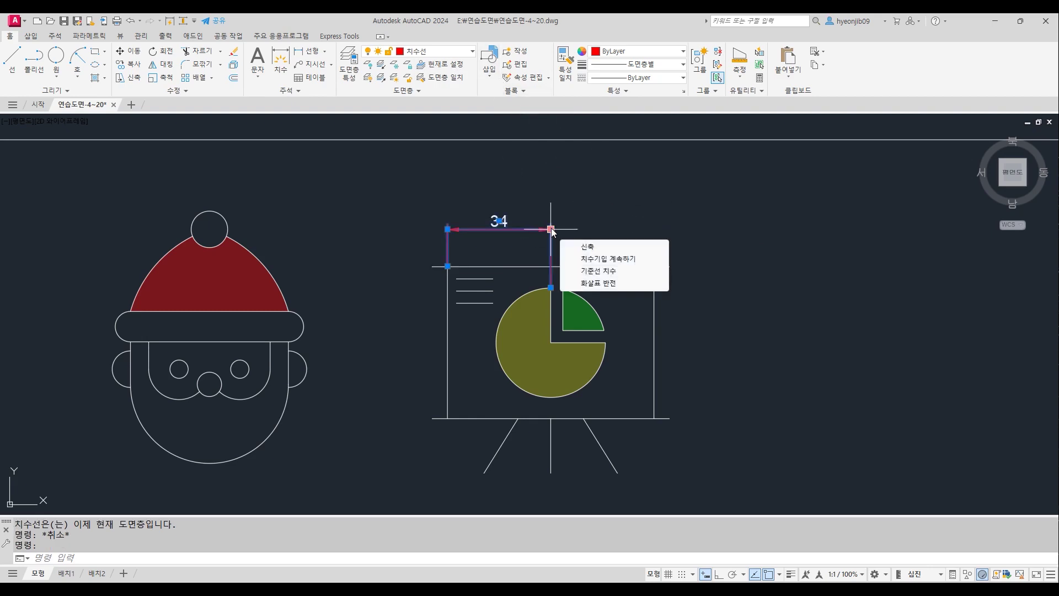
pyautogui.click(617, 264)
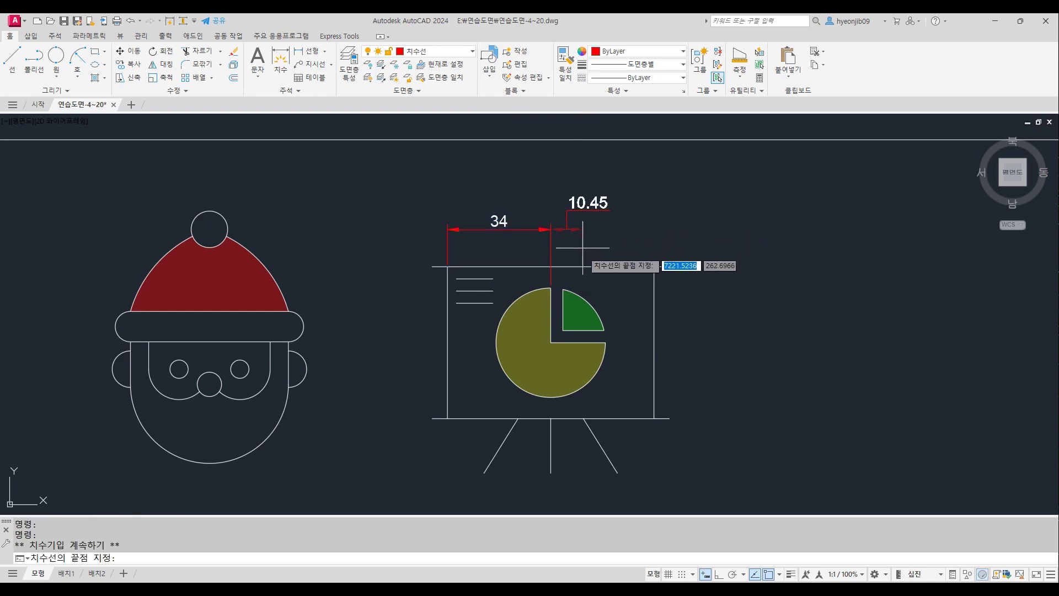
pyautogui.click(563, 289)
pyautogui.press('Escape')
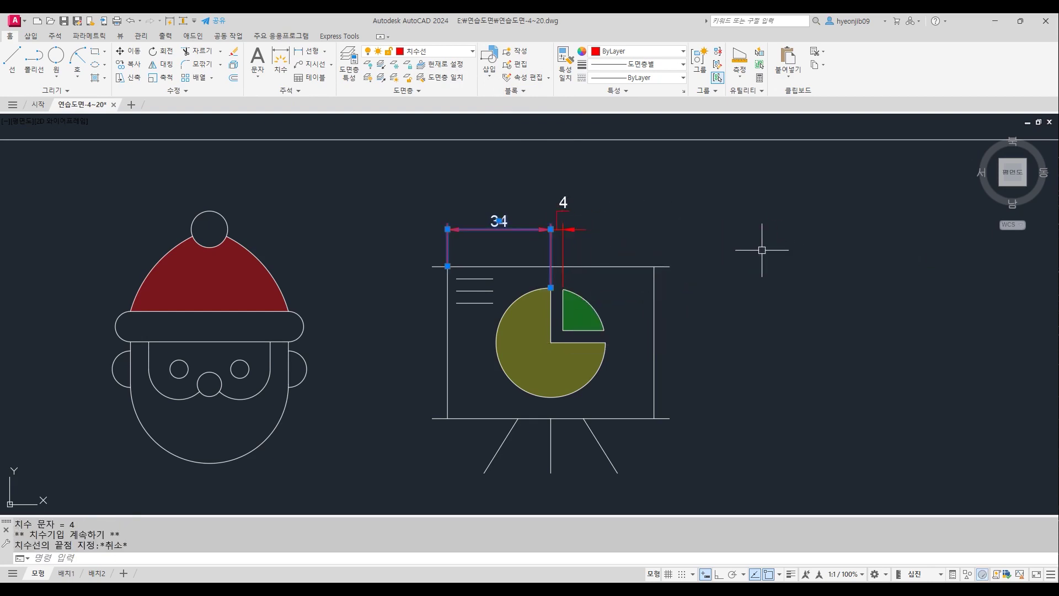
pyautogui.press('Escape')
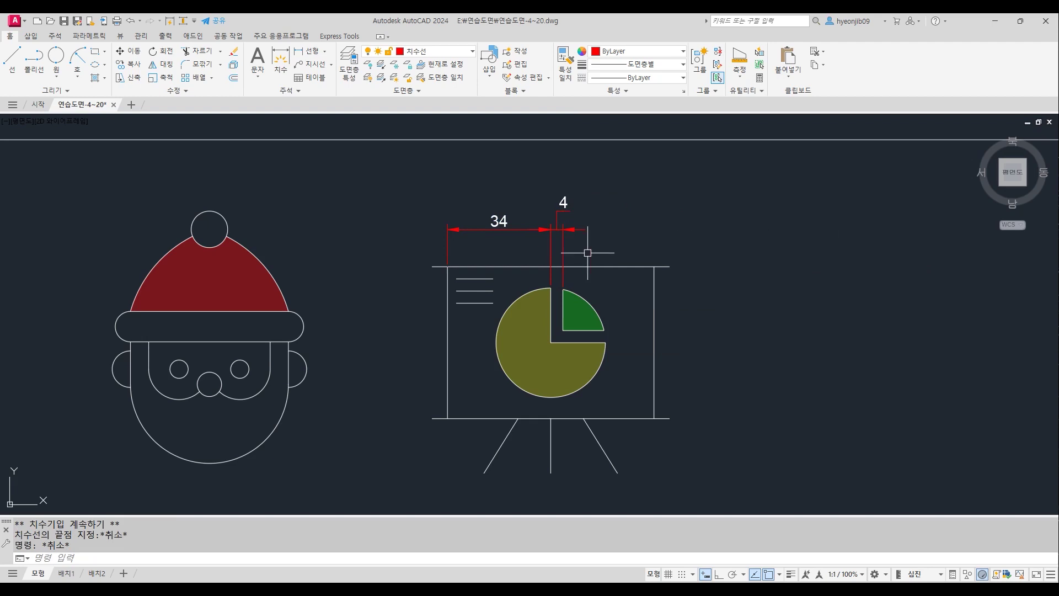
# Add a horizontal linear dimension for the left overhang of the board's upper line, above the existing dimension row.
pyautogui.click(307, 51)
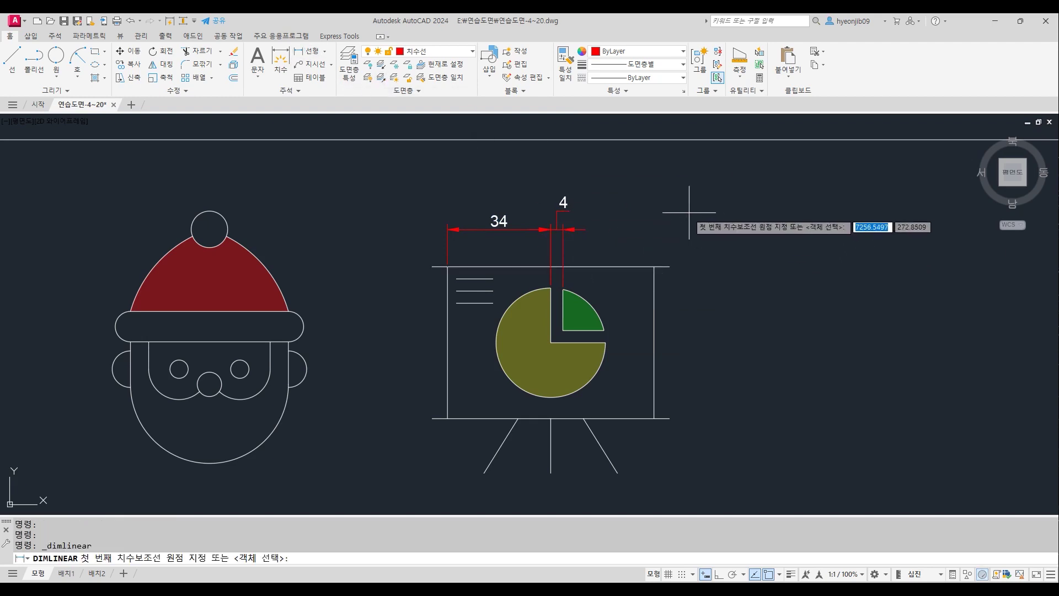
pyautogui.click(432, 266)
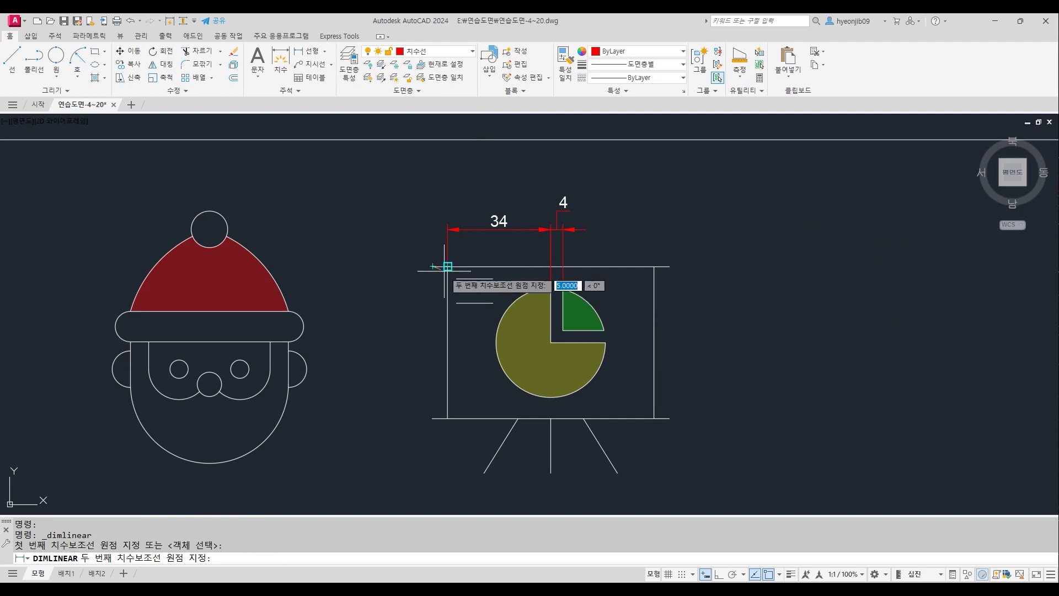
pyautogui.click(448, 267)
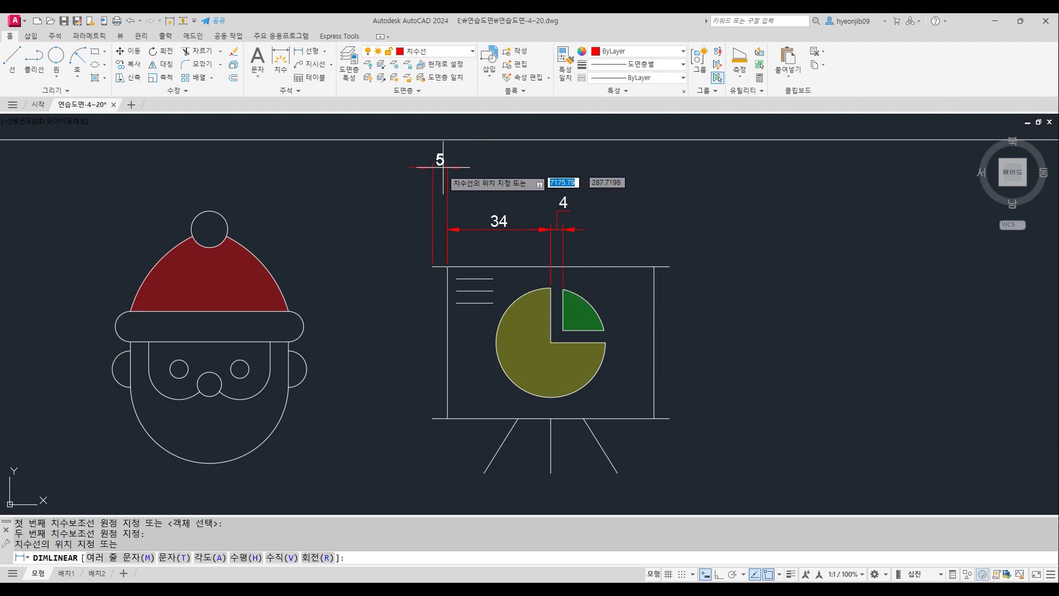
pyautogui.click(441, 191)
# Continue the overhang dimension to the board's right side and on to the right end of its upper line.
pyautogui.click(462, 193)
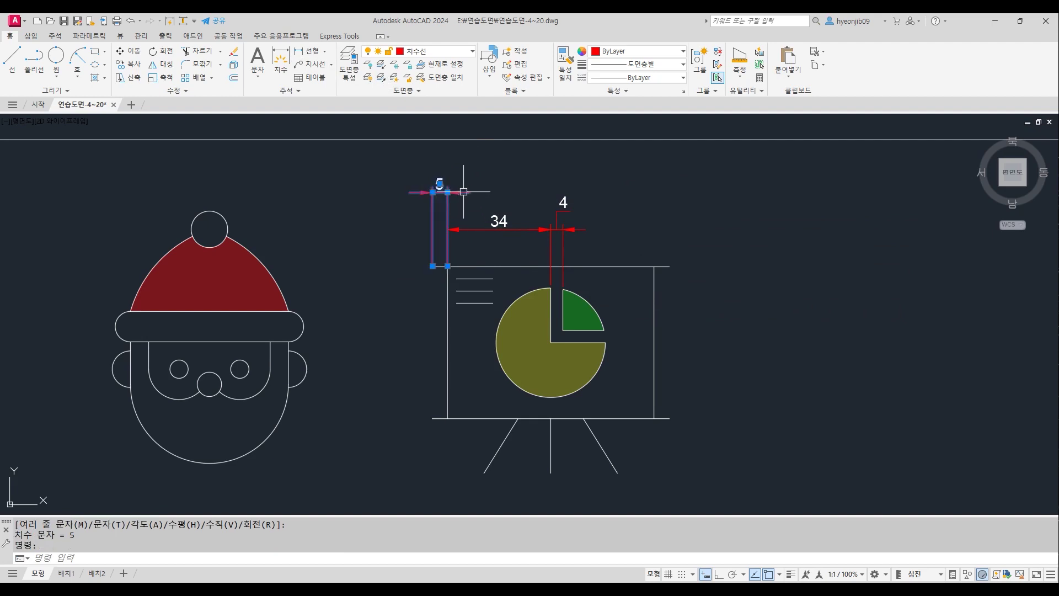
pyautogui.moveTo(448, 192)
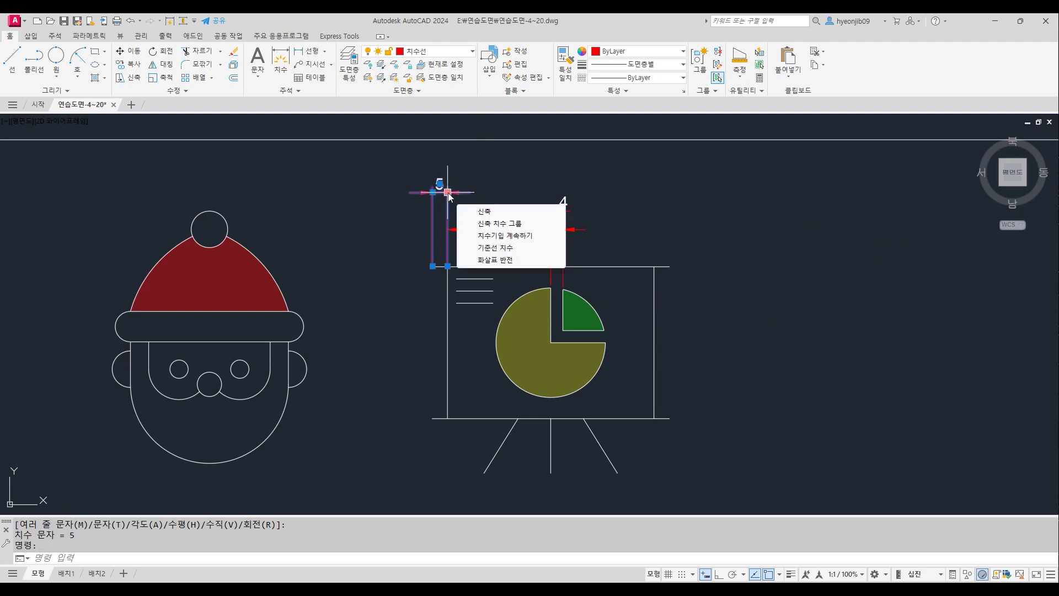
pyautogui.click(526, 237)
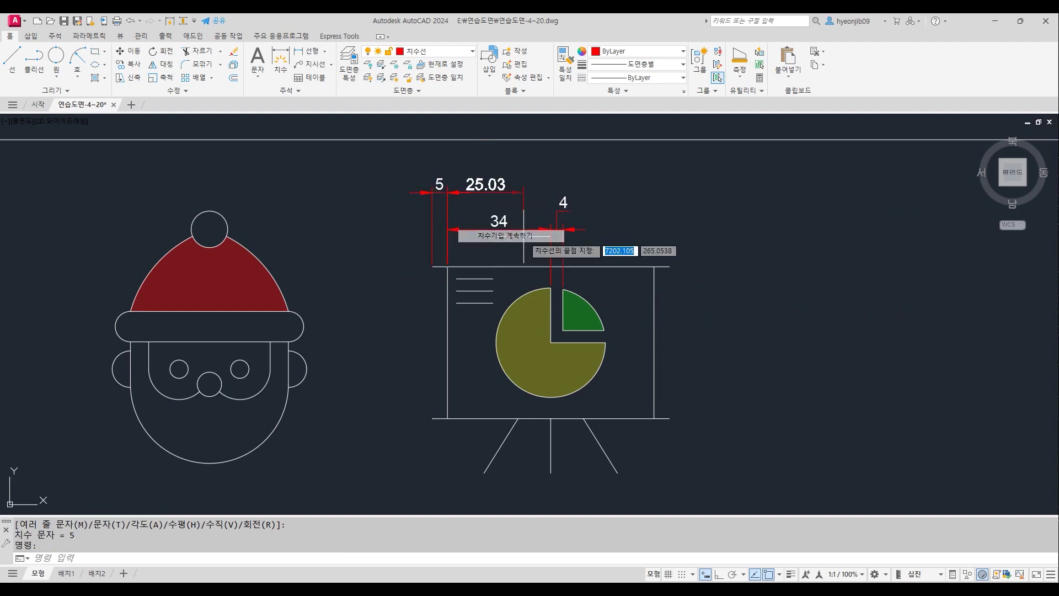
pyautogui.click(654, 267)
pyautogui.click(669, 267)
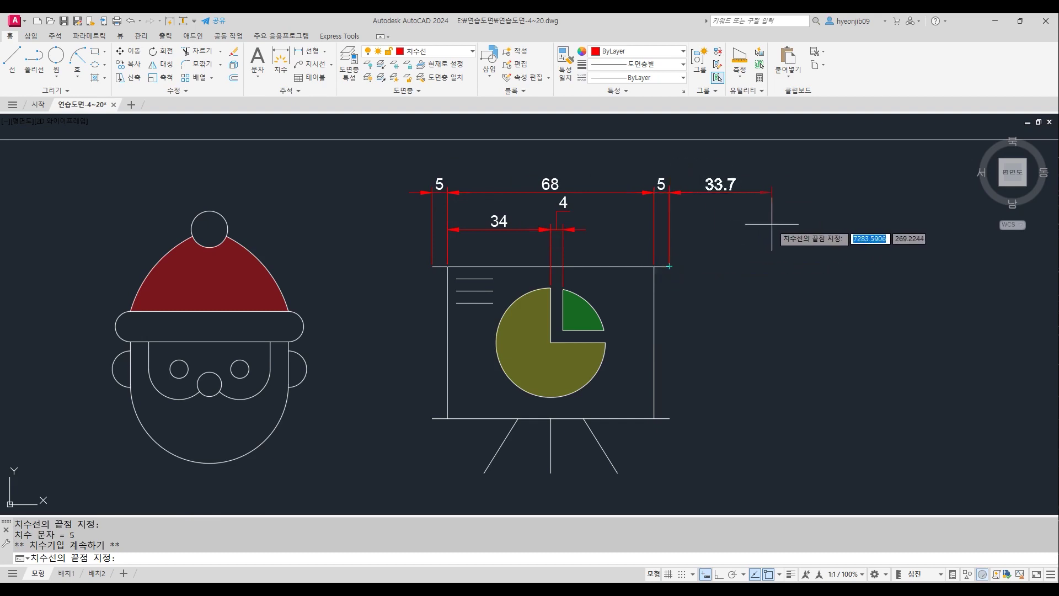
pyautogui.press('Escape')
pyautogui.press('Escape')
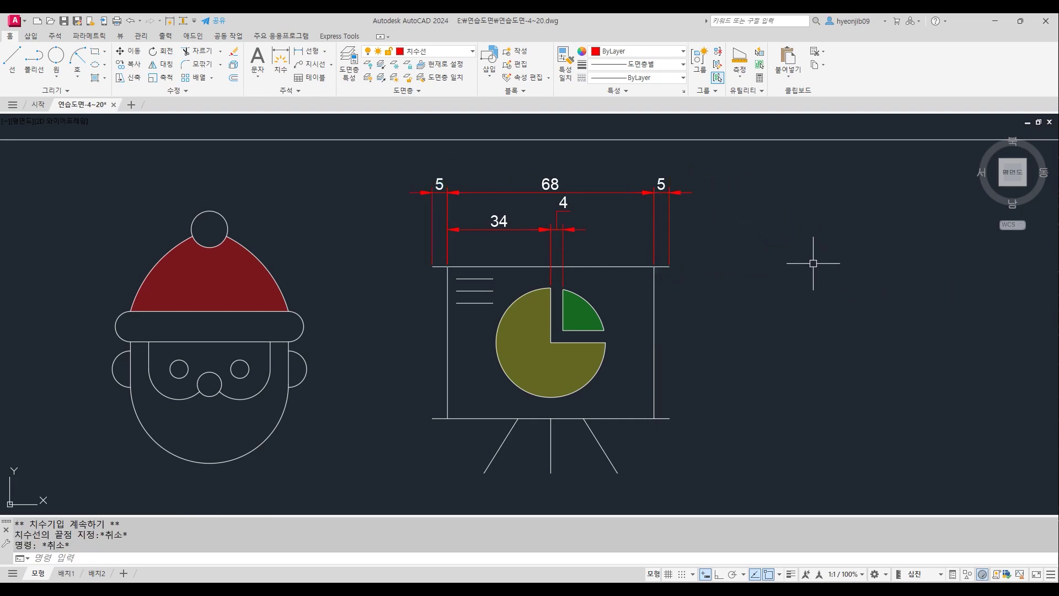
pyautogui.scroll(4, 485, 186)
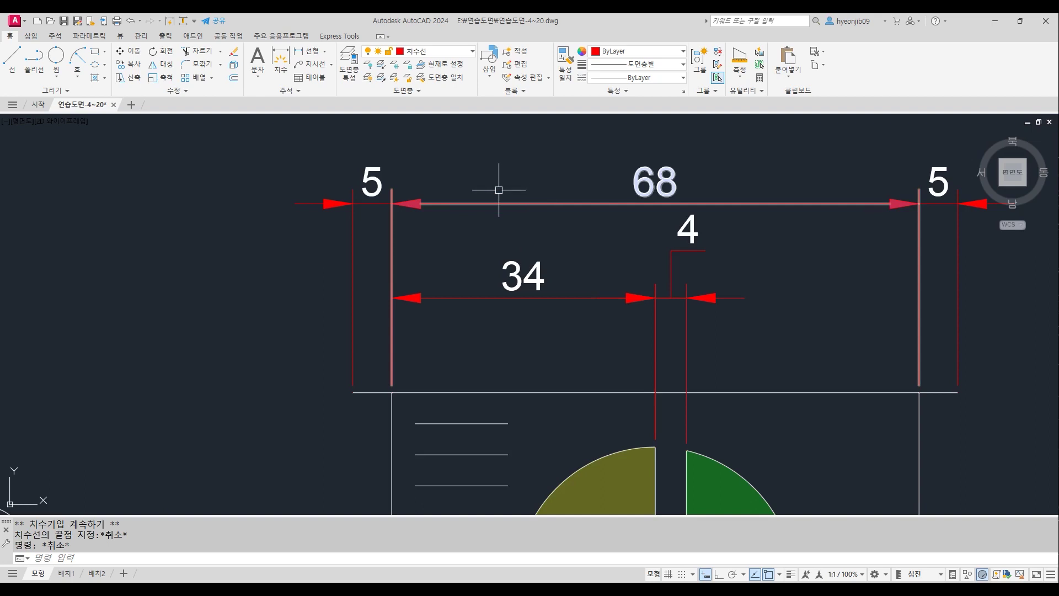
pyautogui.scroll(-2, 576, 241)
pyautogui.scroll(-2, 576, 241)
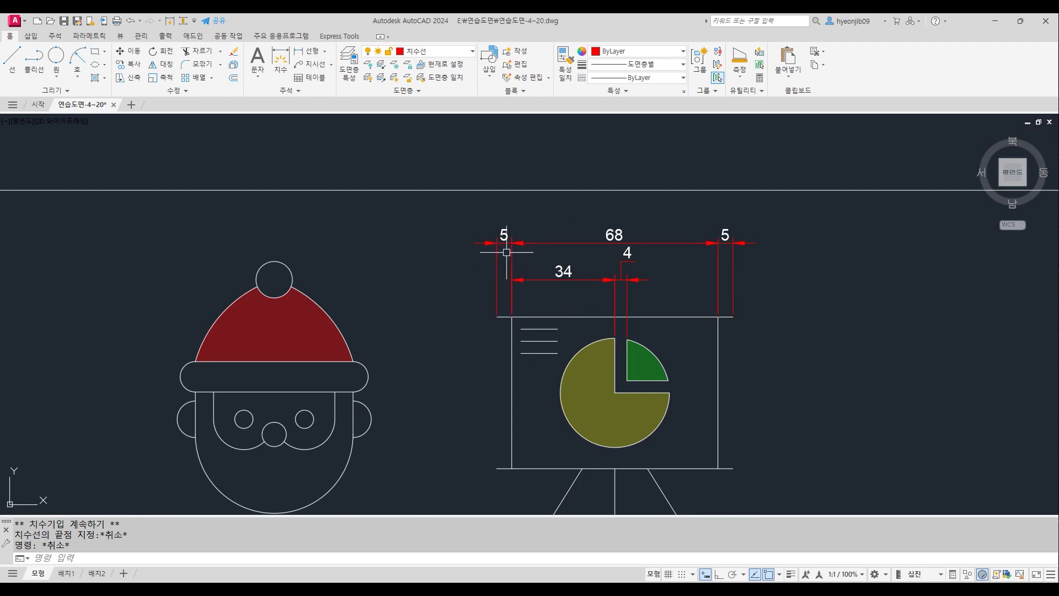
# Space the board-width dimension 8 above the half-width dimension, using the half-width dimension as the base.
pyautogui.click(54, 38)
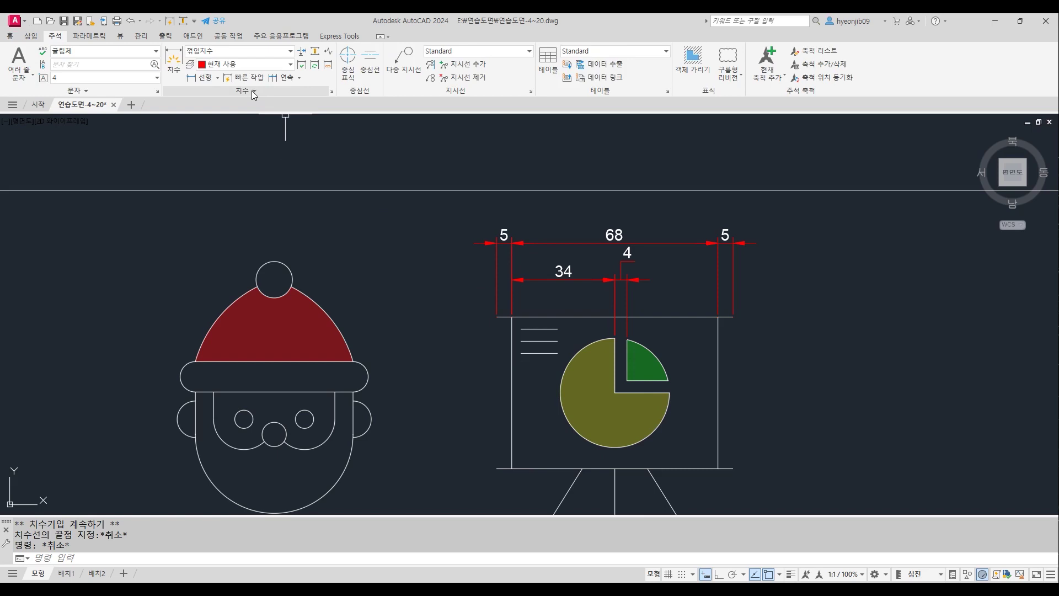
pyautogui.click(318, 53)
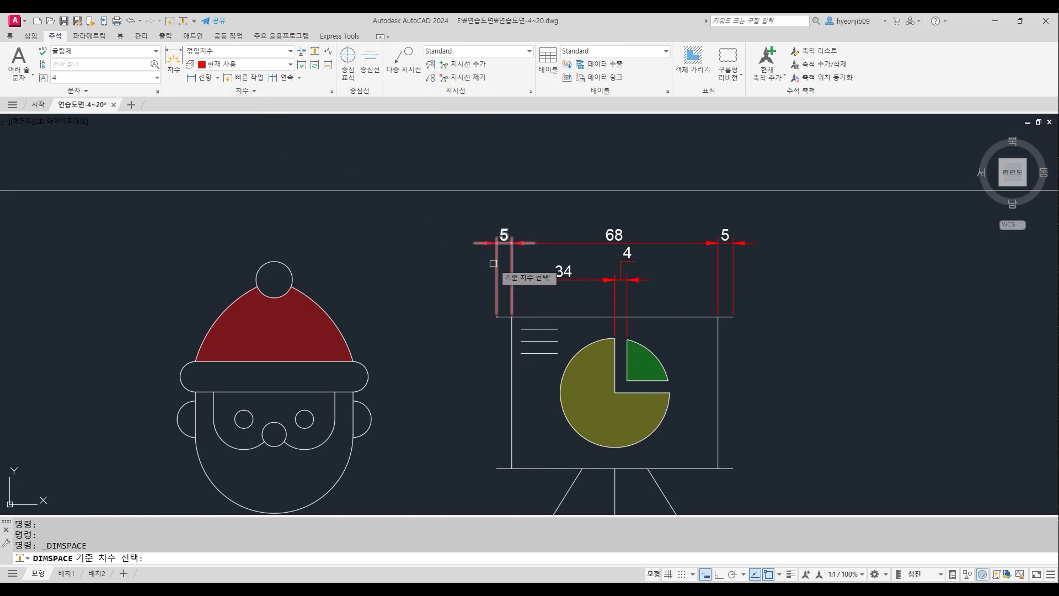
pyautogui.click(548, 282)
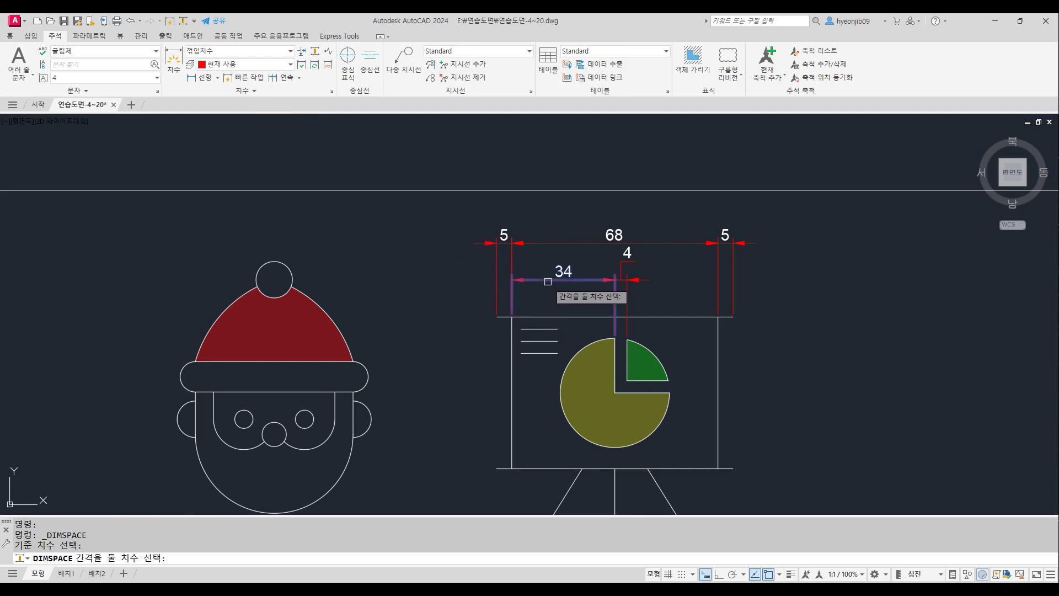
pyautogui.scroll(2, 611, 280)
pyautogui.click(566, 220)
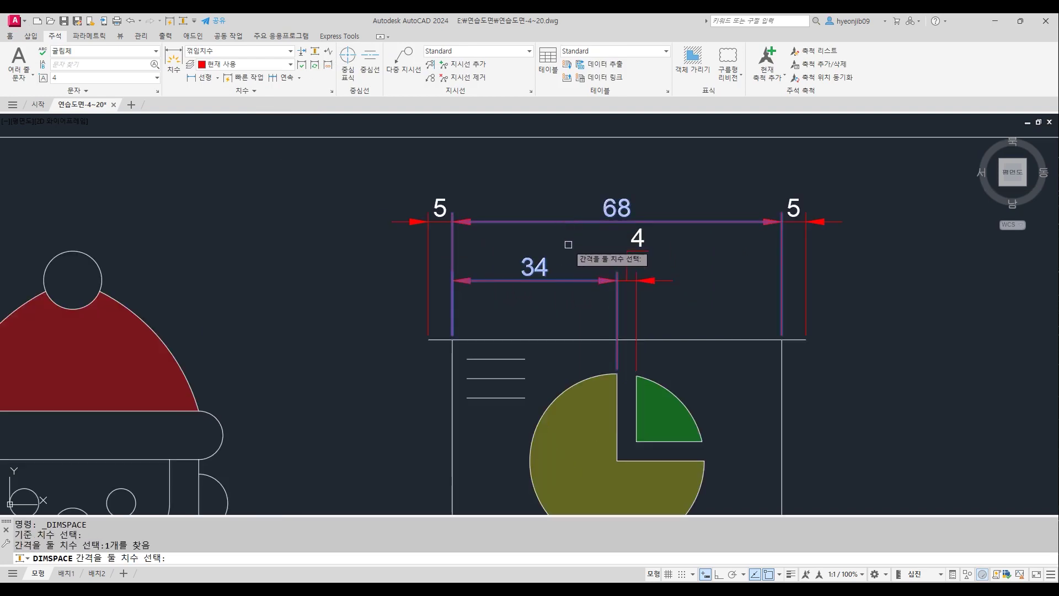
pyautogui.press('Return')
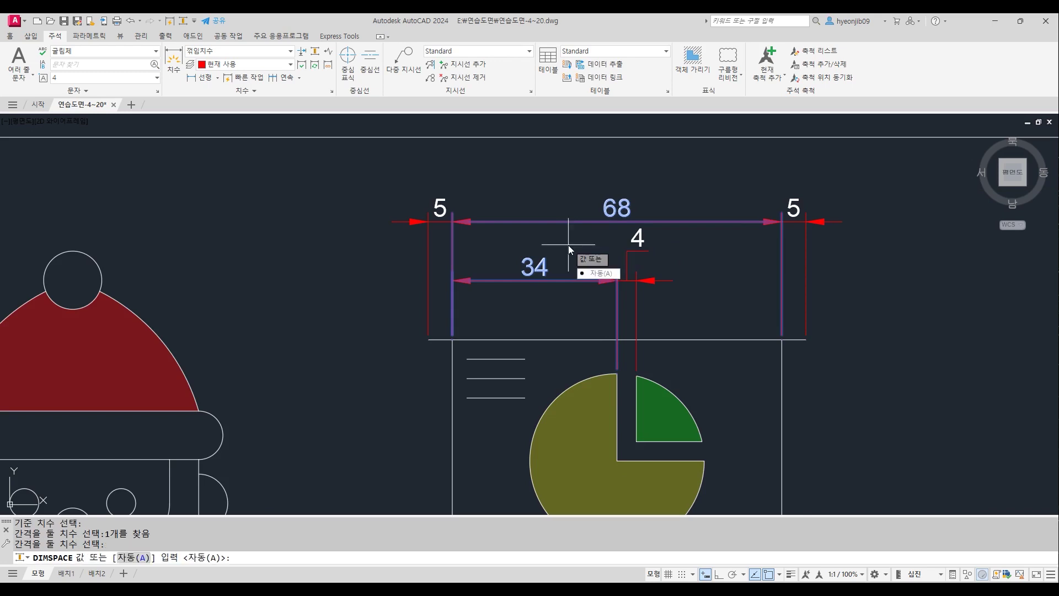
pyautogui.write('8')
pyautogui.press('Return')
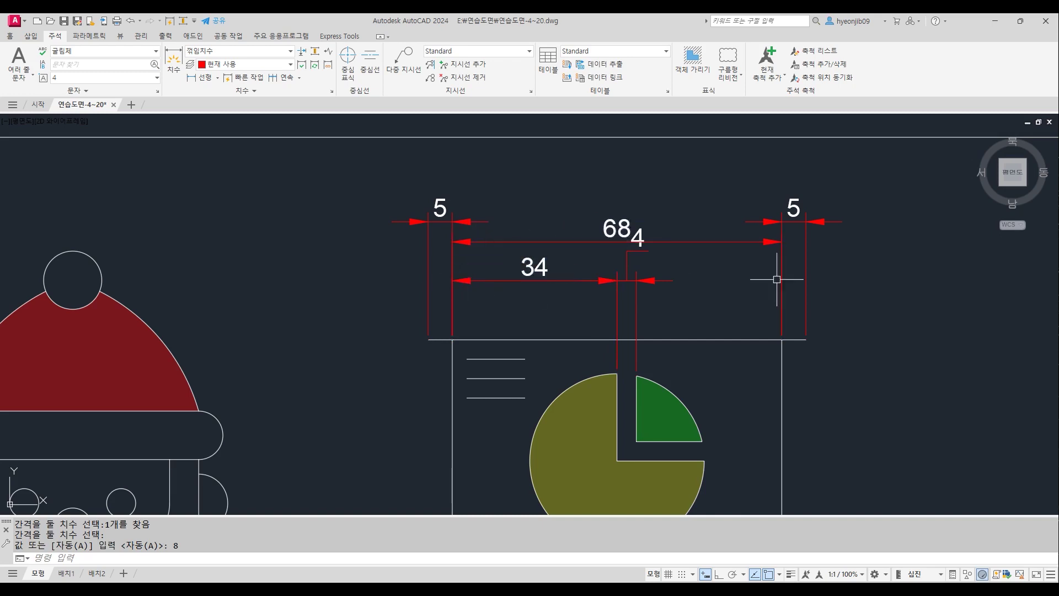
# Move the text of the gap dimension between the pie and green wedge to just above its right arrow.
pyautogui.click(633, 258)
pyautogui.click(621, 265)
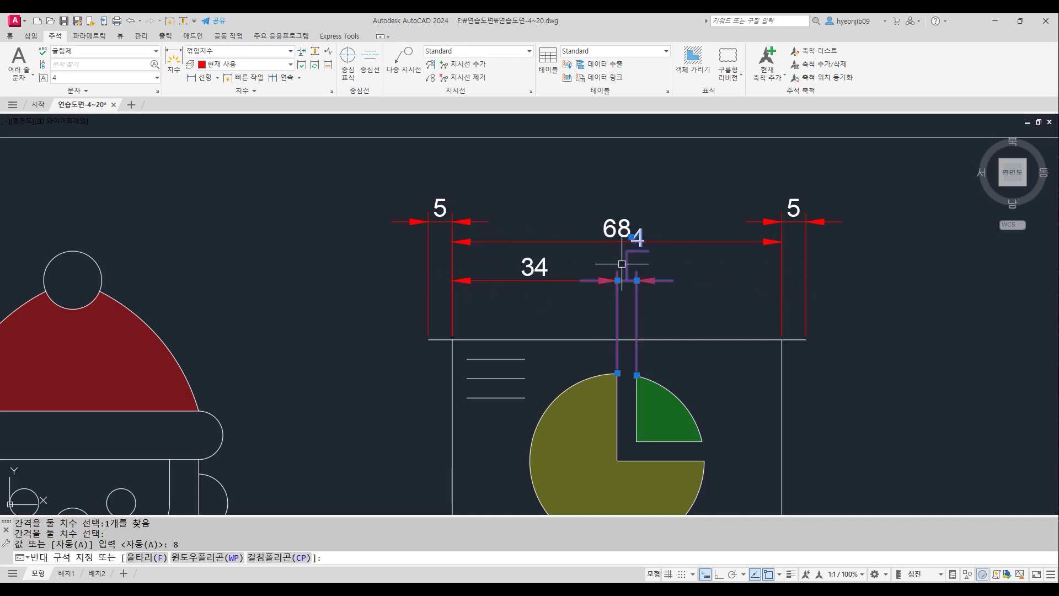
pyautogui.click(632, 237)
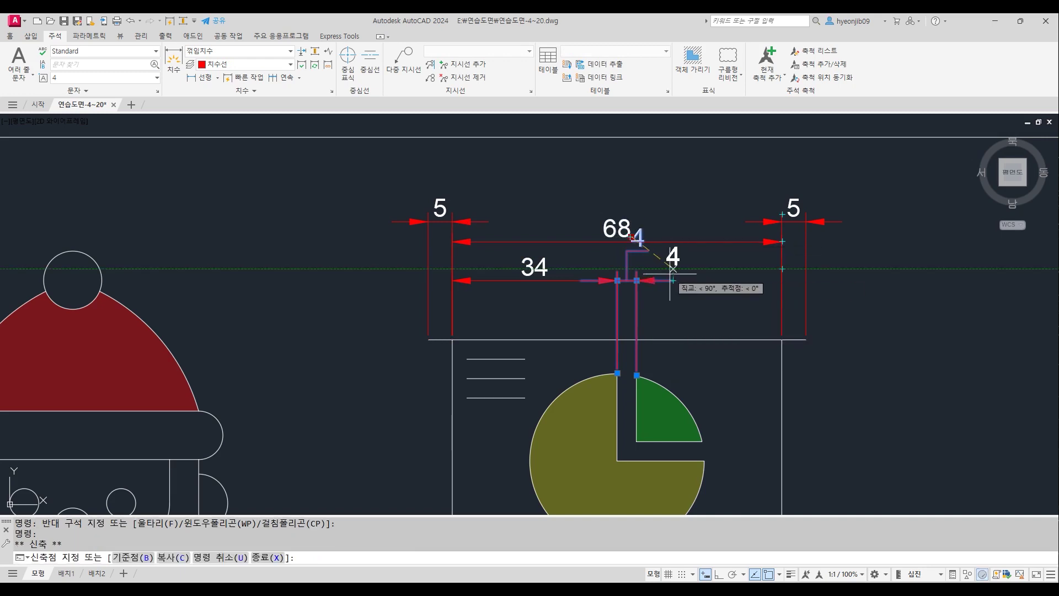
pyautogui.scroll(2, 681, 281)
pyautogui.rightClick(657, 279)
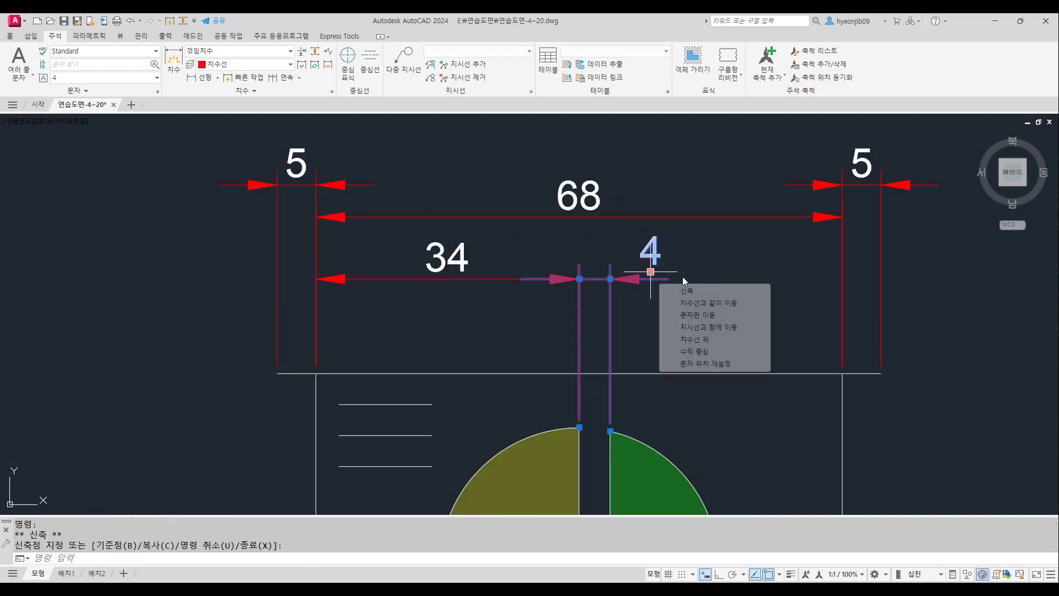
pyautogui.press('Escape')
pyautogui.scroll(-3, 646, 273)
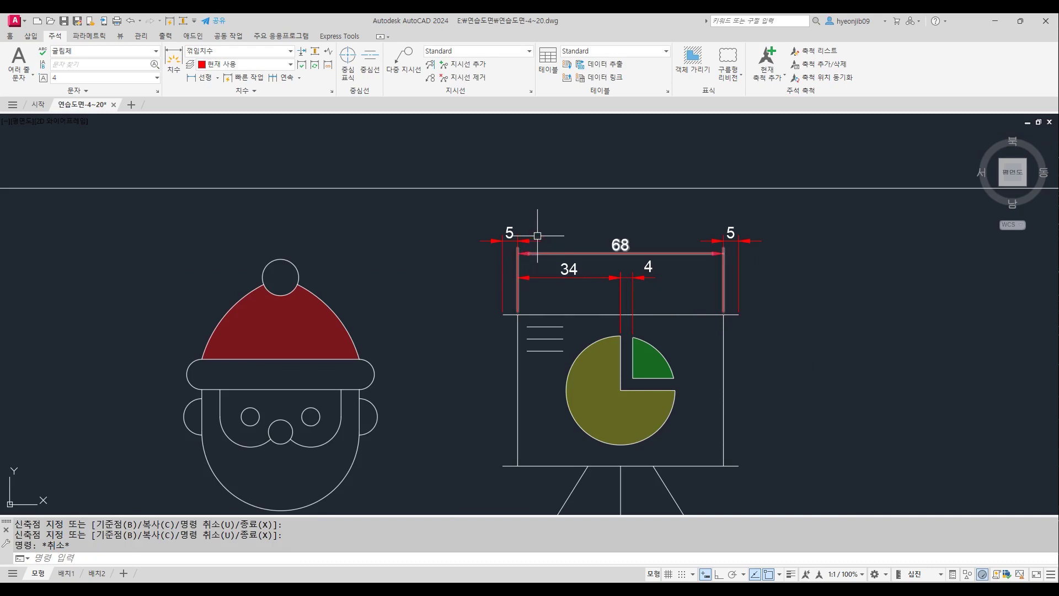
# Align both overhang dimensions with the board-width dimension using a dimension spacing of 0.
pyautogui.scroll(2, 745, 266)
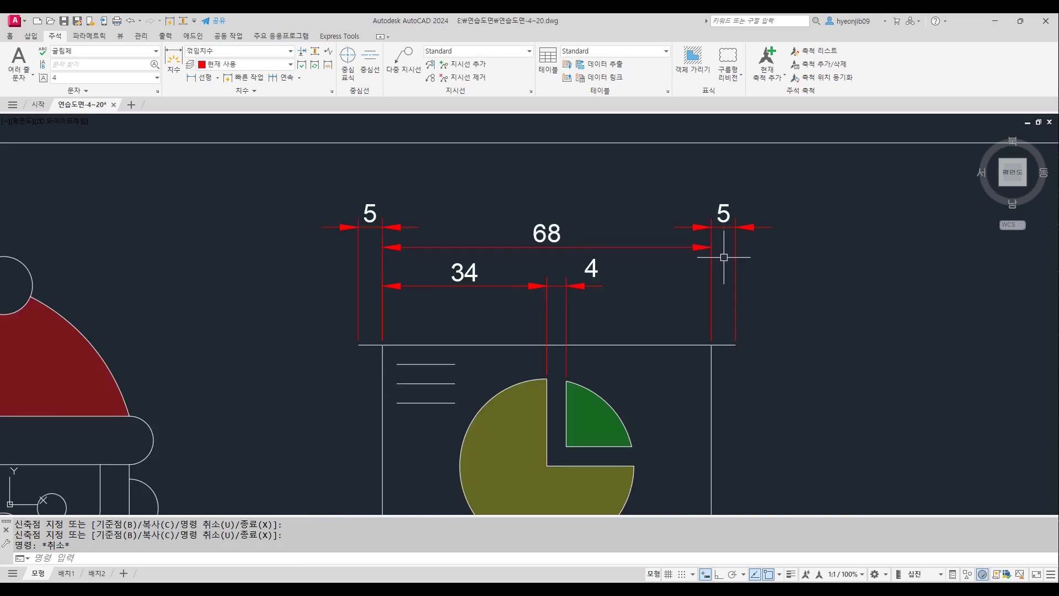
pyautogui.click(315, 51)
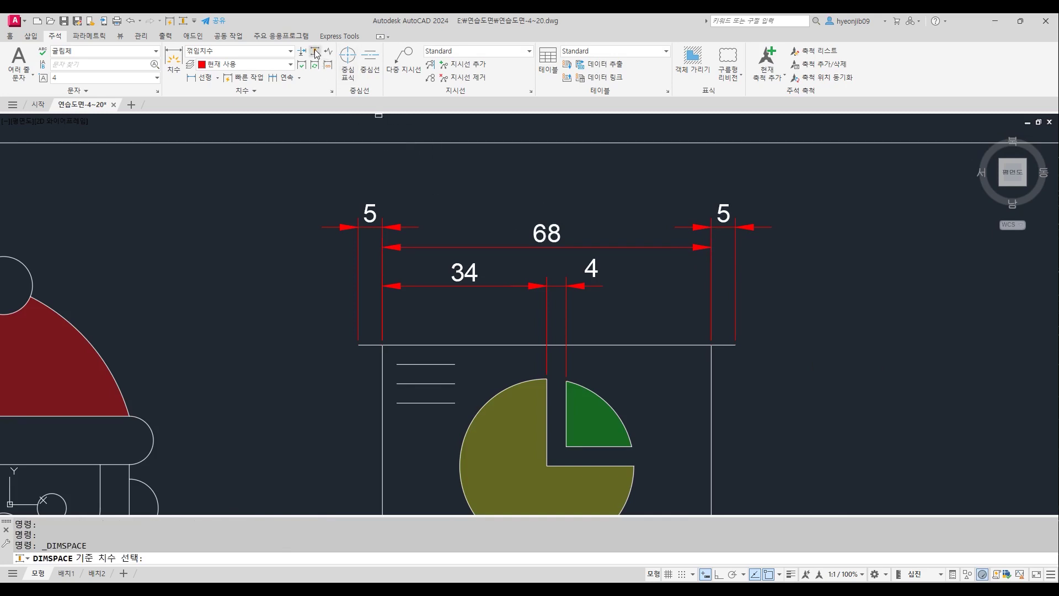
pyautogui.click(555, 236)
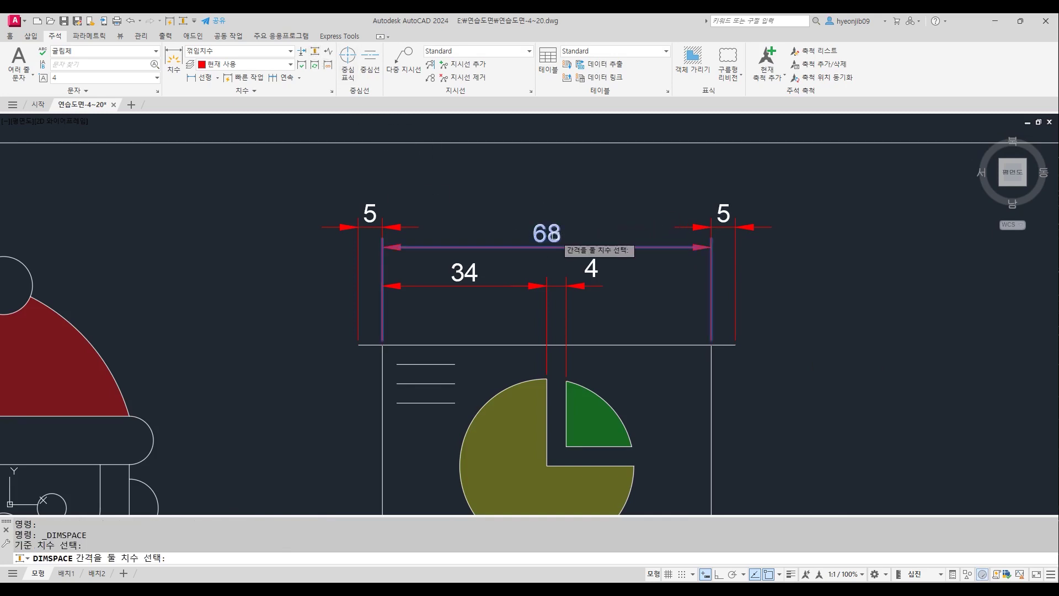
pyautogui.click(746, 226)
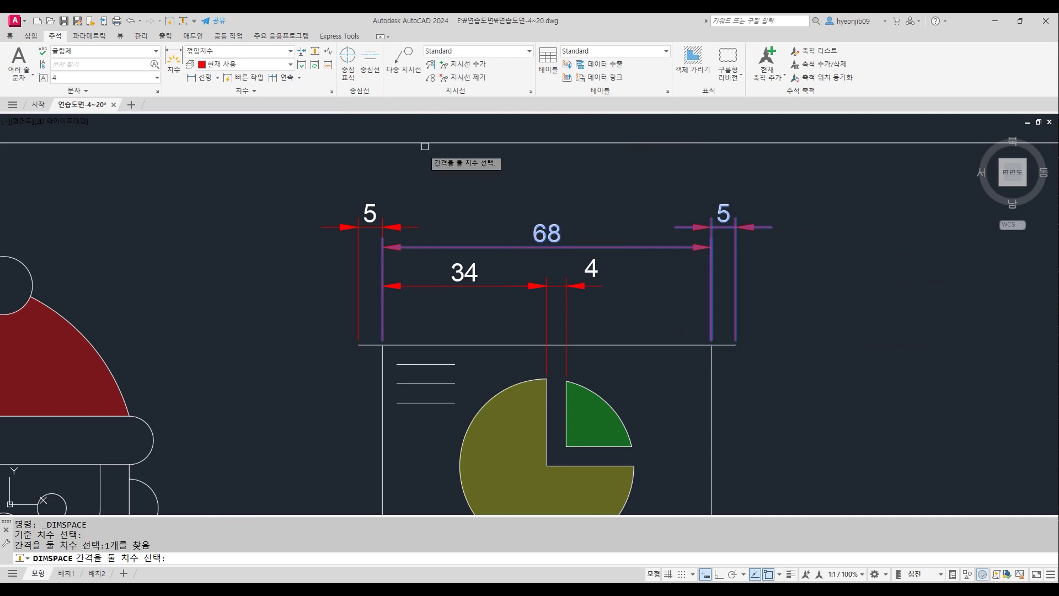
pyautogui.click(370, 214)
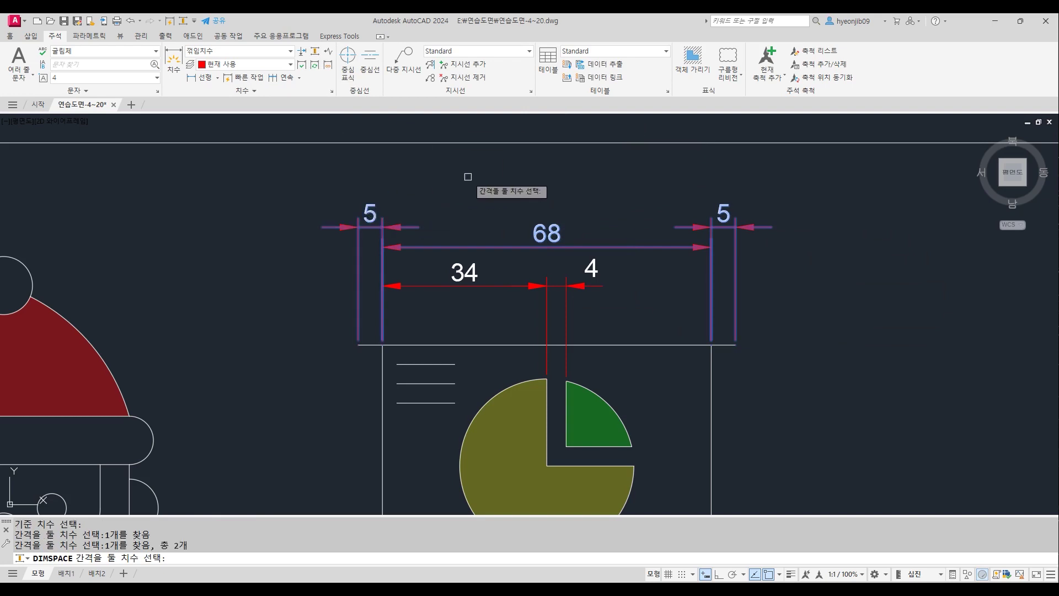
pyautogui.press('Return')
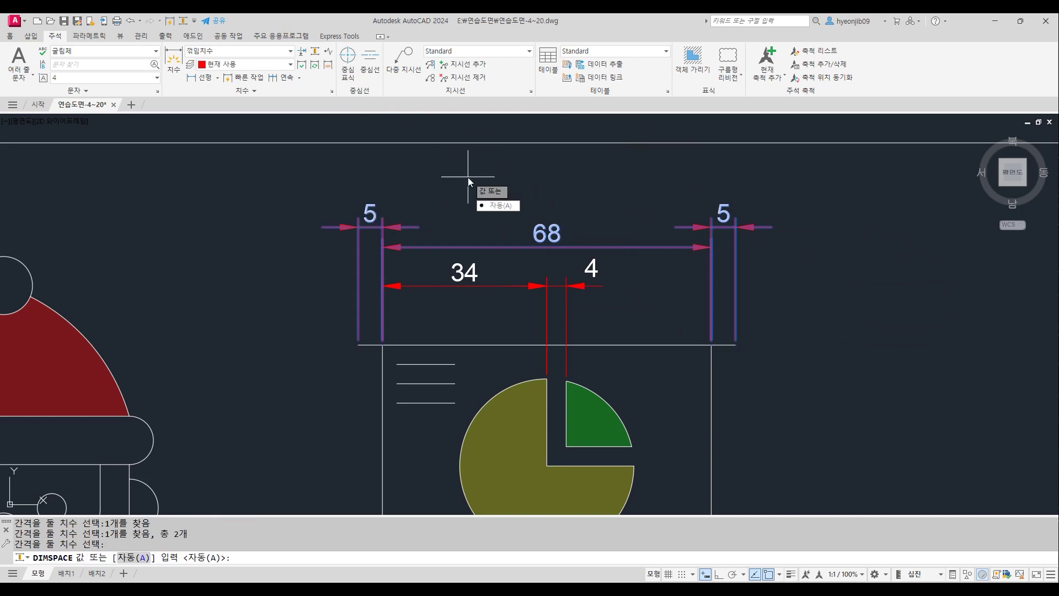
pyautogui.write('0')
pyautogui.press('Return')
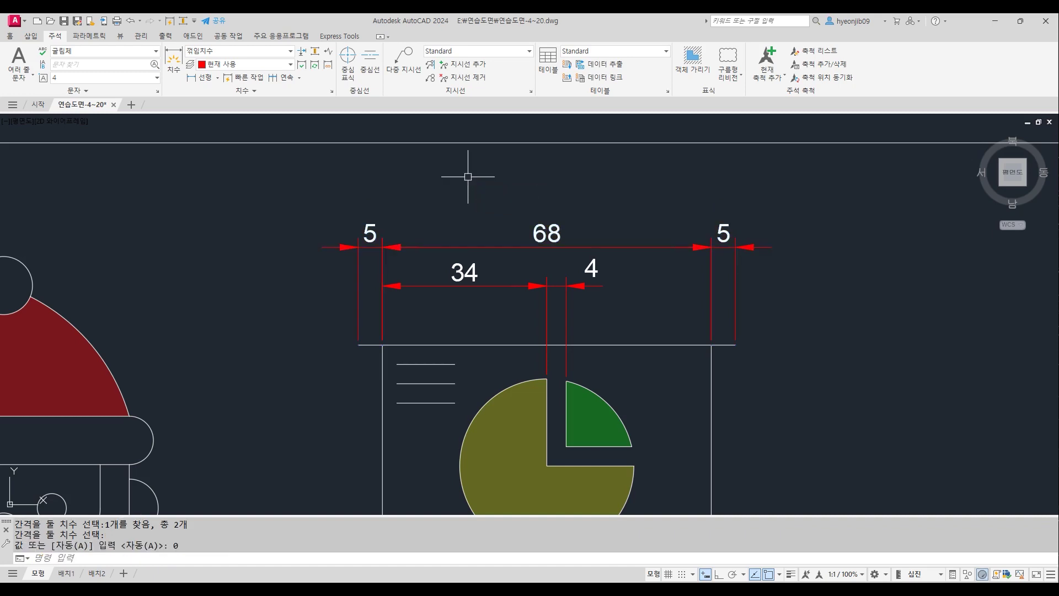
# Make 외형선 the current layer.
pyautogui.scroll(-2, 489, 249)
pyautogui.scroll(-2, 484, 242)
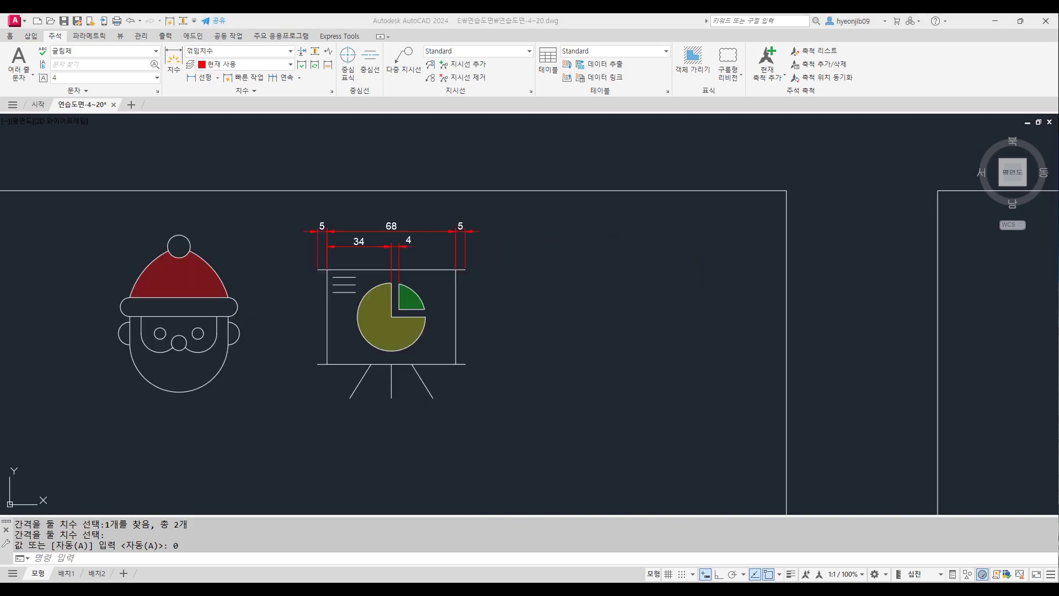
pyautogui.click(594, 304)
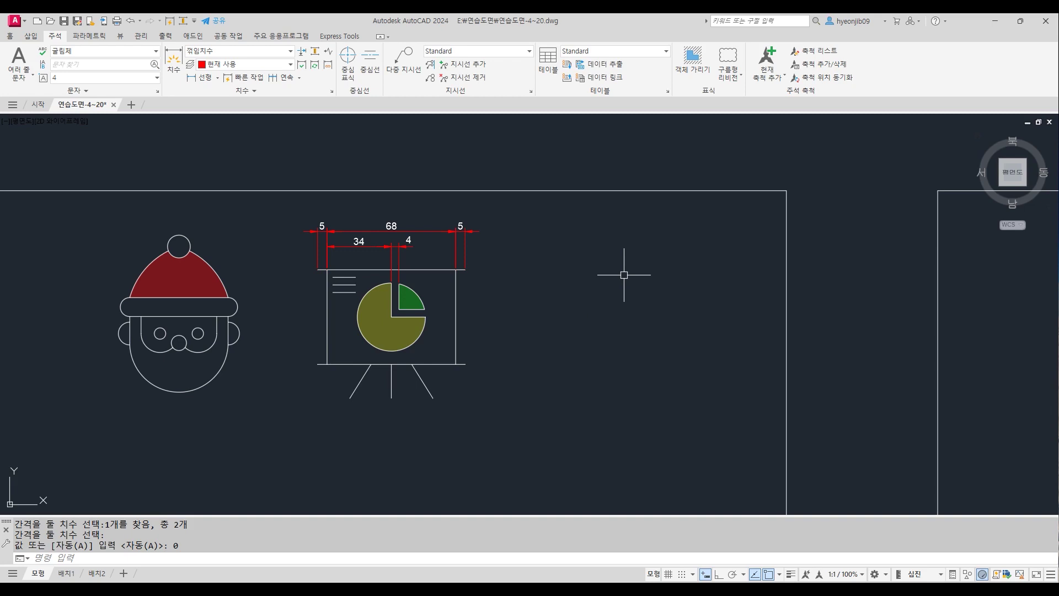
pyautogui.scroll(2, 747, 368)
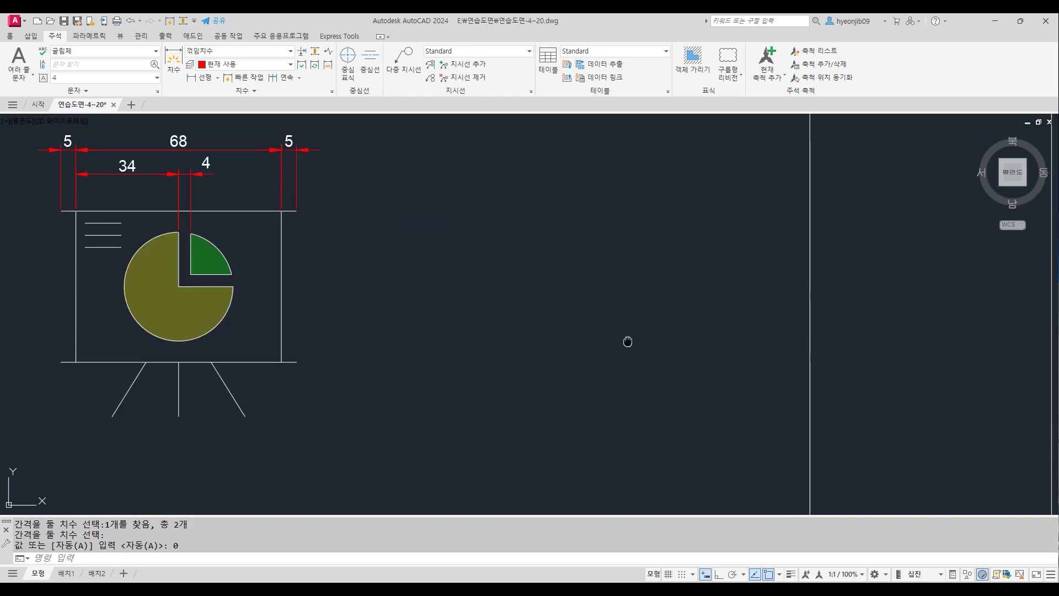
pyautogui.click(10, 36)
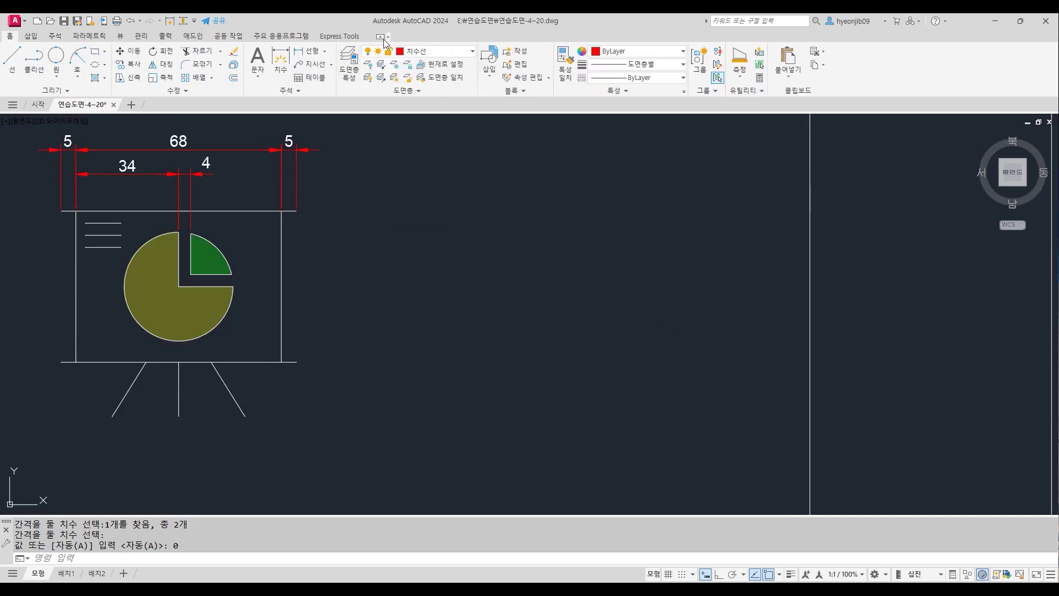
pyautogui.click(442, 54)
pyautogui.click(430, 131)
# Draw a rectangle 70 wide and 43 high in the empty area to the right of the presentation board.
pyautogui.write('C')
pyautogui.press('Return')
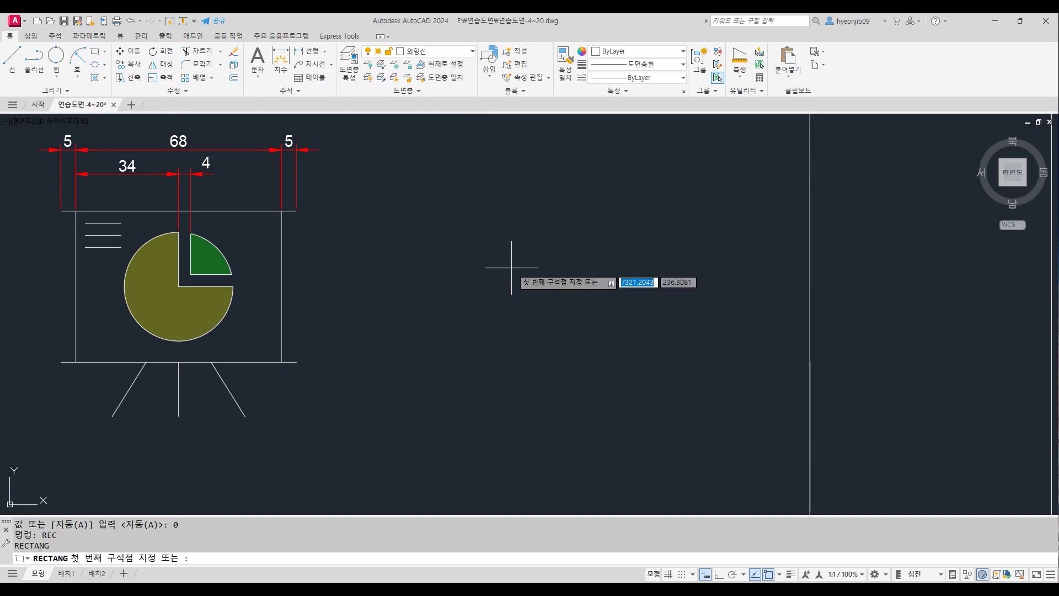
pyautogui.click(489, 309)
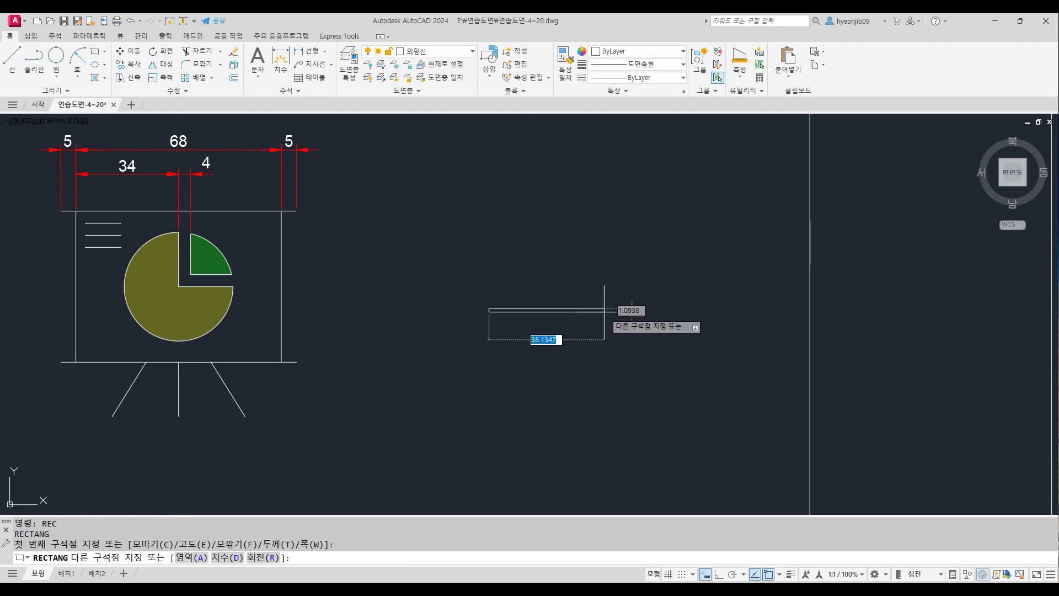
pyautogui.write('70')
pyautogui.press('Tab')
pyautogui.write('43')
pyautogui.press('Return')
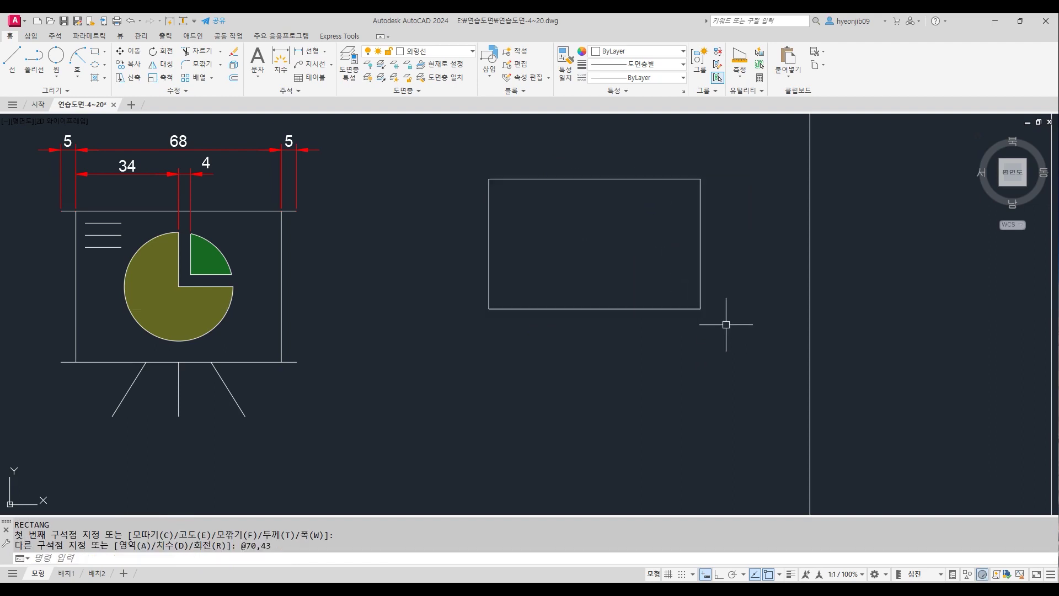
# Turn on ortho mode while stretching the new rectangle's lower-right corner 5 to the left.
pyautogui.scroll(2, 726, 325)
pyautogui.moveTo(592, 268); pyautogui.dragTo(544, 373, button='middle')
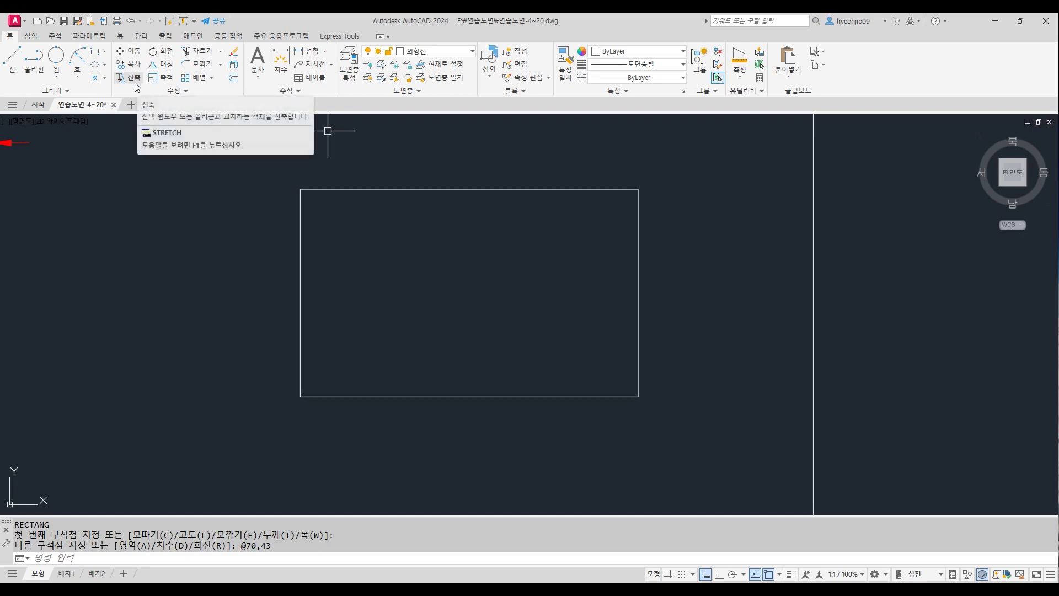
pyautogui.write('s')
pyautogui.press('Return')
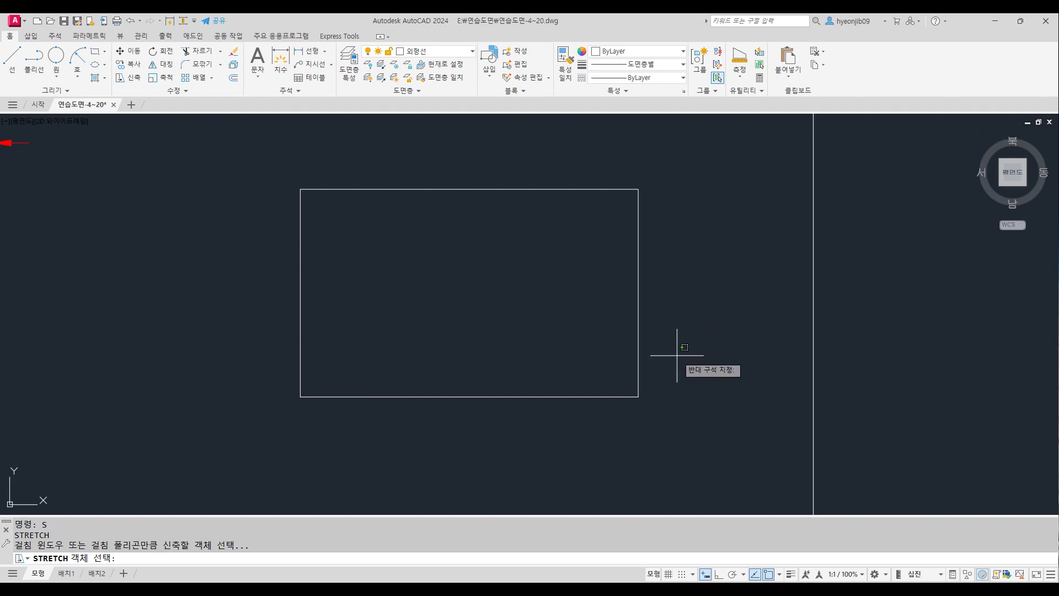
pyautogui.click(677, 356)
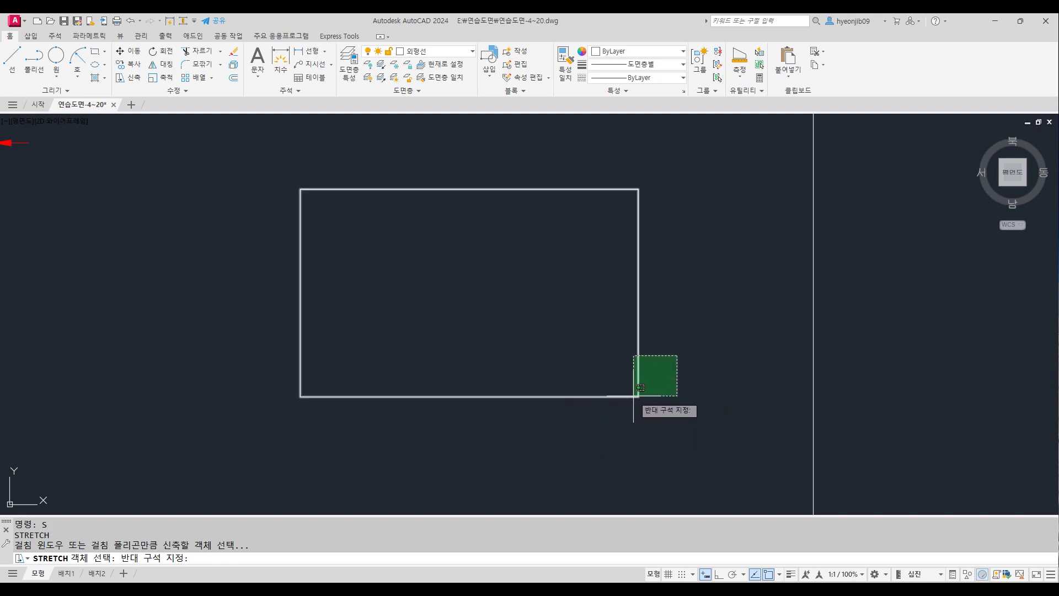
pyautogui.click(602, 434)
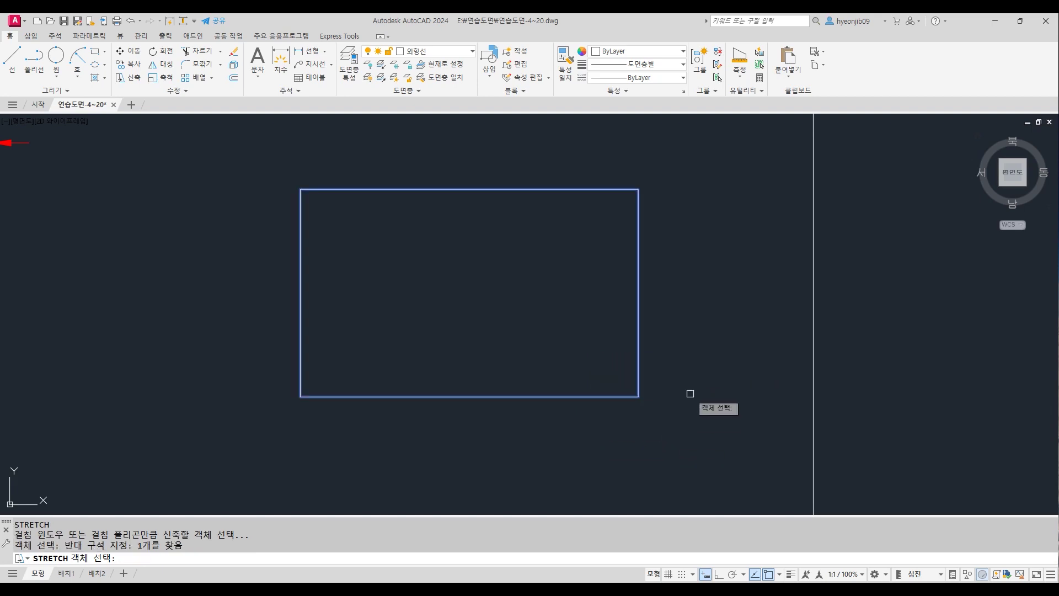
pyautogui.press('Return')
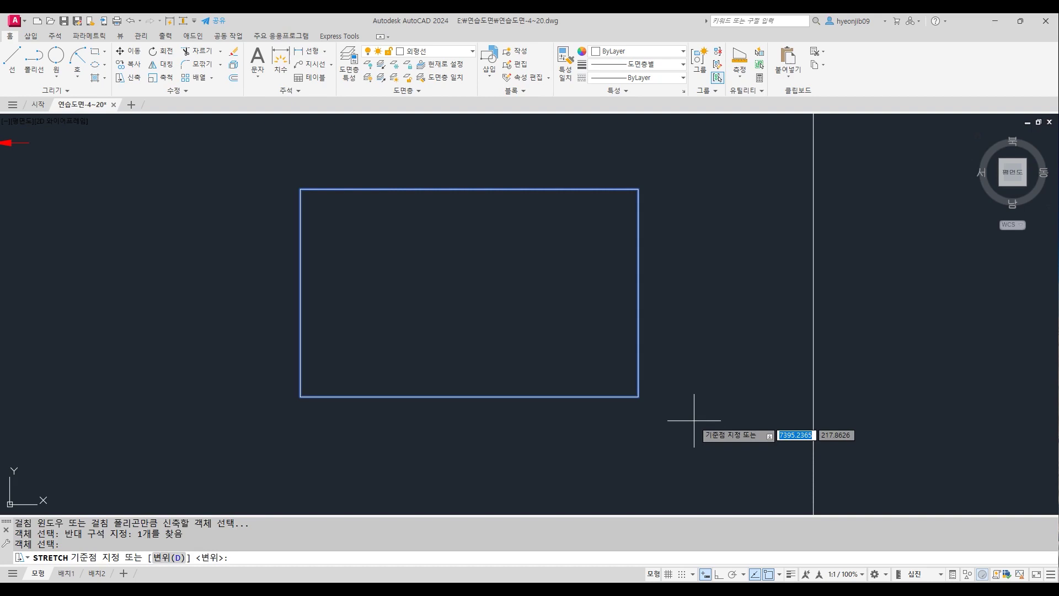
pyautogui.click(705, 424)
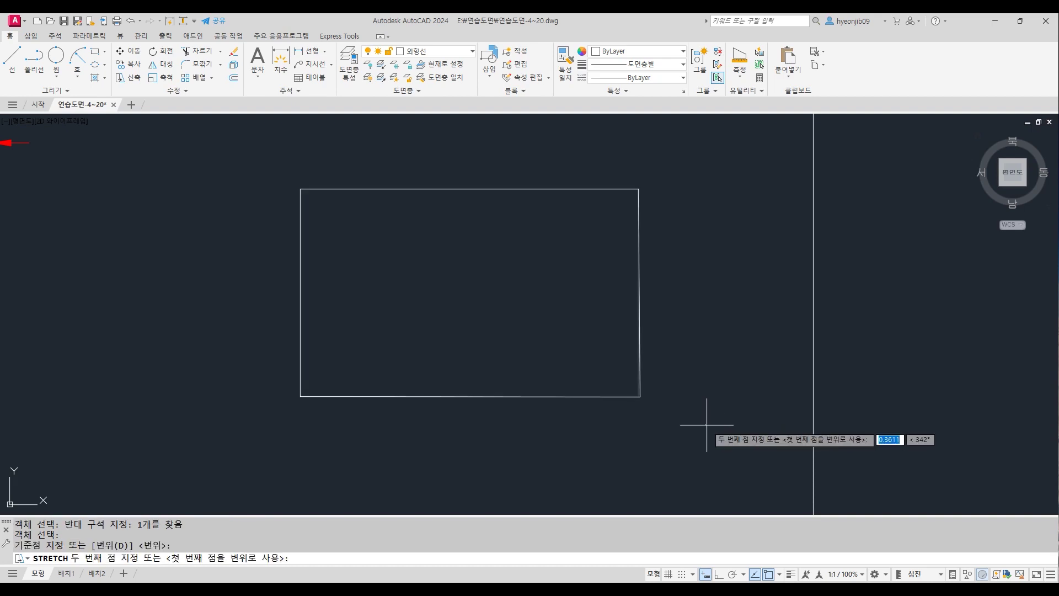
pyautogui.click(720, 576)
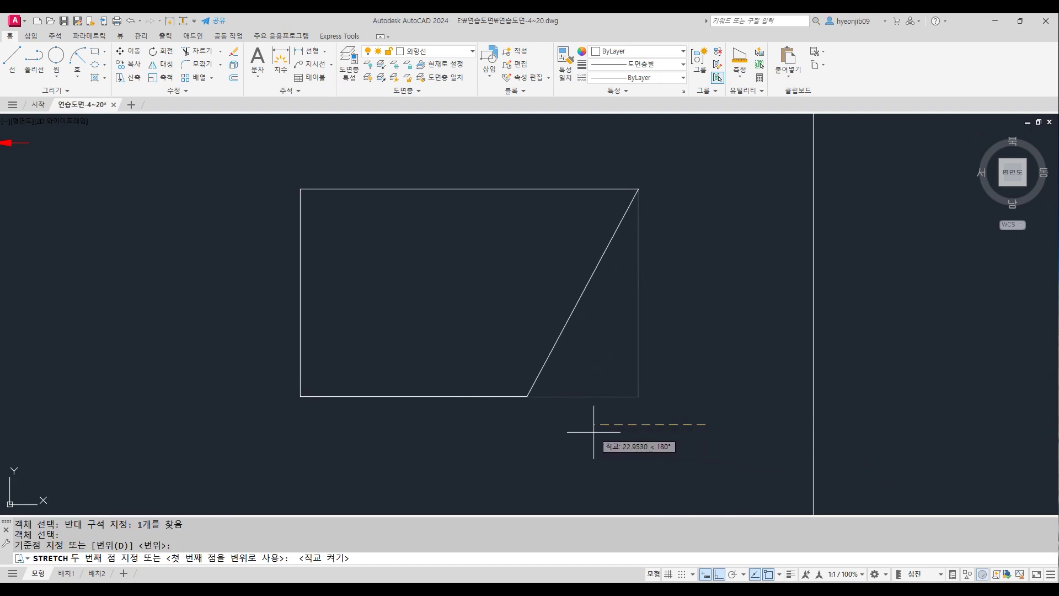
pyautogui.write('5')
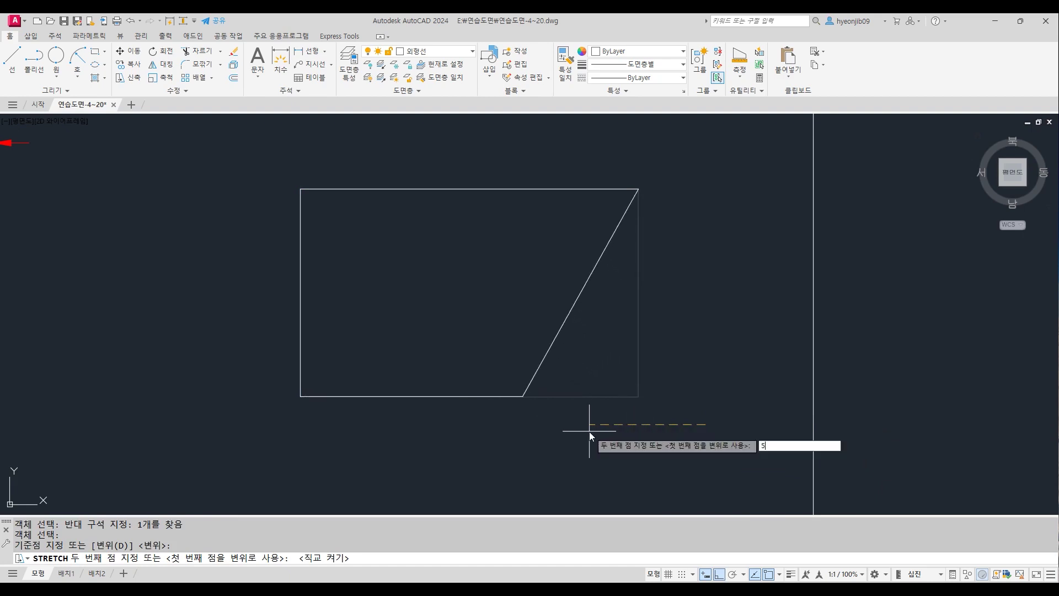
pyautogui.press('Return')
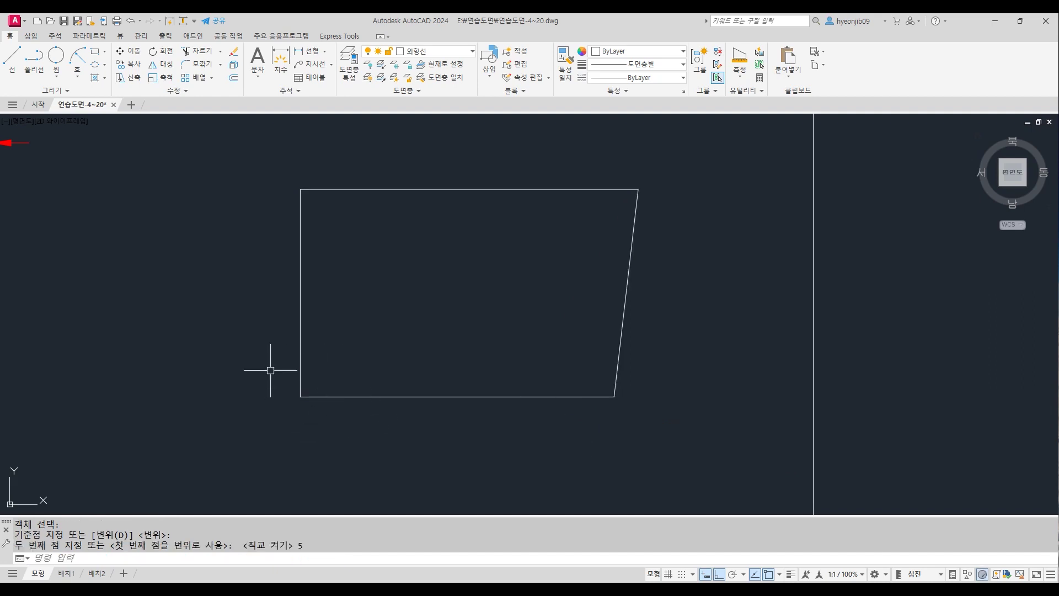
# Stretch the rectangle's lower-left corner 5 to the right so both sides taper inward.
pyautogui.press('space')
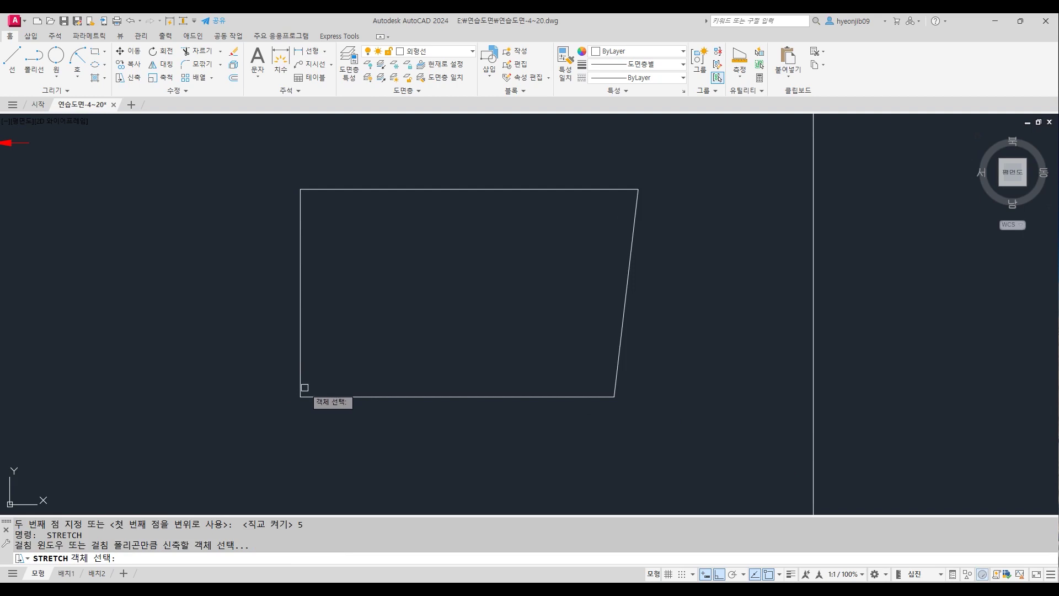
pyautogui.click(346, 348)
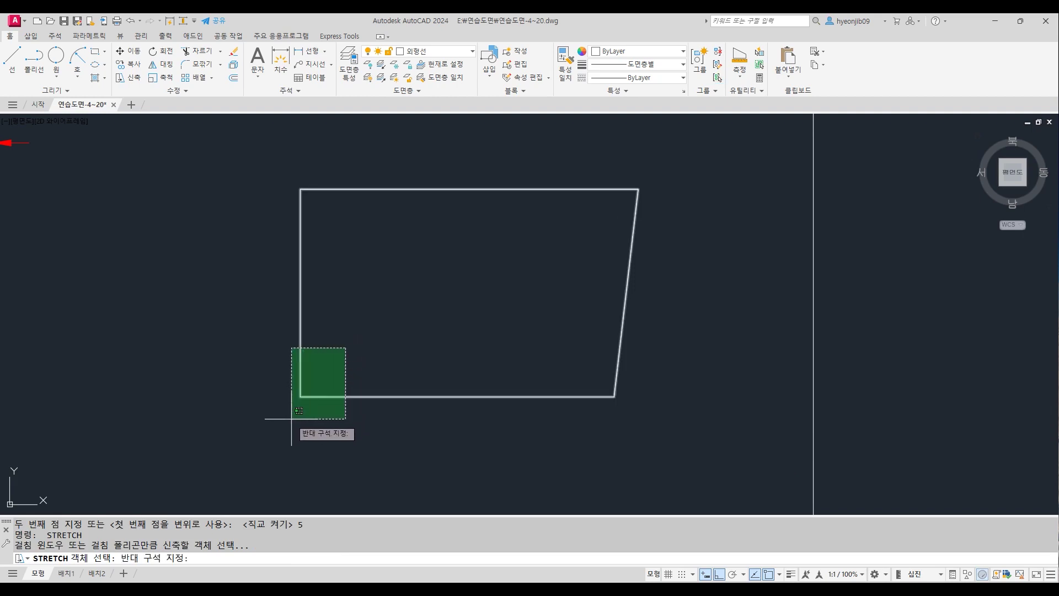
pyautogui.click(253, 435)
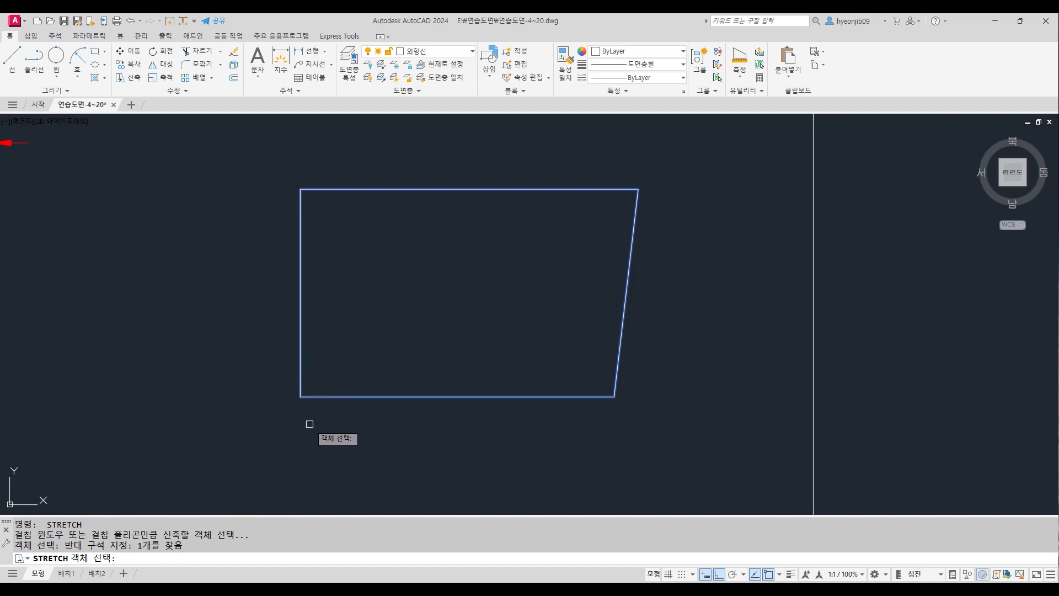
pyautogui.press('Return')
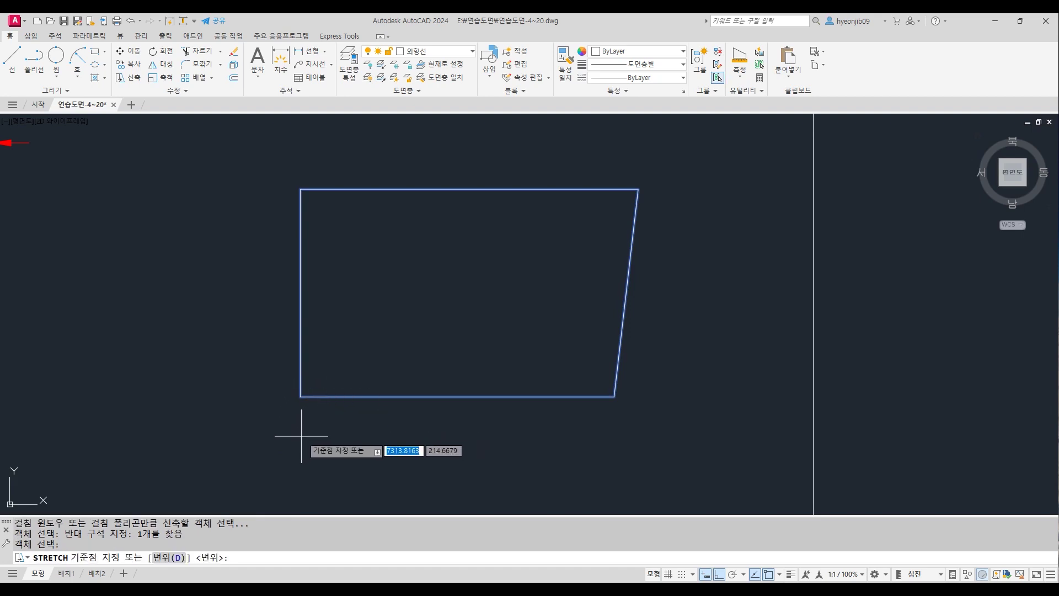
pyautogui.click(306, 436)
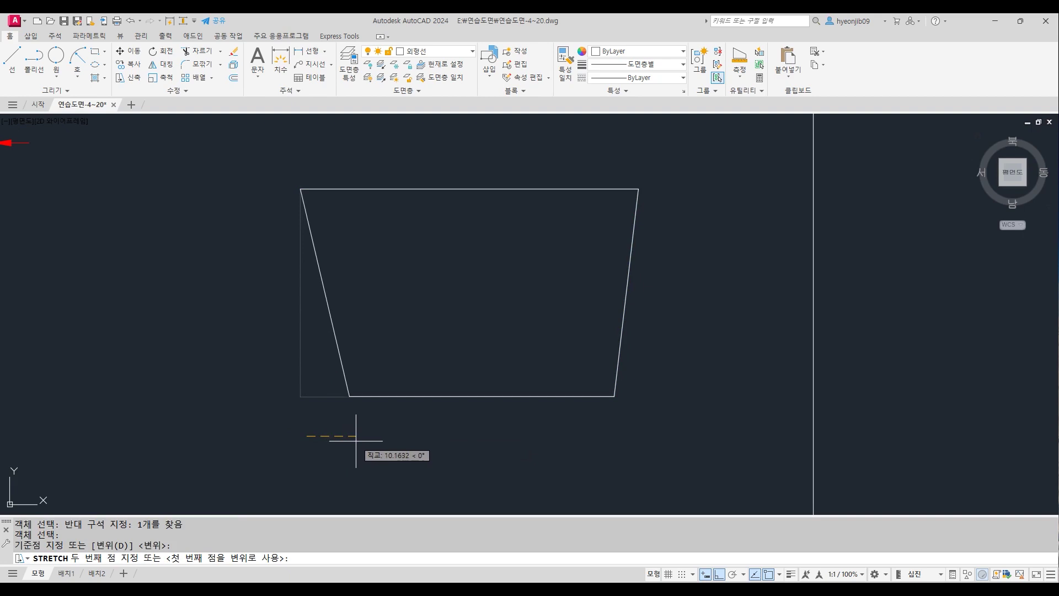
pyautogui.write('5')
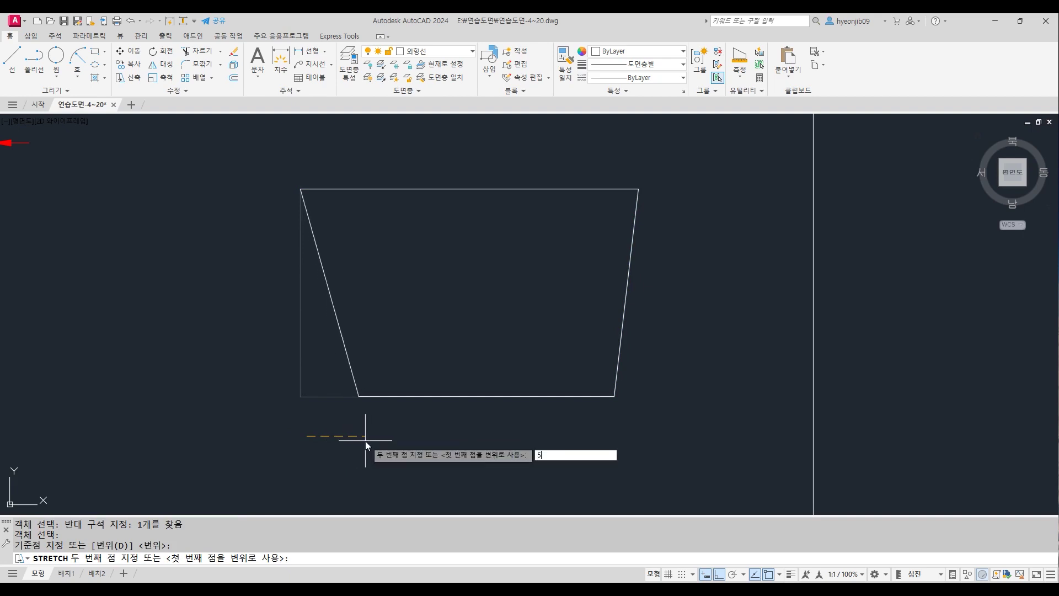
pyautogui.press('Return')
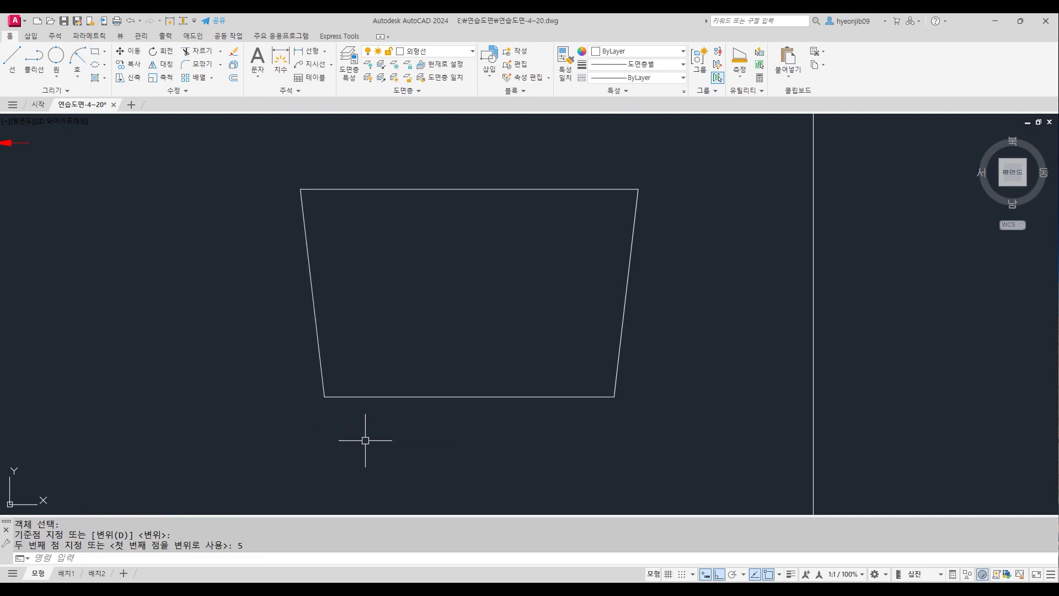
# Explode the trapezoid and divide its top and bottom edges into 10 equal segments each.
pyautogui.click(421, 395)
pyautogui.click(233, 65)
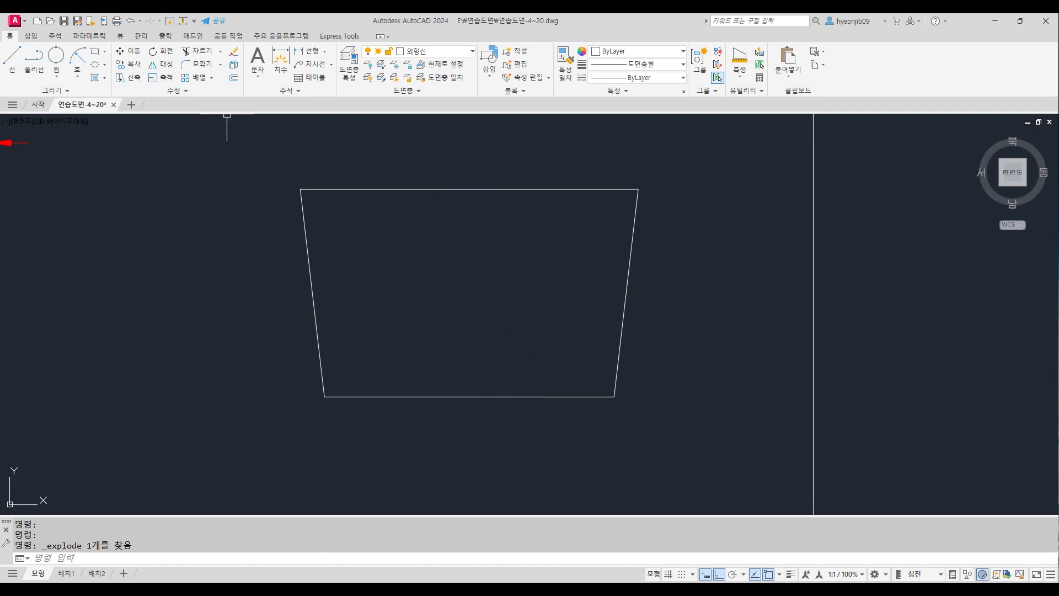
pyautogui.click(68, 92)
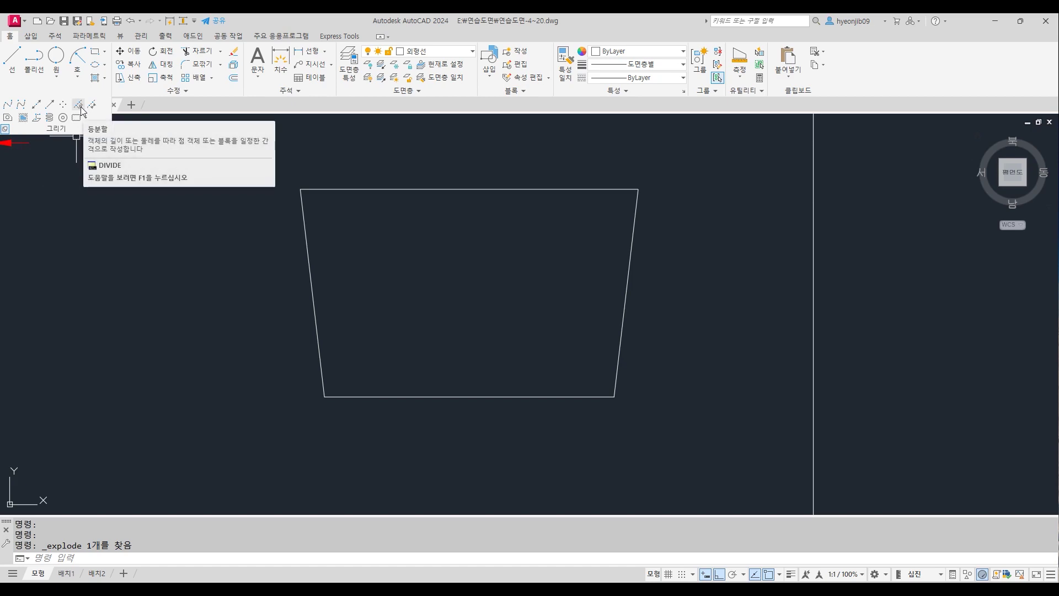
pyautogui.write('DI')
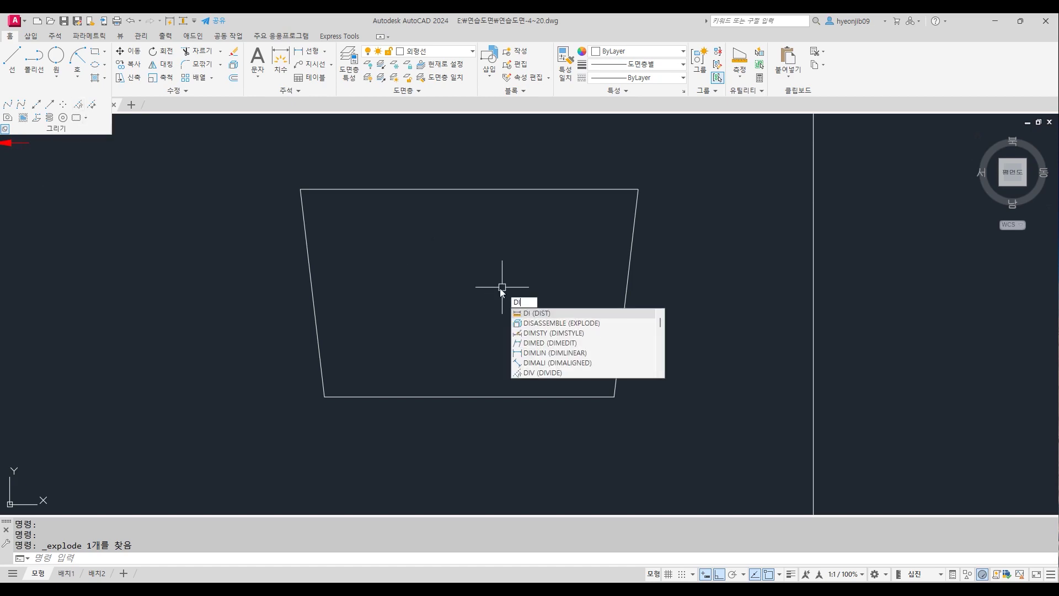
pyautogui.write('V')
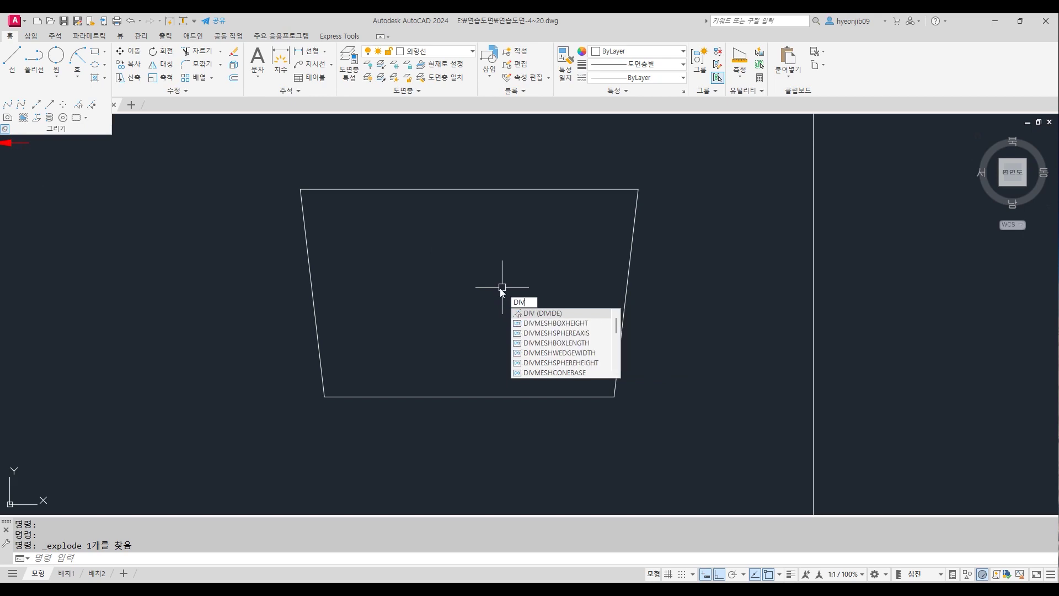
pyautogui.press('Return')
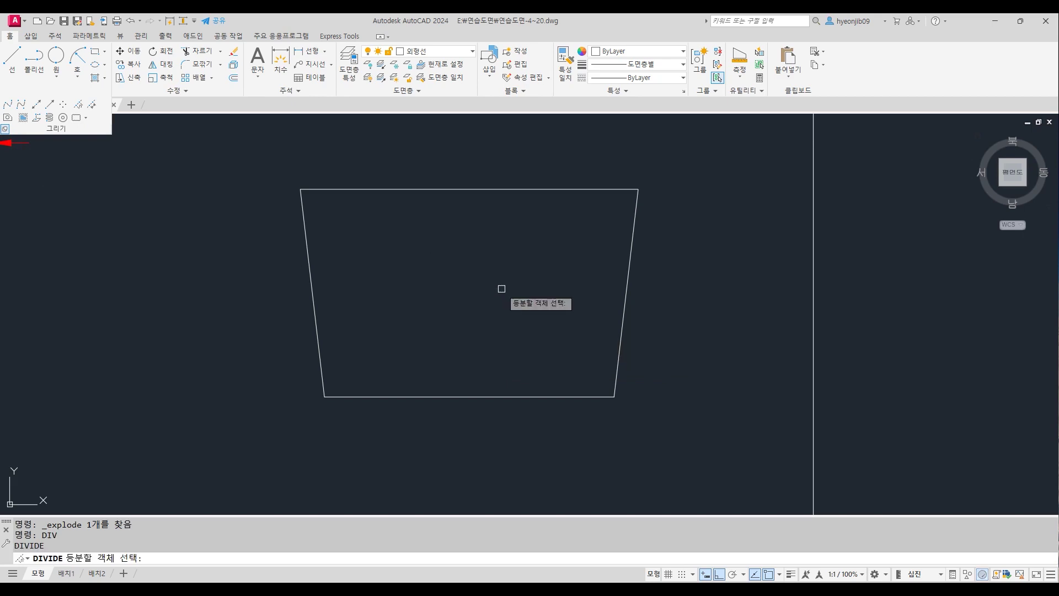
pyautogui.click(493, 188)
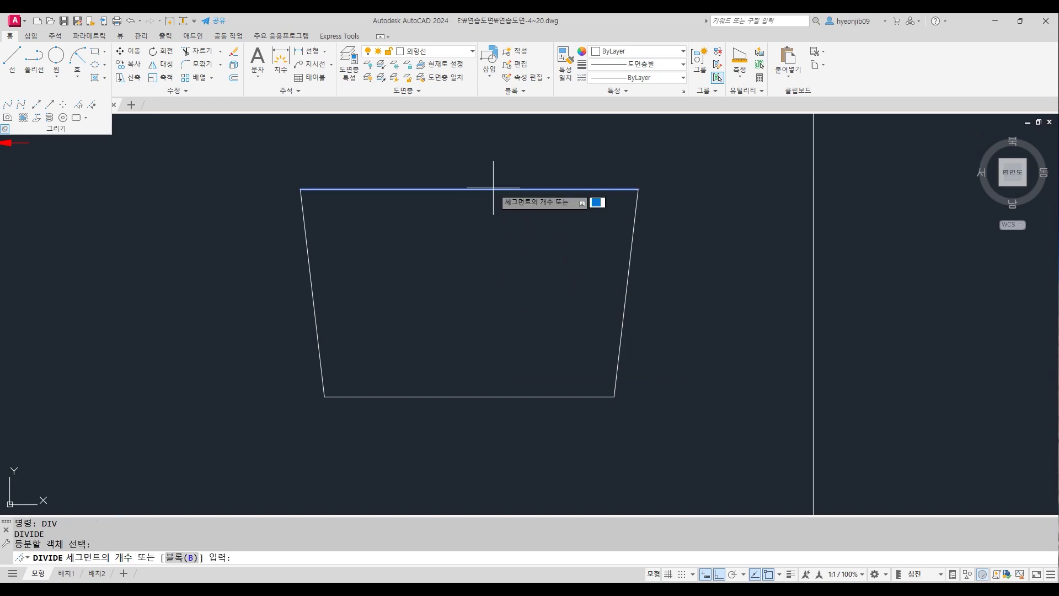
pyautogui.press('Return')
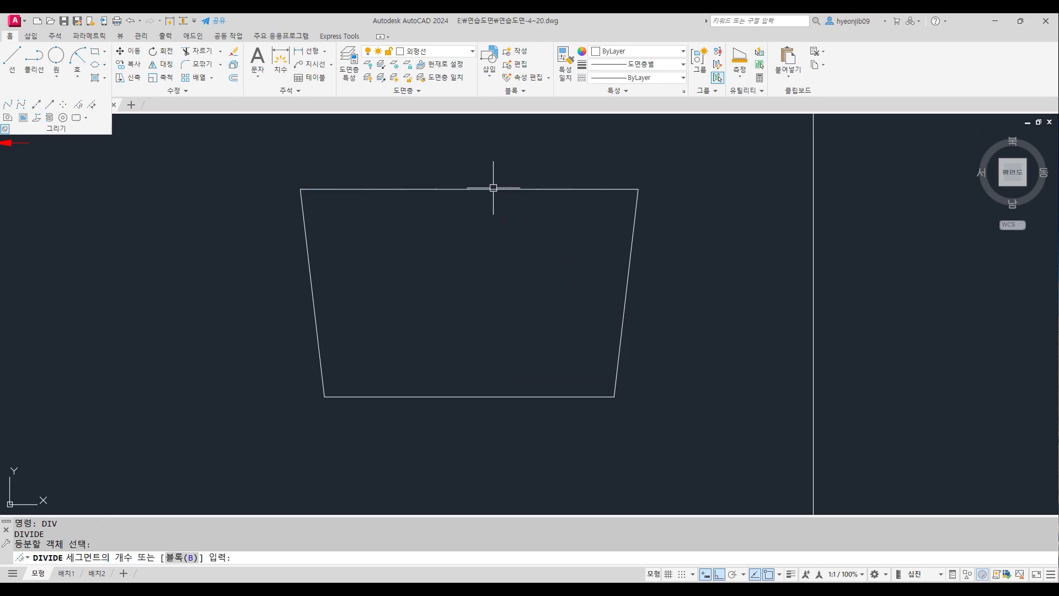
pyautogui.press('Return')
pyautogui.click(503, 396)
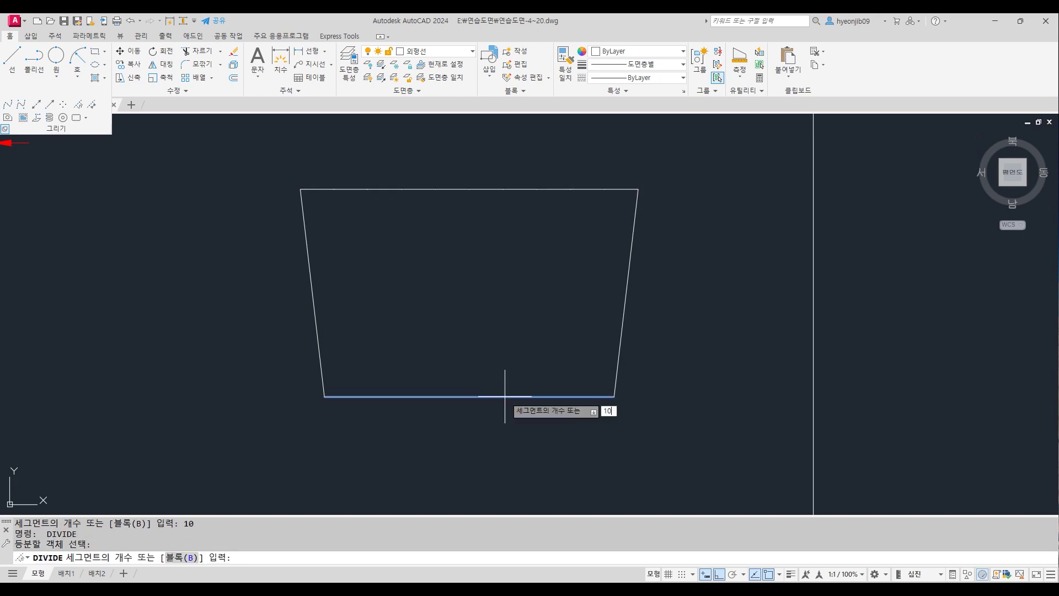
pyautogui.press('Return')
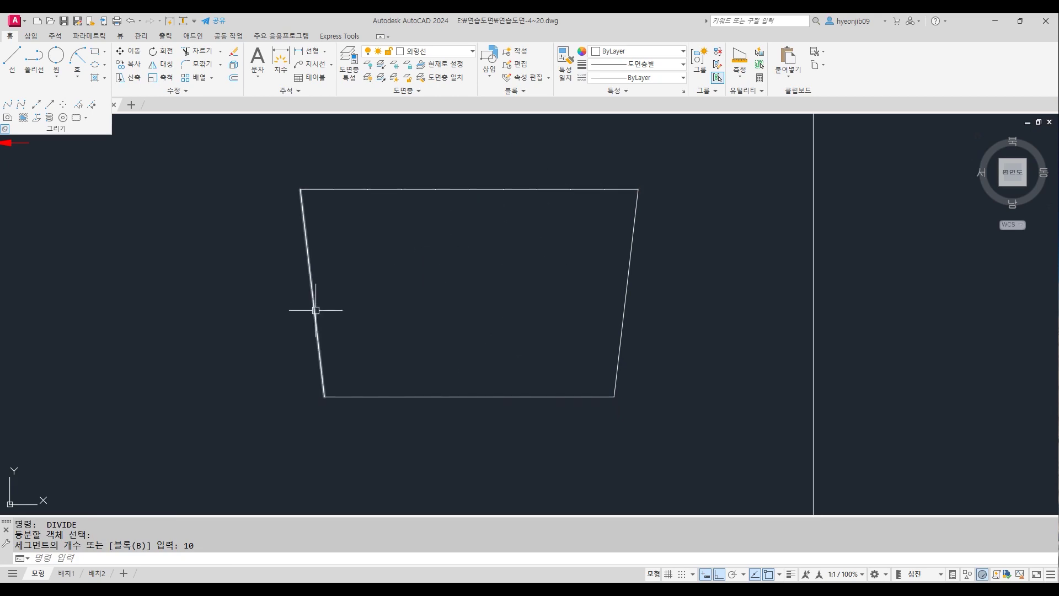
# Divide the left and right slanted sides of the trapezoid into 4 equal segments each.
pyautogui.press('Return')
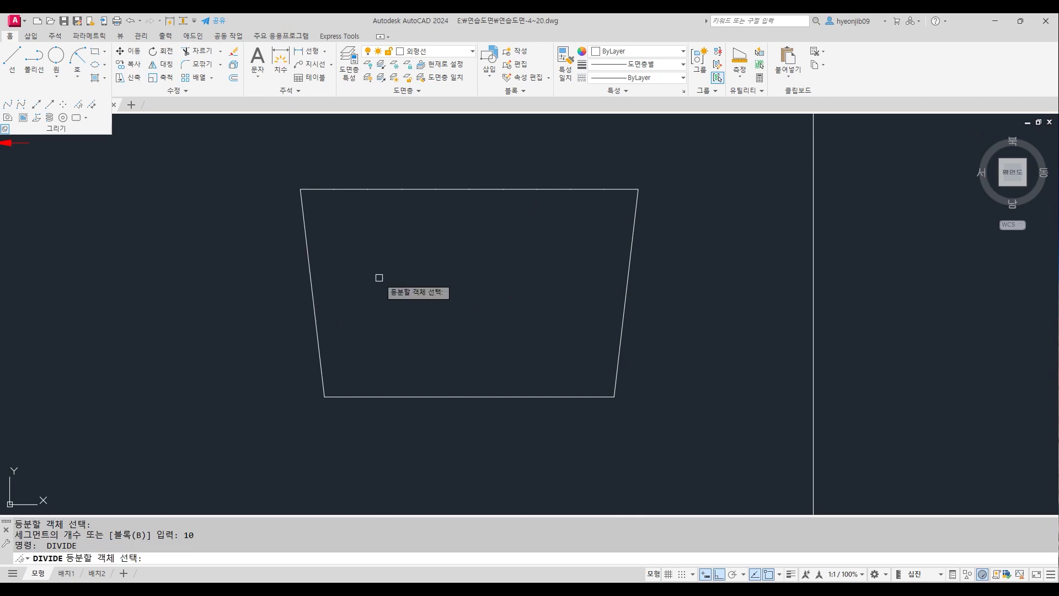
pyautogui.click(313, 279)
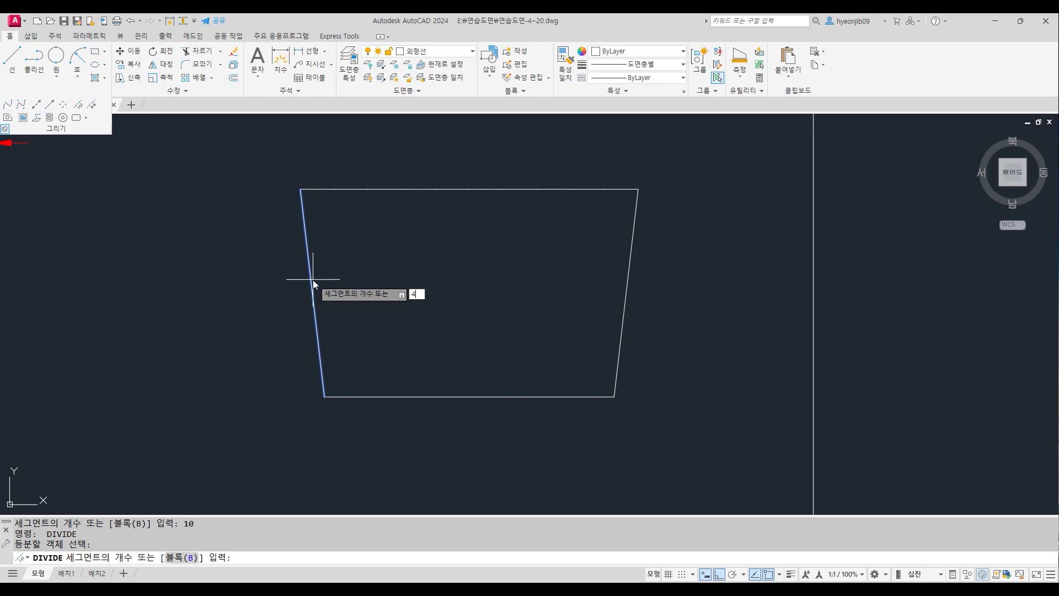
pyautogui.write('4')
pyautogui.press('Return')
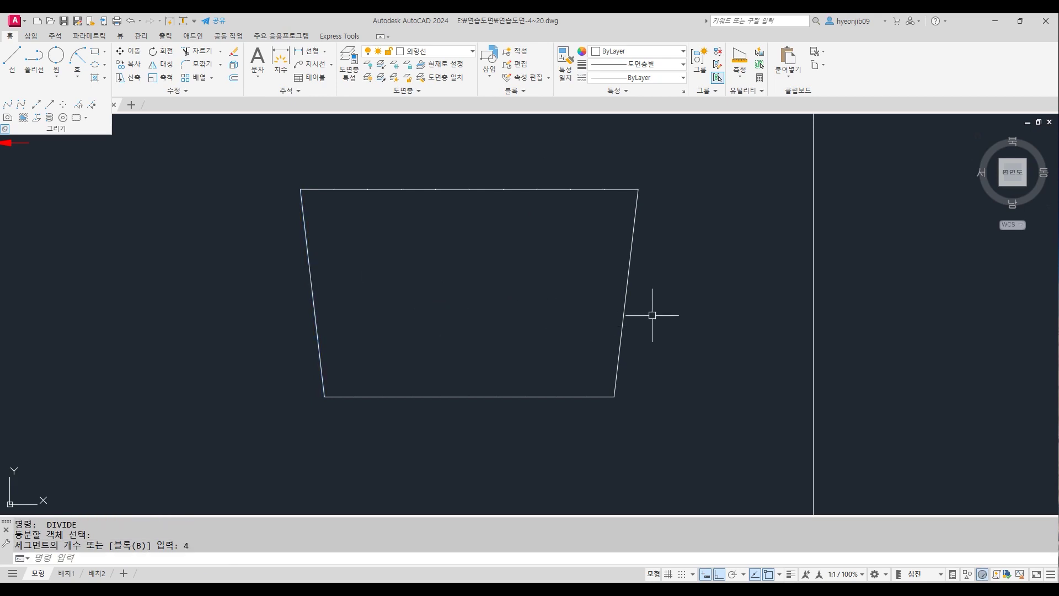
pyautogui.press('Return')
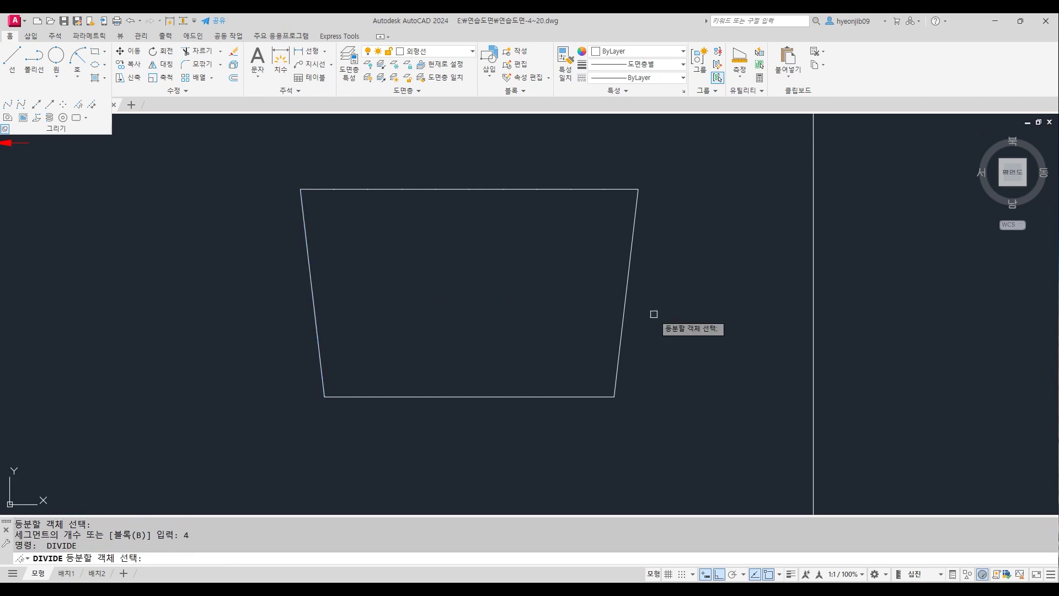
pyautogui.click(629, 265)
pyautogui.press('Return')
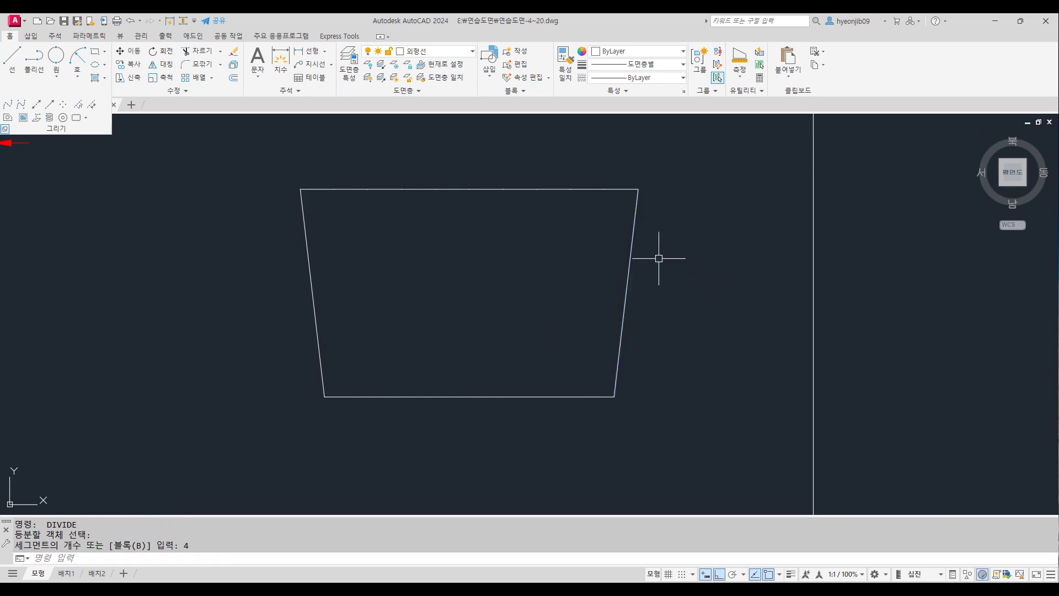
# Set the point style to the circle with an X through it.
pyautogui.click(754, 95)
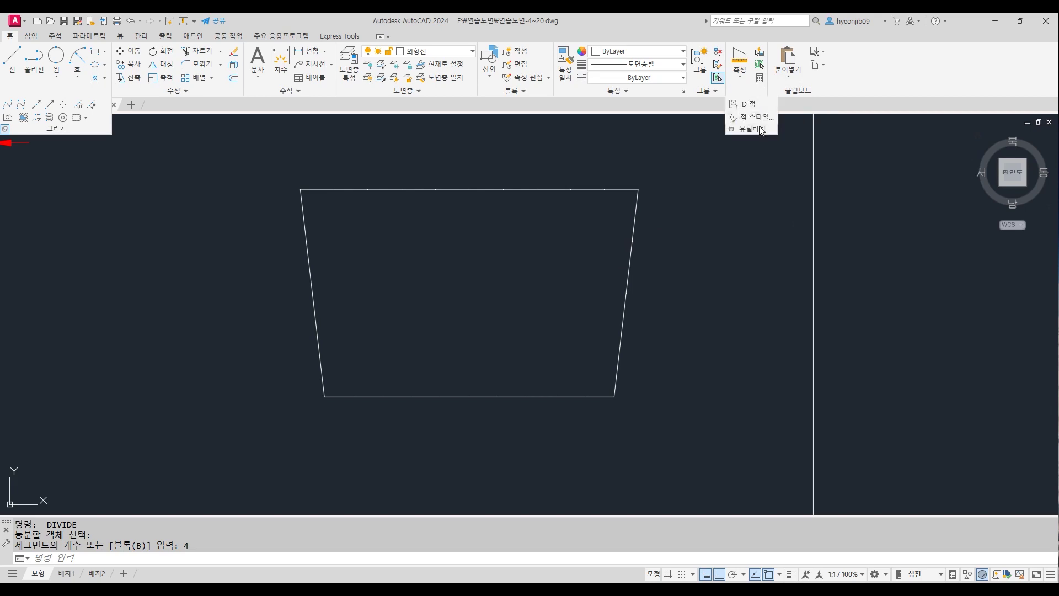
pyautogui.click(763, 120)
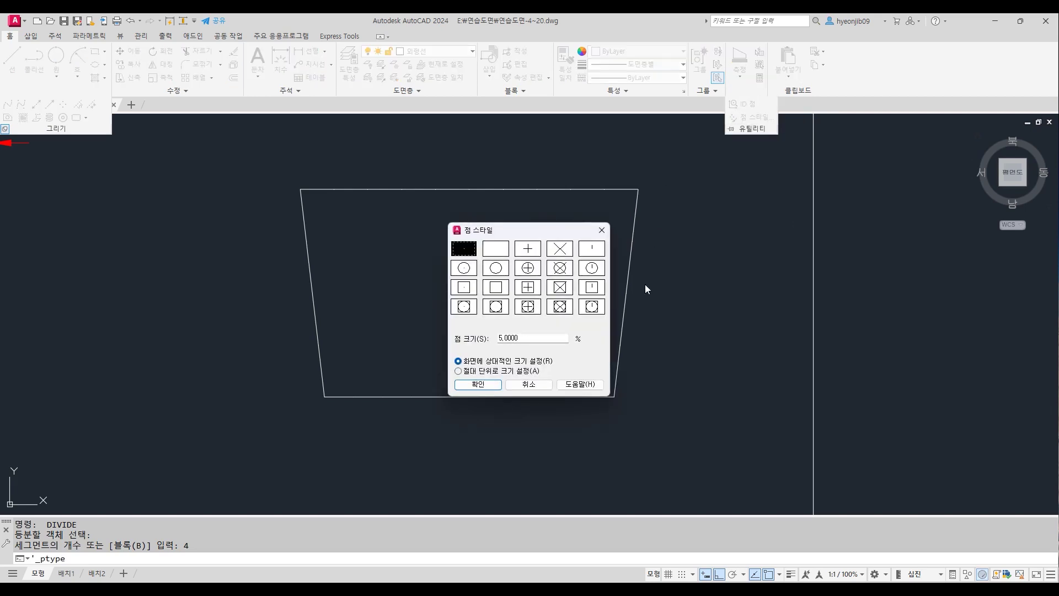
pyautogui.click(566, 269)
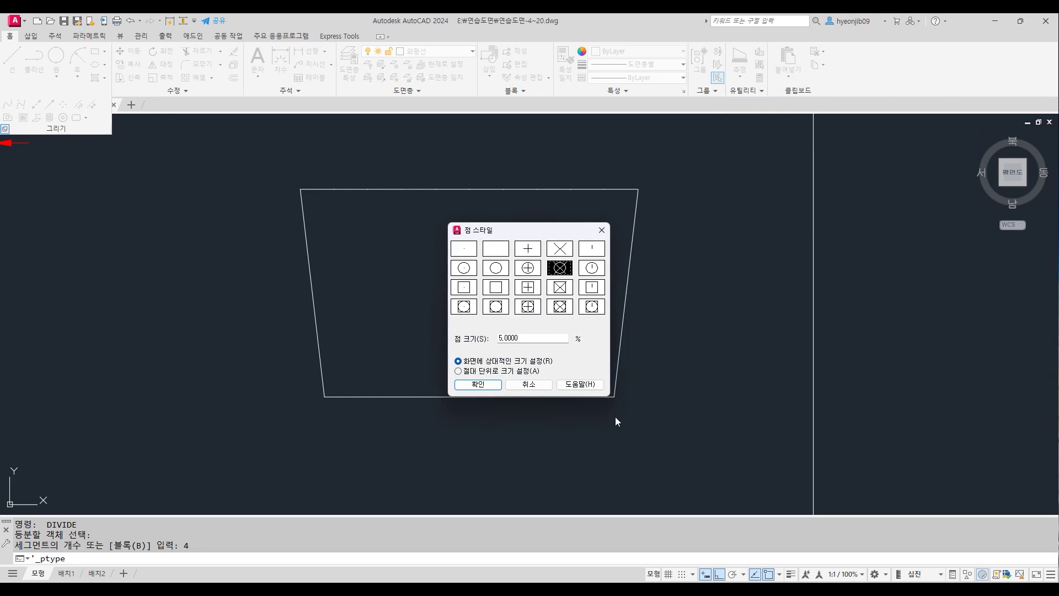
pyautogui.click(485, 385)
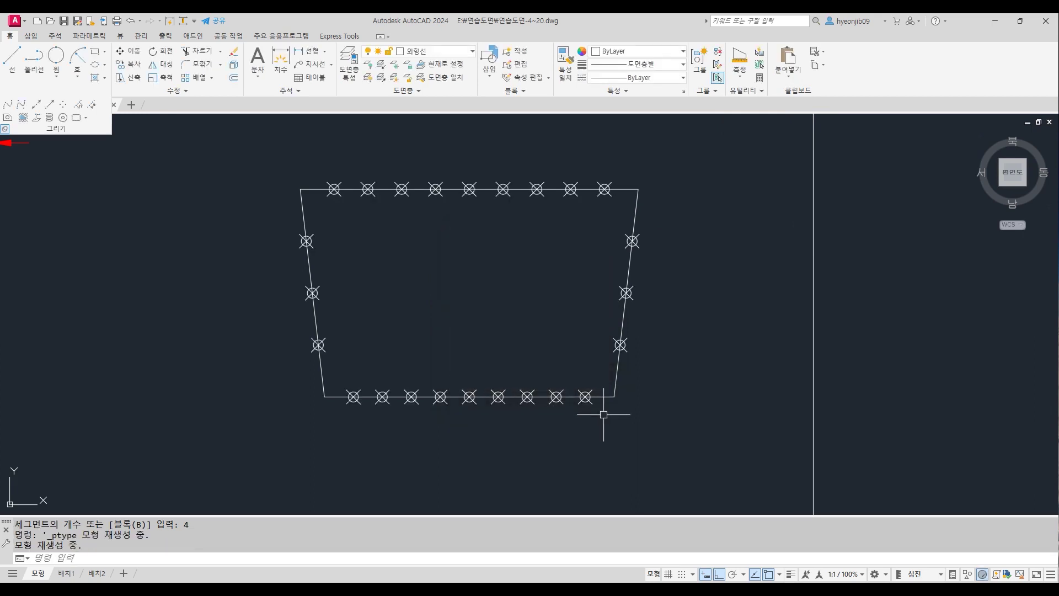
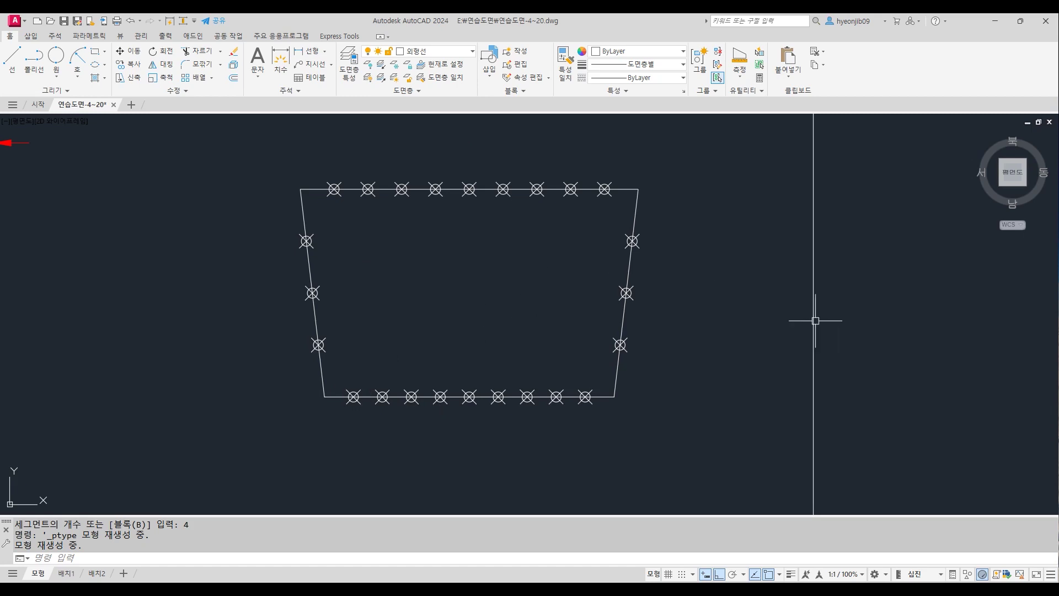
# Check the object snap modes and draw a horizontal line between the uppermost division points of the two slanted sides.
pyautogui.click(779, 575)
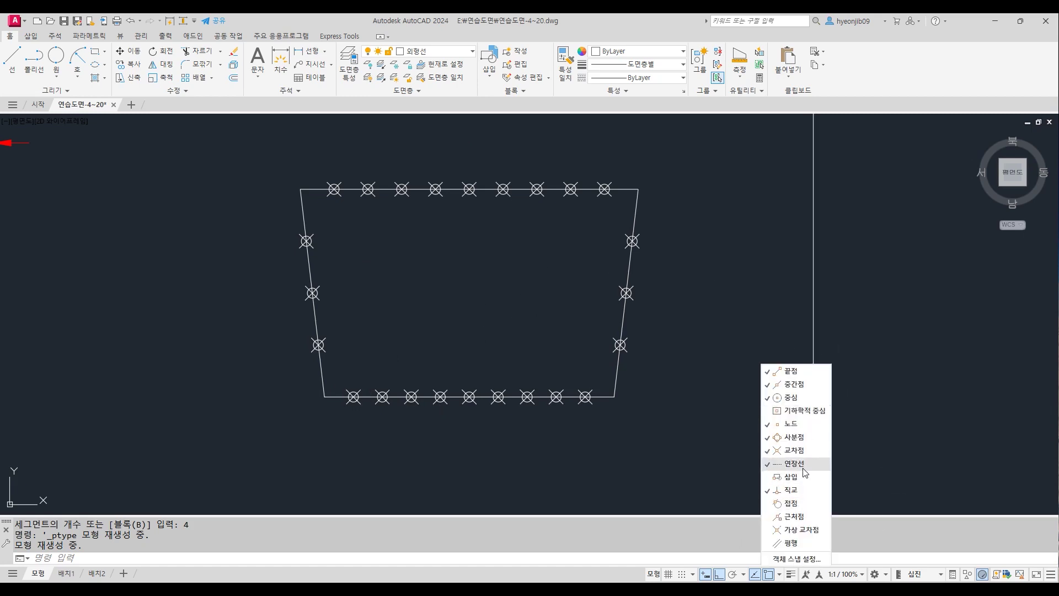
pyautogui.click(671, 441)
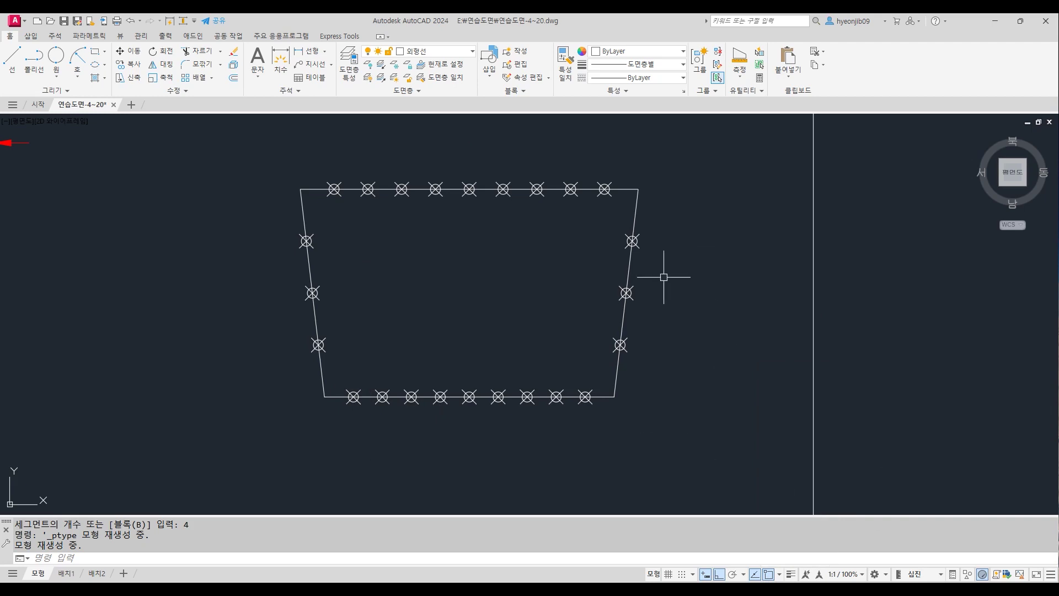
pyautogui.press('Return')
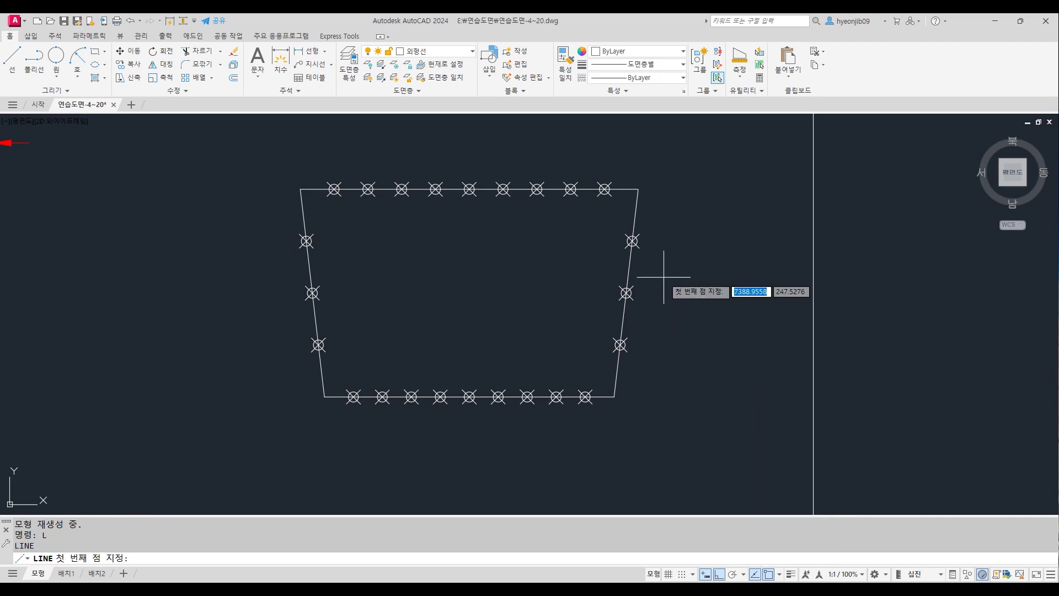
pyautogui.click(307, 241)
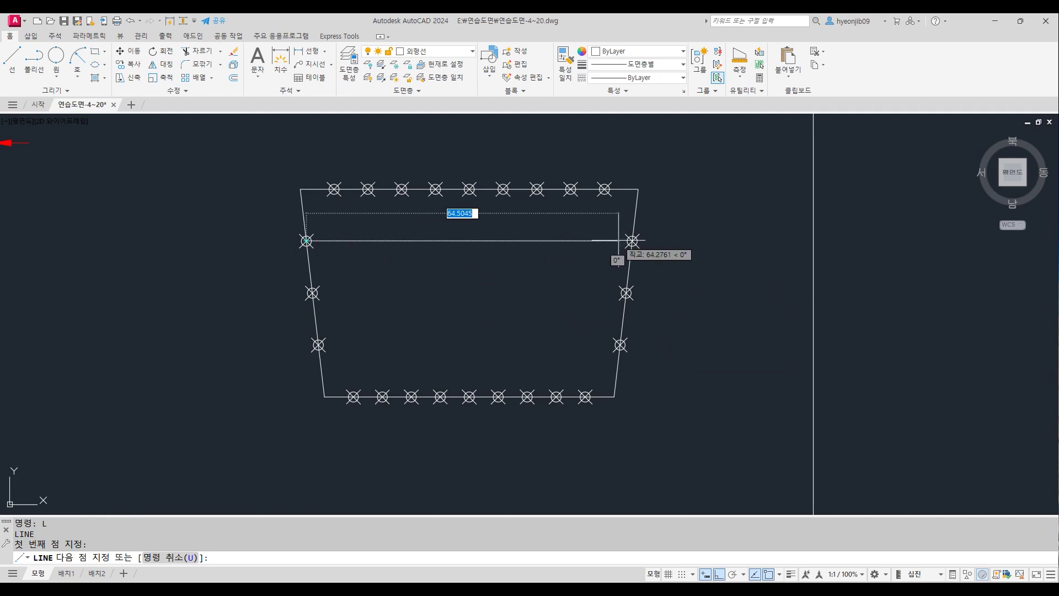
pyautogui.click(633, 241)
pyautogui.press('Return')
# Draw horizontal lines joining the middle and the lowest pairs of division points on the slanted sides.
pyautogui.press('Return')
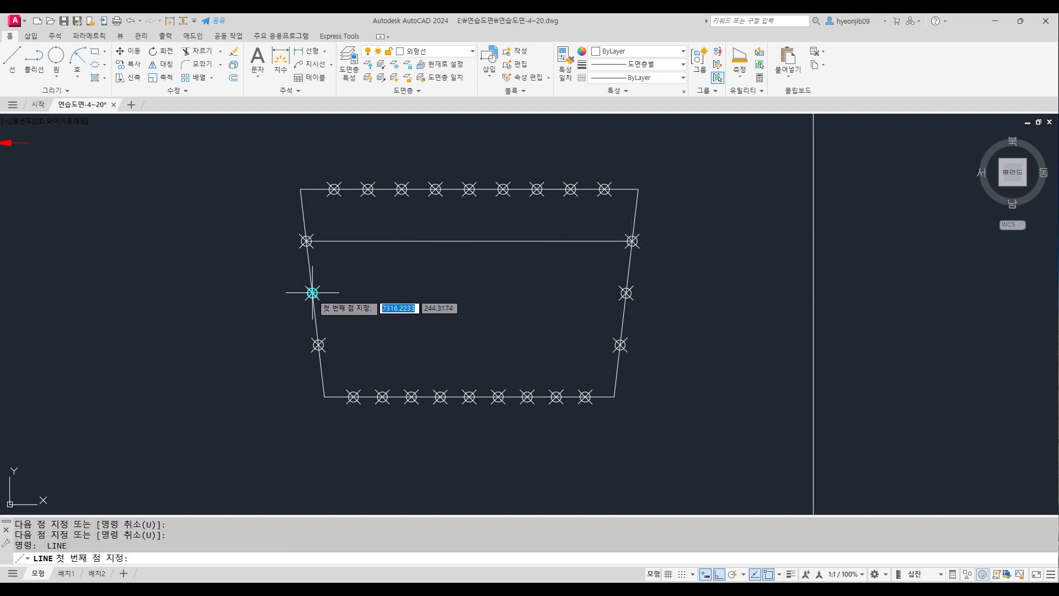
pyautogui.click(312, 293)
pyautogui.click(601, 296)
pyautogui.press('Return')
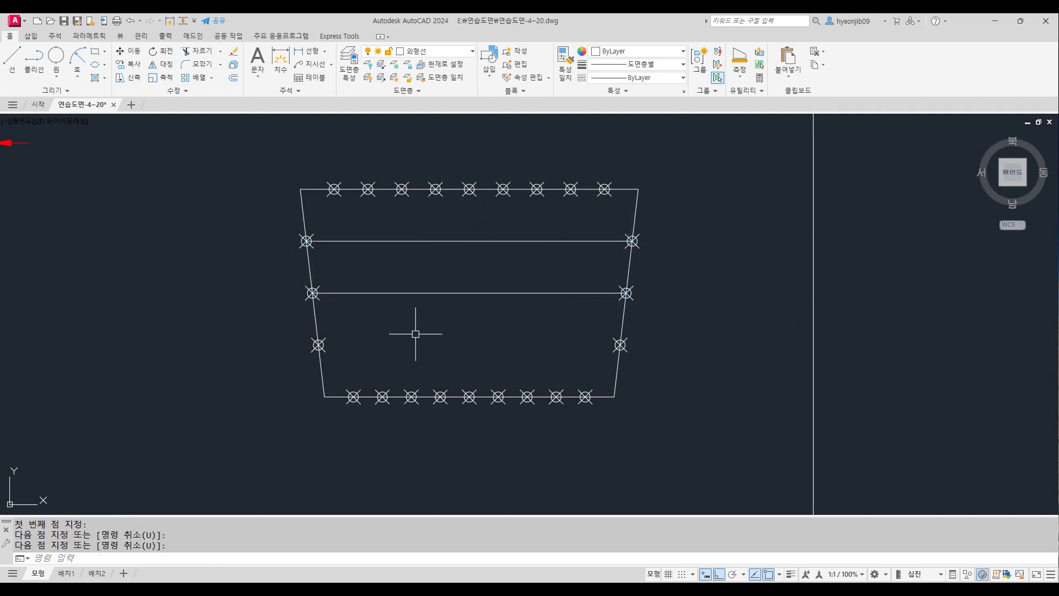
pyautogui.press('Return')
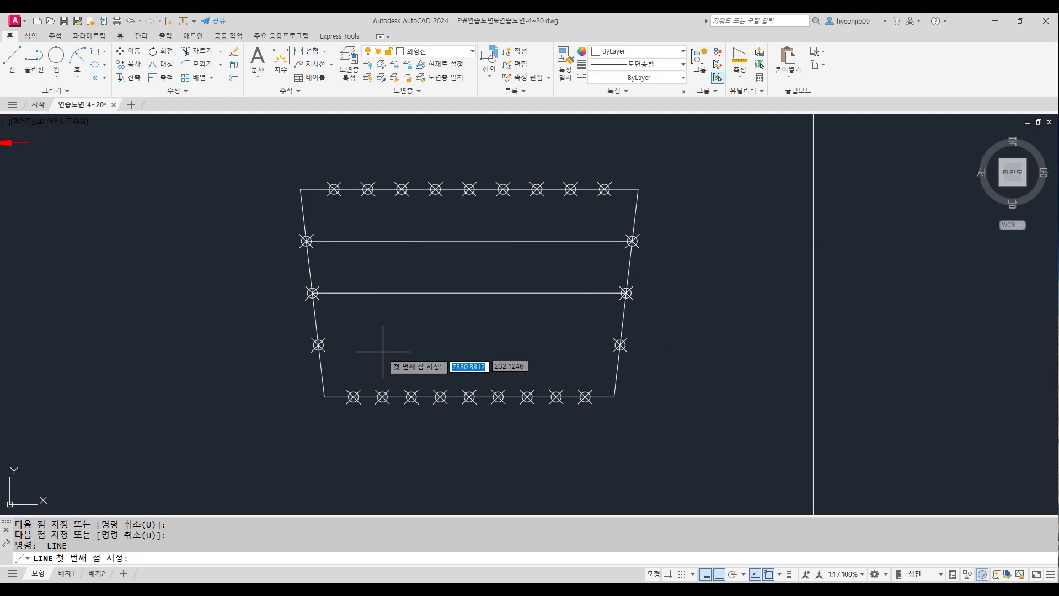
pyautogui.click(318, 345)
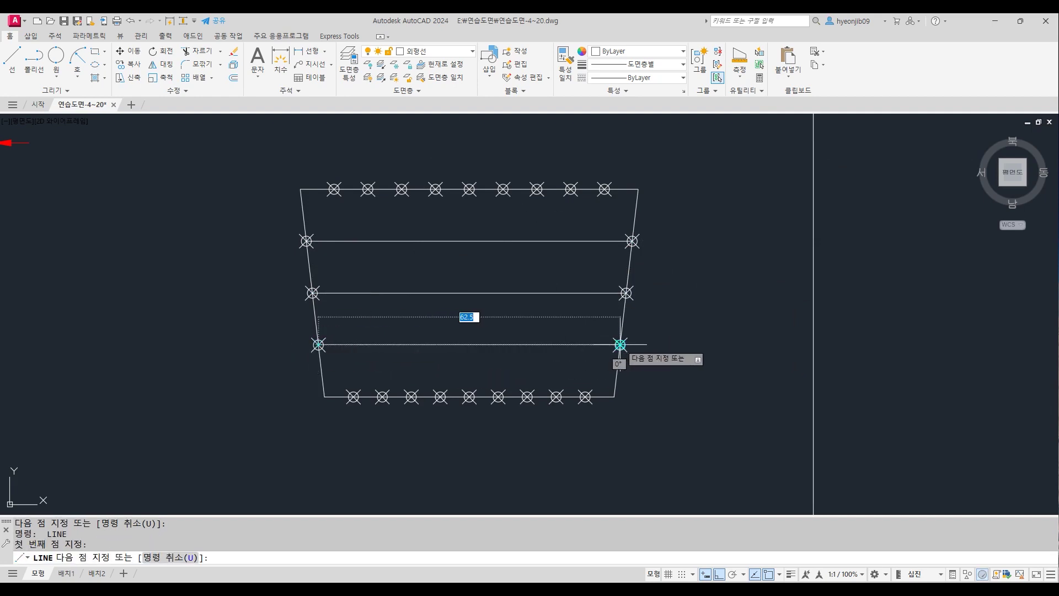
pyautogui.click(620, 345)
pyautogui.press('Return')
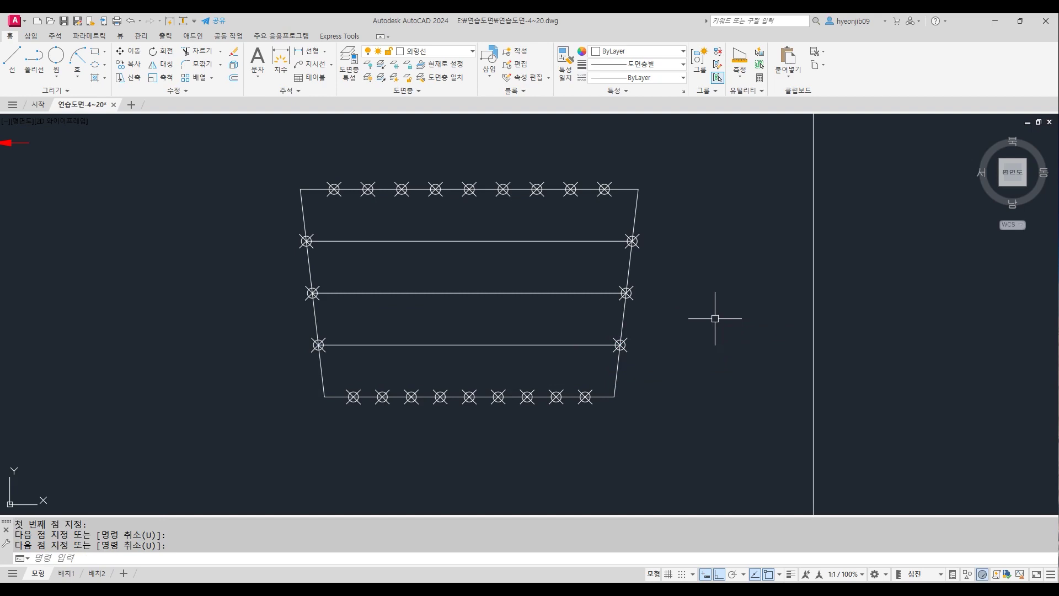
# Draw two lines joining the first and second division points from the left on the trapezoid's top and bottom edges.
pyautogui.press('Return')
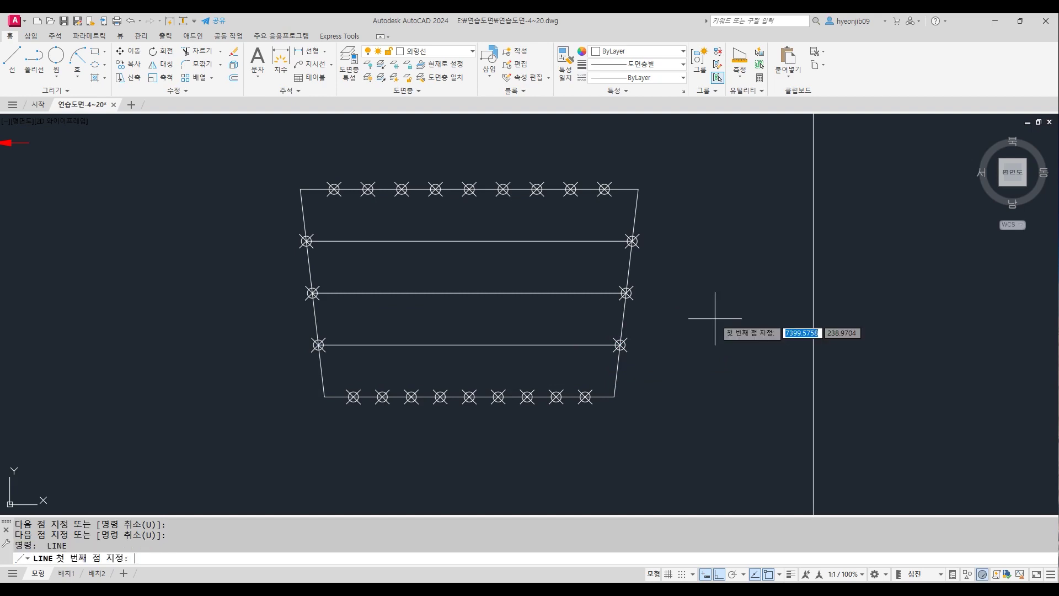
pyautogui.click(334, 189)
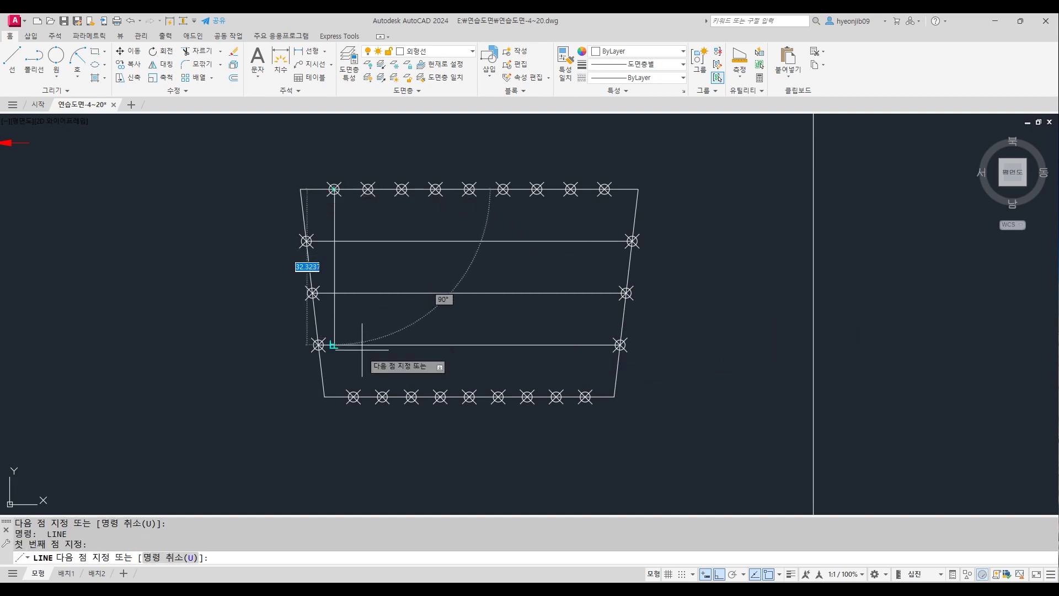
pyautogui.click(353, 396)
pyautogui.press('Return')
pyautogui.press('Return')
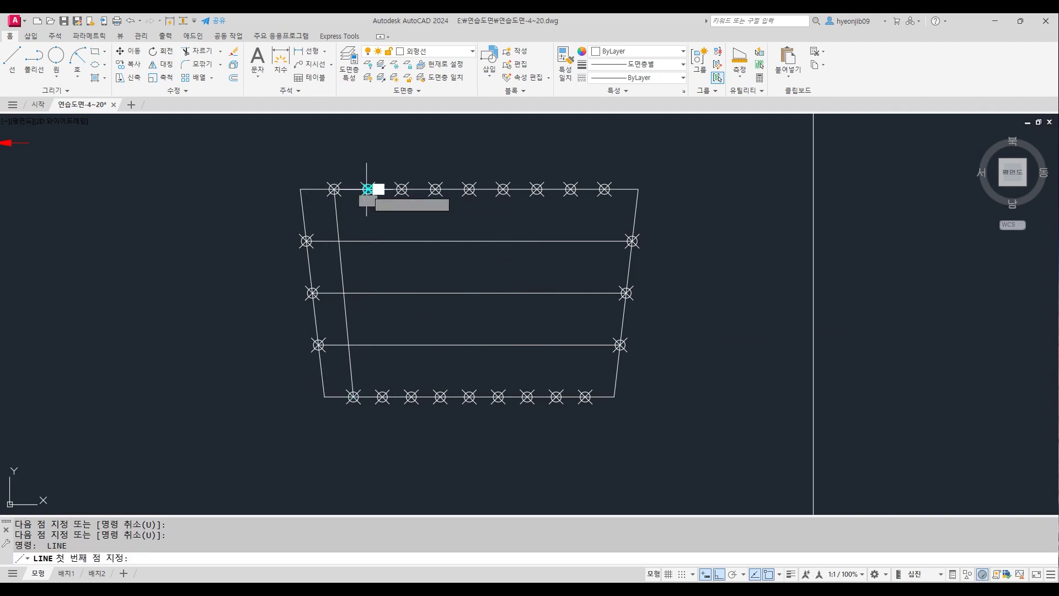
pyautogui.click(368, 189)
pyautogui.click(383, 396)
pyautogui.press('Return')
# Draw lines joining the third, fourth and middle division points of the trapezoid's top edge to their counterparts on the bottom edge.
pyautogui.press('Return')
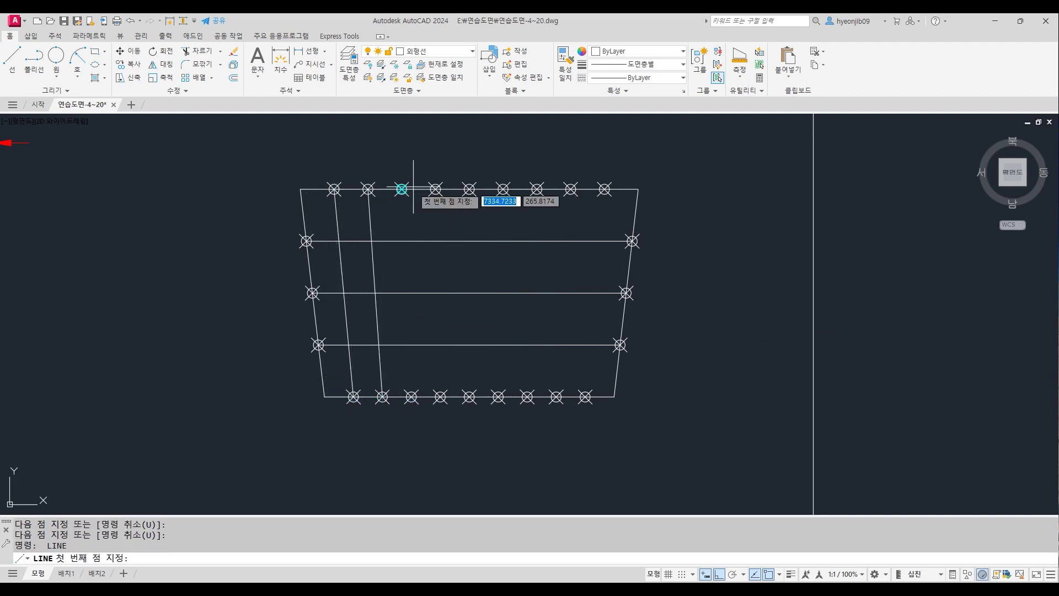
pyautogui.click(402, 189)
pyautogui.click(411, 397)
pyautogui.press('Return')
pyautogui.press('Return')
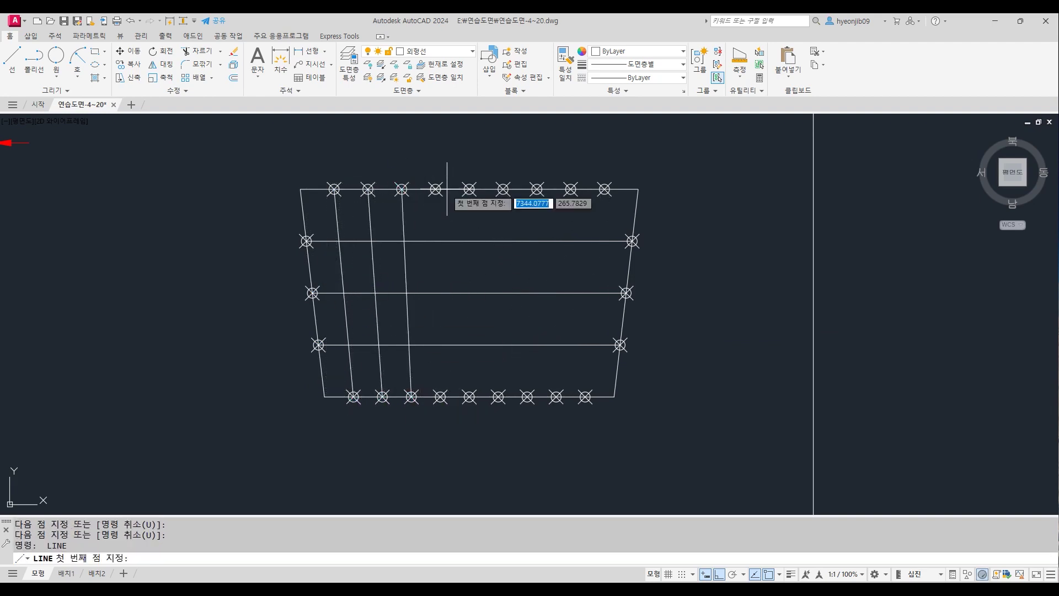
pyautogui.click(436, 190)
pyautogui.click(440, 396)
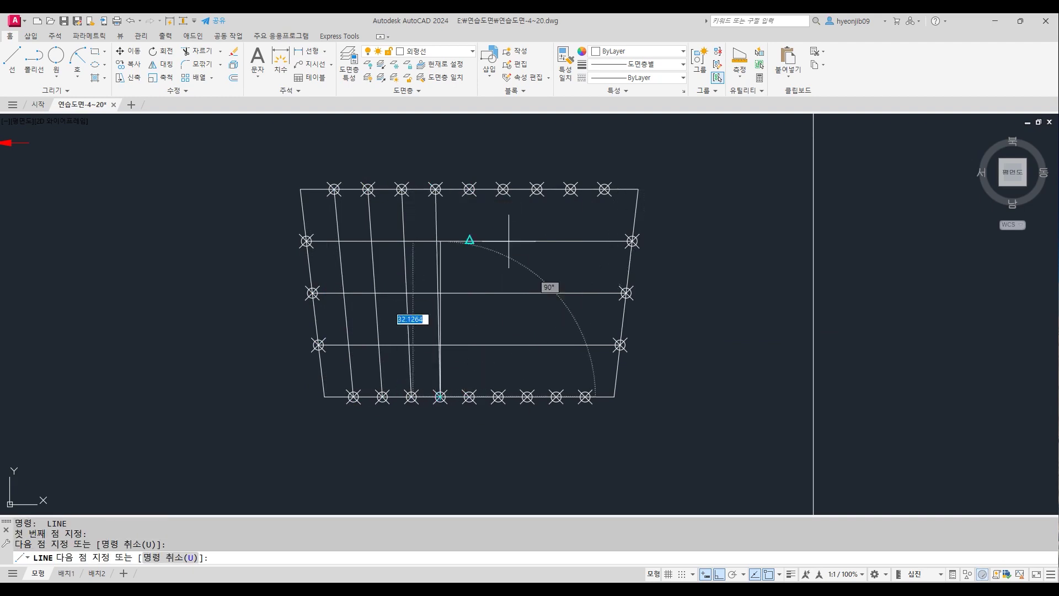
pyautogui.press('Return')
pyautogui.press('Return')
pyautogui.click(470, 189)
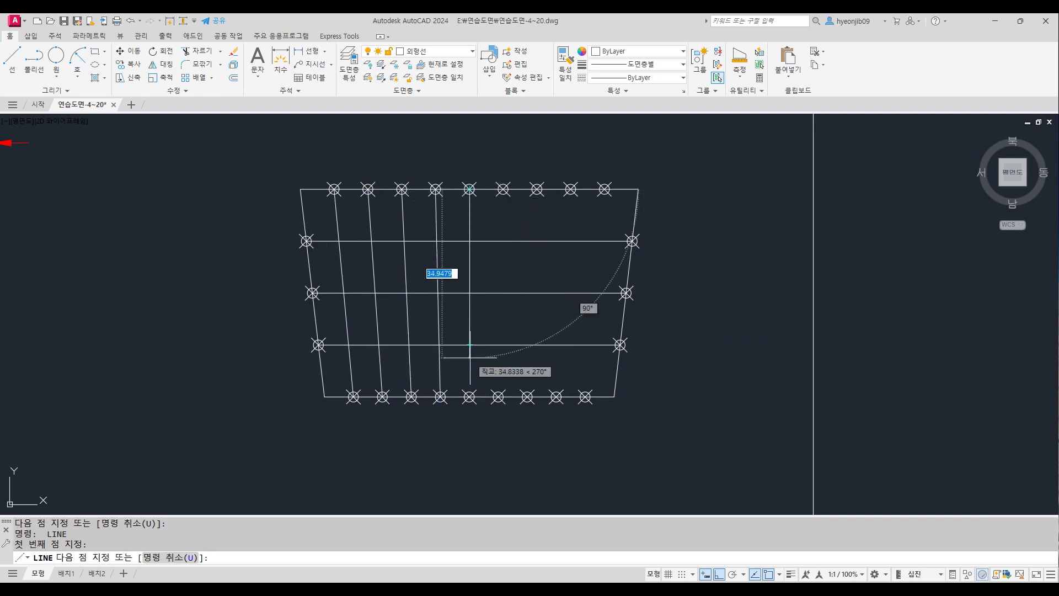
pyautogui.click(470, 397)
pyautogui.press('Return')
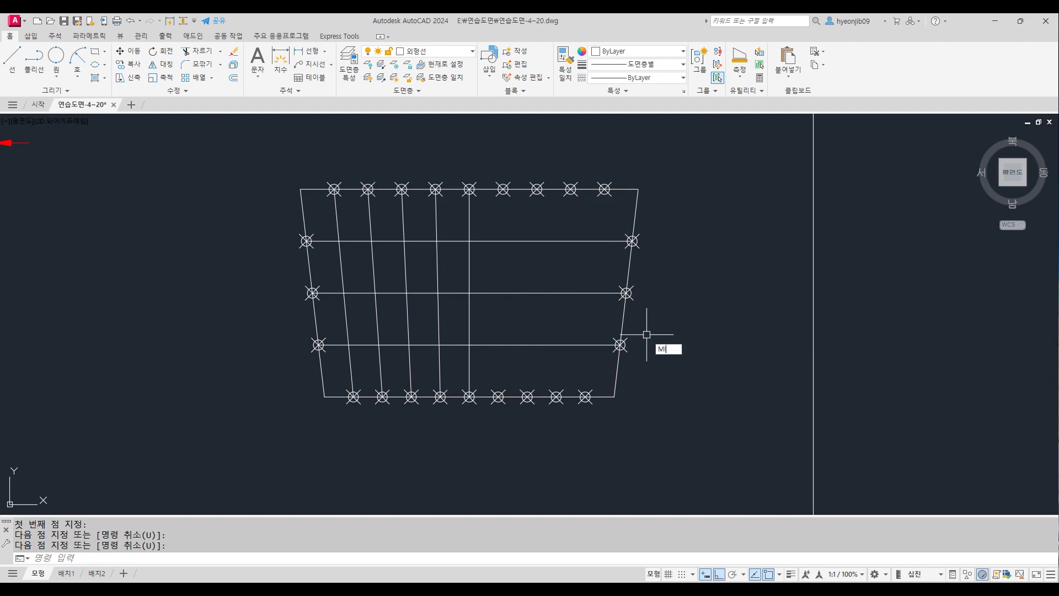
# Mirror the four slanted grid lines left of the middle about the vertical centre line, keeping the originals.
pyautogui.press('Return')
pyautogui.click(461, 220)
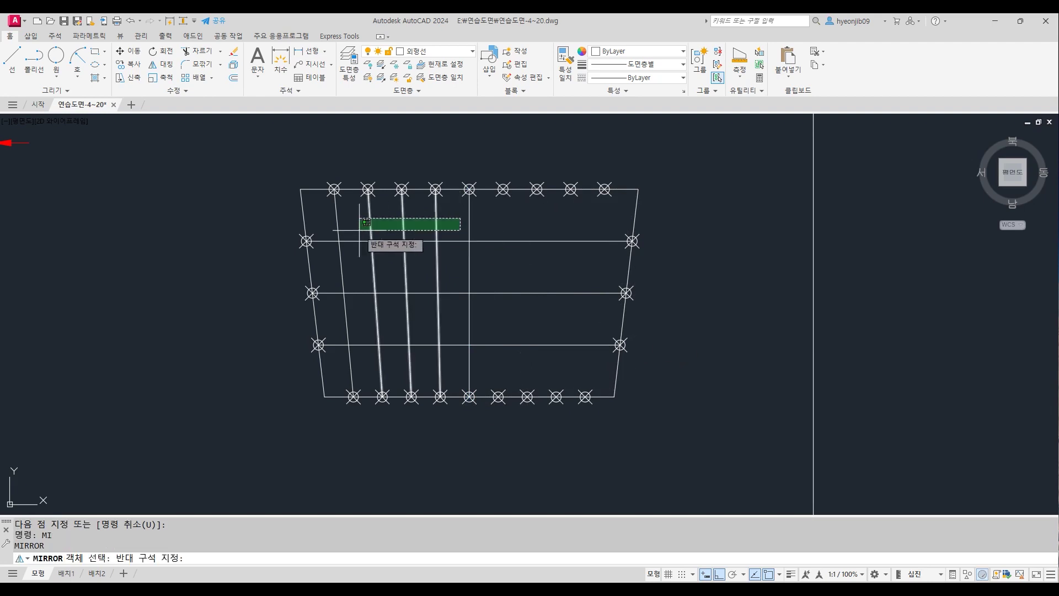
pyautogui.click(334, 214)
pyautogui.press('Return')
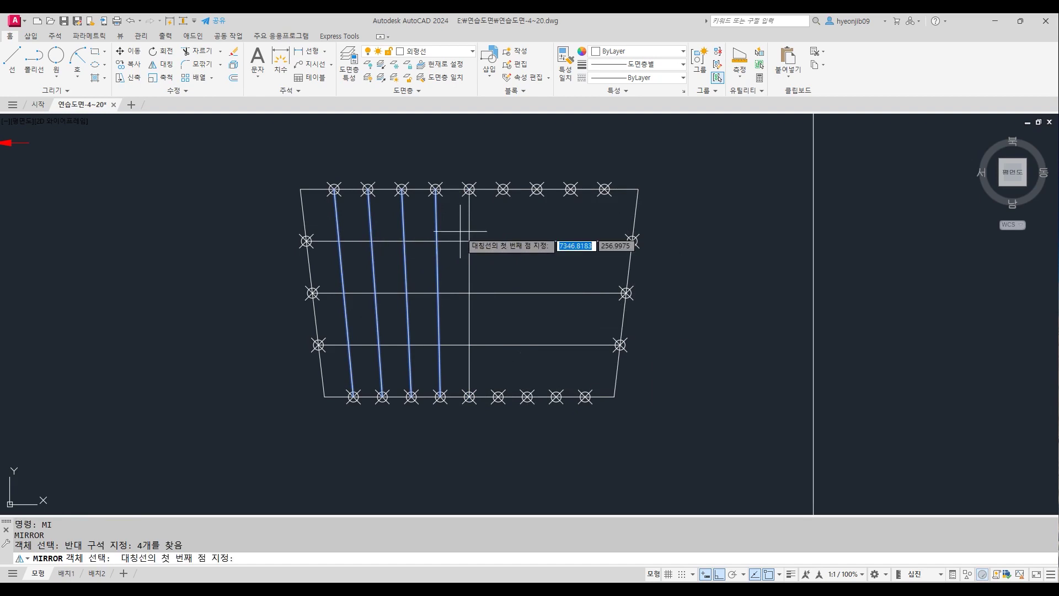
pyautogui.click(470, 189)
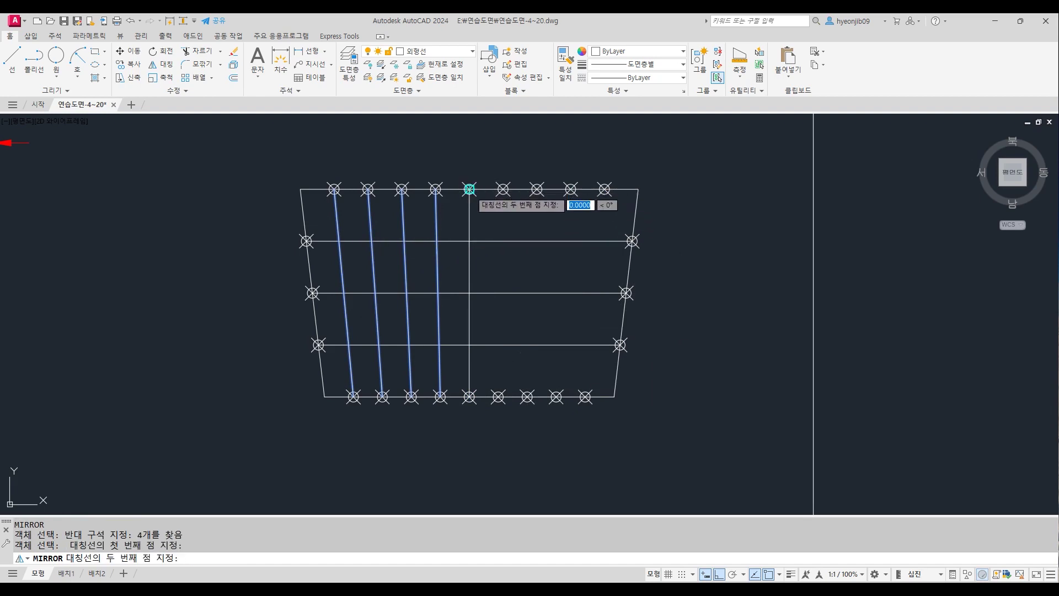
pyautogui.click(470, 396)
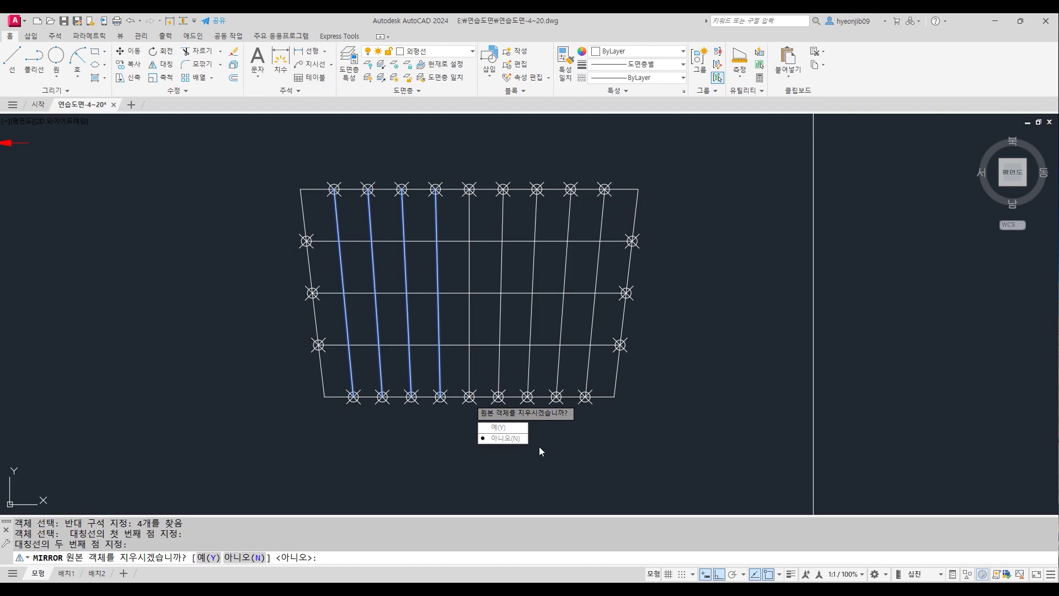
pyautogui.click(515, 437)
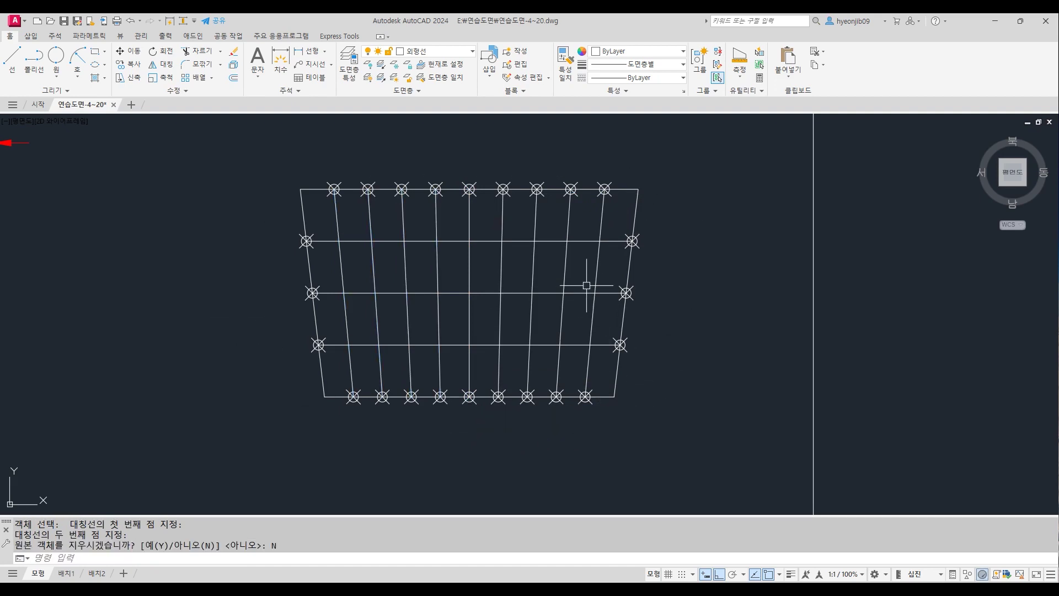
# Set the point style to the plain single dot.
pyautogui.click(761, 91)
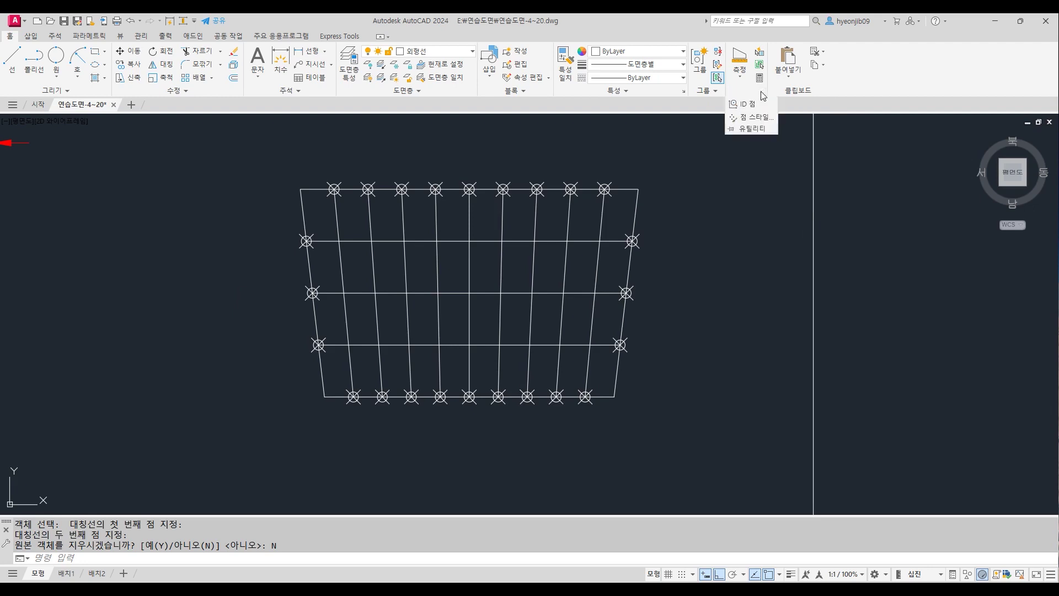
pyautogui.click(755, 119)
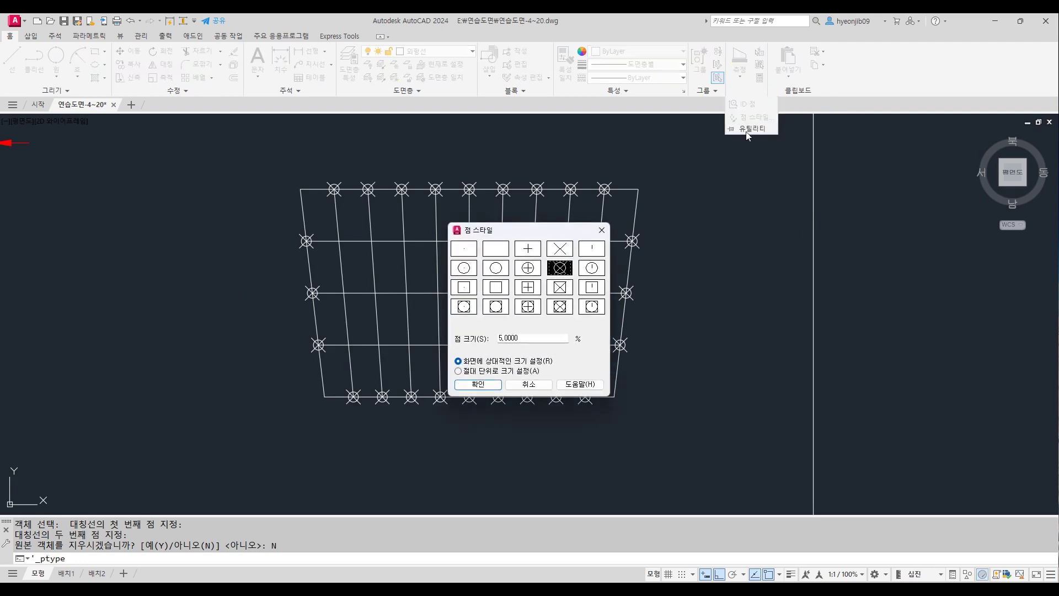
pyautogui.click(464, 249)
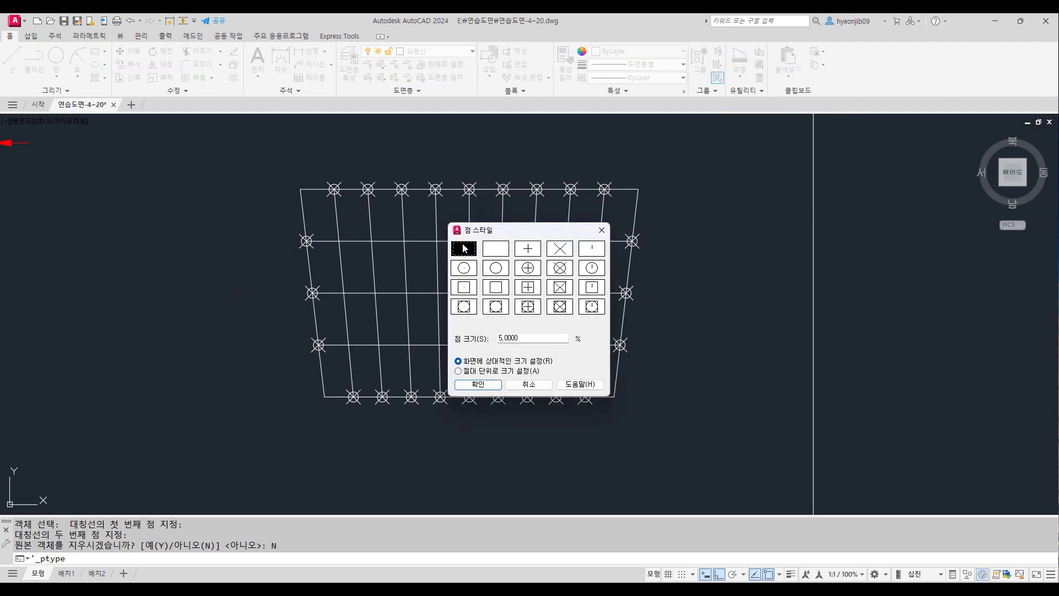
pyautogui.click(478, 385)
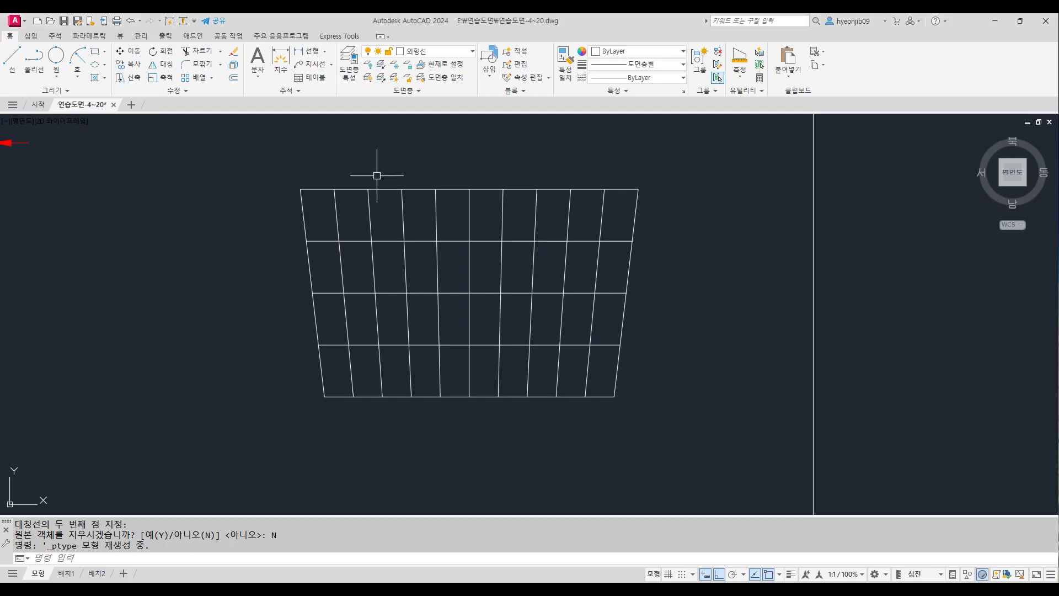
# With ortho mode off, draw a line 17 long at 144° outward from the trapezoid's upper-left corner.
pyautogui.moveTo(409, 165); pyautogui.dragTo(451, 203, button='middle')
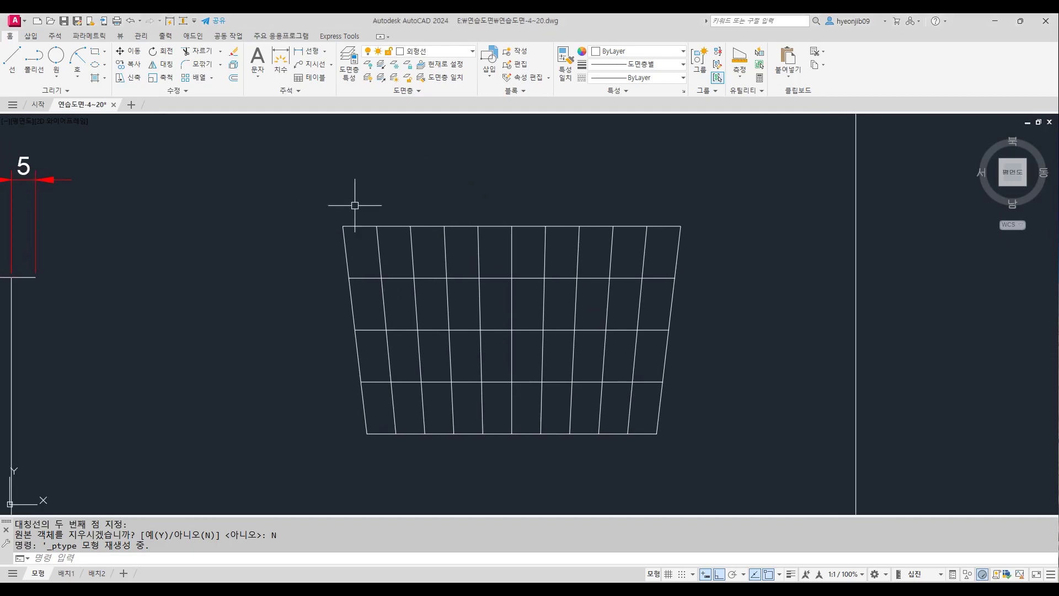
pyautogui.press('Return')
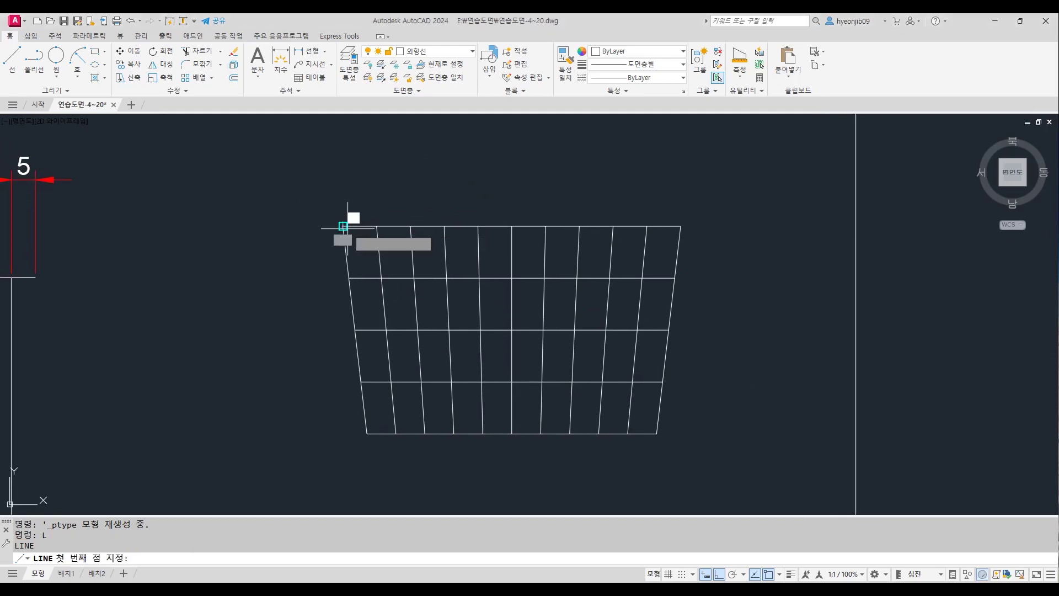
pyautogui.click(343, 226)
pyautogui.press('F8')
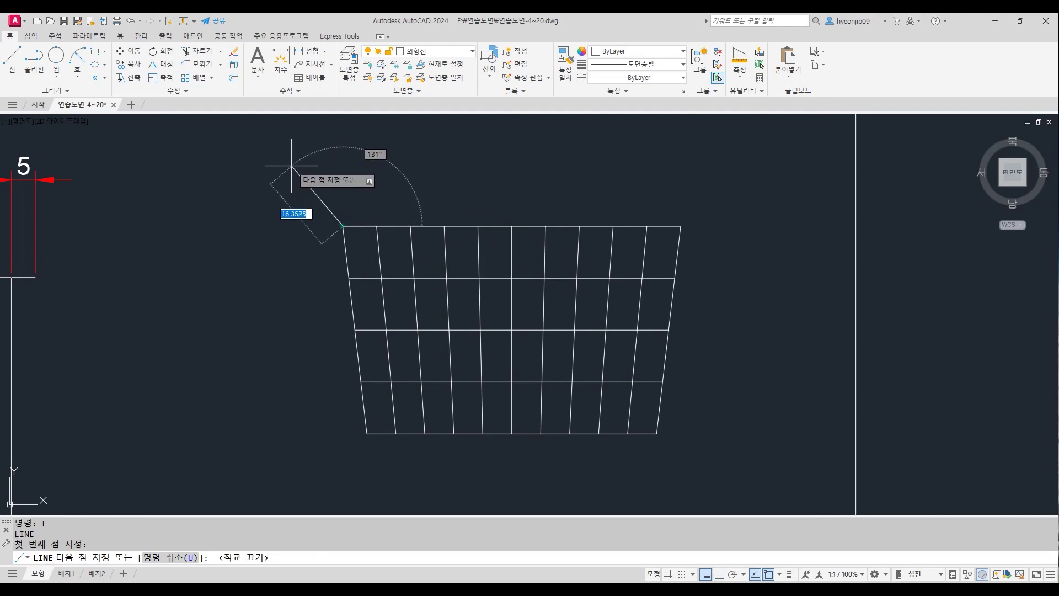
pyautogui.write('17')
pyautogui.press('Tab')
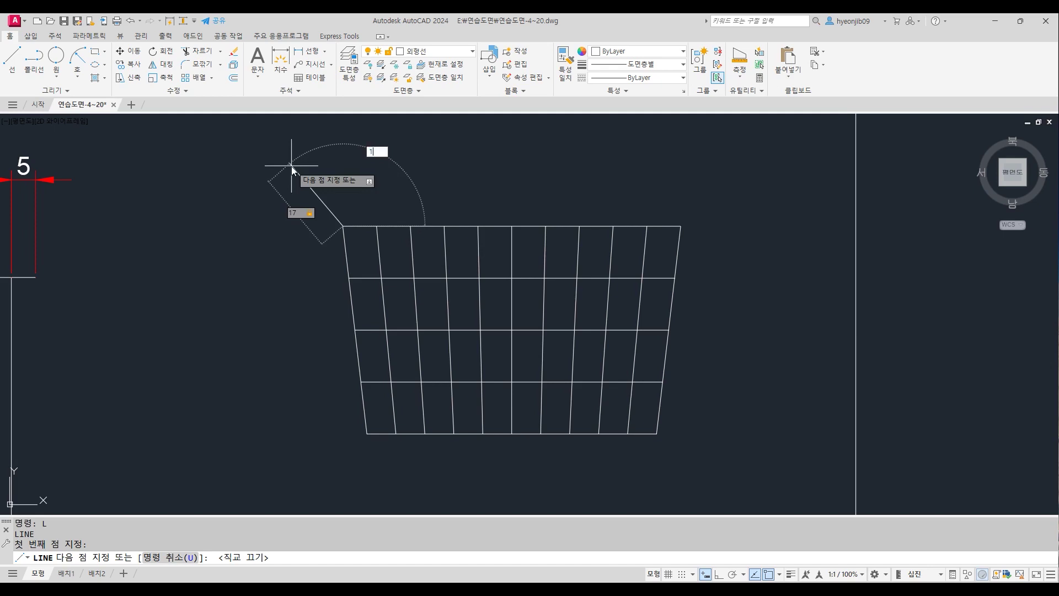
pyautogui.write('144')
pyautogui.press('Return')
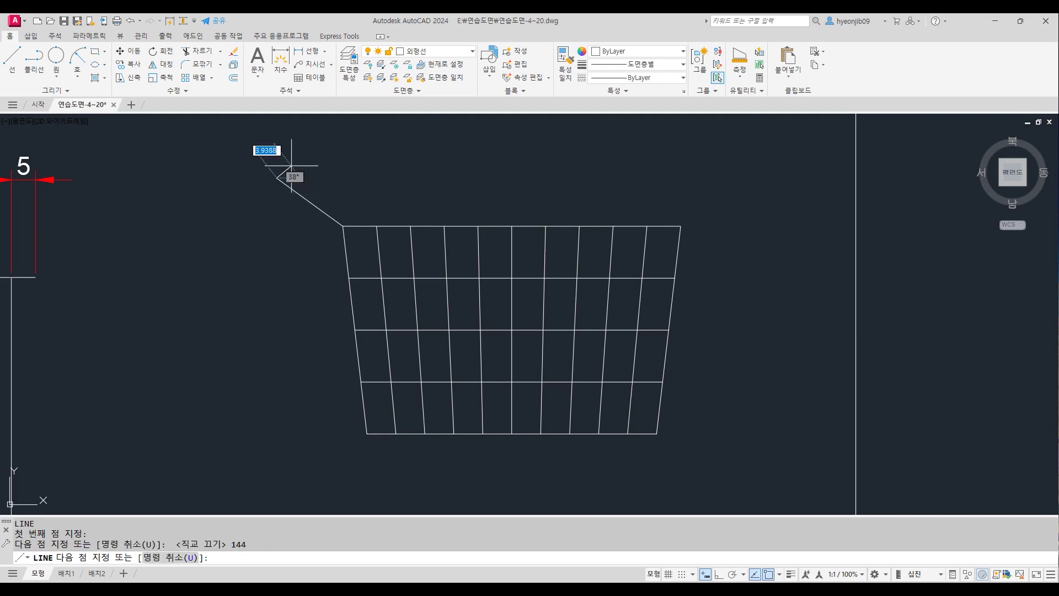
# Draw a line 15 units long at 127°, running down and outward from the basket's lower-left corner.
pyautogui.press('Return')
pyautogui.moveTo(450, 378); pyautogui.dragTo(456, 309, button='middle')
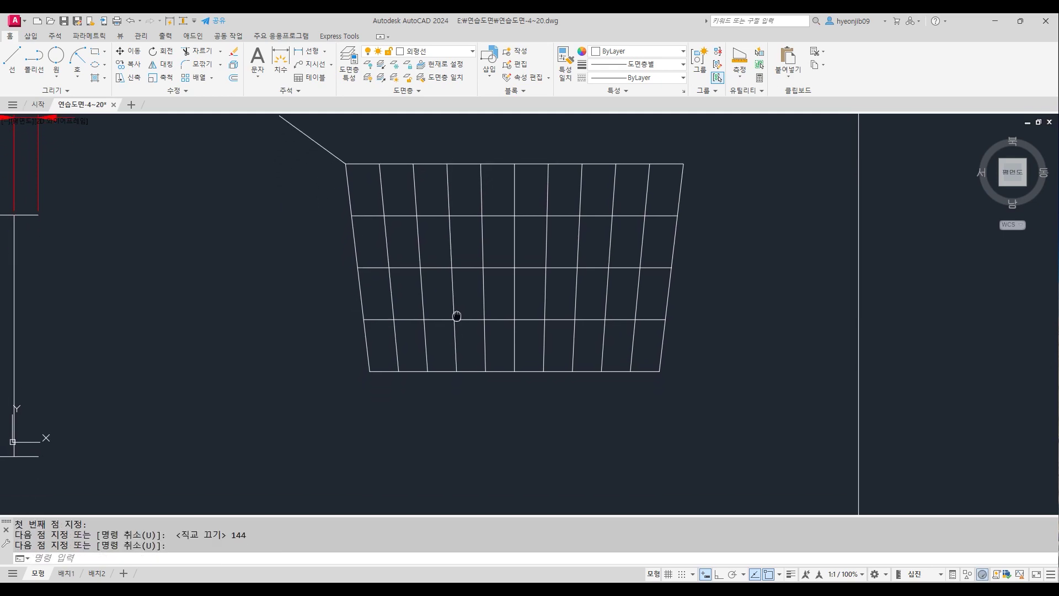
pyautogui.press('Return')
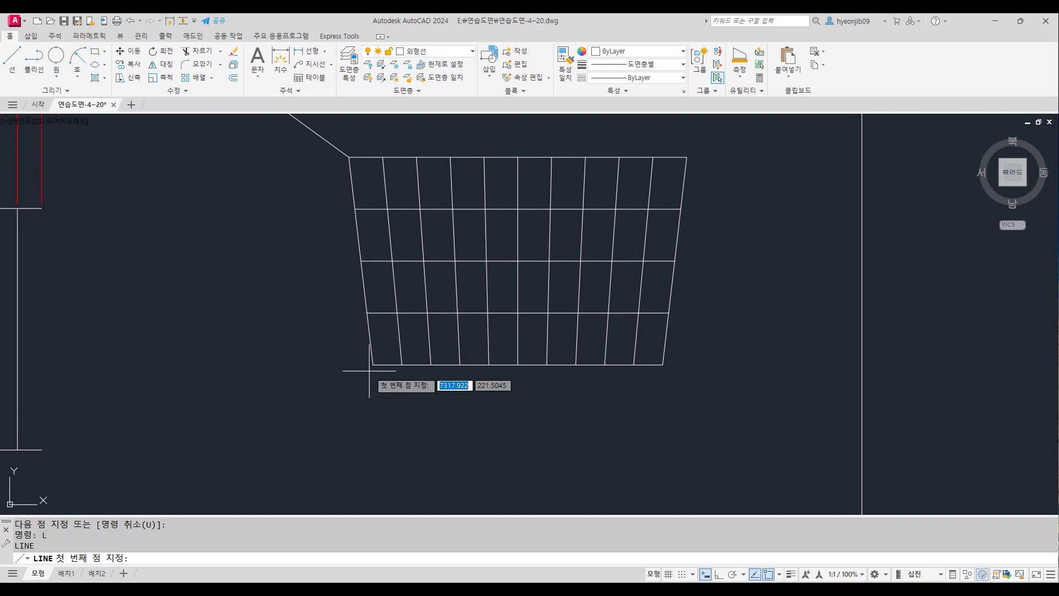
pyautogui.click(373, 364)
pyautogui.write('15')
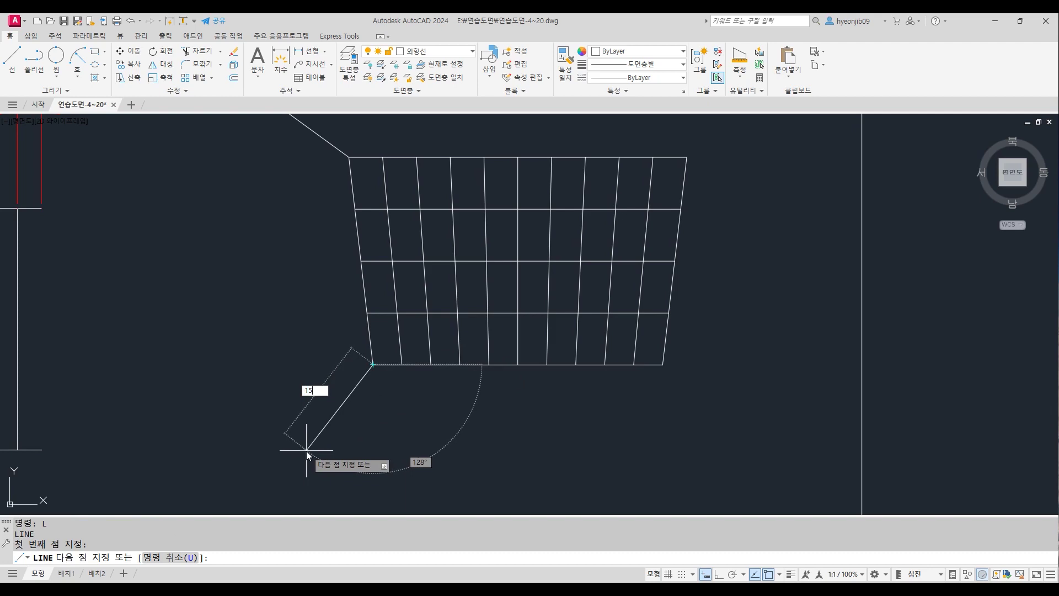
pyautogui.press('Tab')
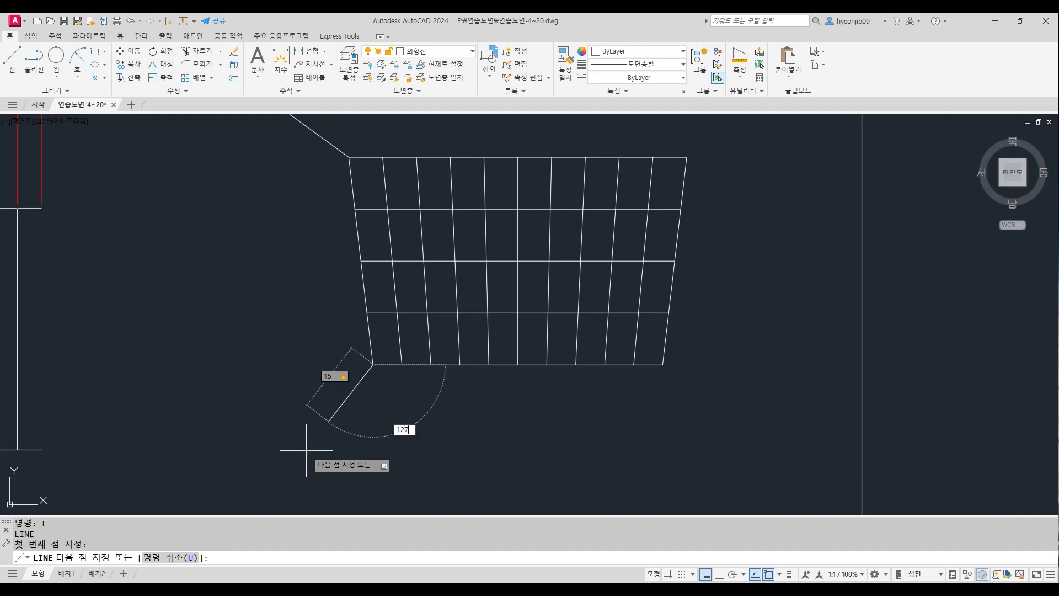
pyautogui.write('127')
pyautogui.press('Return')
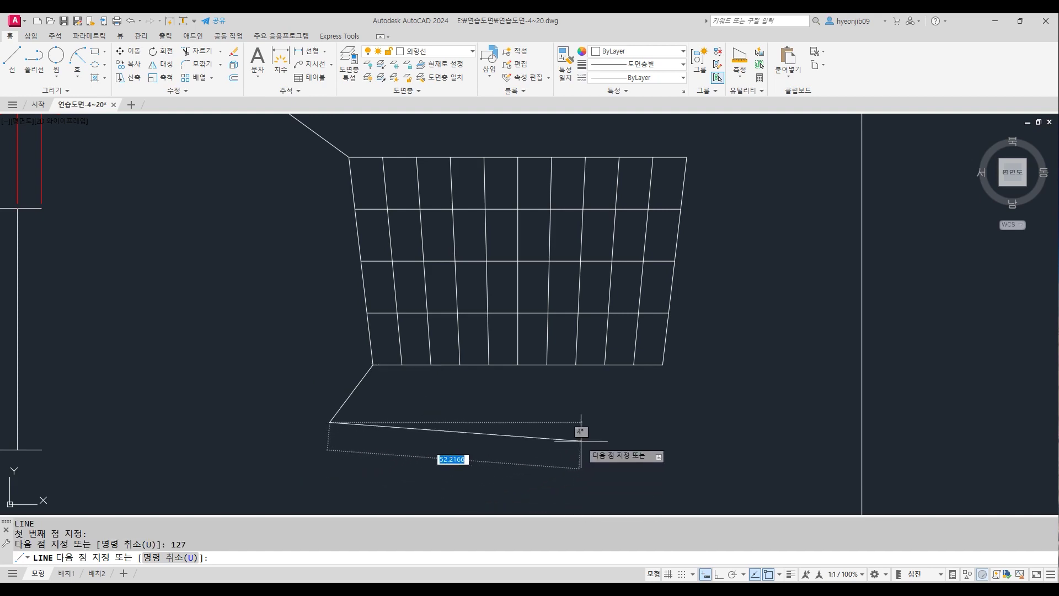
# With ortho mode on, continue with a horizontal line running right from the slanted line's lower end to beyond the basket's right side.
pyautogui.press('F8')
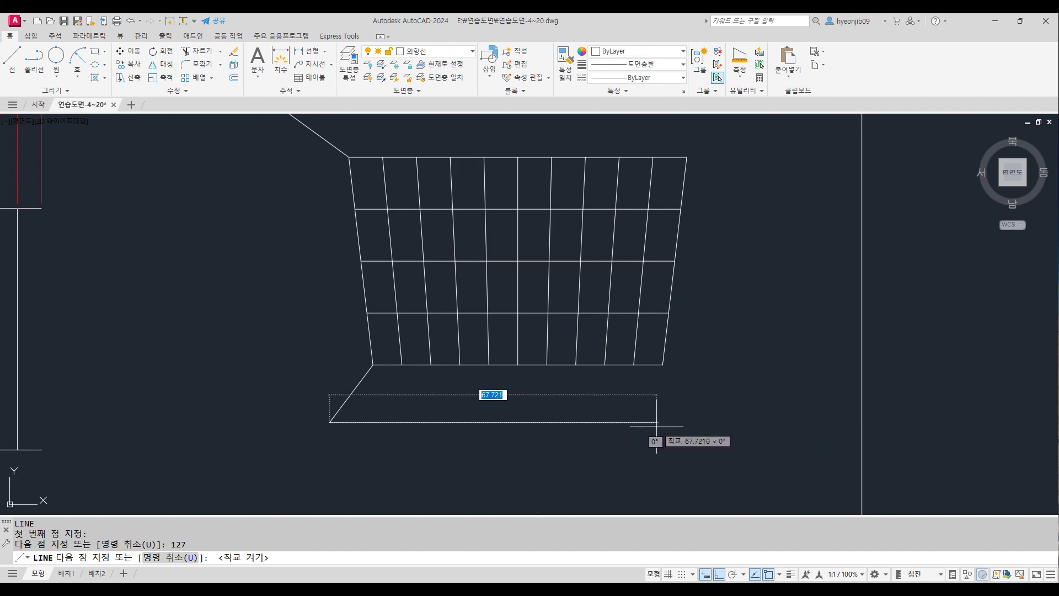
pyautogui.click(761, 423)
pyautogui.press('Return')
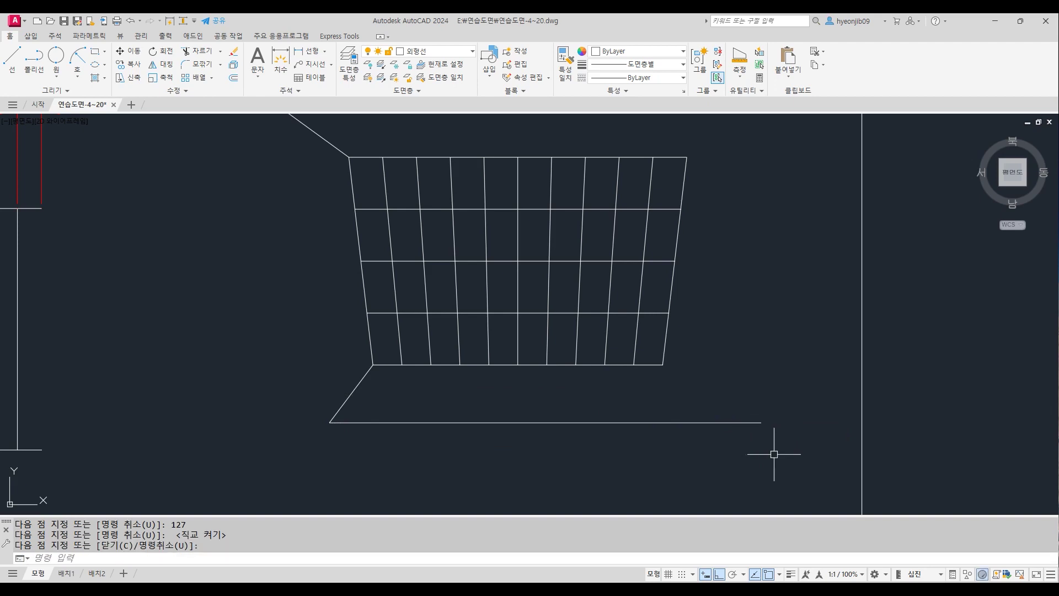
pyautogui.write('ㄴ')
pyautogui.press('Return')
pyautogui.press('Escape')
# Offset the horizontal base line 8 units downward.
pyautogui.write('O')
pyautogui.press('Return')
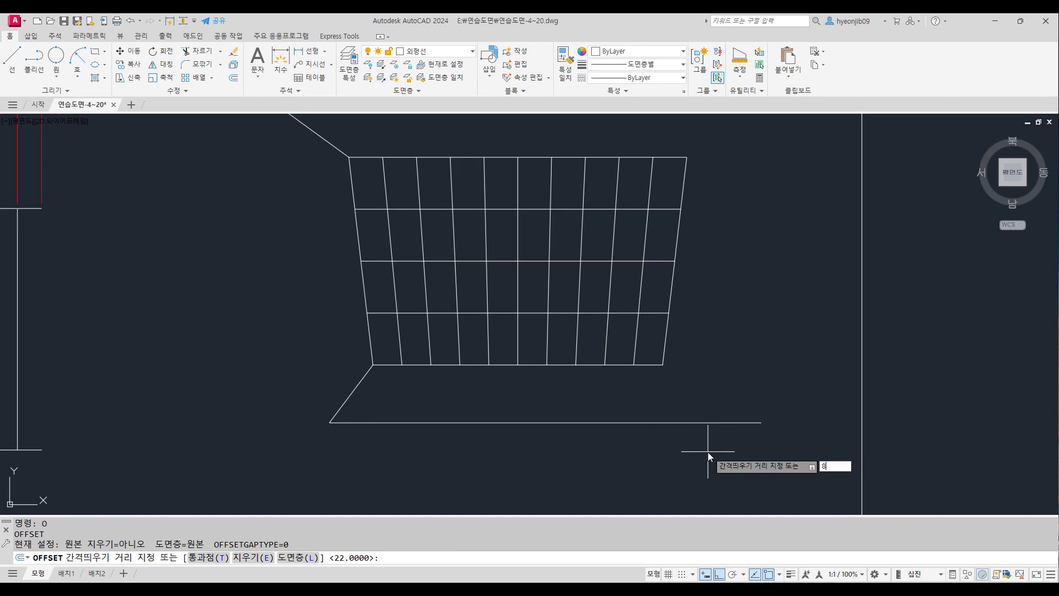
pyautogui.write('8')
pyautogui.press('Return')
pyautogui.click(576, 423)
pyautogui.click(572, 461)
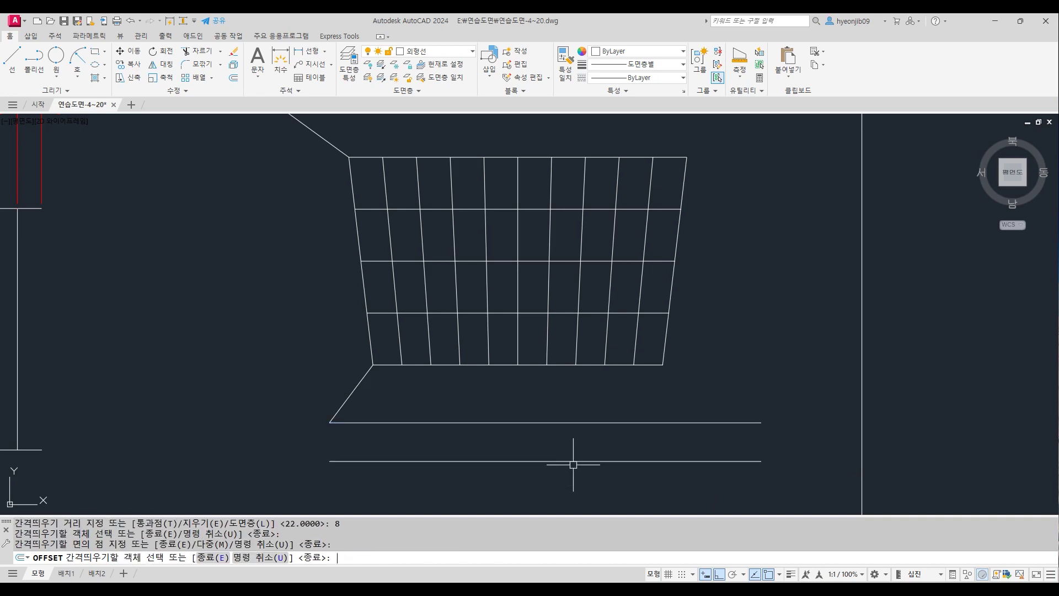
pyautogui.press('Return')
# Draw a vertical line down from the base line's left end, extending below the offset horizontal line.
pyautogui.scroll(2, 613, 325)
pyautogui.scroll(-2, 509, 320)
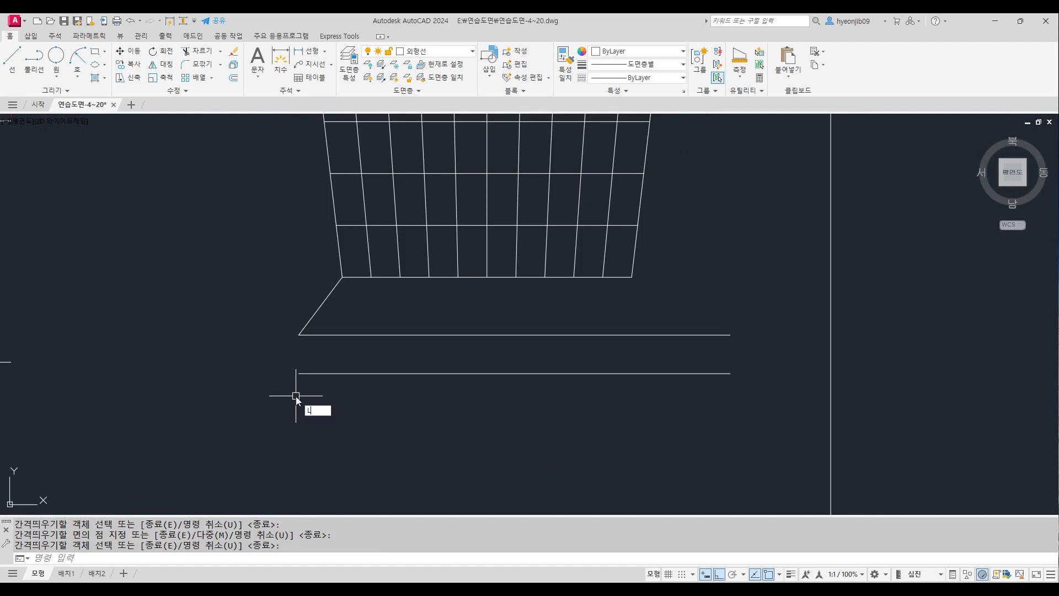
pyautogui.write('L')
pyautogui.press('Return')
pyautogui.click(299, 335)
pyautogui.click(299, 443)
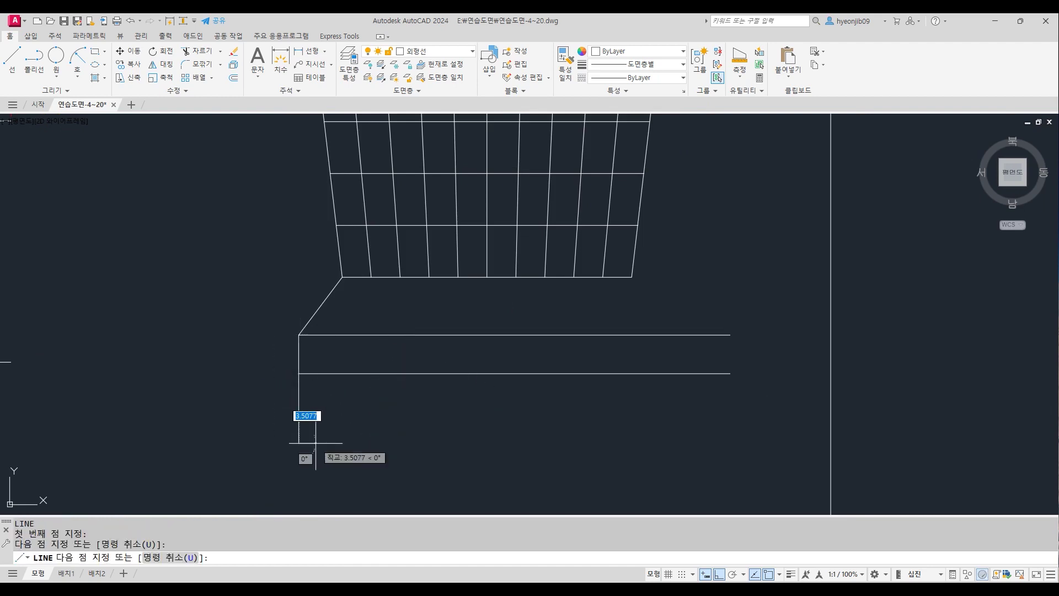
pyautogui.press('Return')
# Offset the vertical line at the base's left end 15 units to the right.
pyautogui.write('o')
pyautogui.press('Return')
pyautogui.write('15')
pyautogui.press('Return')
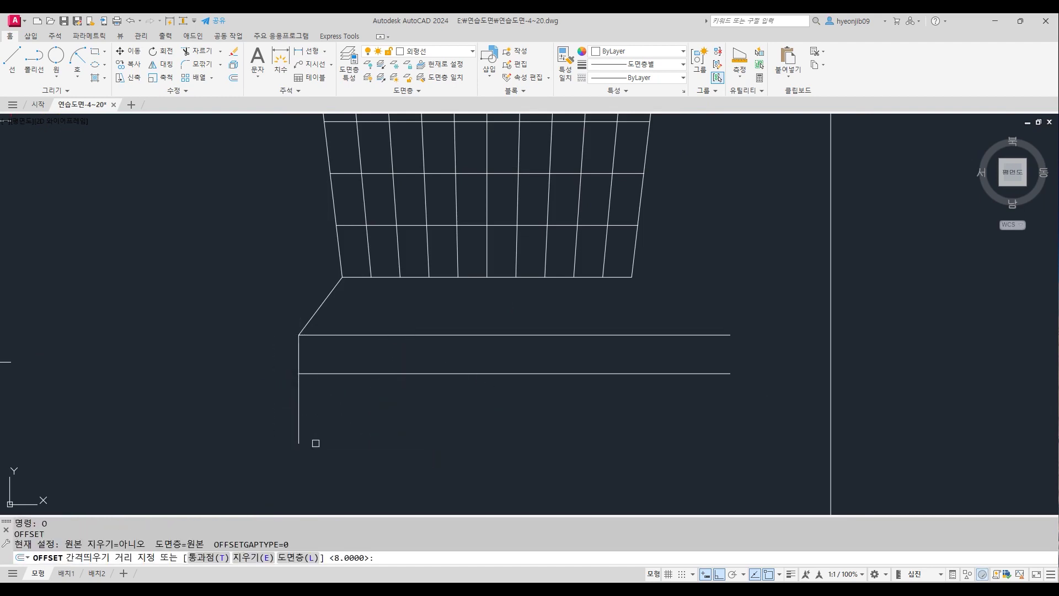
pyautogui.click(298, 352)
pyautogui.click(386, 356)
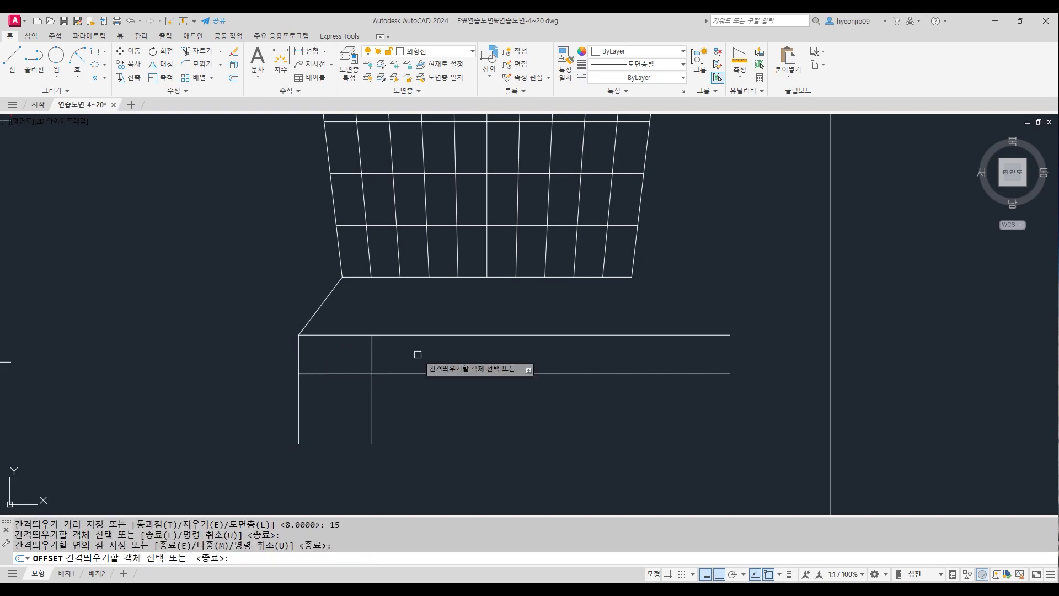
# Offset the second vertical line 40 units to the right, and offset that copy another 21 units to the right.
pyautogui.click(370, 366)
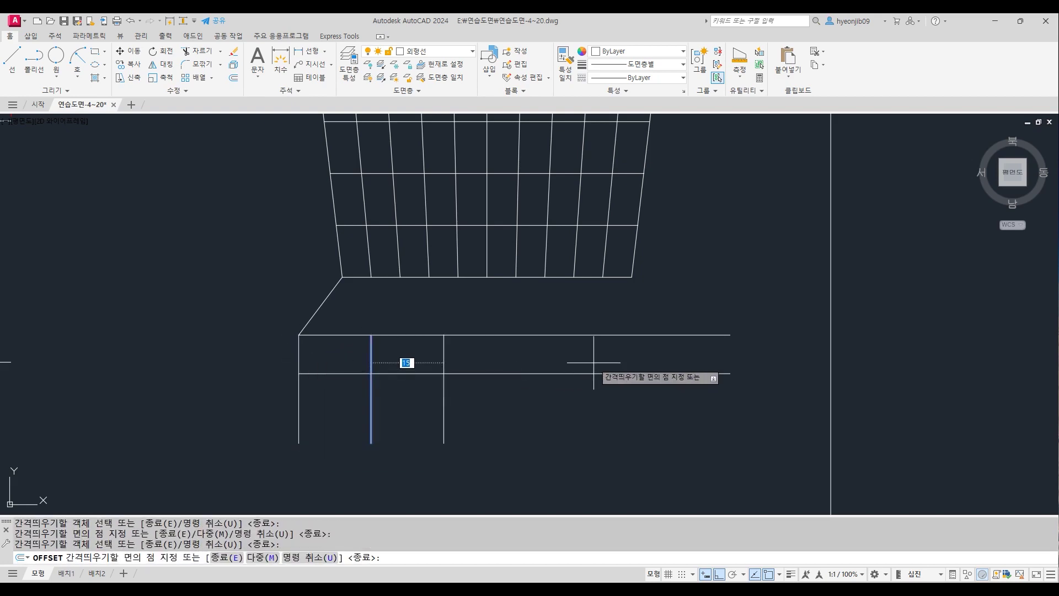
pyautogui.write('40')
pyautogui.press('Return')
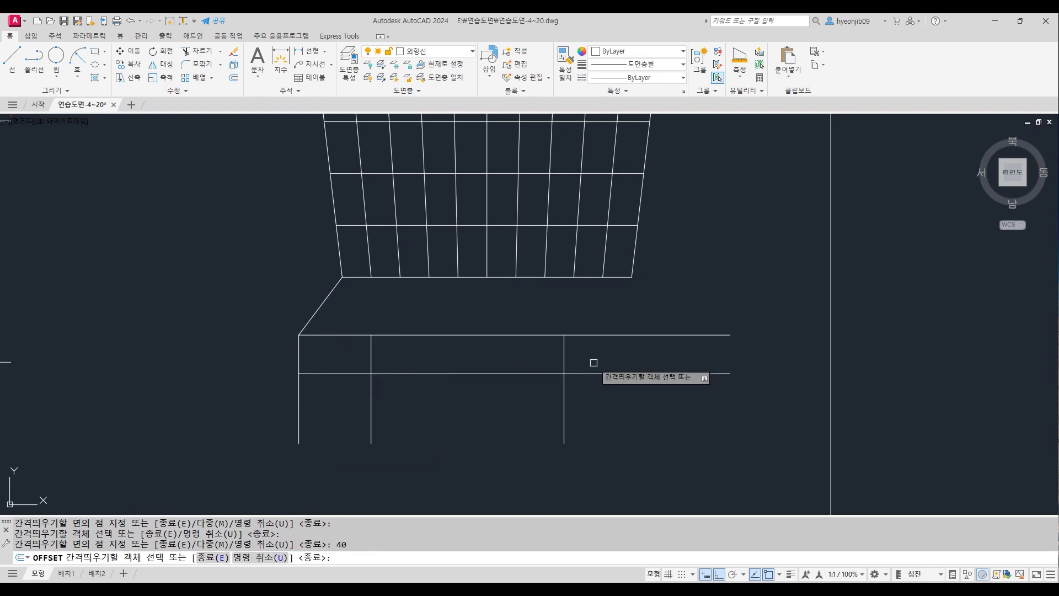
pyautogui.click(563, 363)
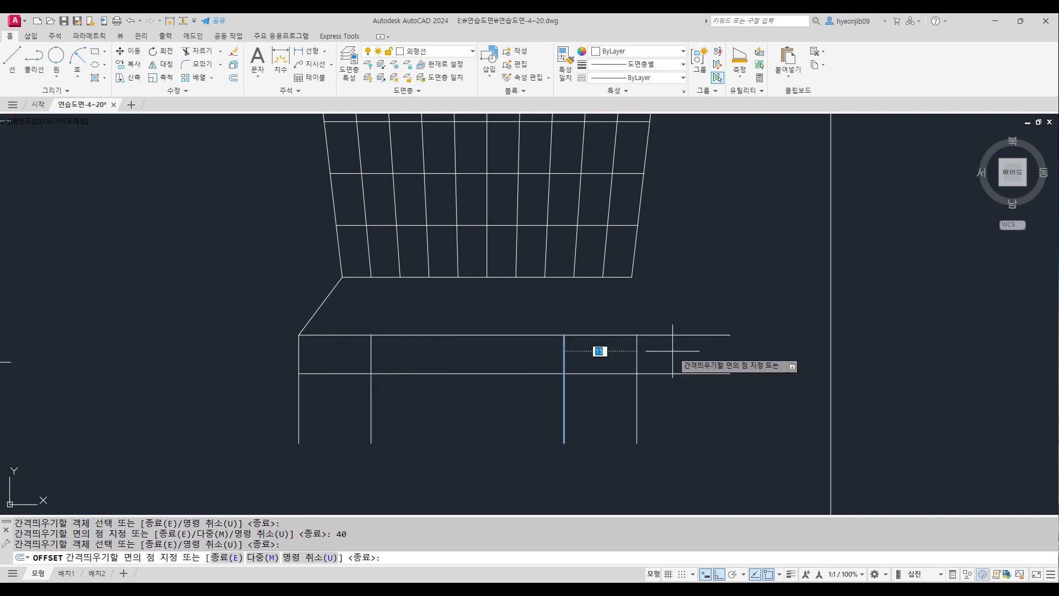
pyautogui.press('Return')
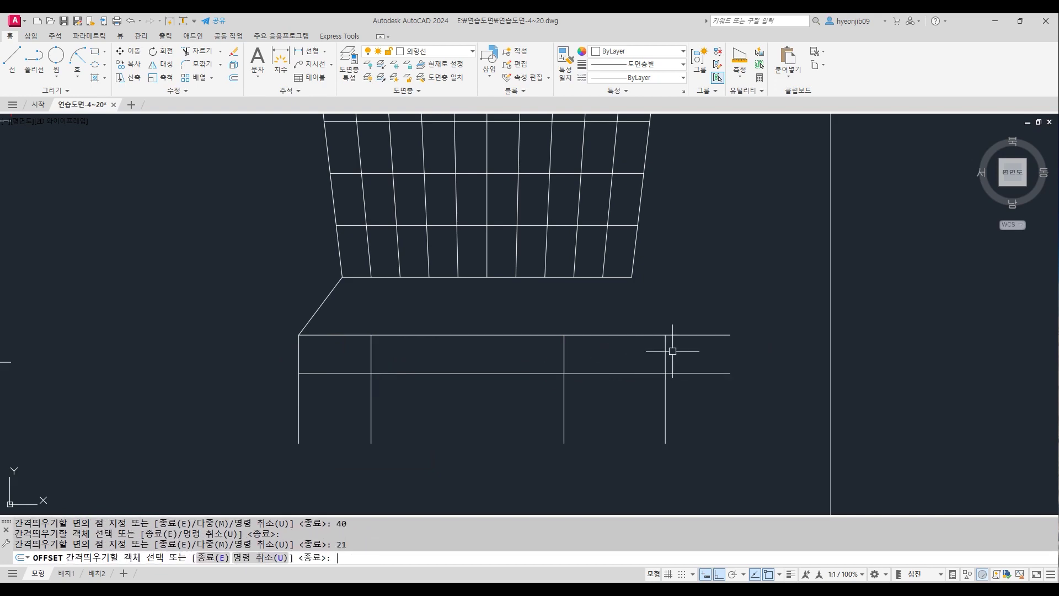
pyautogui.press('Return')
# Shorten the upper horizontal base line so its right end meets the top of the rightmost vertical line.
pyautogui.click(690, 335)
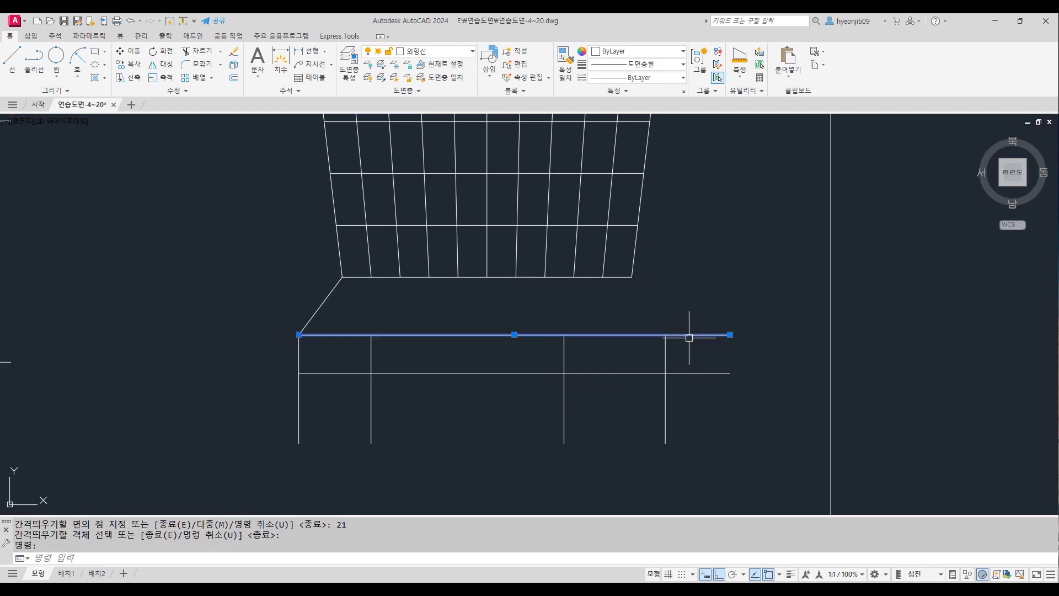
pyautogui.click(730, 334)
pyautogui.click(666, 334)
pyautogui.press('Escape')
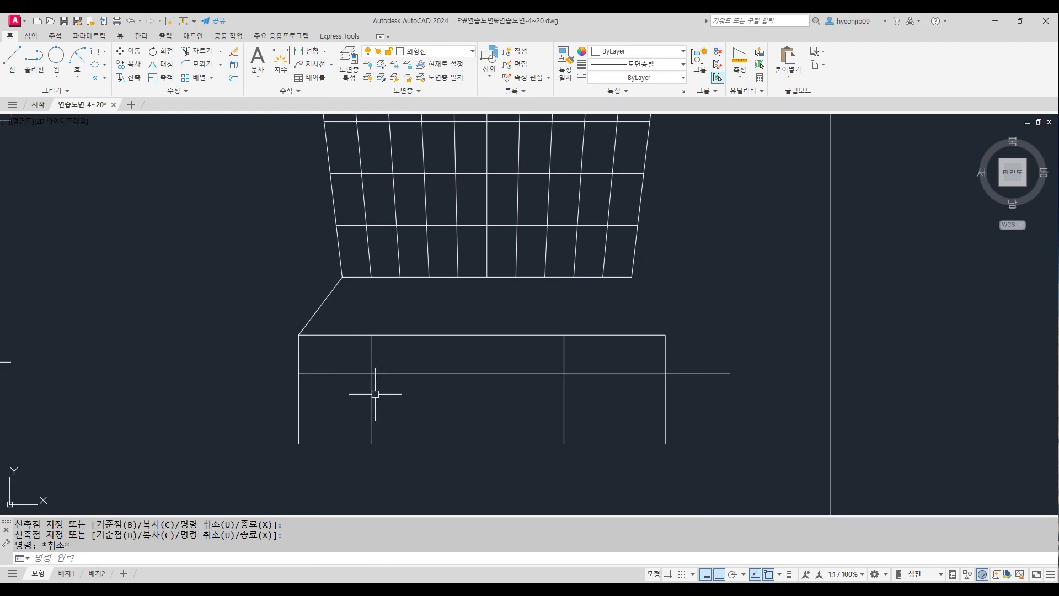
# Draw two concentric circles of radius 7 and 8, centred where the second vertical line crosses the lower horizontal line.
pyautogui.write('C')
pyautogui.press('Return')
pyautogui.click(371, 373)
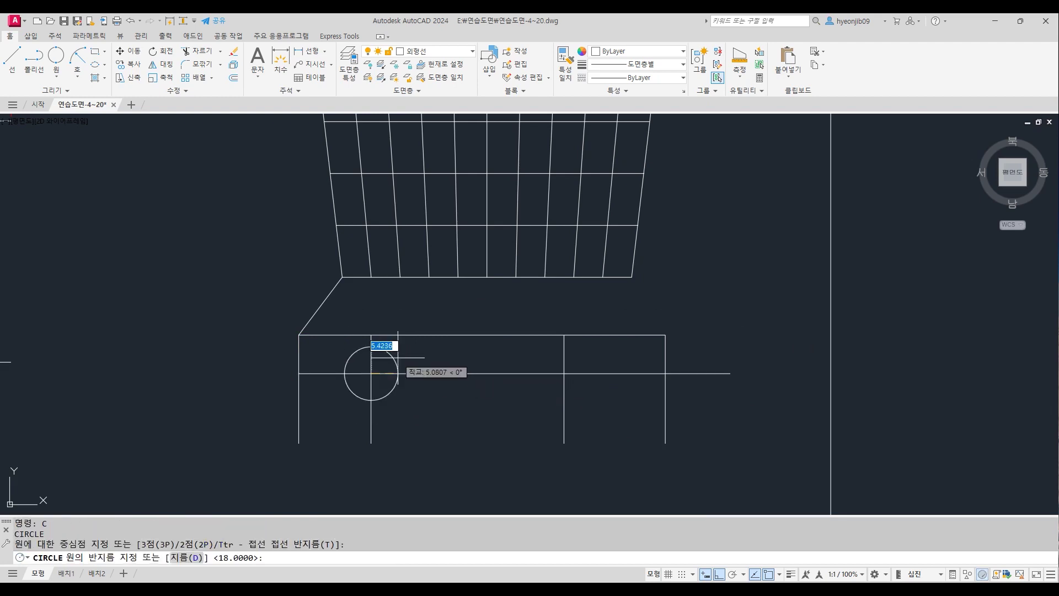
pyautogui.write('7')
pyautogui.press('Return')
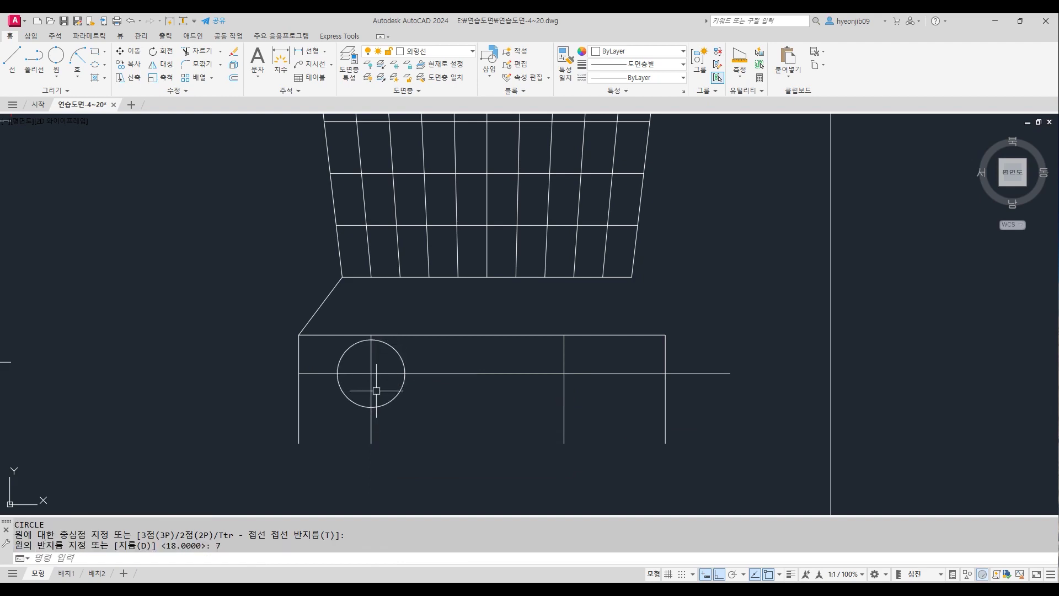
pyautogui.press('Return')
pyautogui.click(372, 374)
pyautogui.write('8')
pyautogui.press('Return')
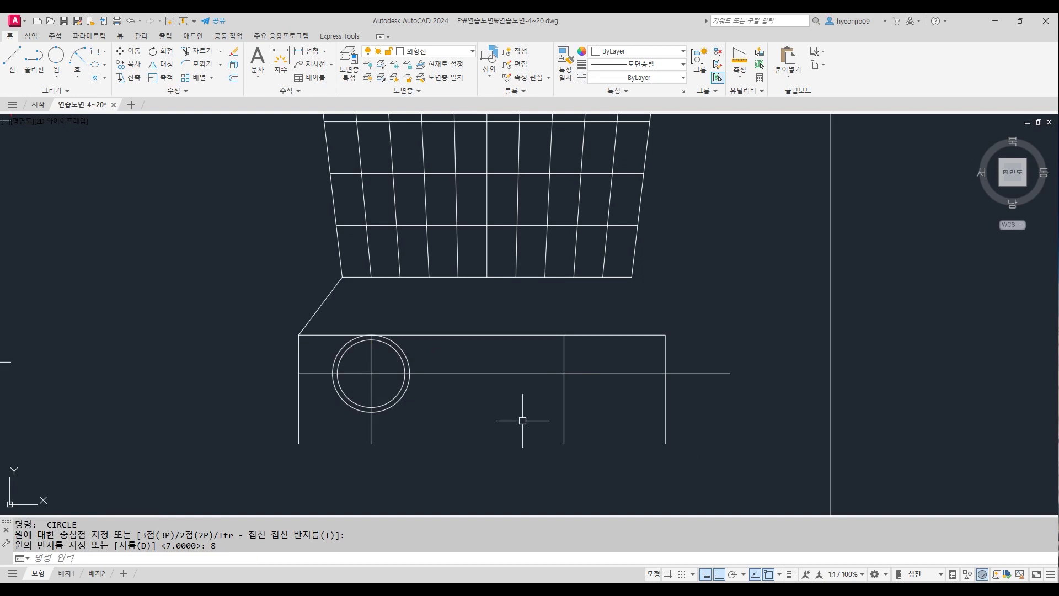
# Copy both wheel circles from their centre to the intersection of the third vertical line and the lower horizontal line.
pyautogui.write('cp')
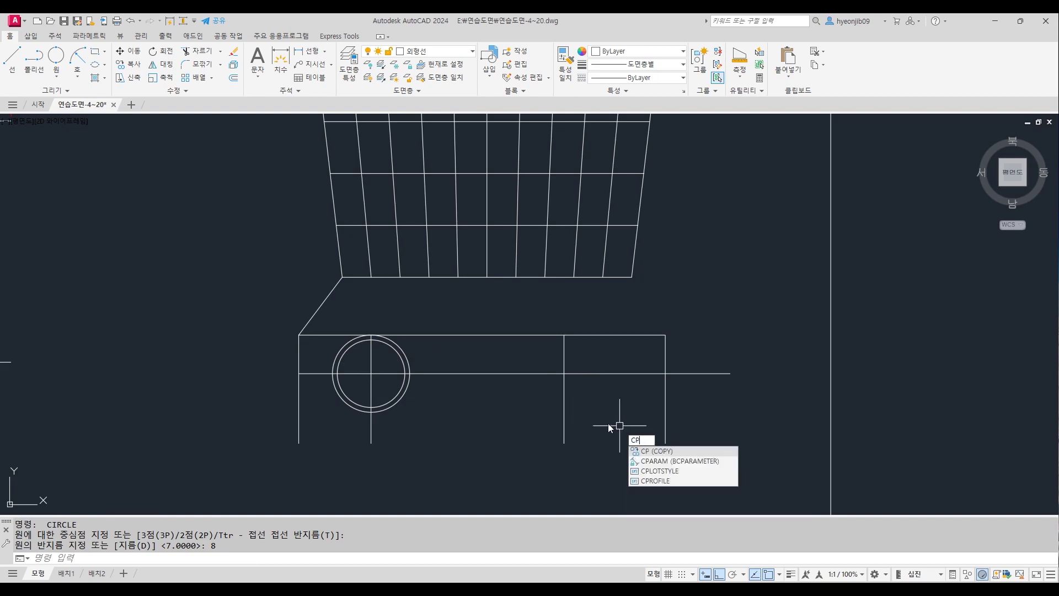
pyautogui.press('Return')
pyautogui.click(427, 353)
pyautogui.click(397, 360)
pyautogui.press('Return')
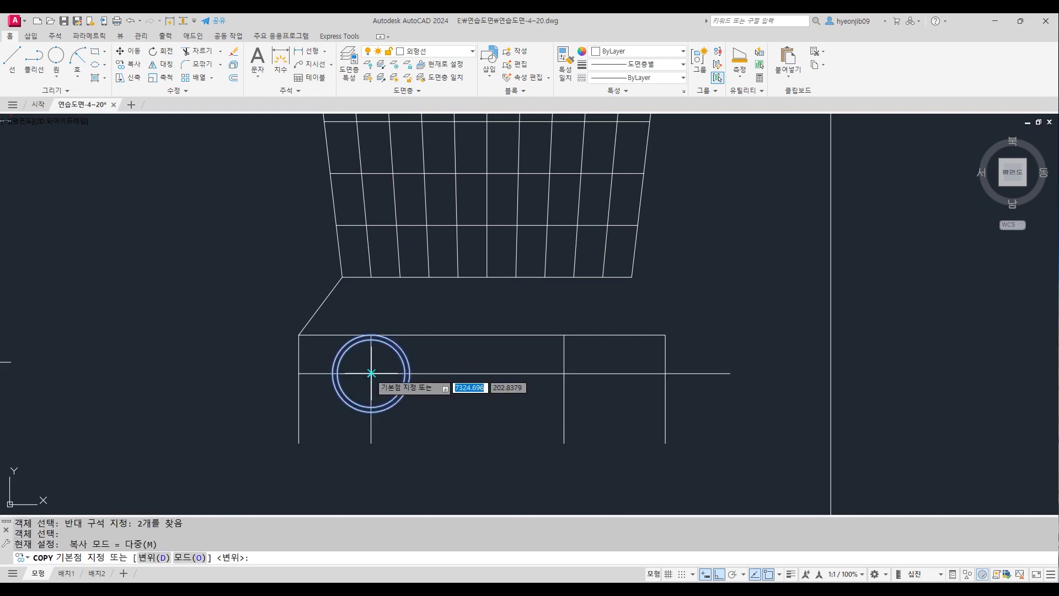
pyautogui.click(371, 373)
pyautogui.click(562, 373)
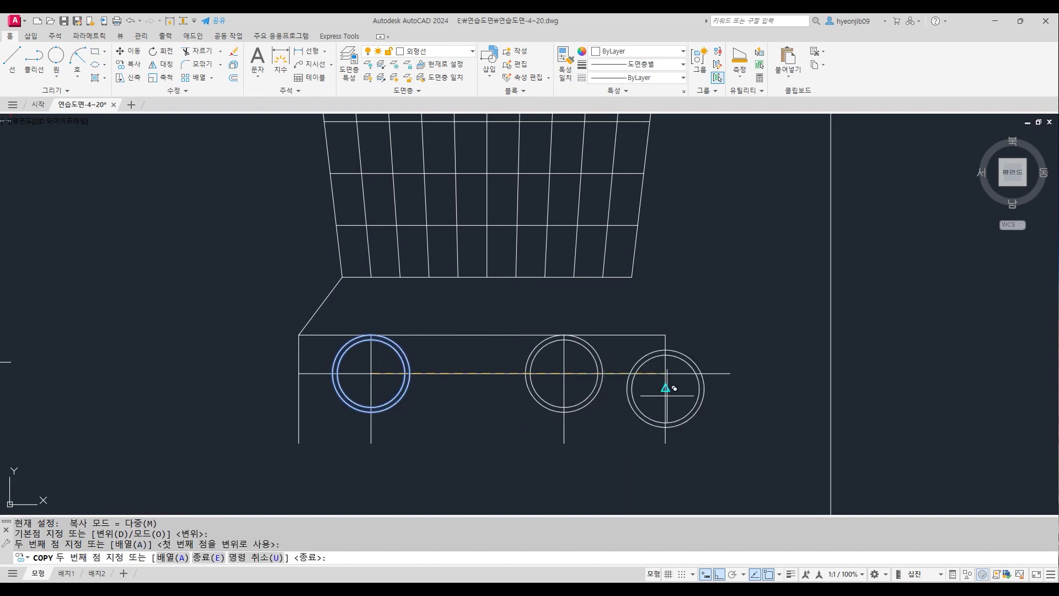
pyautogui.press('Return')
# Delete the lower horizontal construction line and the four vertical construction lines around the wheels.
pyautogui.click(475, 373)
pyautogui.click(413, 450)
pyautogui.click(284, 421)
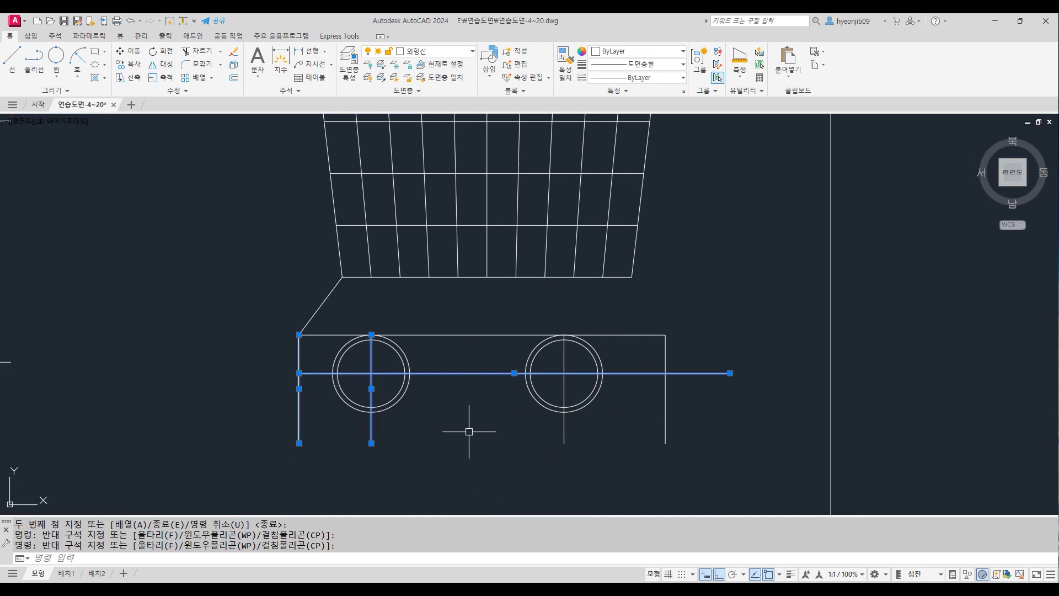
pyautogui.press('Delete')
pyautogui.click(686, 443)
pyautogui.click(535, 432)
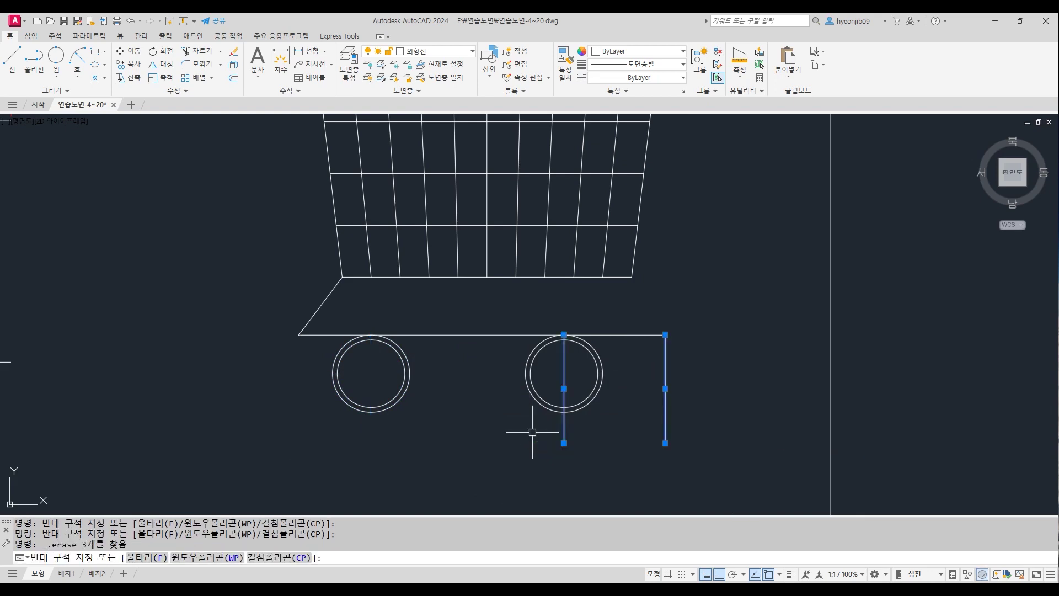
pyautogui.press('Delete')
# Make 치수선 the current layer.
pyautogui.scroll(-2, 590, 346)
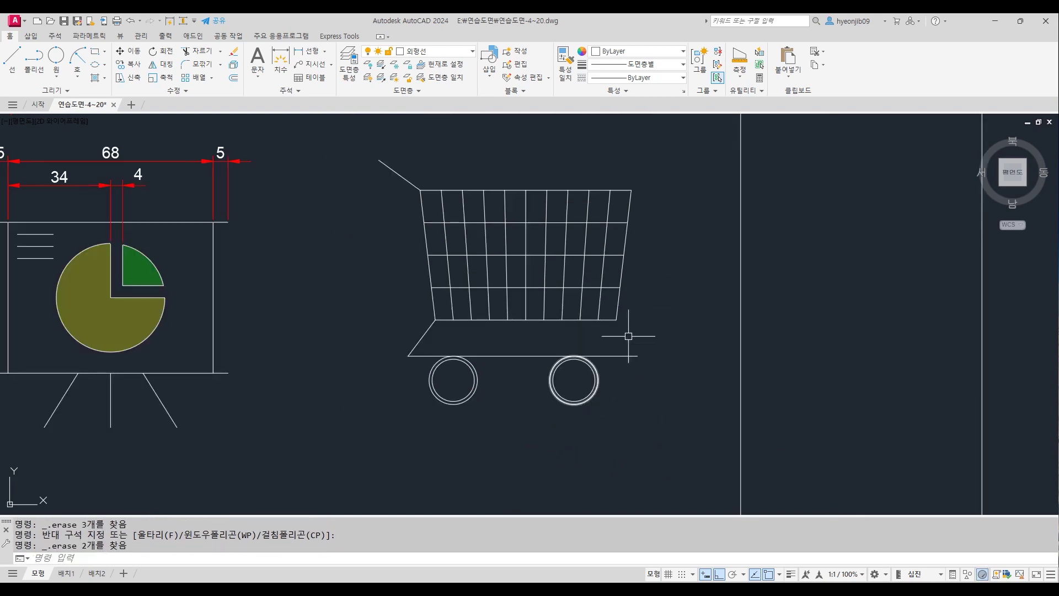
pyautogui.moveTo(651, 288); pyautogui.dragTo(644, 307, button='middle')
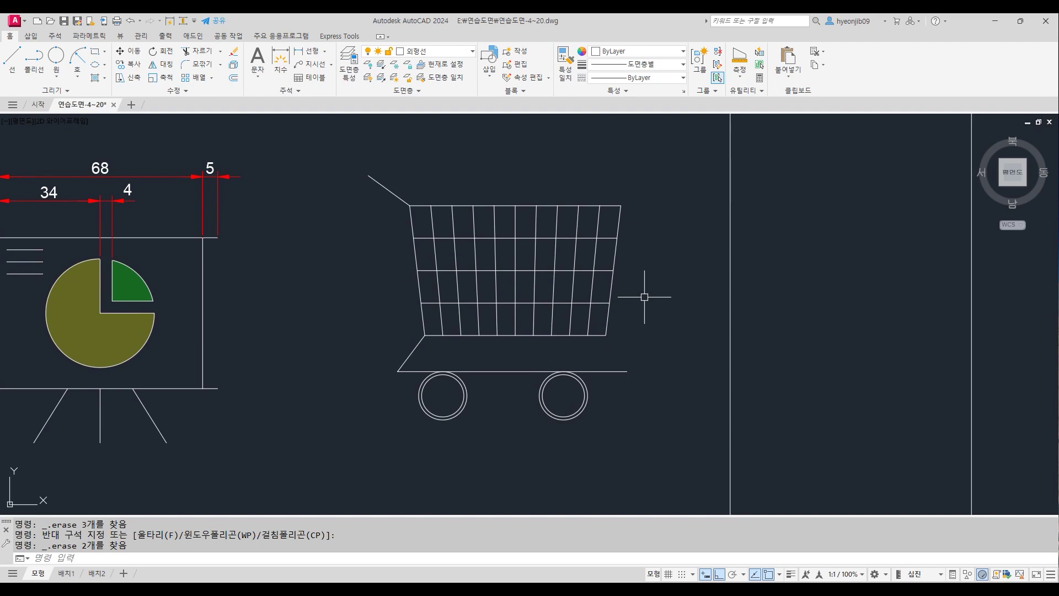
pyautogui.click(437, 51)
pyautogui.click(435, 158)
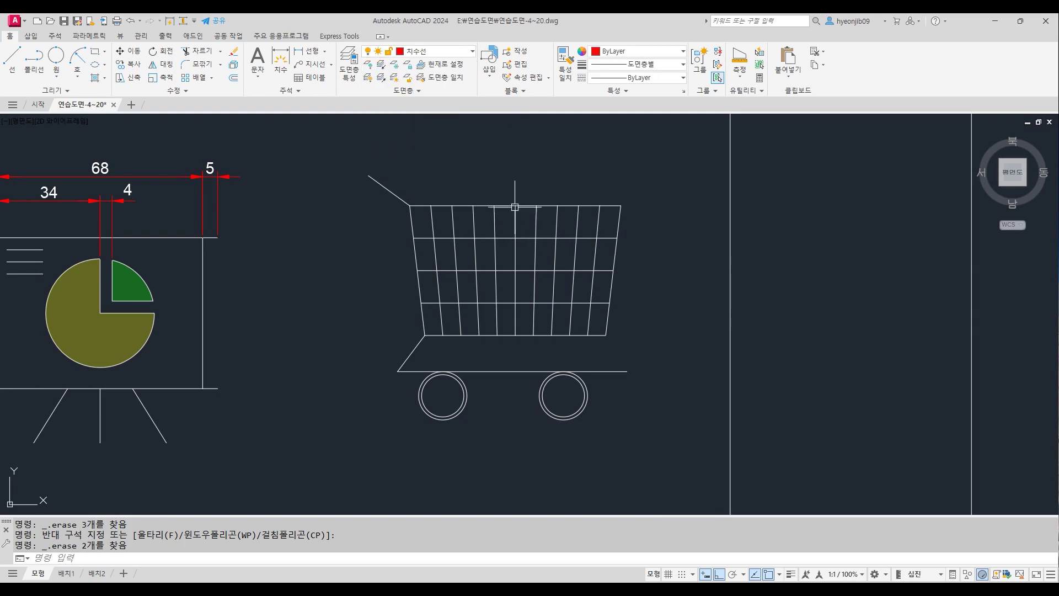
# Add a radius dimension to the left wheel's inner circle, placing its text to the lower left of the wheel.
pyautogui.click(56, 37)
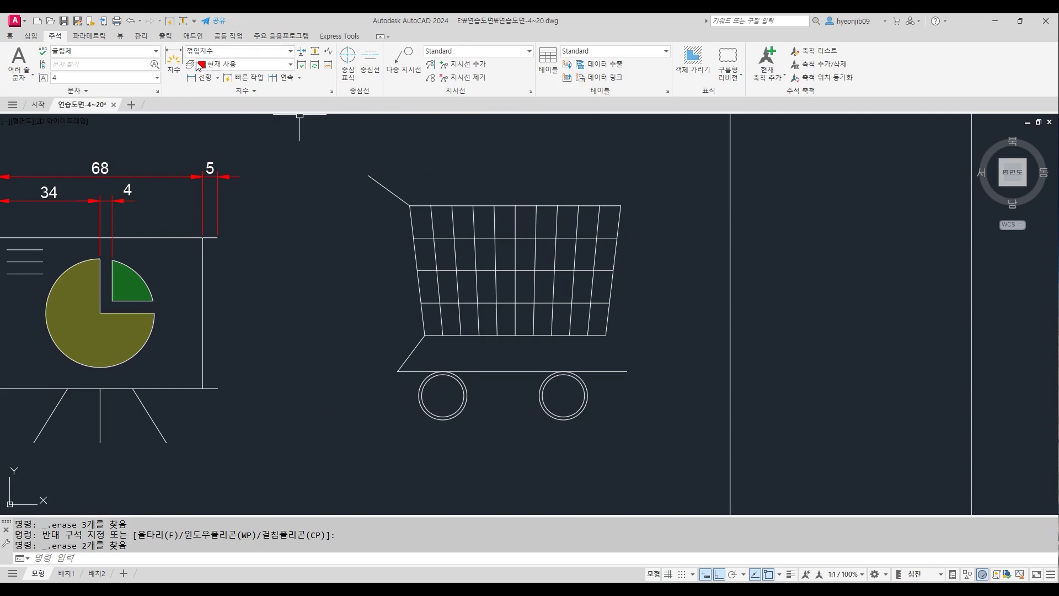
pyautogui.click(219, 79)
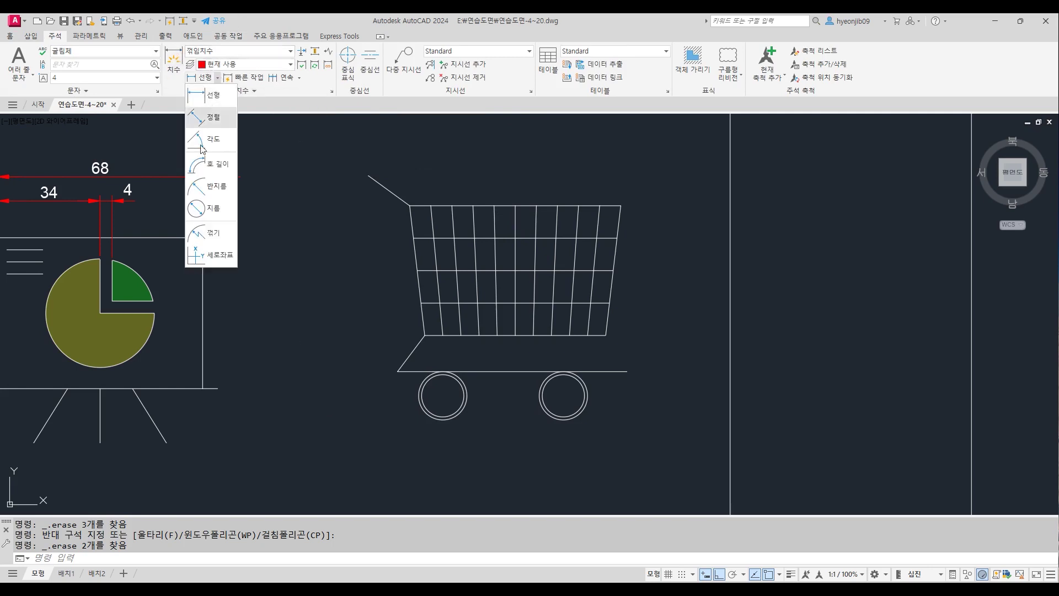
pyautogui.click(220, 191)
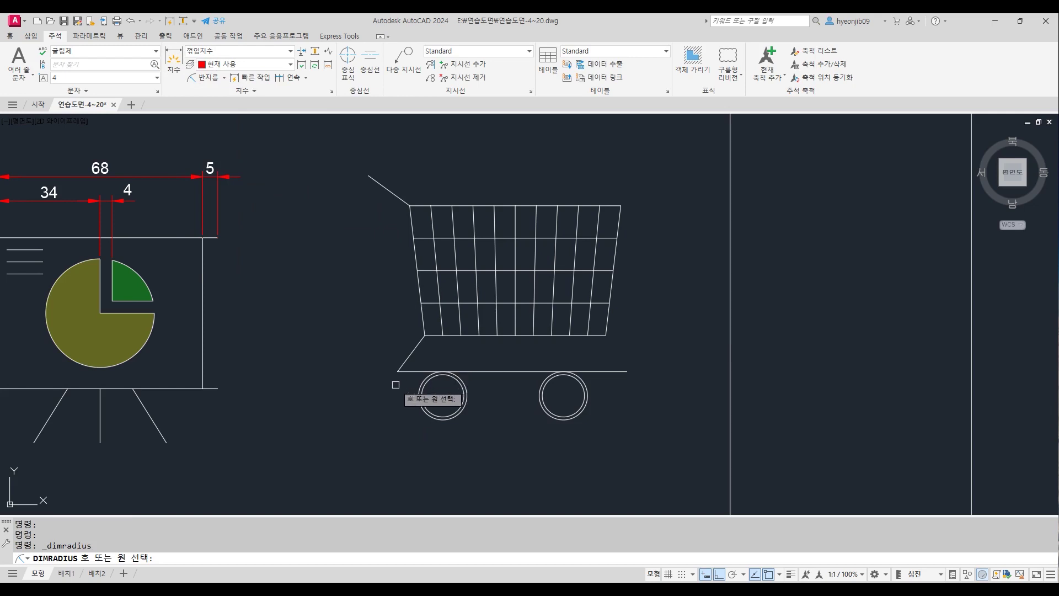
pyautogui.scroll(4, 393, 385)
pyautogui.scroll(-2, 576, 232)
pyautogui.click(533, 379)
pyautogui.click(458, 394)
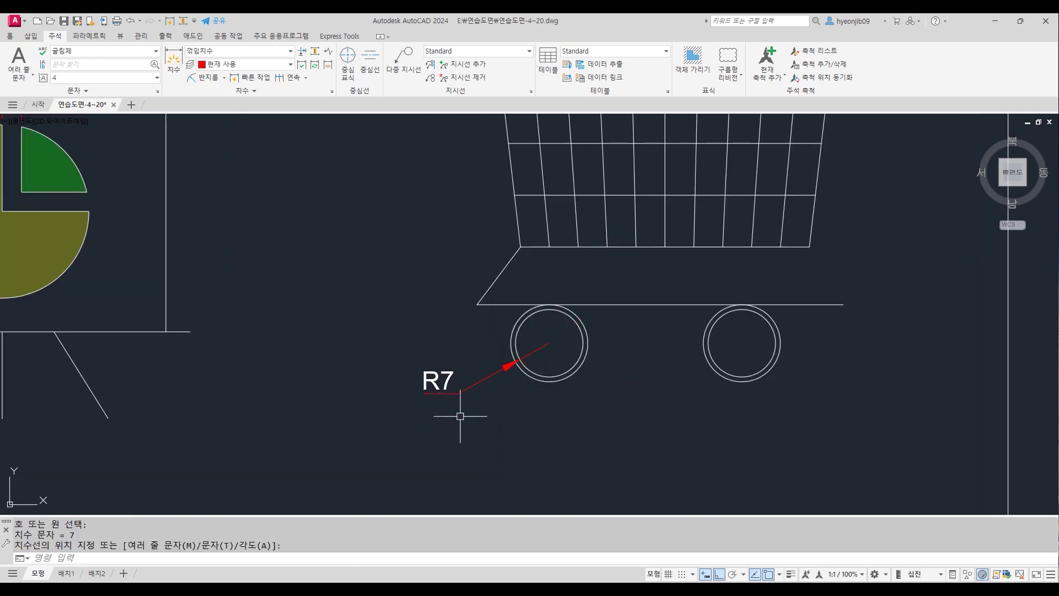
# Add a radius dimension to the left wheel's outer circle, placing its text below the inner circle's radius dimension.
pyautogui.press('Return')
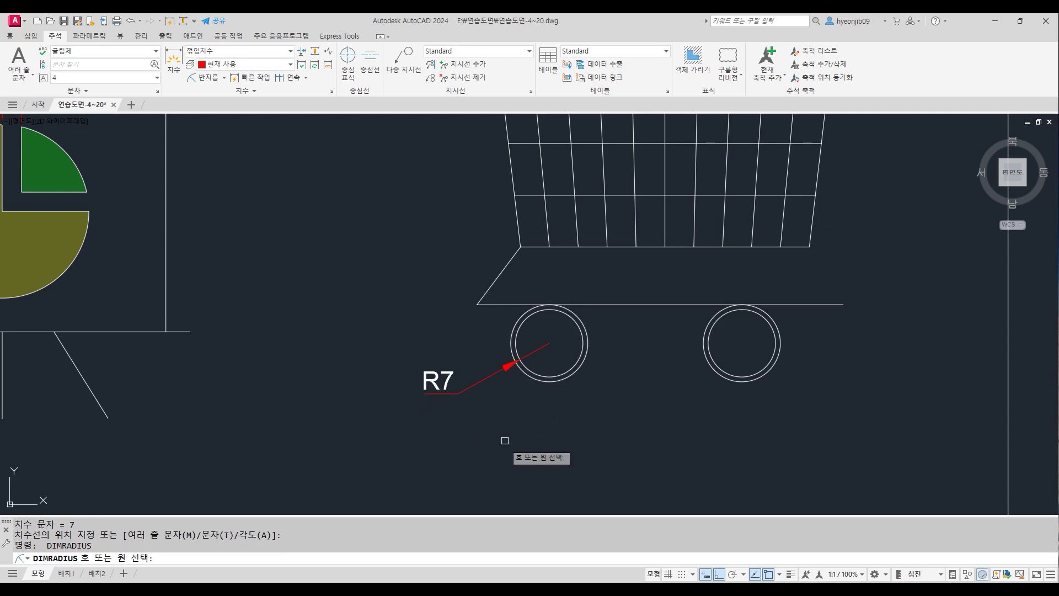
pyautogui.click(534, 381)
pyautogui.click(450, 448)
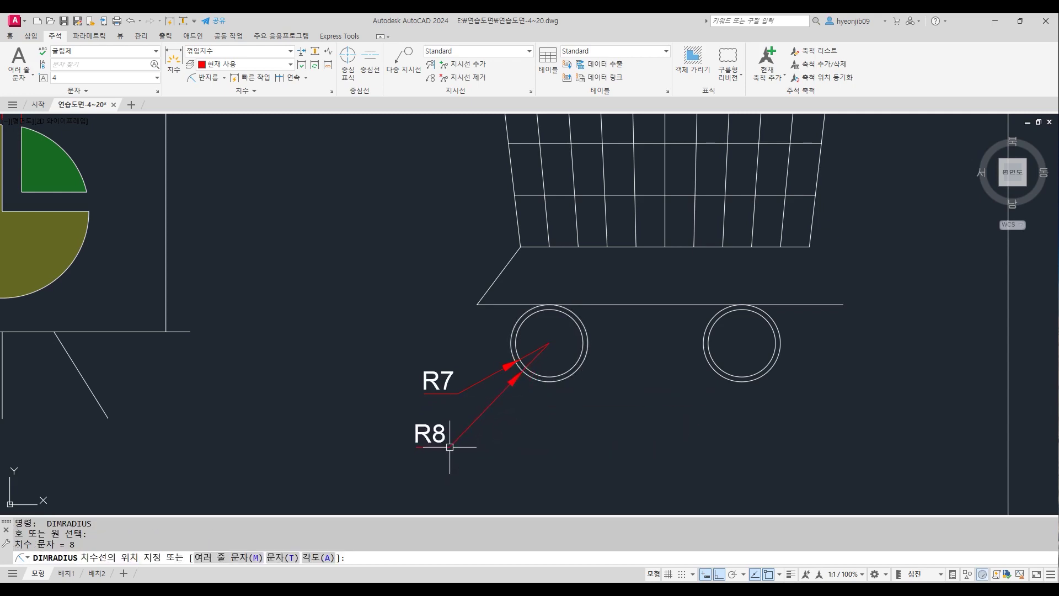
# Prefix both wheel radius dimension texts with "2-" so they read 2-R7 and 2-R8.
pyautogui.doubleClick(446, 372)
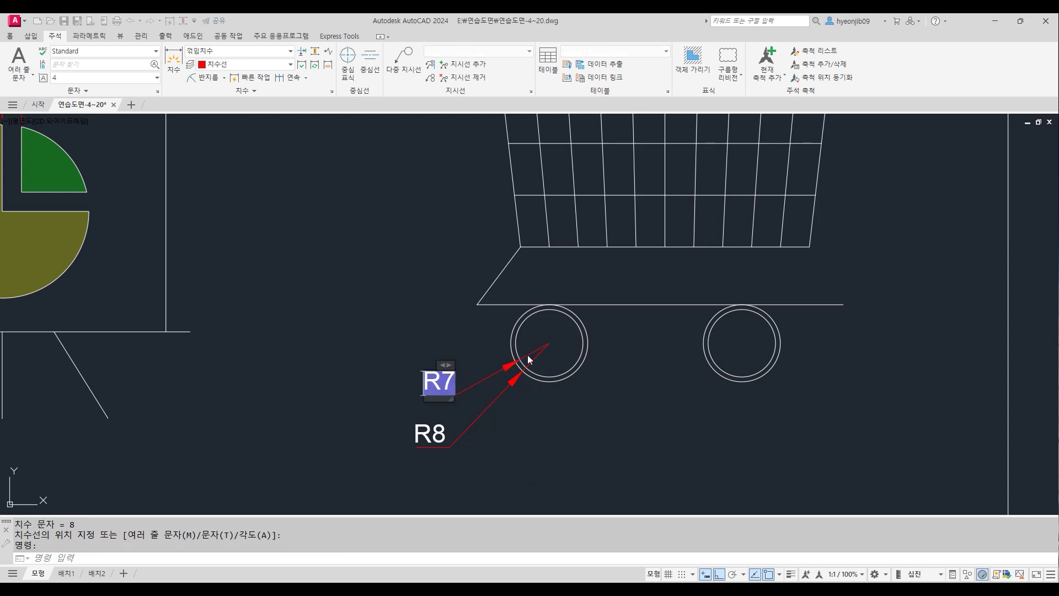
pyautogui.write('2-')
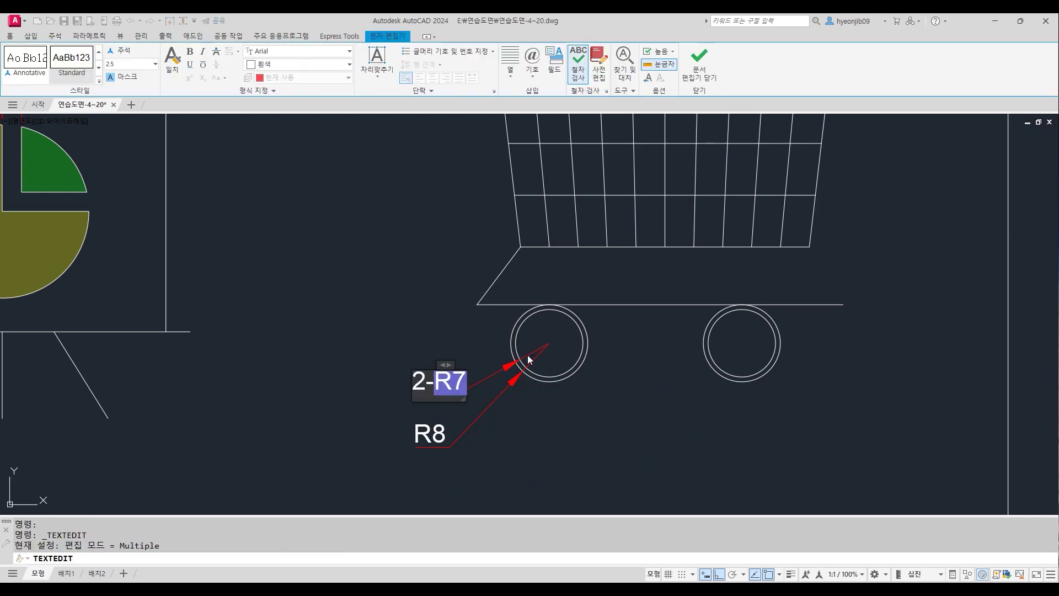
pyautogui.click(478, 339)
pyautogui.click(440, 436)
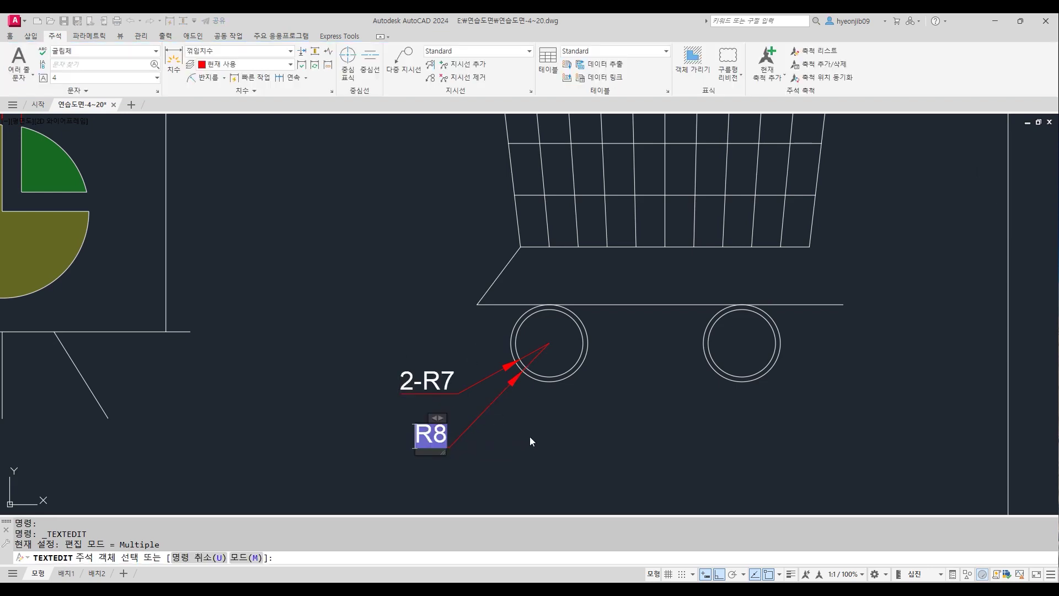
pyautogui.write('2-')
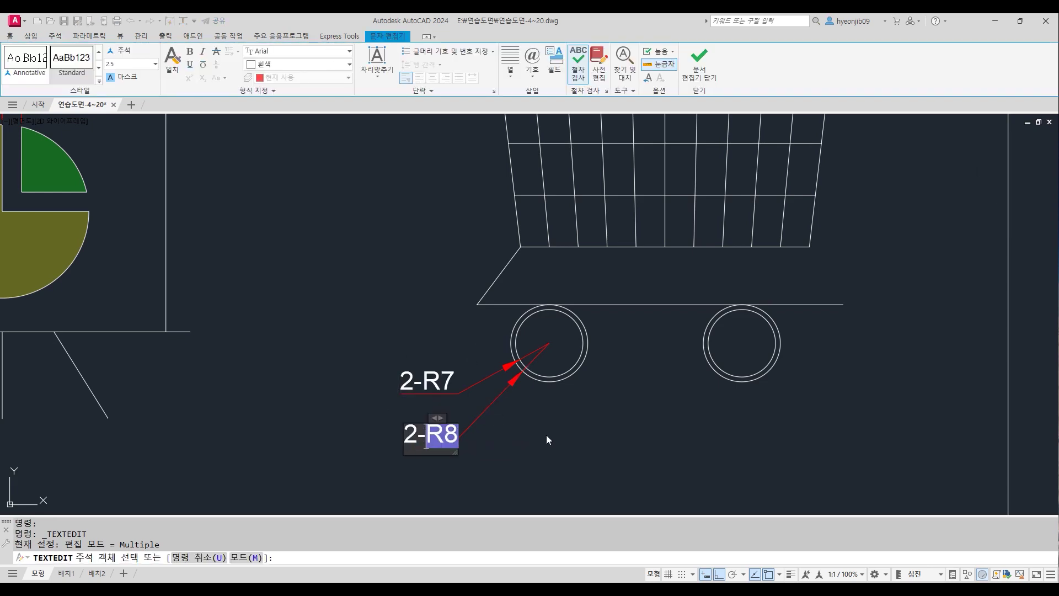
pyautogui.click(569, 427)
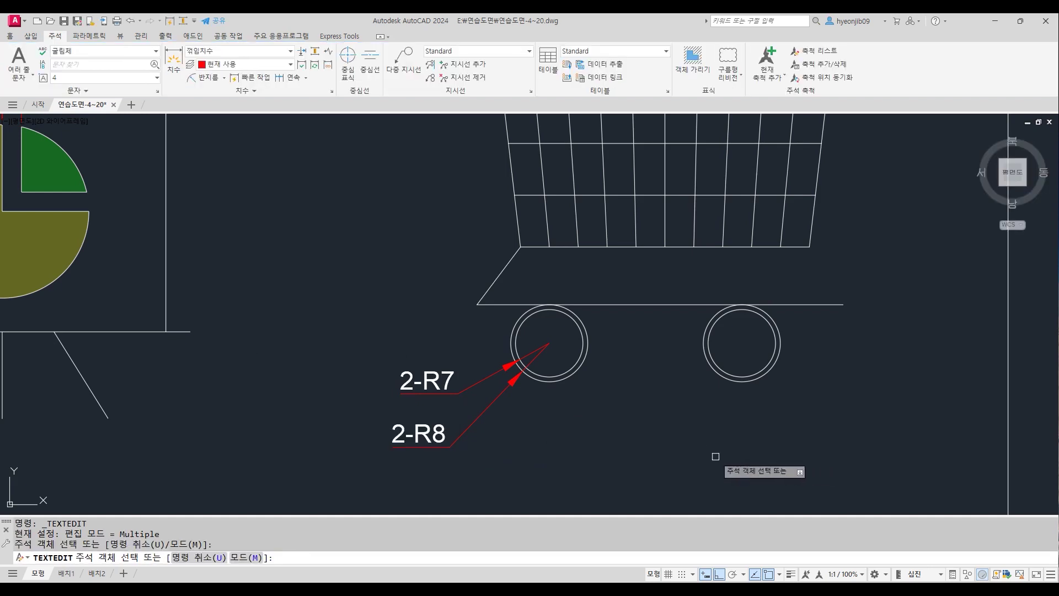
pyautogui.press('Return')
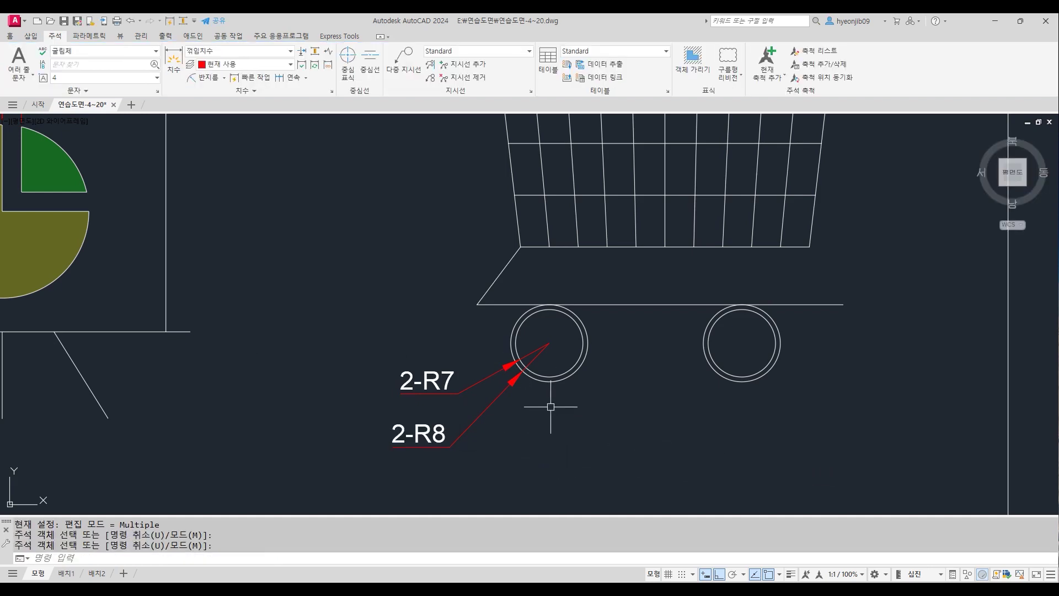
# Cancel the ellipse command and make 외형선 the current layer.
pyautogui.scroll(-2, 511, 405)
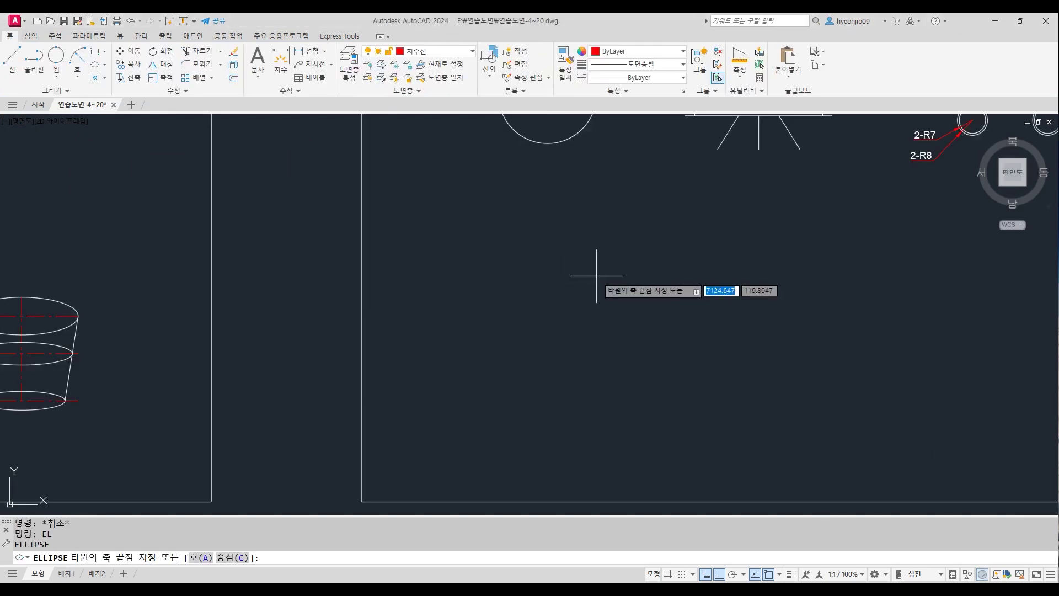
pyautogui.press('Escape')
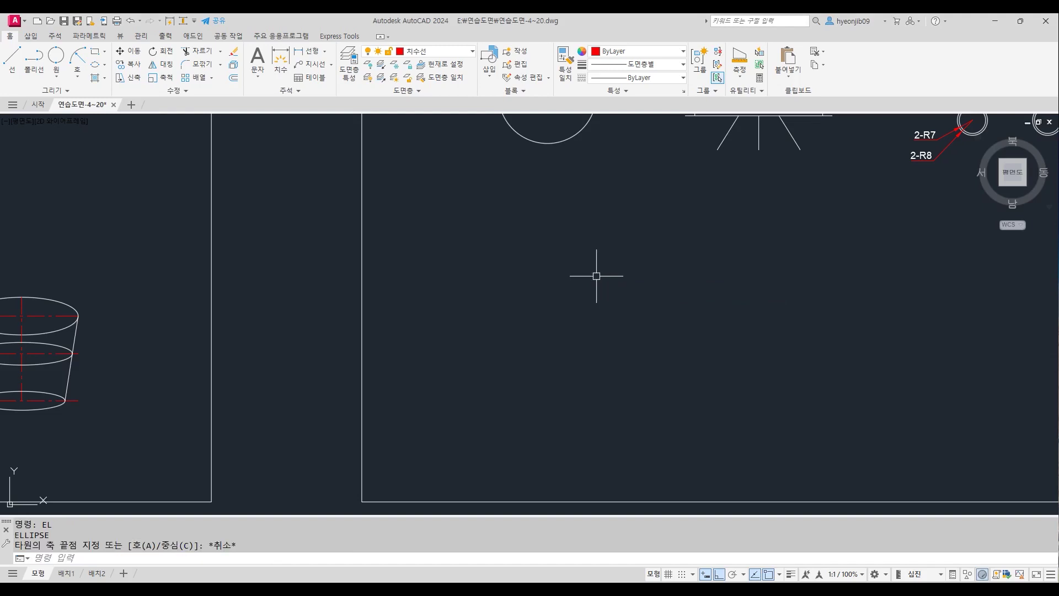
pyautogui.click(456, 57)
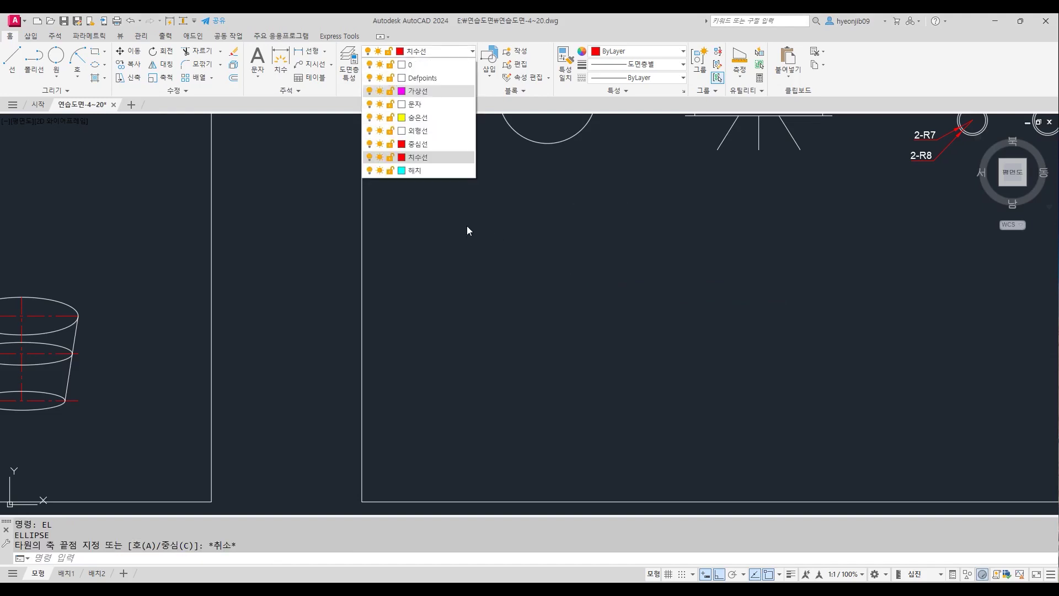
pyautogui.click(411, 146)
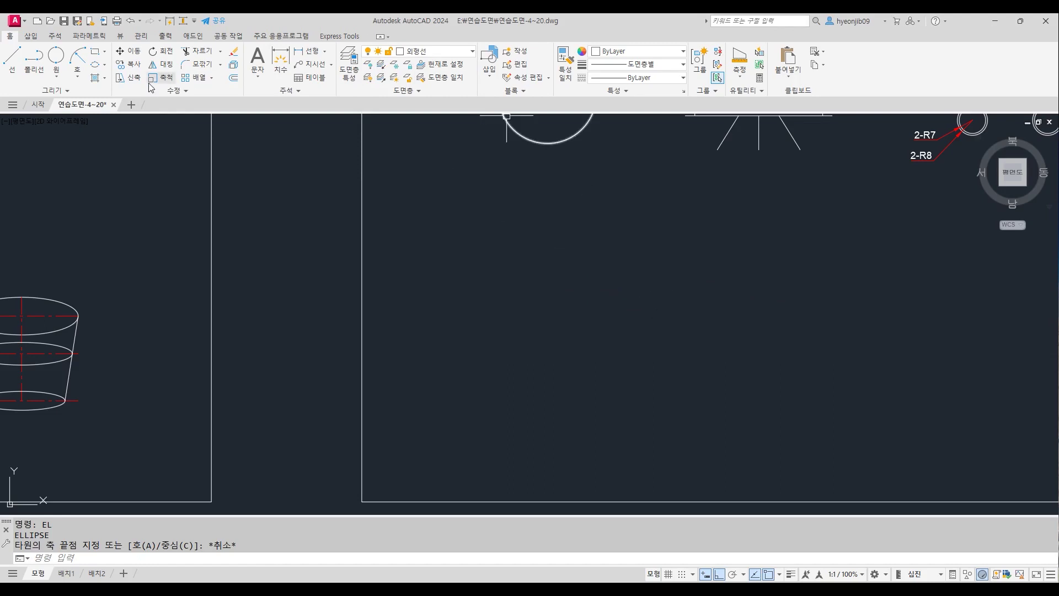
# Draw a rectangle 59 wide and 70 high in the empty area below the circle figure.
pyautogui.click(95, 51)
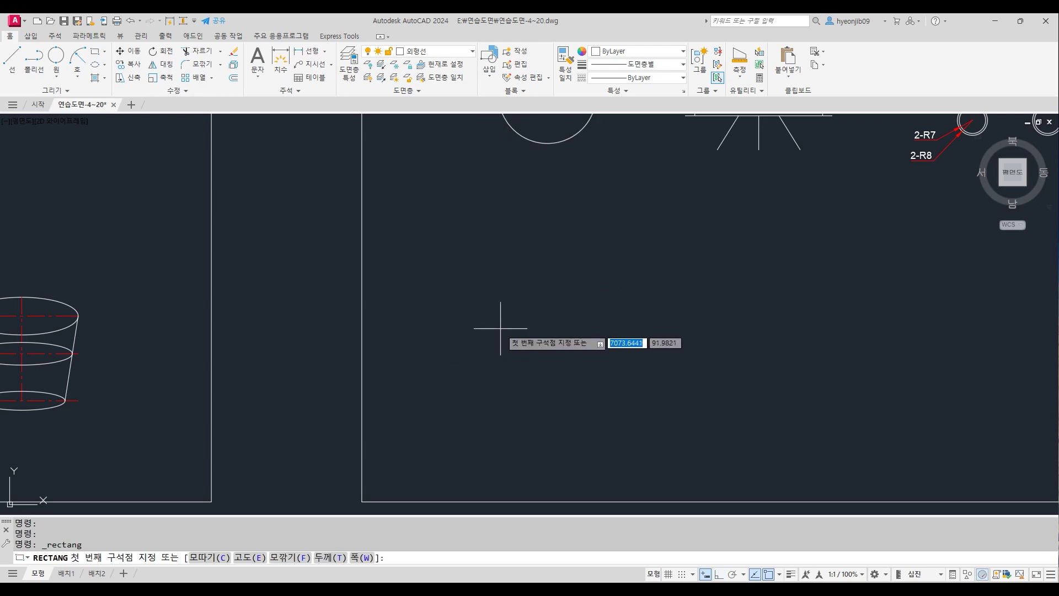
pyautogui.click(496, 373)
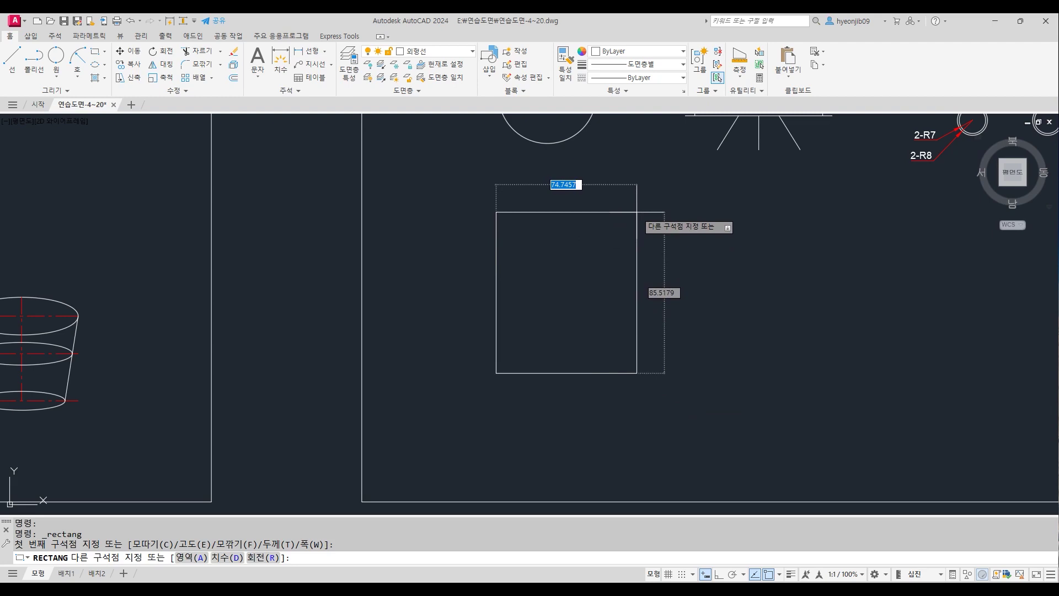
pyautogui.write('59')
pyautogui.press('Tab')
pyautogui.write('70')
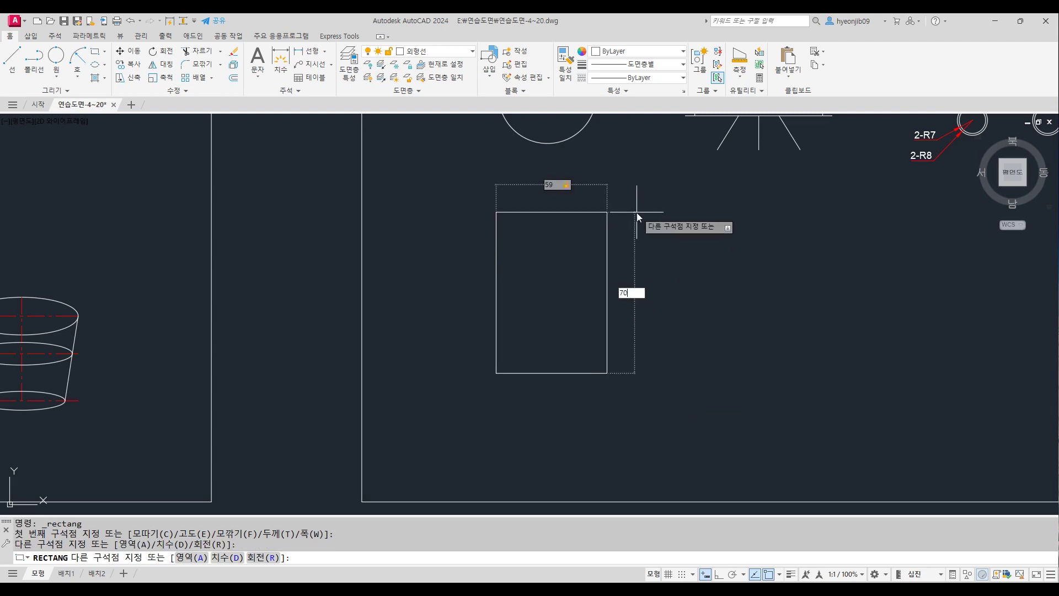
pyautogui.press('Return')
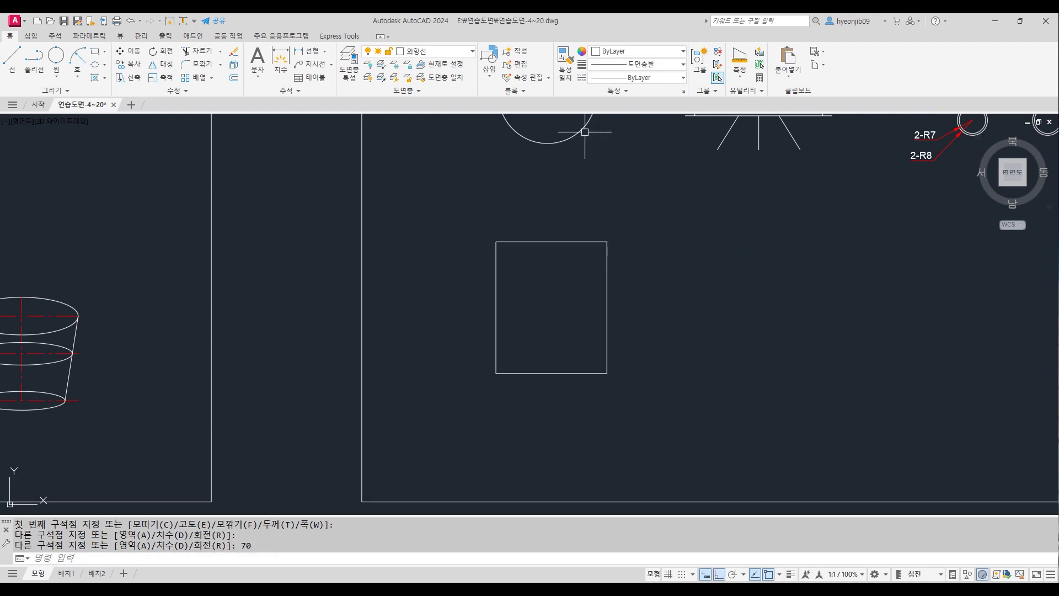
# Stretch the rectangle's lower right corner 5 units horizontally inward.
pyautogui.scroll(2, 529, 379)
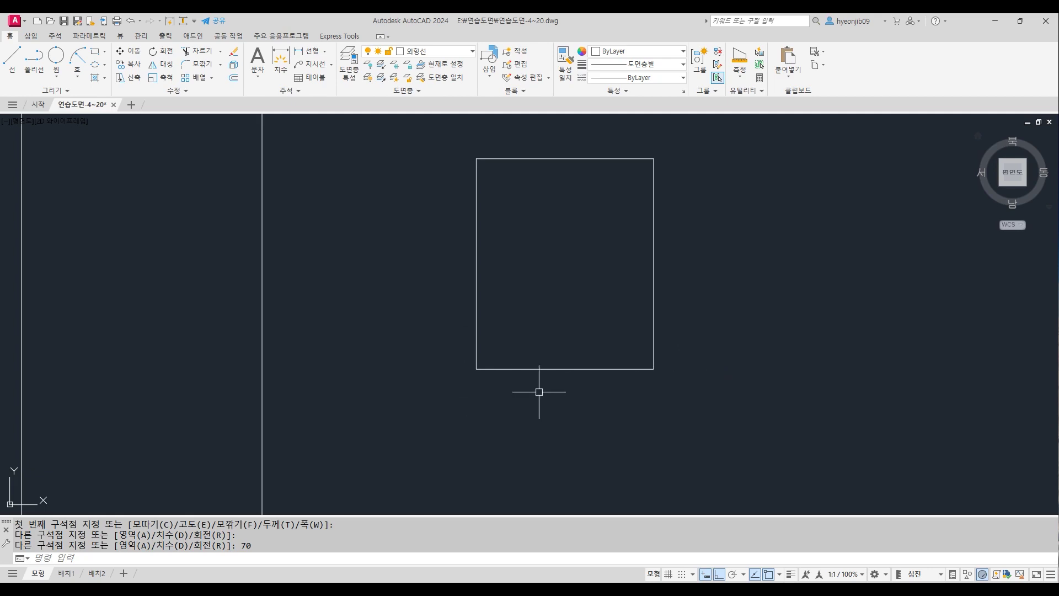
pyautogui.press('Return')
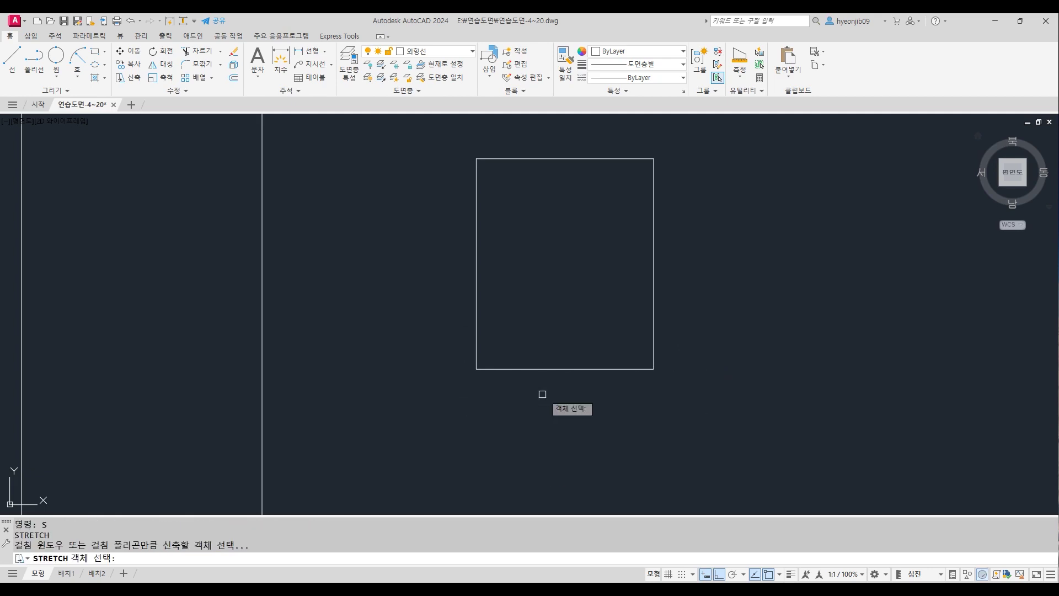
pyautogui.click(706, 396)
pyautogui.click(624, 333)
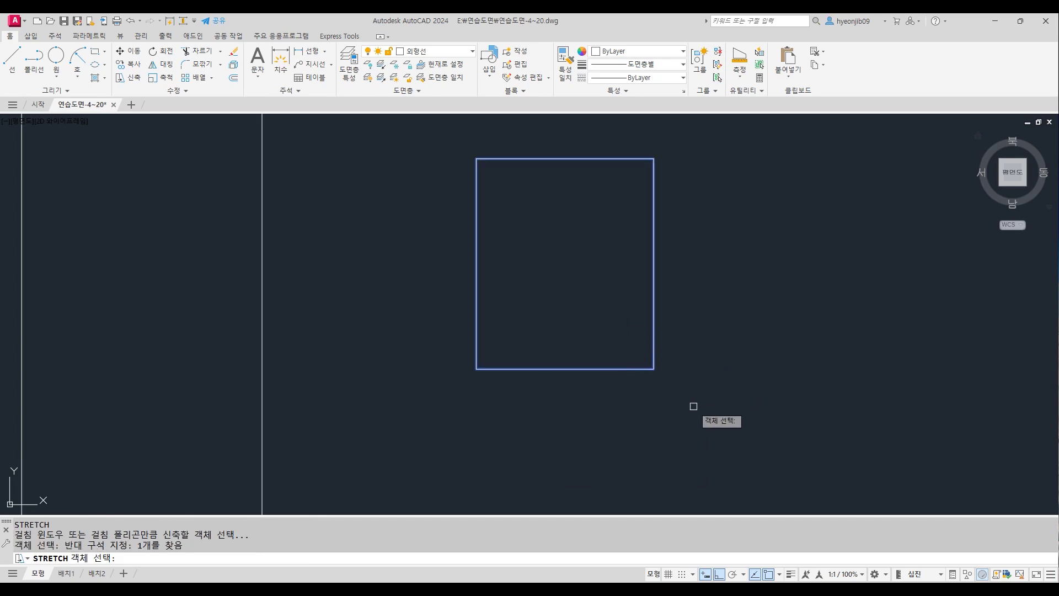
pyautogui.press('Return')
pyautogui.click(734, 411)
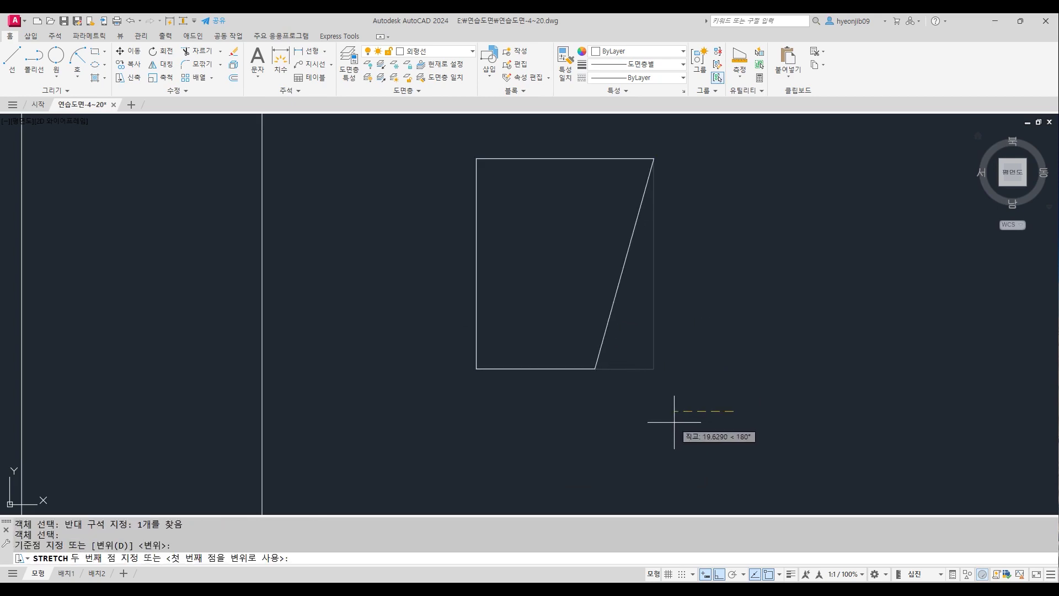
pyautogui.write('5')
pyautogui.press('Return')
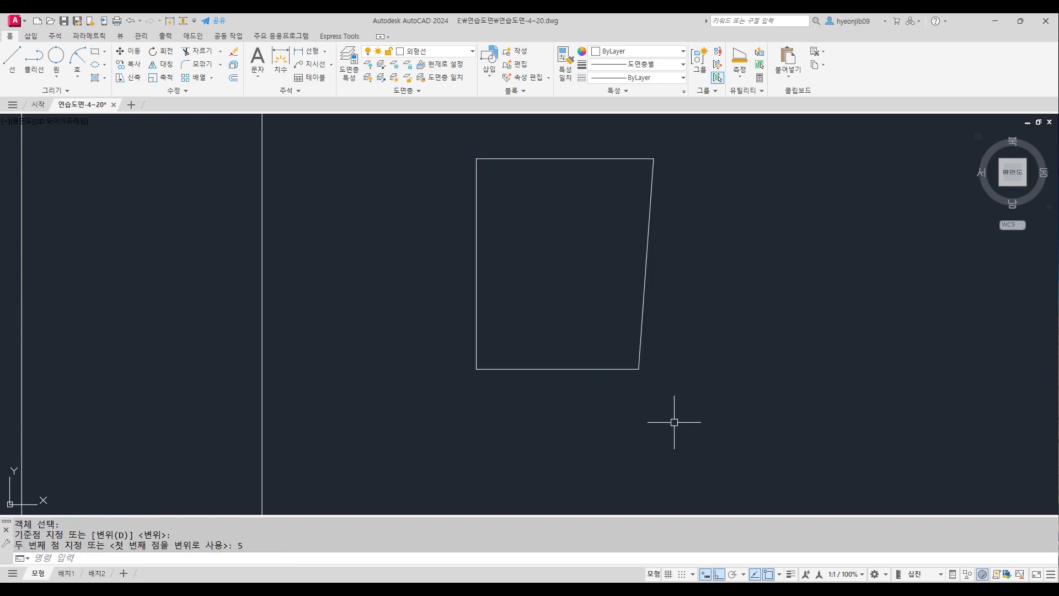
# Stretch the rectangle's lower left corner 5 units horizontally inward to form a symmetric taper.
pyautogui.press('Return')
pyautogui.click(549, 404)
pyautogui.click(426, 323)
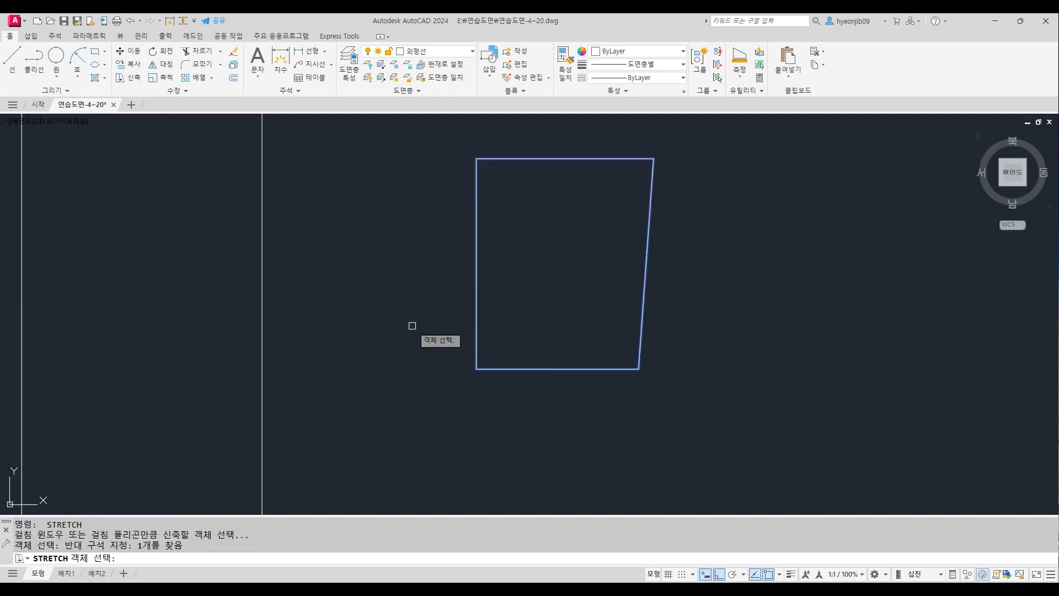
pyautogui.press('Return')
pyautogui.click(499, 424)
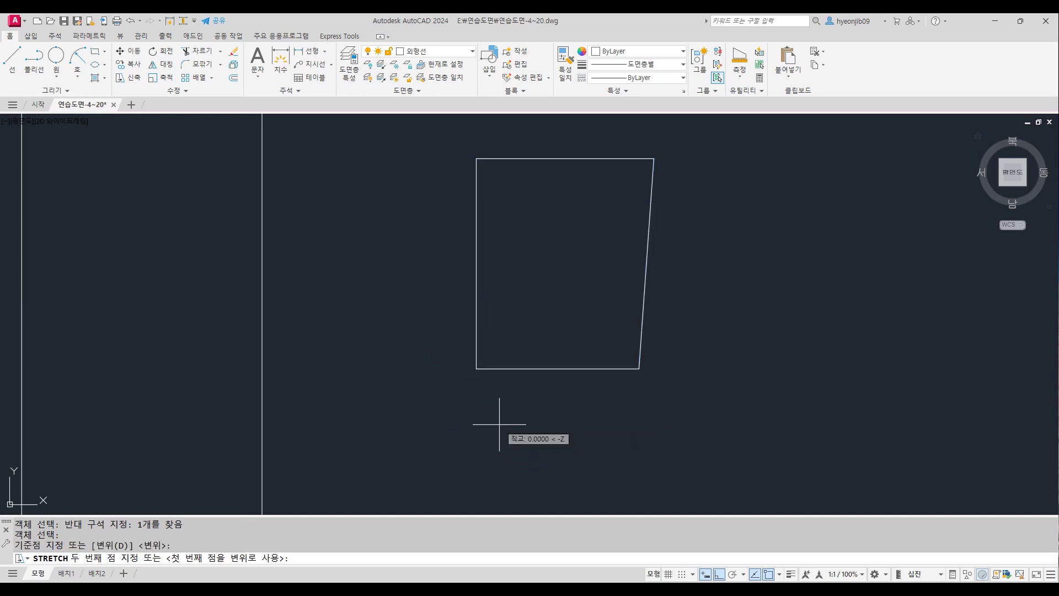
pyautogui.write('5')
pyautogui.press('Return')
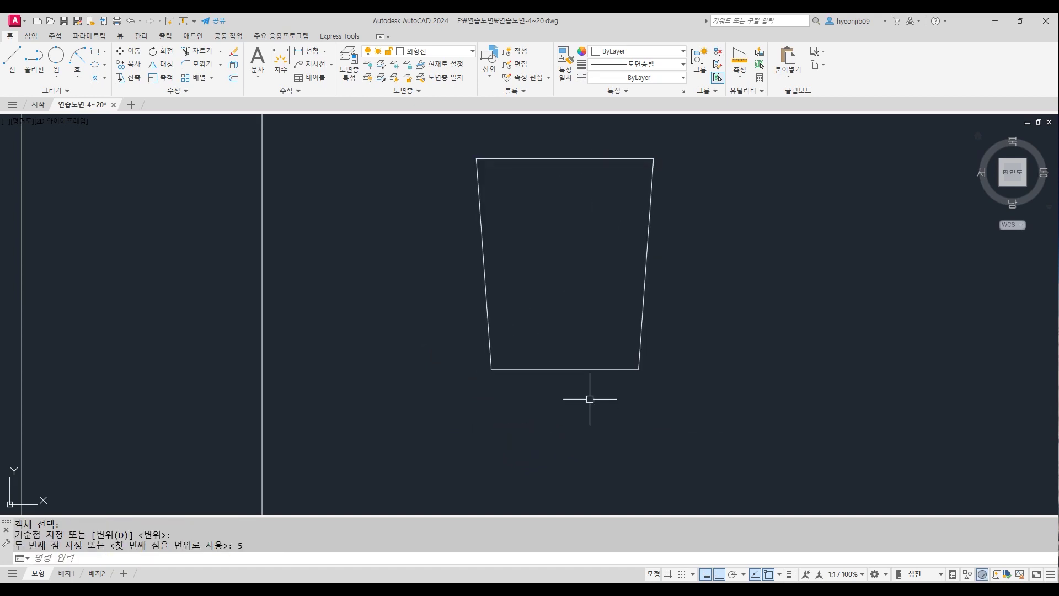
# Draw a diagonal line from the tapered shape's upper left corner to its lower right corner.
pyautogui.scroll(2, 603, 353)
pyautogui.write('l')
pyautogui.press('Return')
pyautogui.scroll(-2, 566, 325)
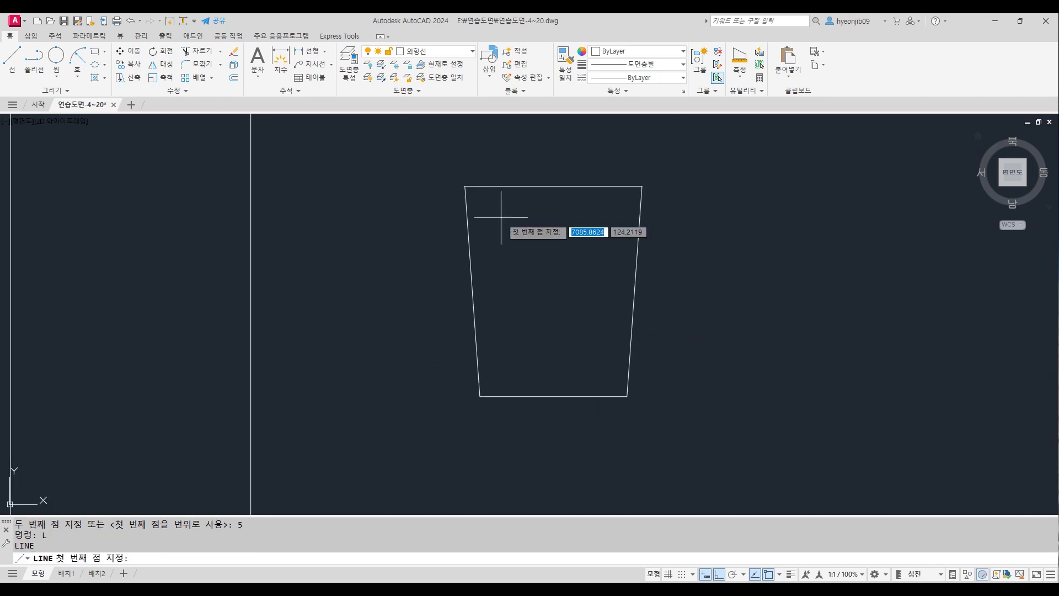
pyautogui.click(465, 186)
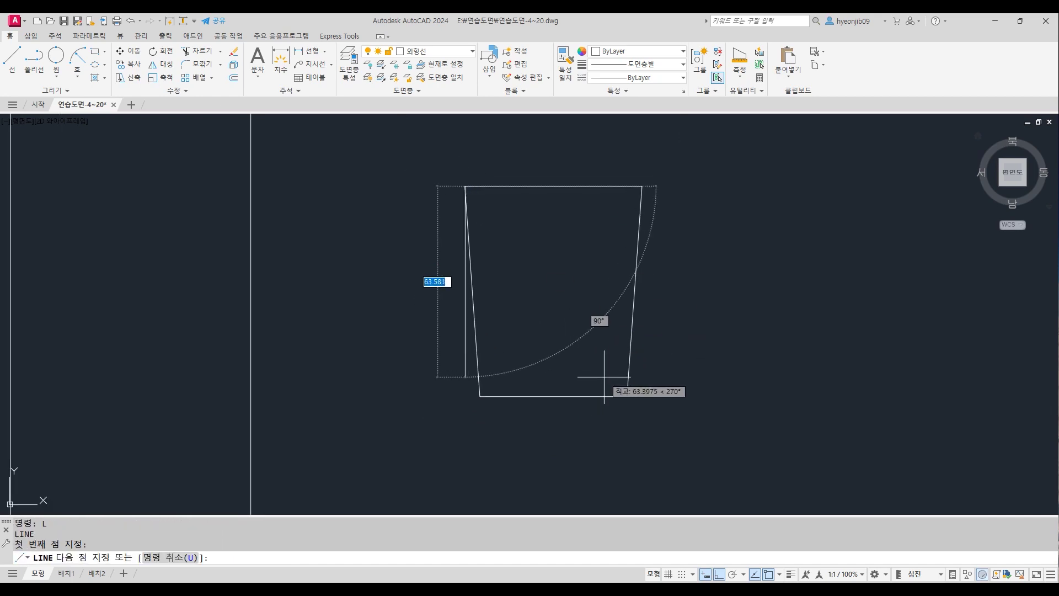
pyautogui.click(629, 396)
pyautogui.press('Return')
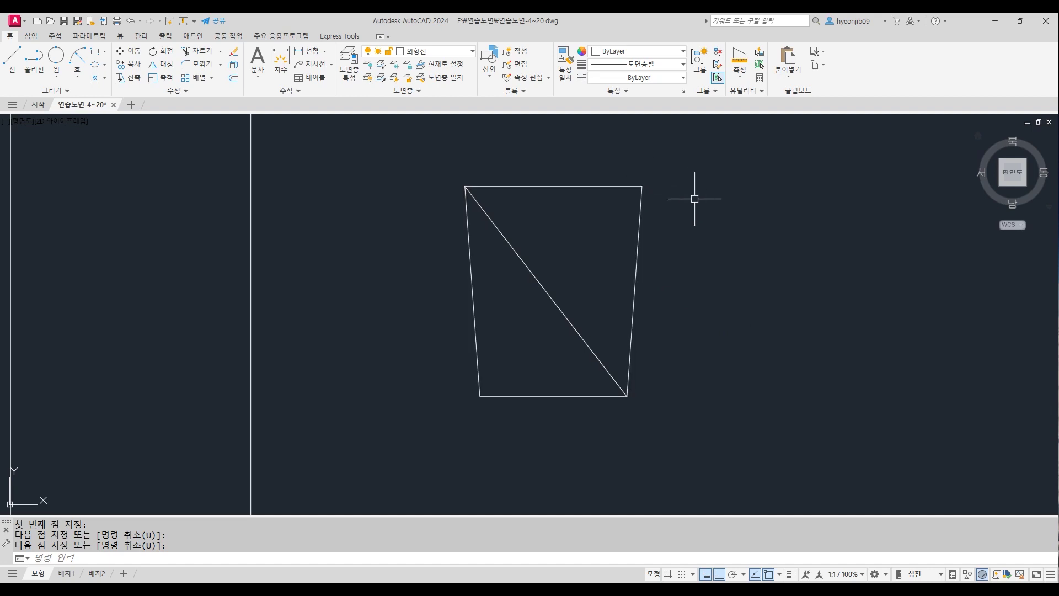
# Draw a line from the upper right corner 3 units to the right, continuing vertically down about 44 units.
pyautogui.write('L')
pyautogui.press('Return')
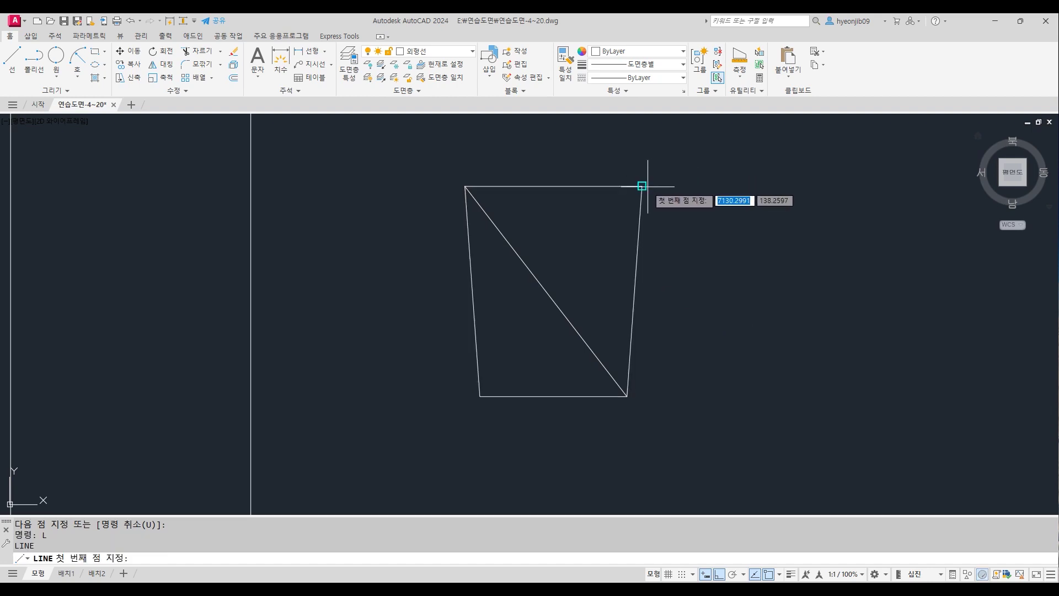
pyautogui.click(642, 187)
pyautogui.write('3')
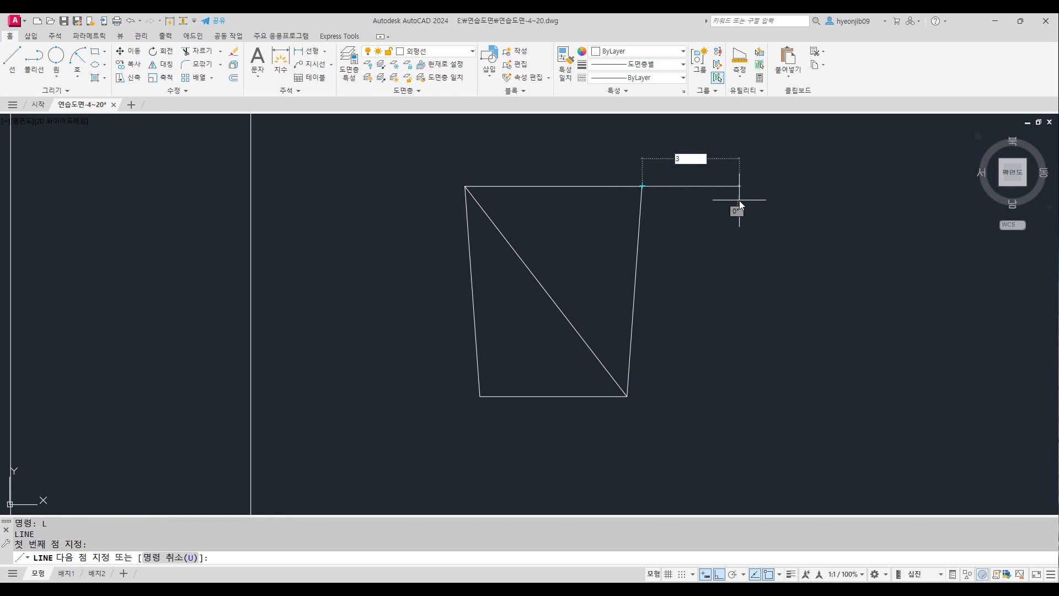
pyautogui.press('Return')
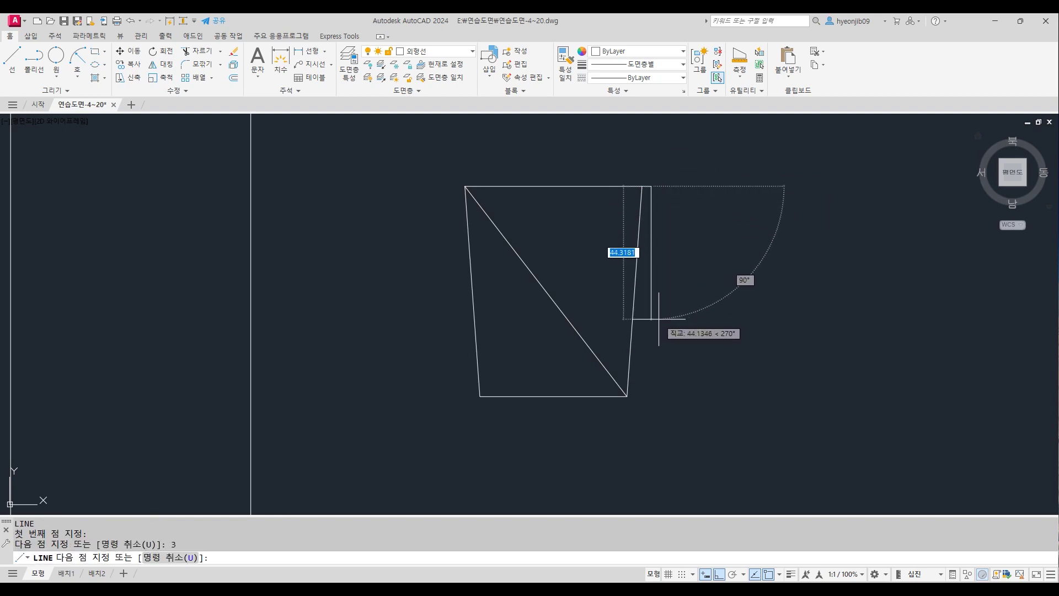
pyautogui.click(653, 319)
pyautogui.press('Return')
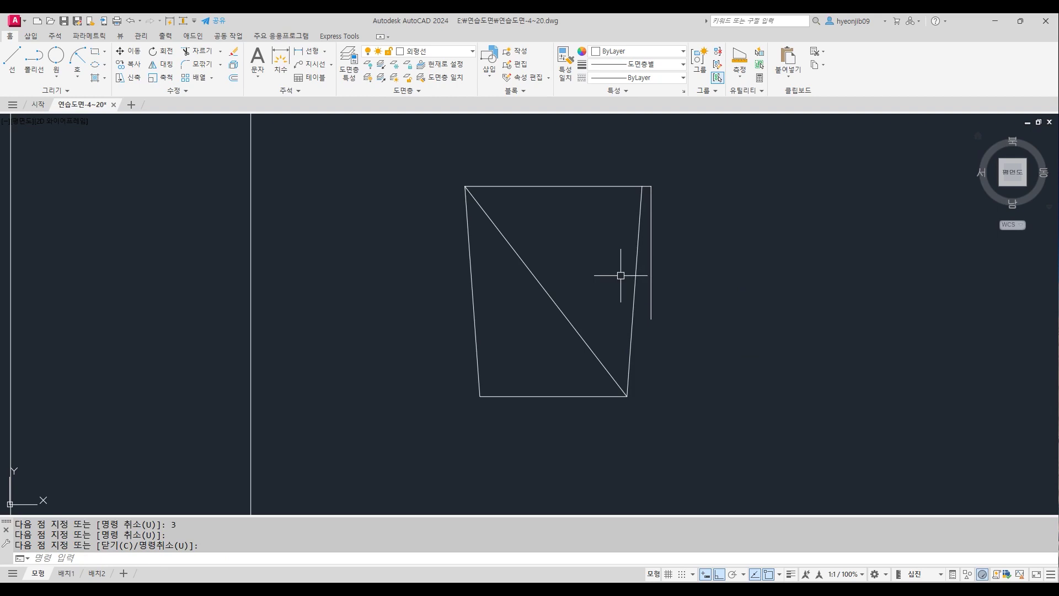
# Explode the tapered outline into separate lines.
pyautogui.write('X')
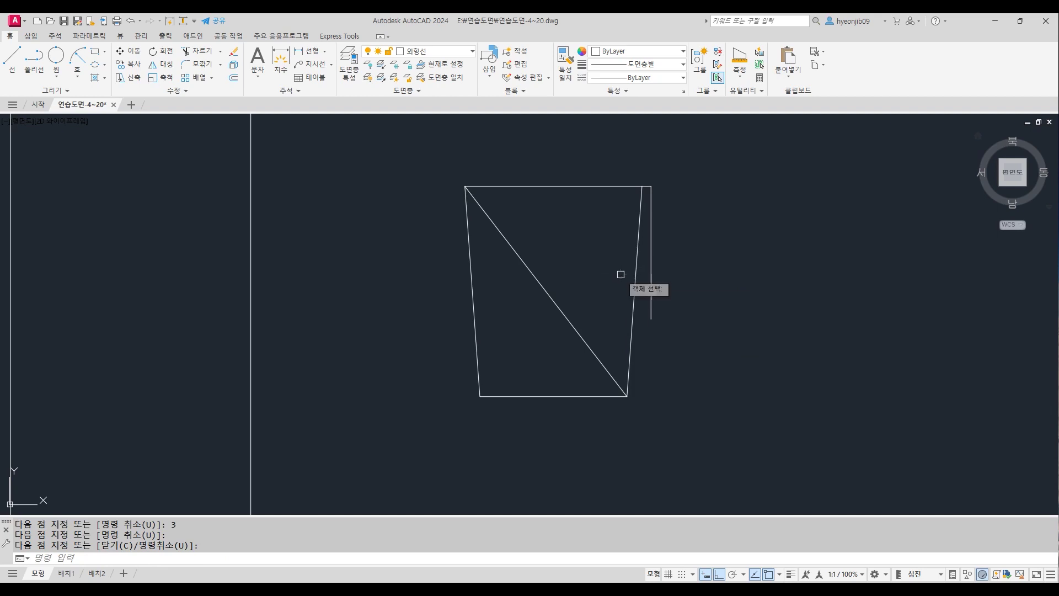
pyautogui.press('Return')
pyautogui.click(596, 187)
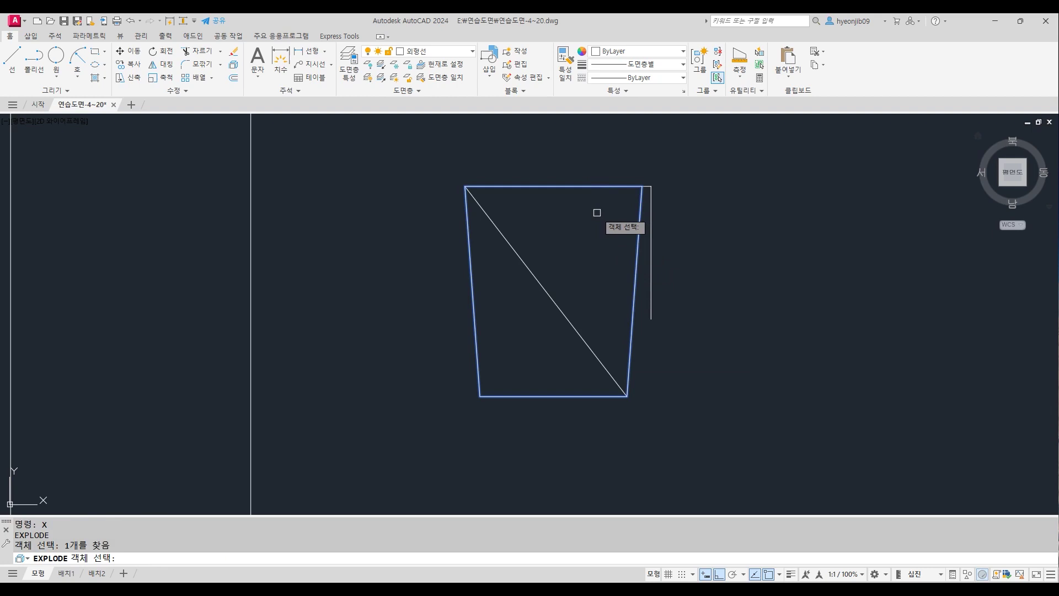
pyautogui.press('Return')
# Offset the tapered shape's top edge 25 units downward.
pyautogui.write('O')
pyautogui.press('Return')
pyautogui.write('25')
pyautogui.press('Return')
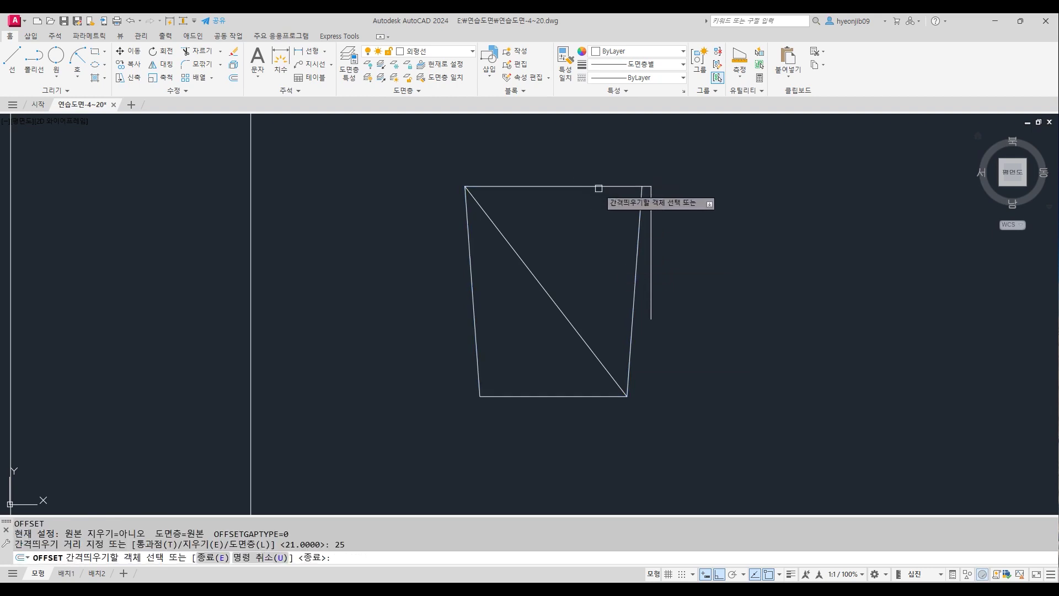
pyautogui.click(599, 188)
pyautogui.click(607, 287)
pyautogui.press('Return')
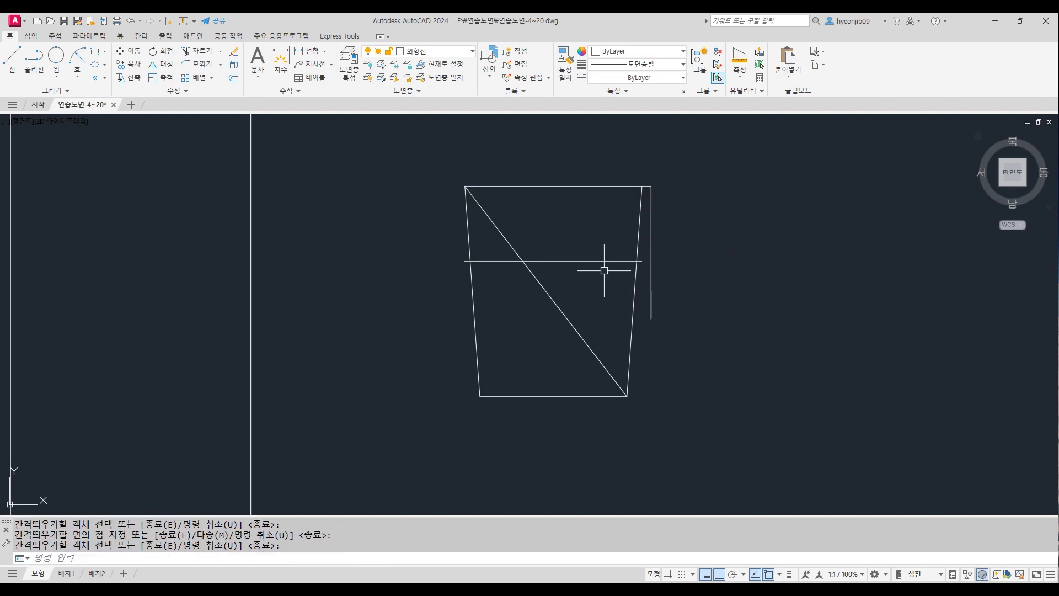
# Stretch the right end of the horizontal offset line past the vertical construction line.
pyautogui.click(603, 261)
pyautogui.click(643, 261)
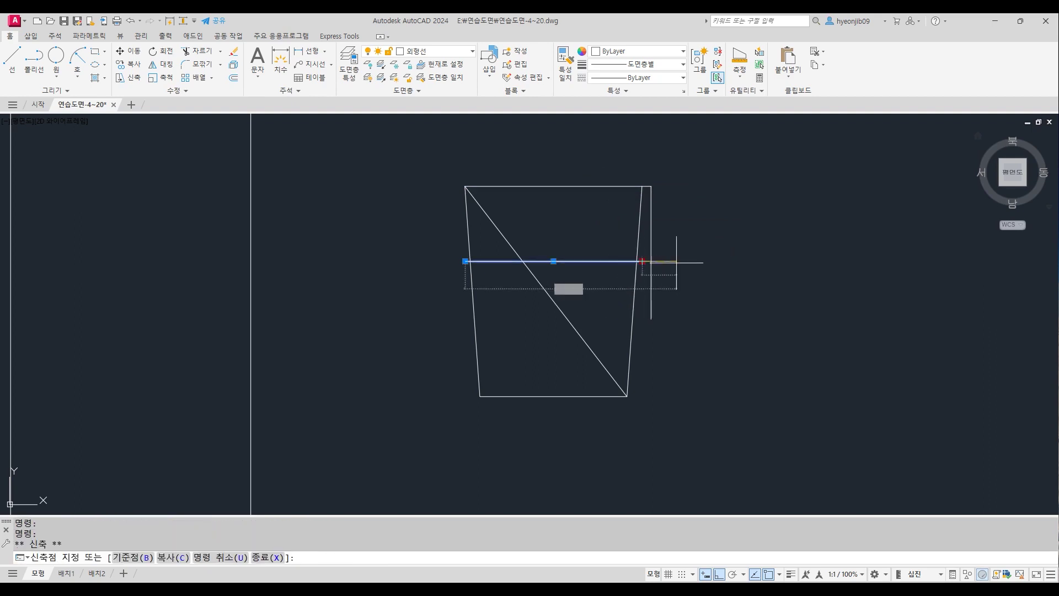
pyautogui.press('Escape')
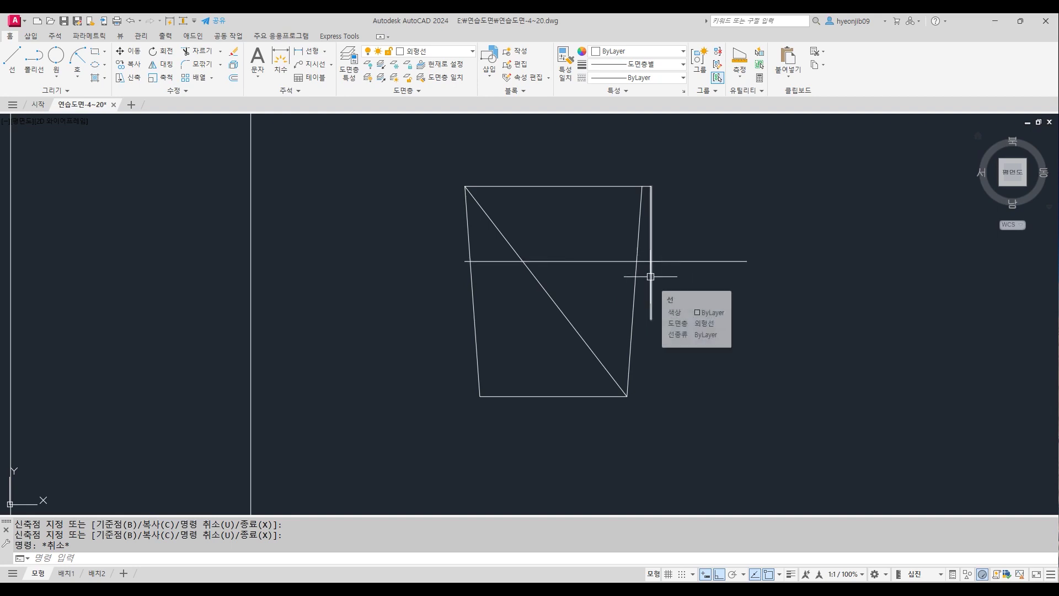
# Draw two concentric circles of radius 7 and 14, centred where the stretched horizontal line crosses the vertical construction line.
pyautogui.write('c')
pyautogui.press('Return')
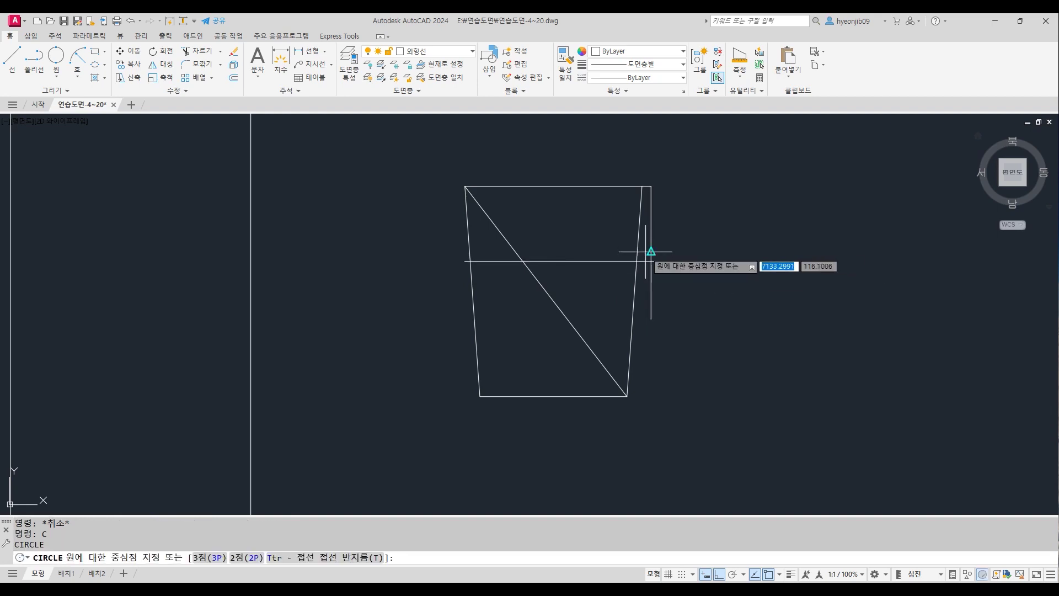
pyautogui.click(651, 261)
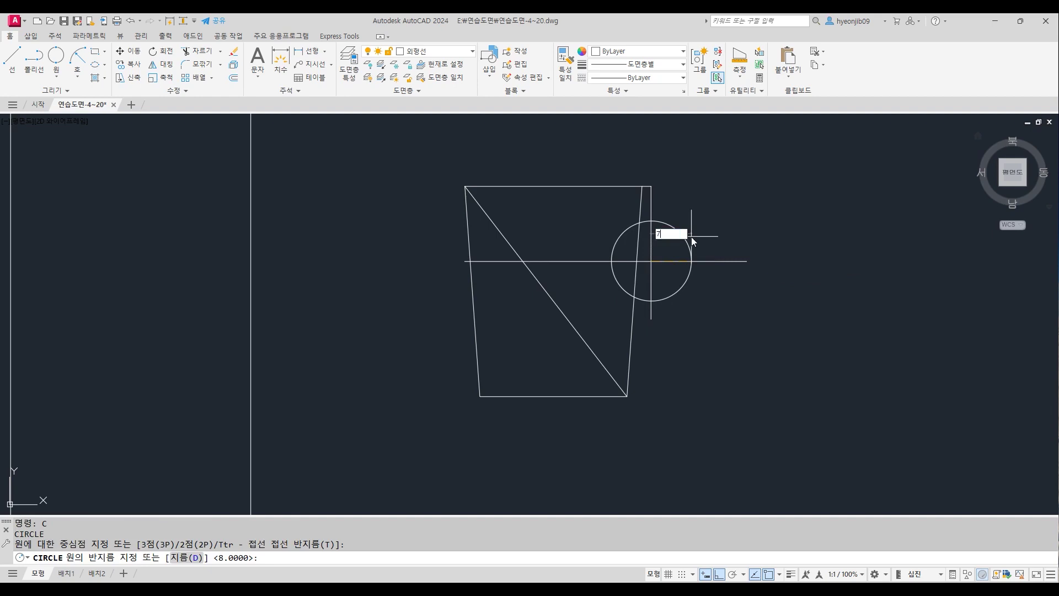
pyautogui.write('7')
pyautogui.press('Return')
pyautogui.press('Return')
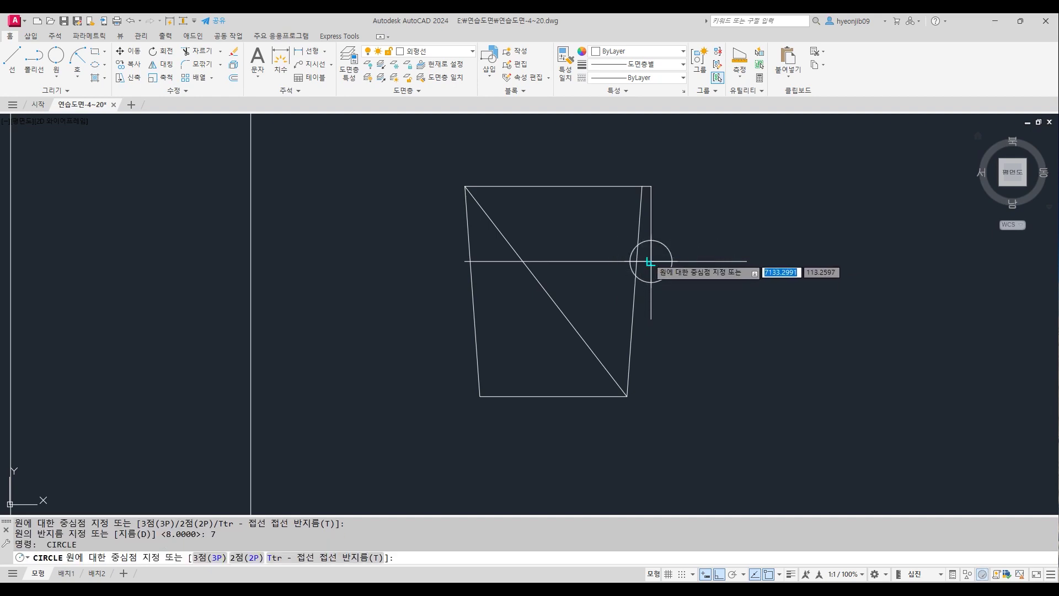
pyautogui.click(642, 261)
pyautogui.write('14')
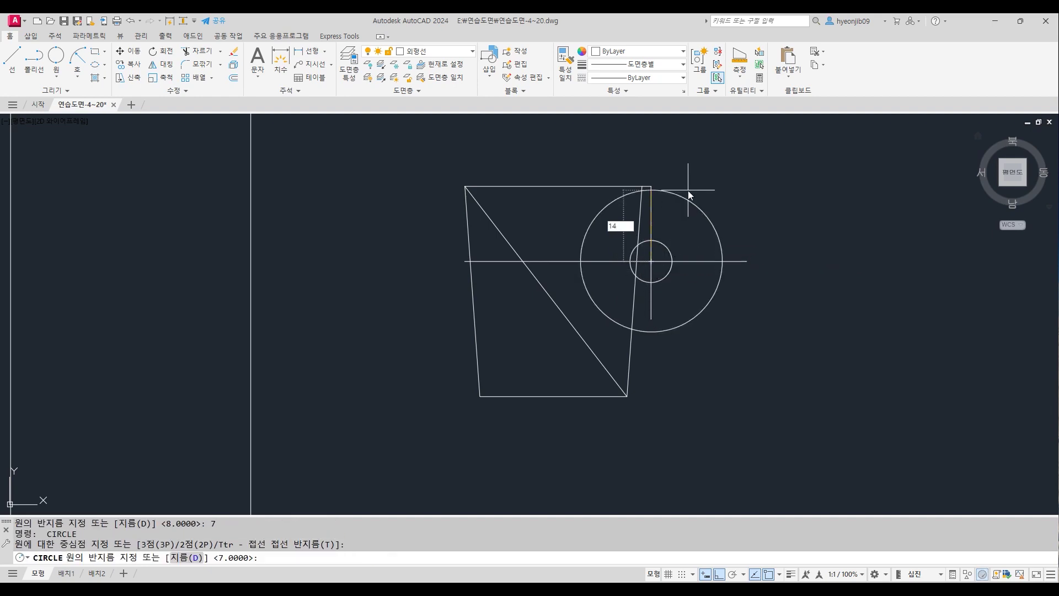
pyautogui.press('Return')
# Erase the horizontal and vertical construction lines passing through the circles' centre.
pyautogui.write('e')
pyautogui.press('Return')
pyautogui.click(734, 261)
pyautogui.press('Return')
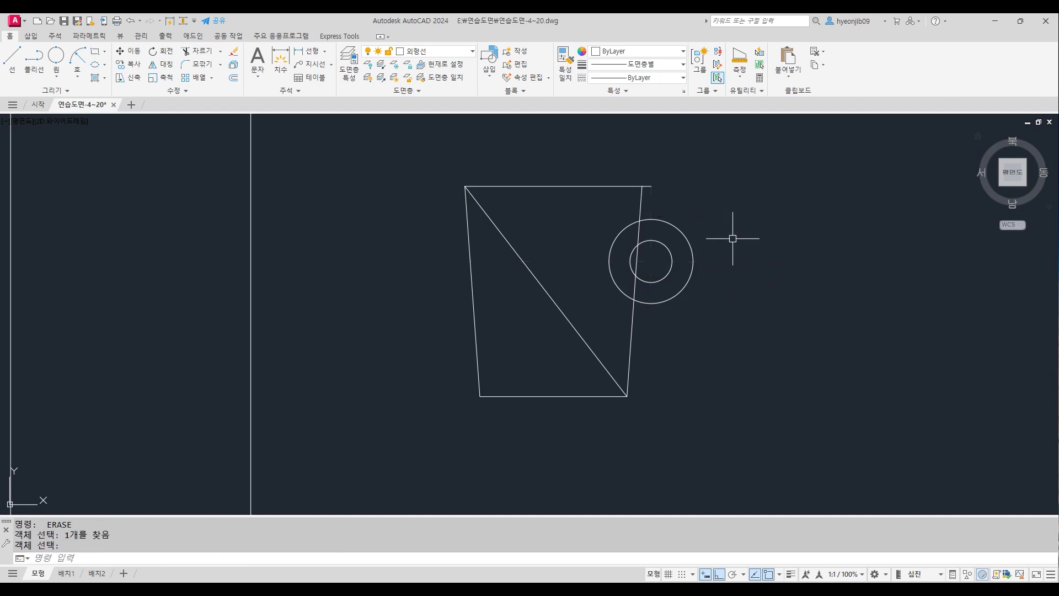
# Trim the stub beyond the upper right corner and the parts of both circles inside the tapered shape.
pyautogui.scroll(2, 674, 186)
pyautogui.write('tr')
pyautogui.press('Return')
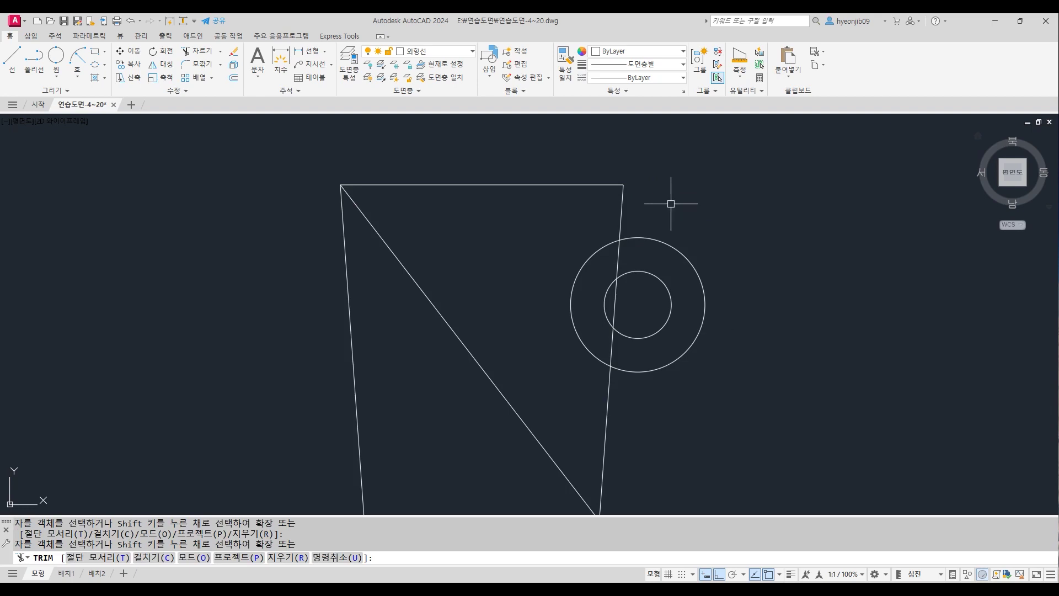
pyautogui.click(595, 260)
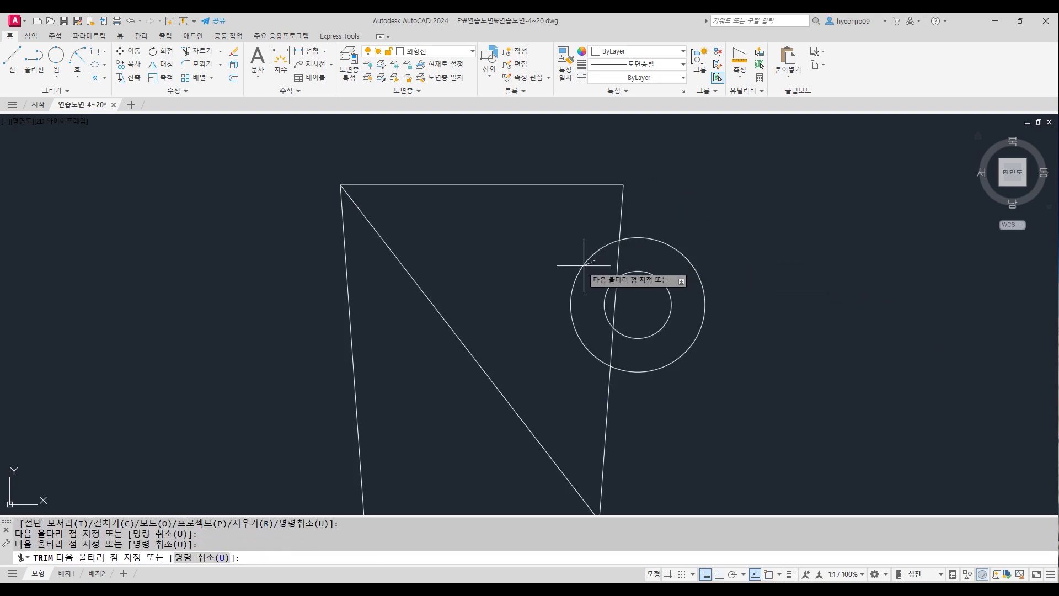
pyautogui.click(606, 301)
pyautogui.press('Return')
pyautogui.scroll(-4, 754, 233)
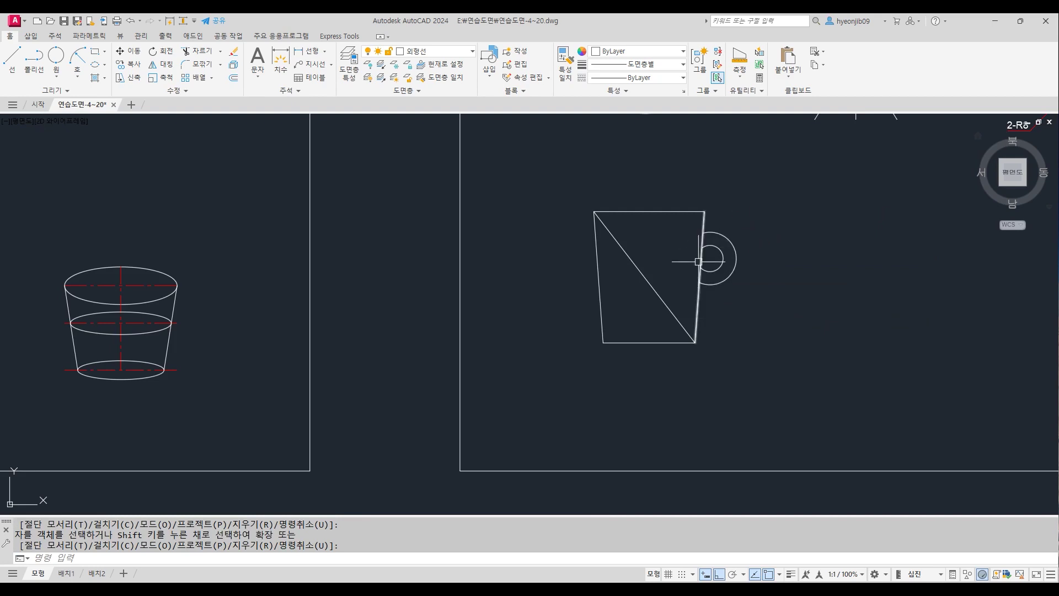
# Offset the tapered shape's bottom edge 32 units upward.
pyautogui.scroll(2, 698, 262)
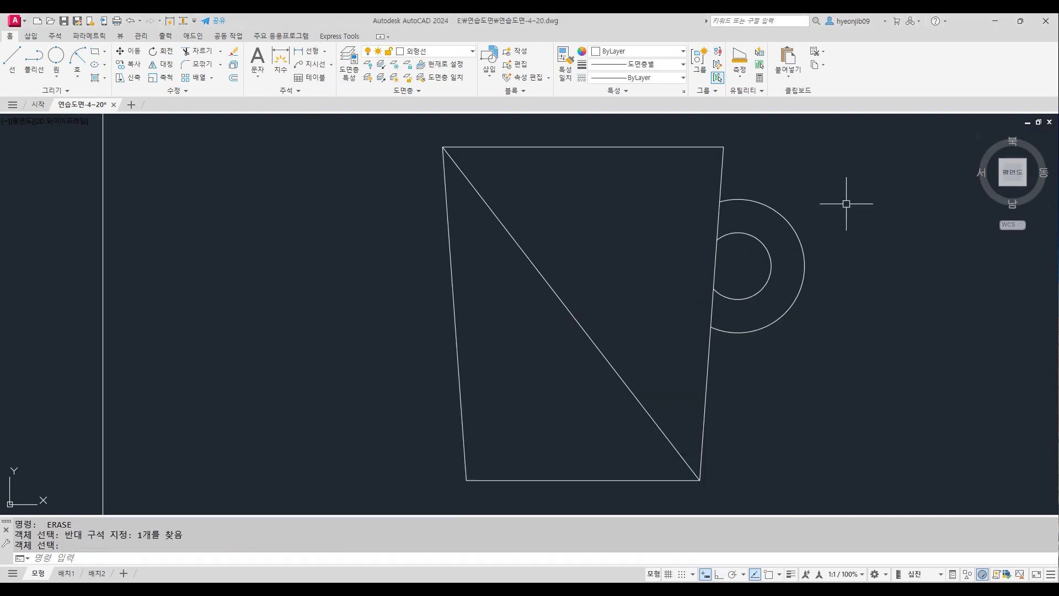
pyautogui.press('Return')
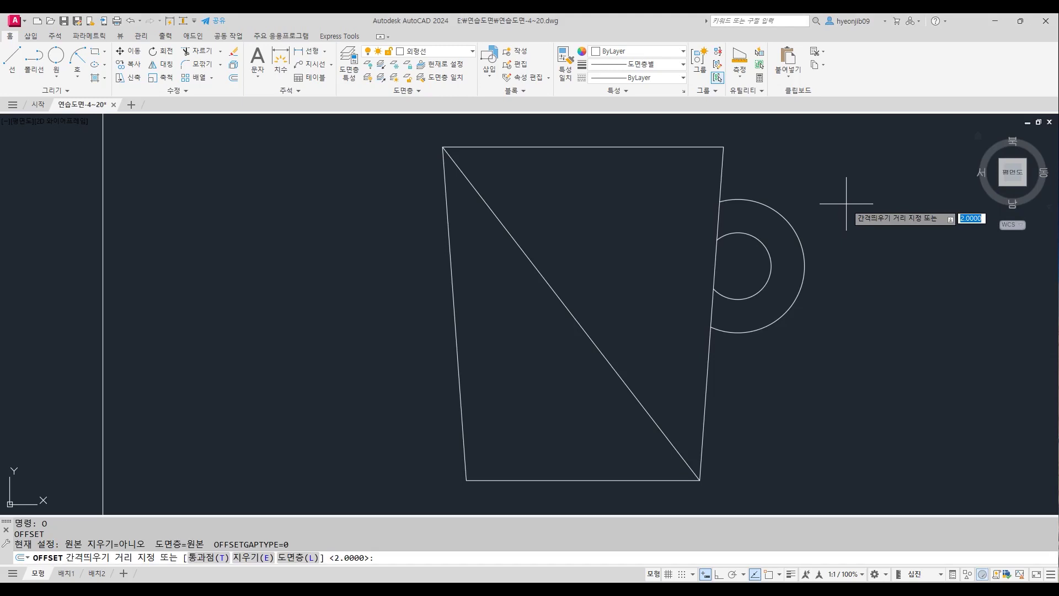
pyautogui.write('32')
pyautogui.press('Return')
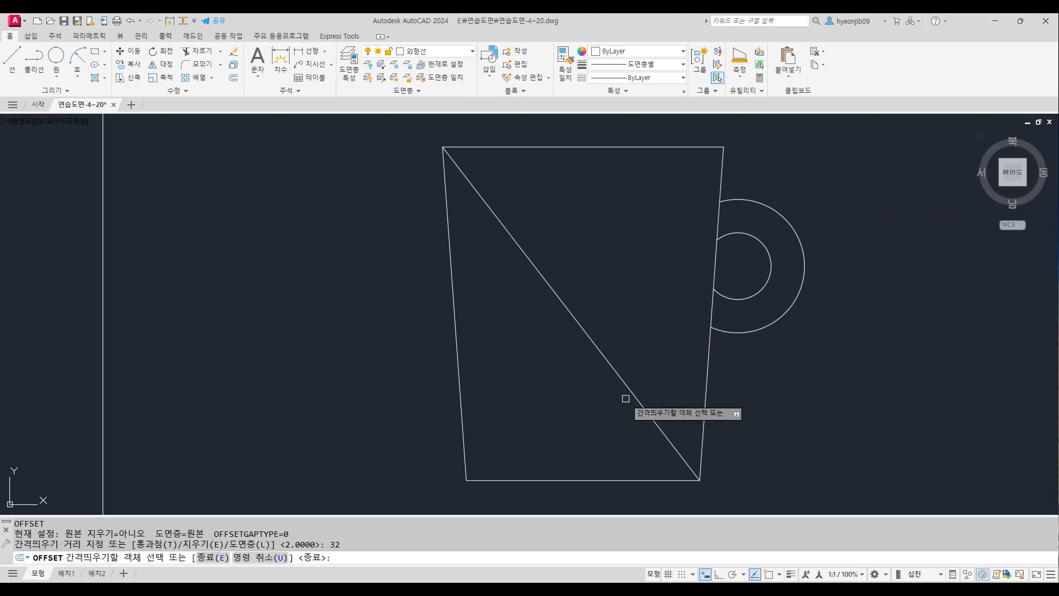
pyautogui.click(594, 480)
pyautogui.click(638, 285)
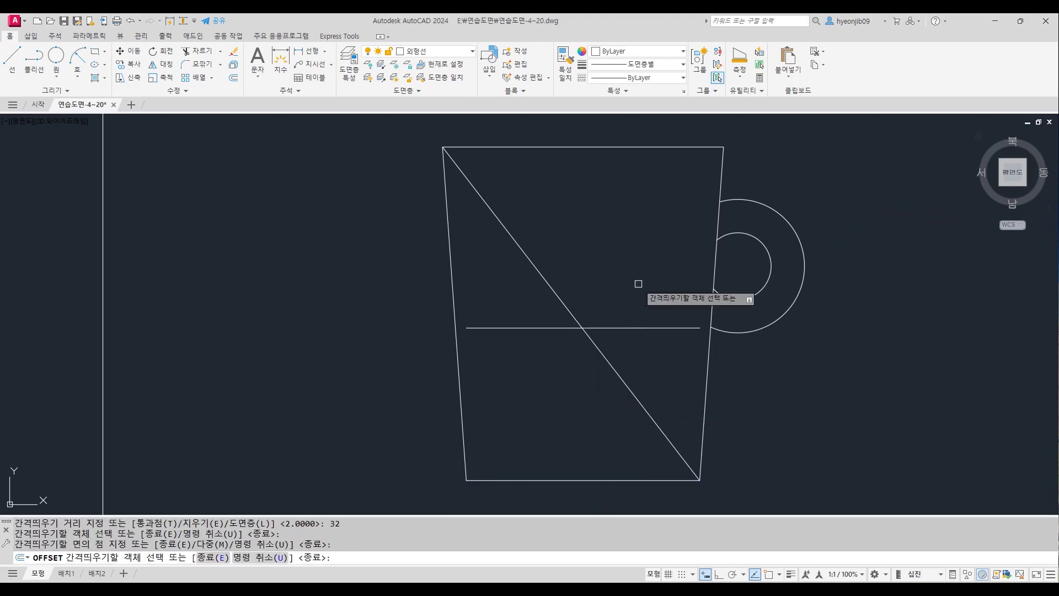
pyautogui.press('Return')
# Draw a vertical line from the midpoint of the bottom edge up past the offset line, with object snap and ortho on.
pyautogui.write('L')
pyautogui.press('Return')
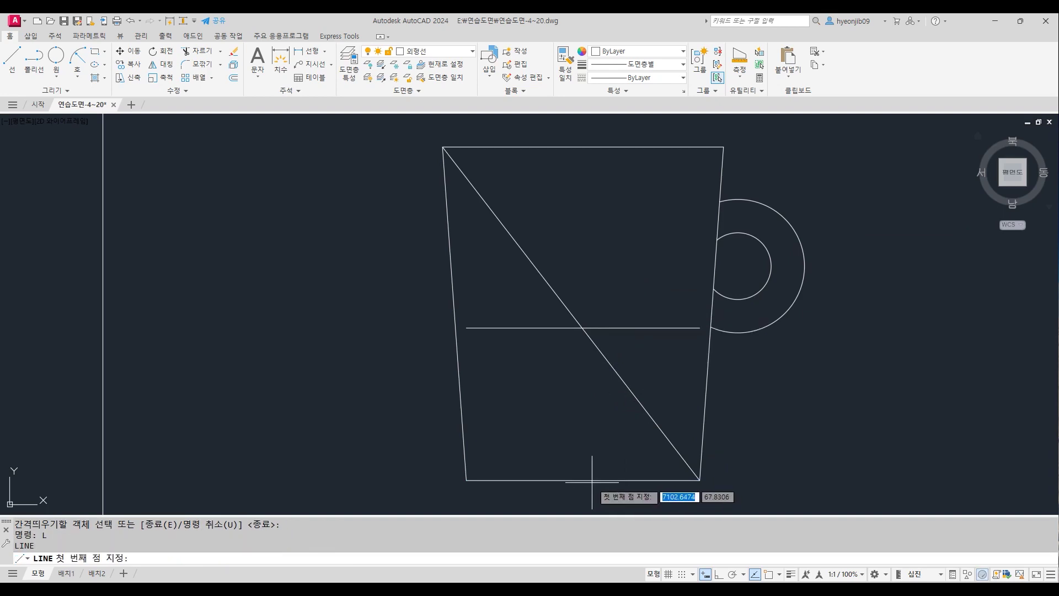
pyautogui.click(770, 575)
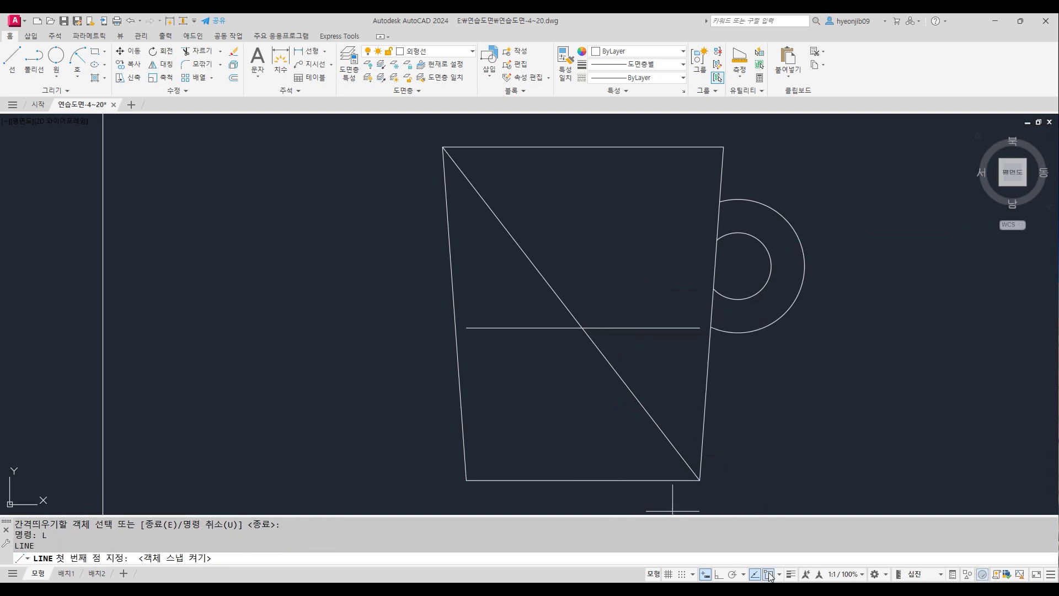
pyautogui.click(583, 480)
pyautogui.press('F8')
pyautogui.click(583, 184)
pyautogui.press('Return')
# Draw an ellipse centred where the vertical and offset lines cross, with a vertical half-axis of 36/2 and a horizontal half-axis of 28/2.
pyautogui.scroll(7, 592, 285)
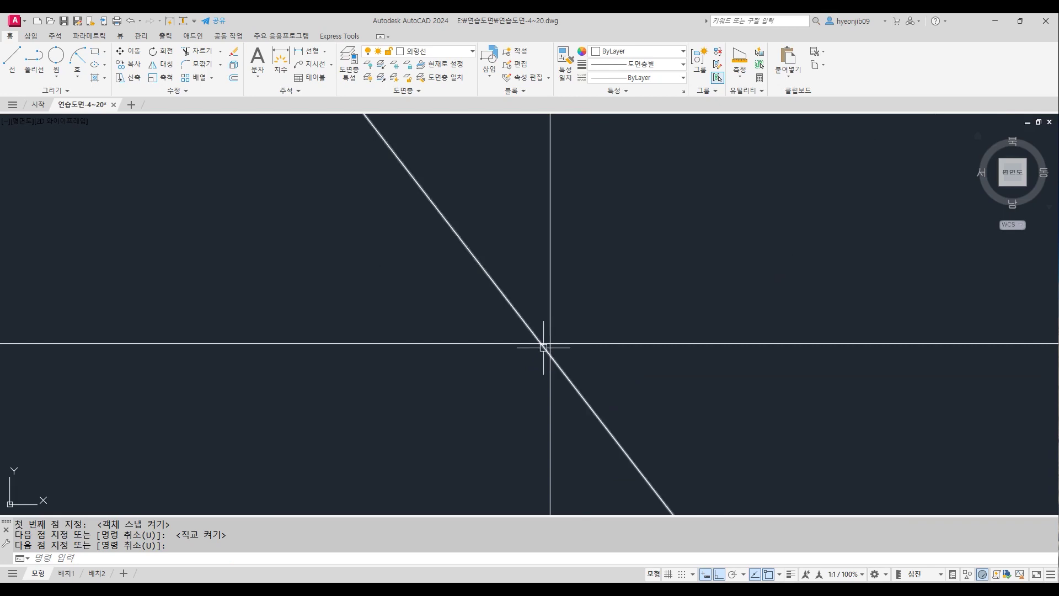
pyautogui.click(103, 65)
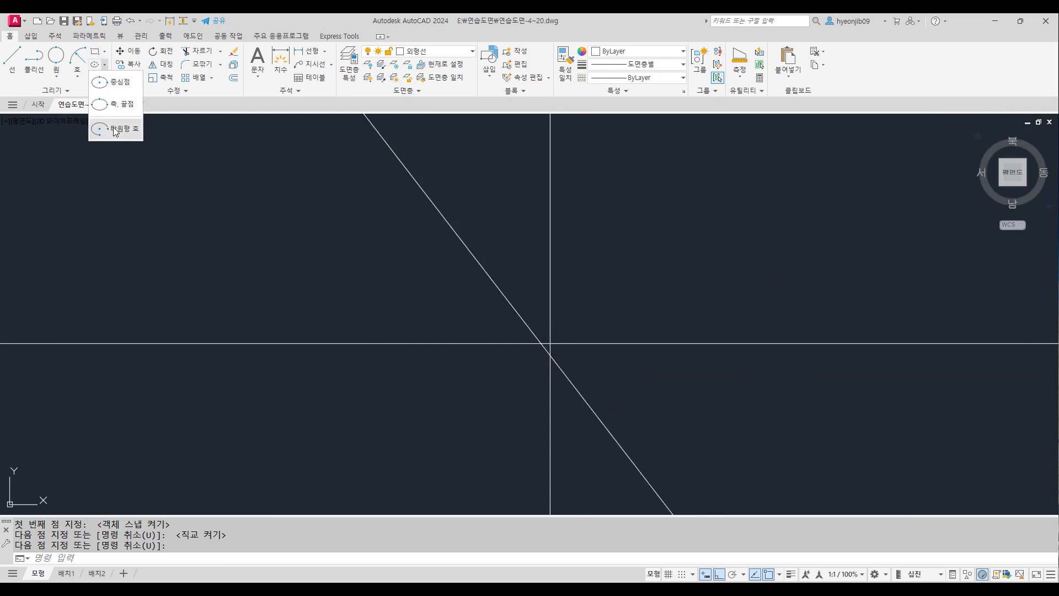
pyautogui.click(107, 88)
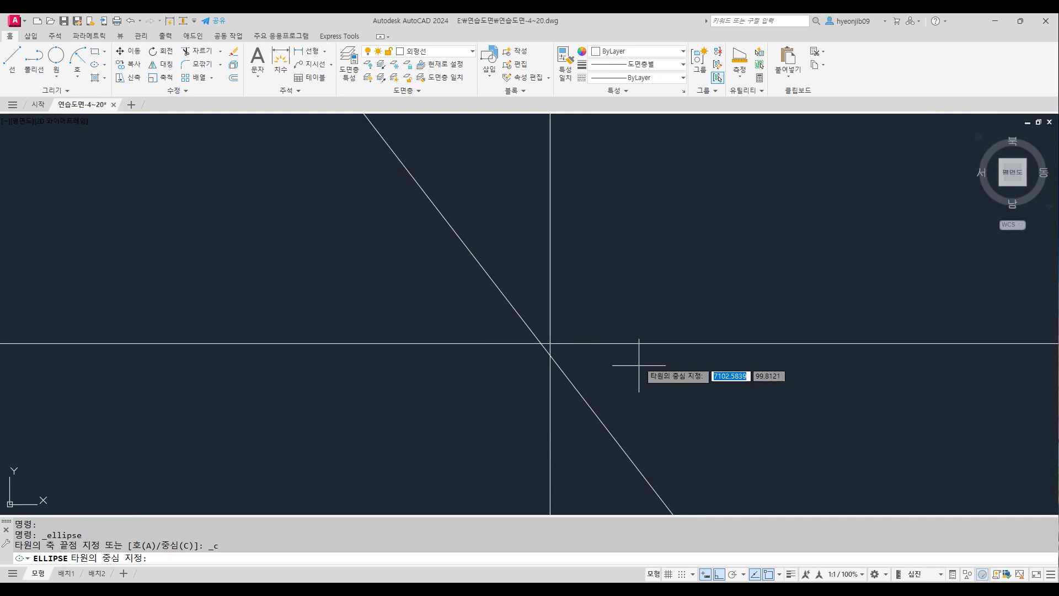
pyautogui.click(550, 343)
pyautogui.scroll(-1, 552, 348)
pyautogui.scroll(-8, 553, 357)
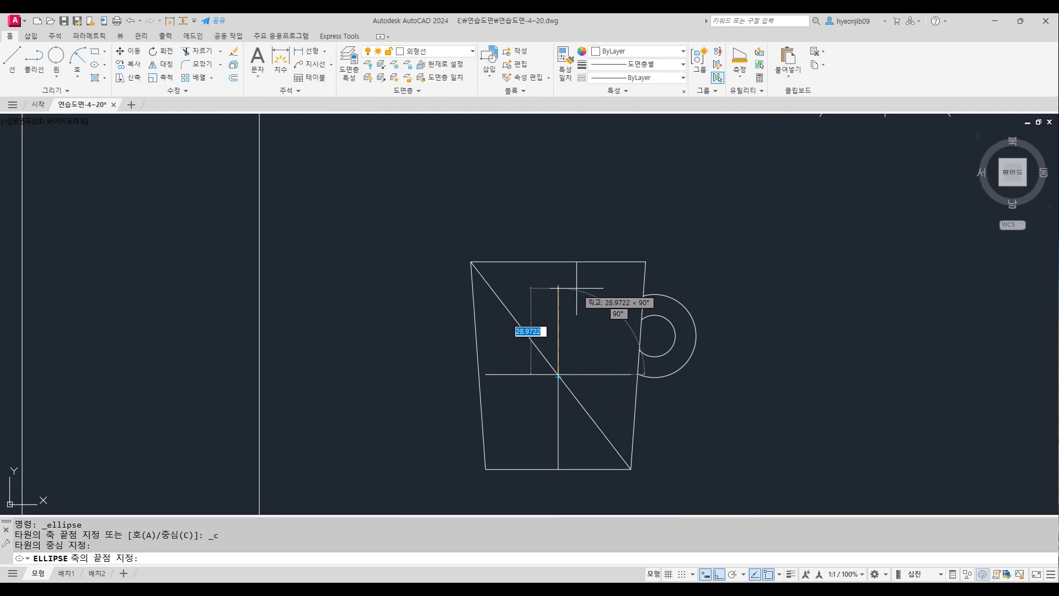
pyautogui.write('36/2')
pyautogui.press('Return')
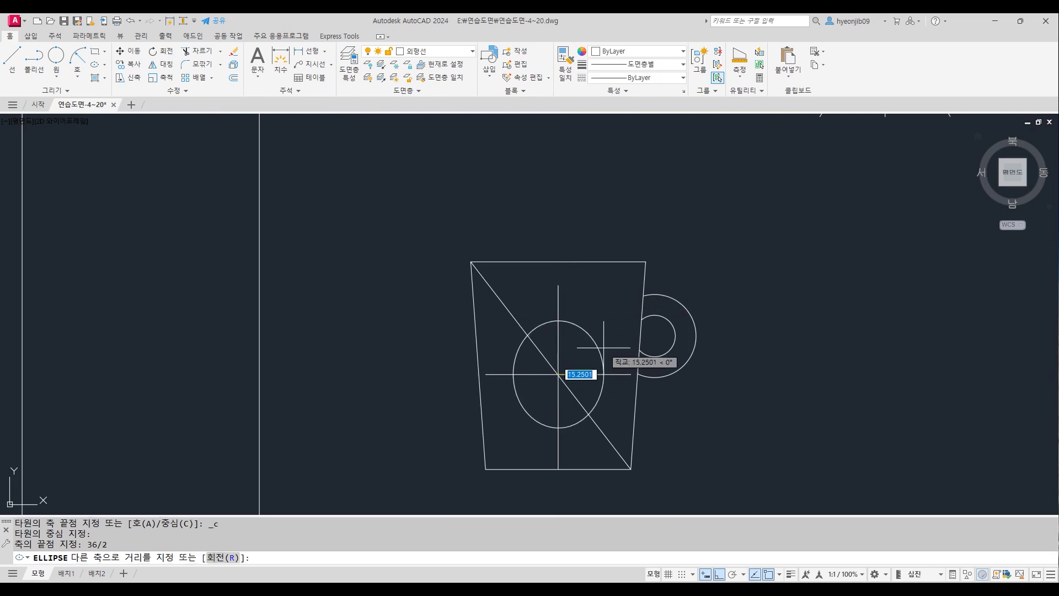
pyautogui.write('2')
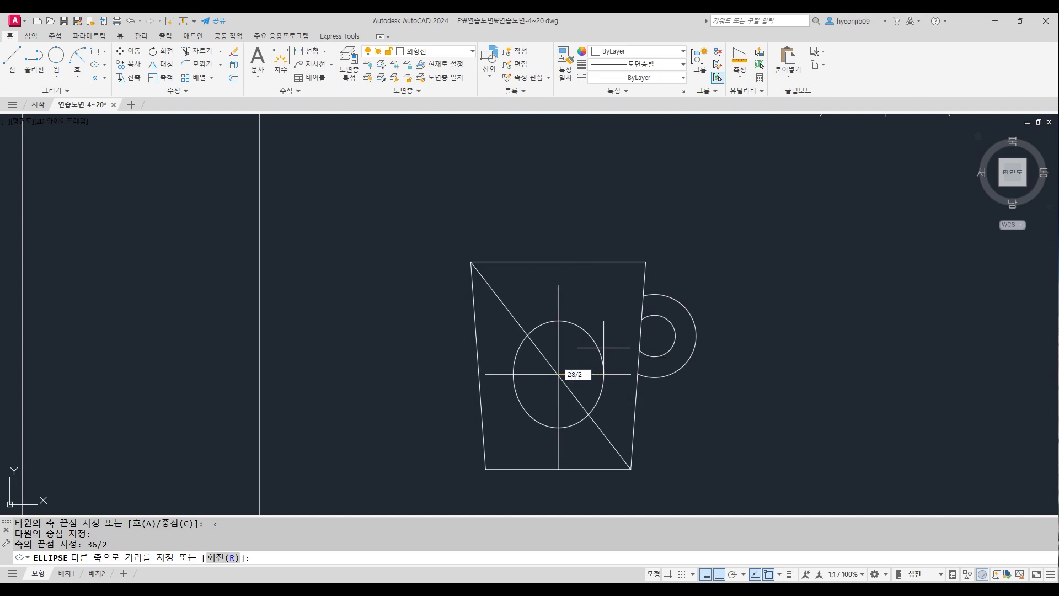
pyautogui.write('8/2')
pyautogui.press('Return')
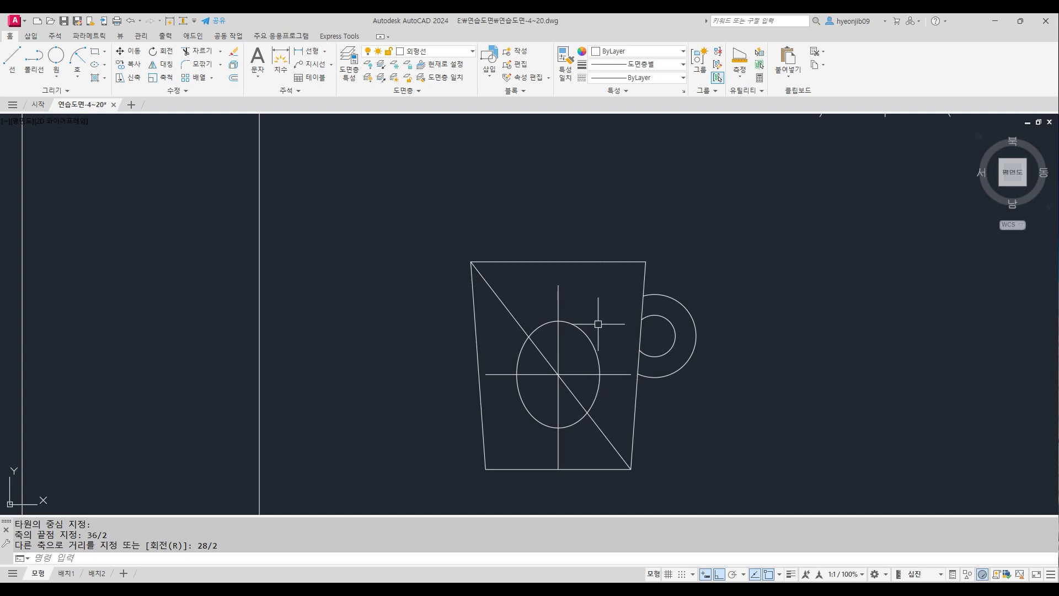
# Rotate the ellipse by -20 degrees about its centre.
pyautogui.write('ro')
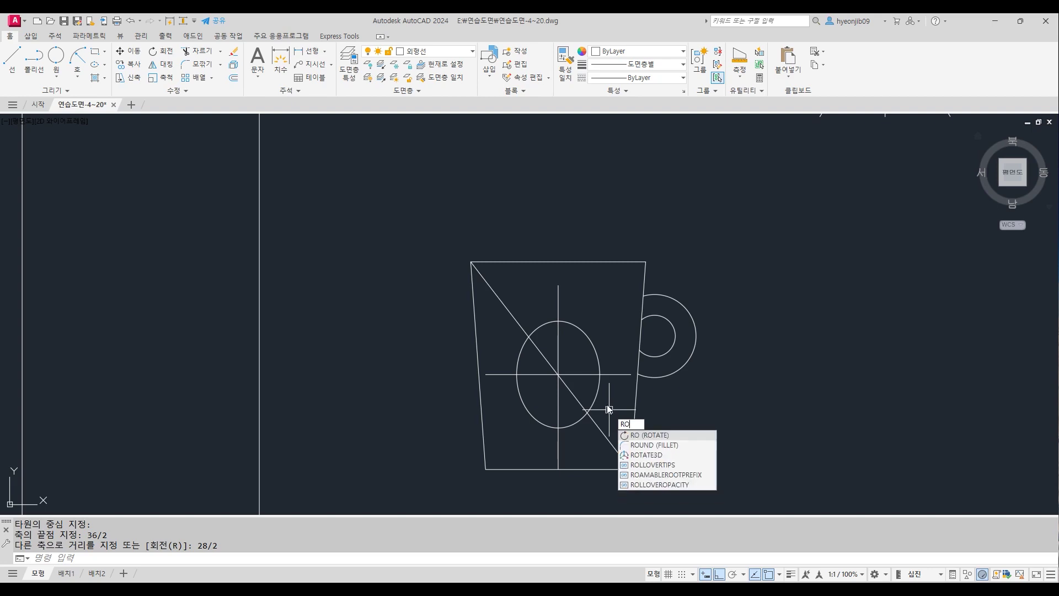
pyautogui.press('Return')
pyautogui.click(584, 324)
pyautogui.click(581, 332)
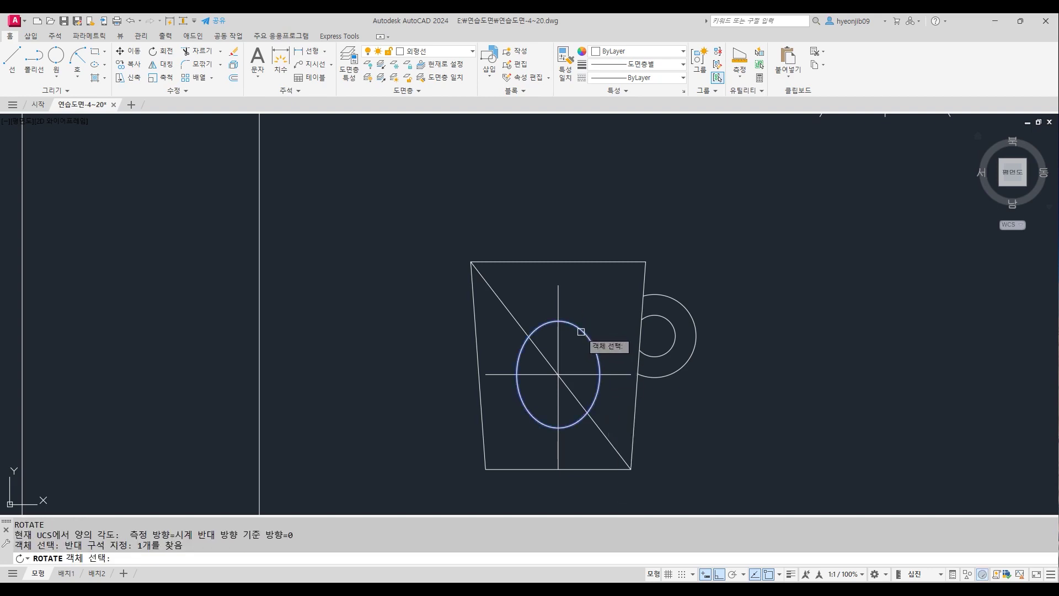
pyautogui.press('Return')
pyautogui.scroll(10, 557, 374)
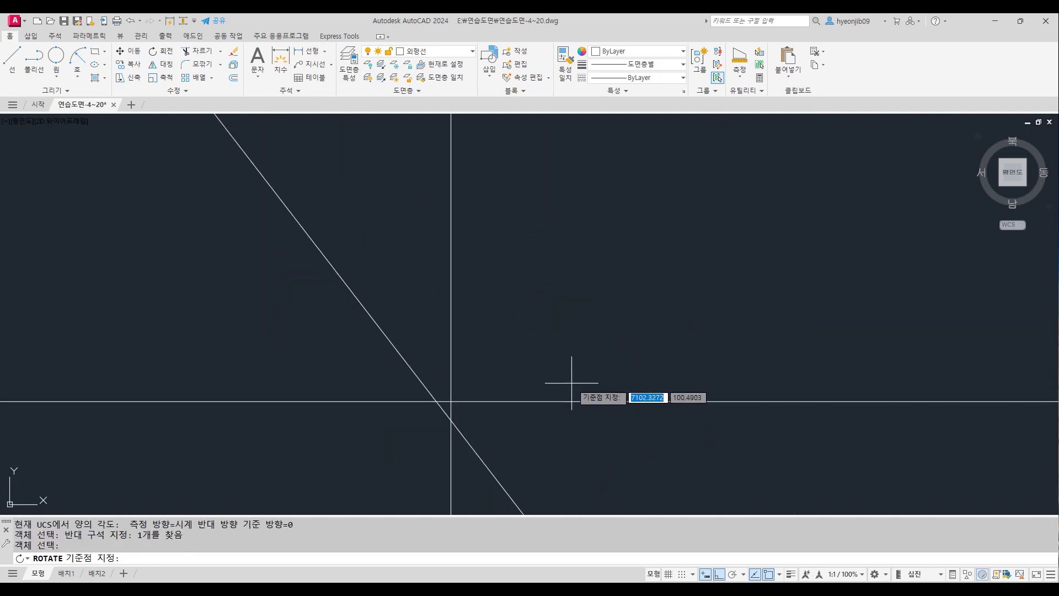
pyautogui.click(451, 399)
pyautogui.scroll(-6, 469, 395)
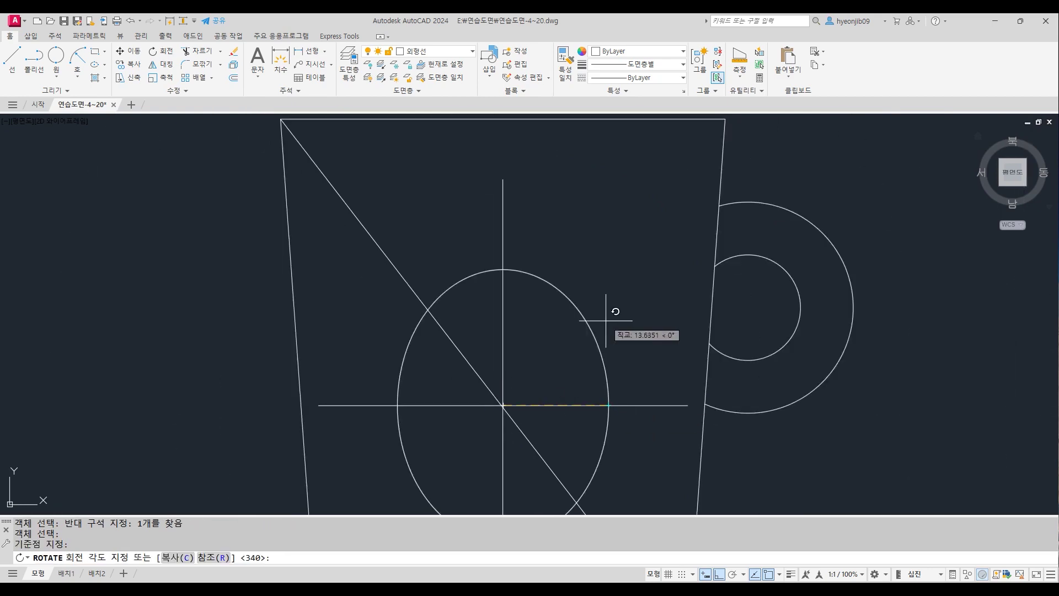
pyautogui.press('F8')
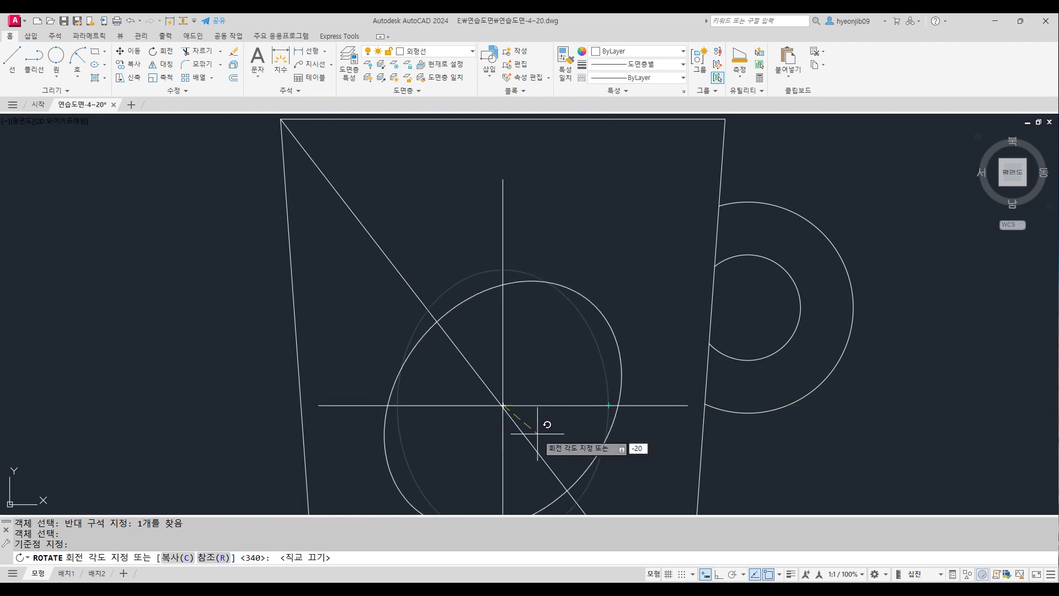
pyautogui.press('Return')
pyautogui.scroll(-2, 616, 296)
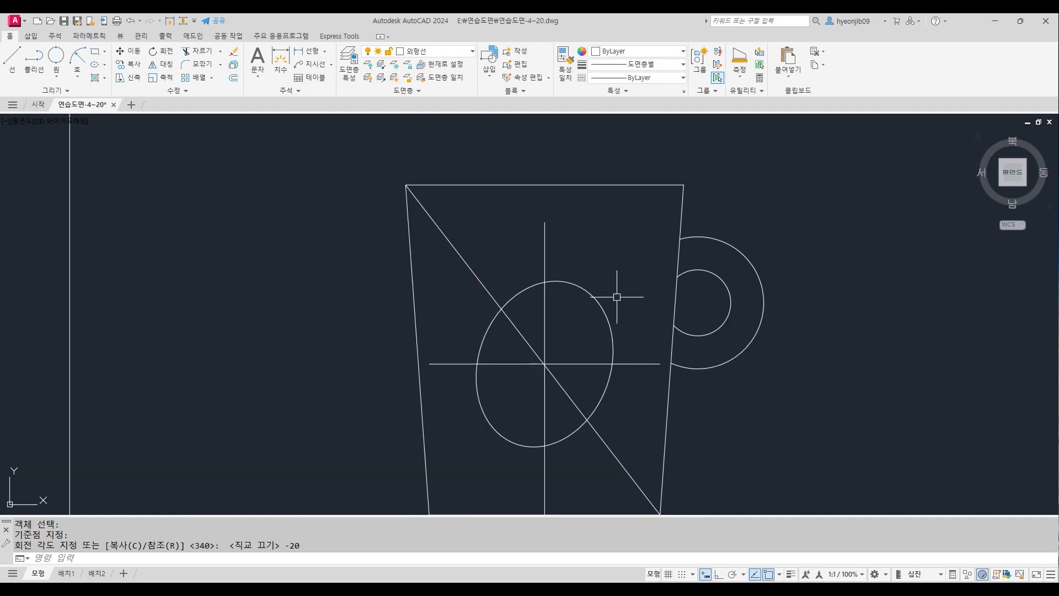
# Erase the vertical and horizontal construction lines running through the ellipse.
pyautogui.write('e')
pyautogui.press('Return')
pyautogui.click(545, 253)
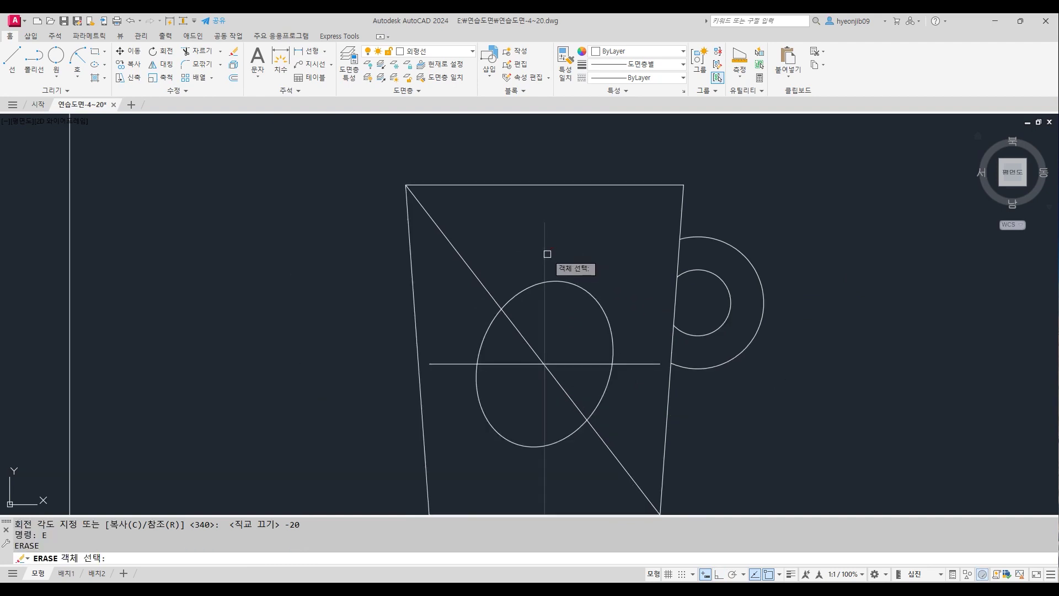
pyautogui.press('Escape')
pyautogui.write('e')
pyautogui.press('Return')
pyautogui.click(544, 246)
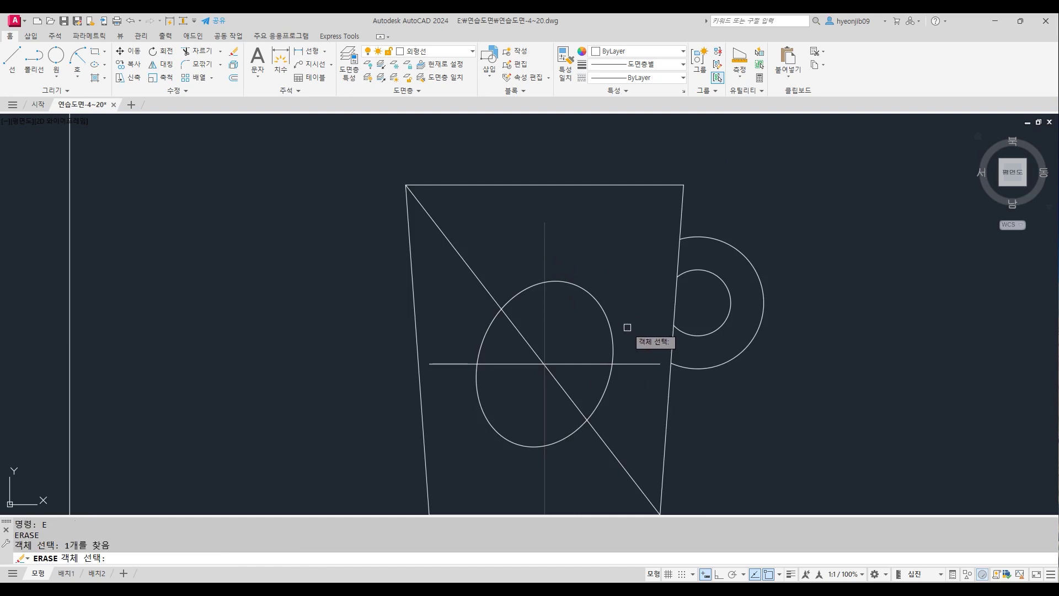
pyautogui.click(574, 363)
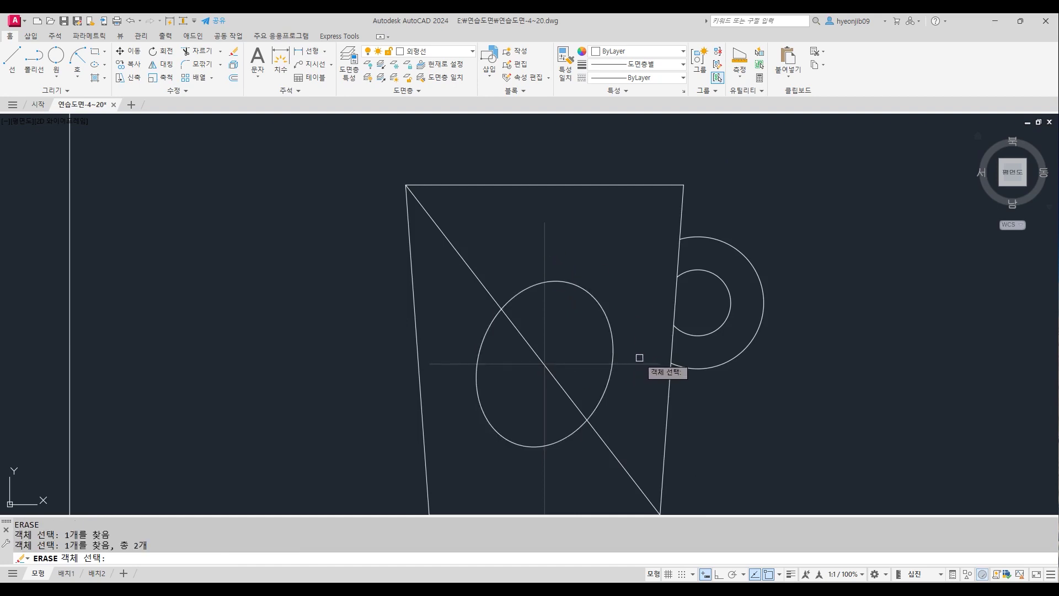
pyautogui.press('Return')
# Trim the part of the diagonal line that lies inside the ellipse.
pyautogui.write('tr')
pyautogui.press('Return')
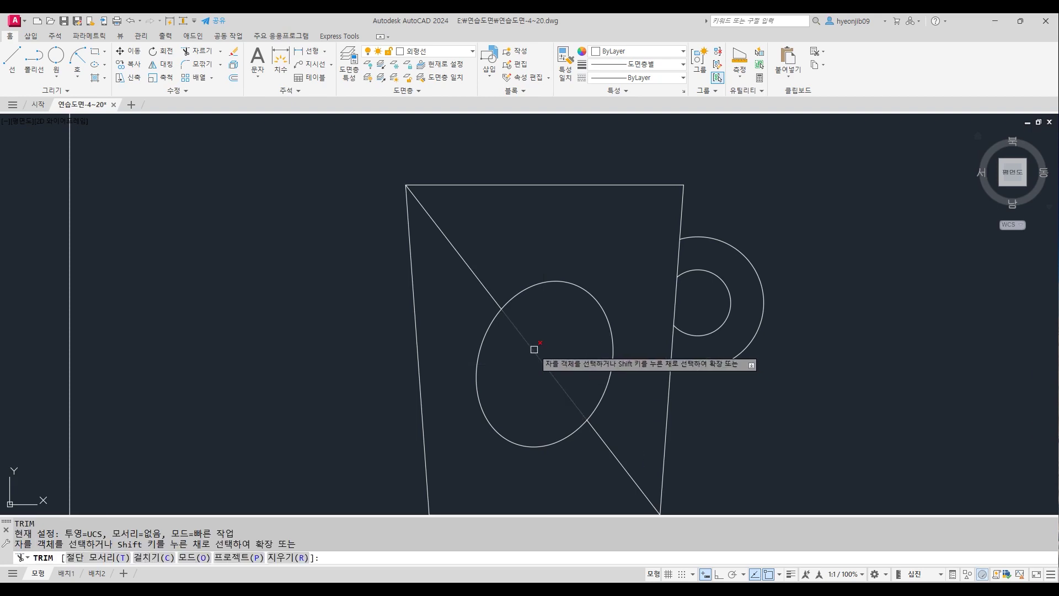
pyautogui.click(534, 350)
pyautogui.press('Return')
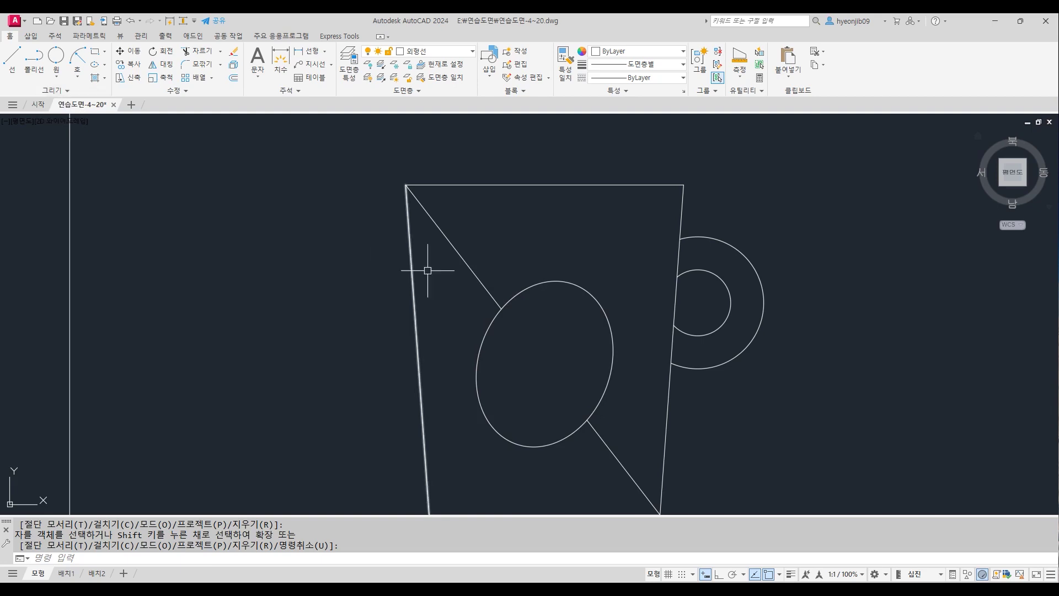
# Draw an S-shaped fit-point spline through the ellipse, from its upper edge through two interior points to its lower edge.
pyautogui.click(55, 91)
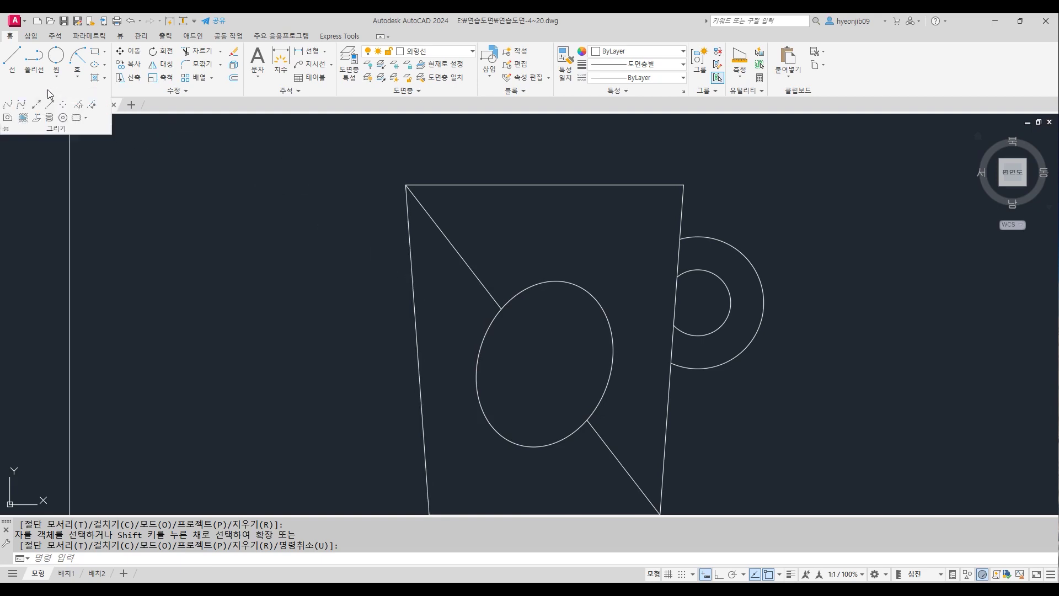
pyautogui.click(10, 105)
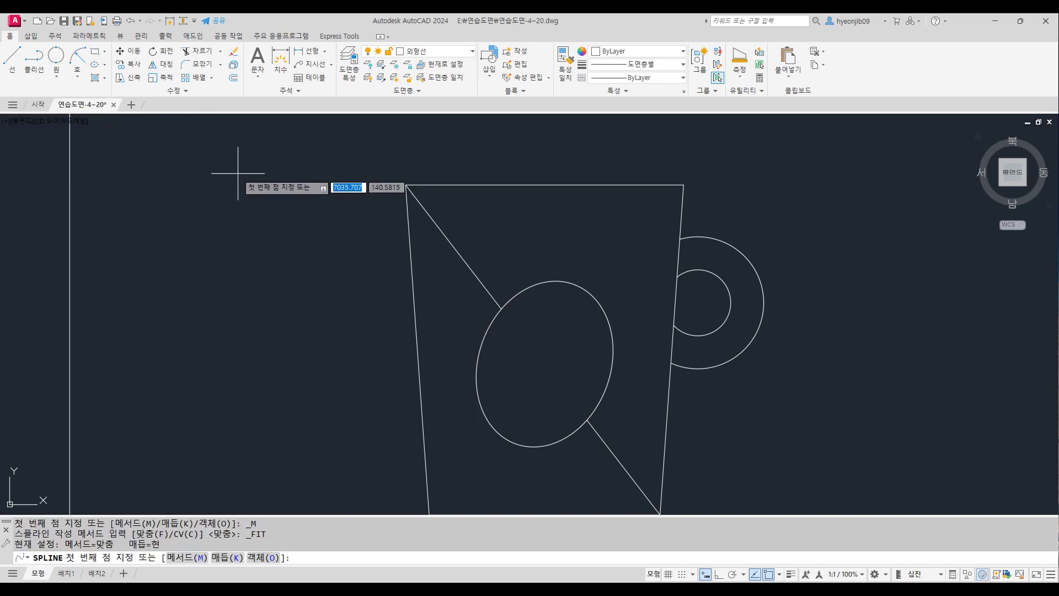
pyautogui.click(574, 283)
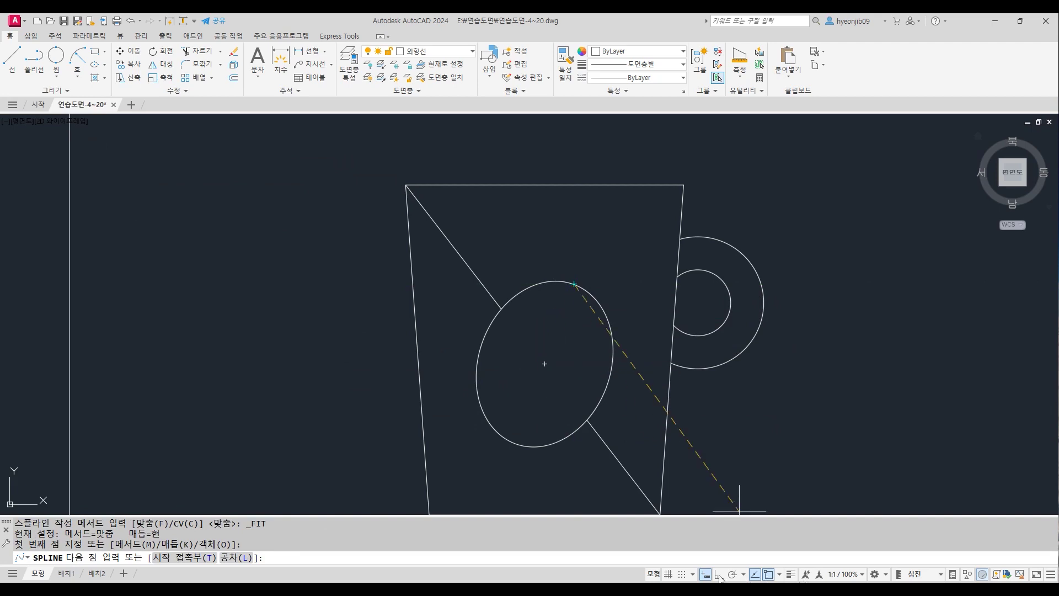
pyautogui.click(539, 322)
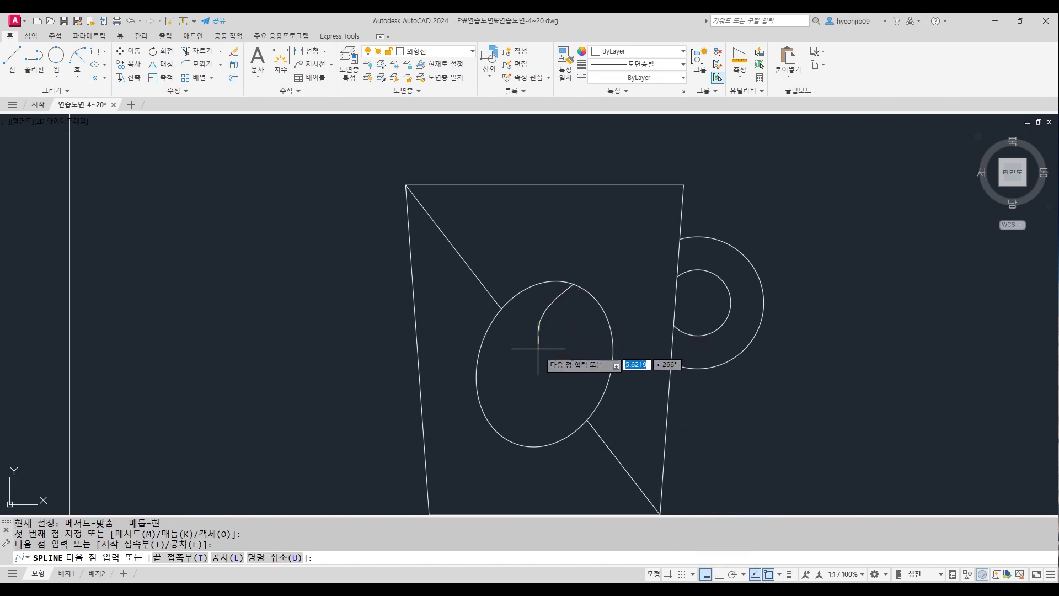
pyautogui.click(549, 389)
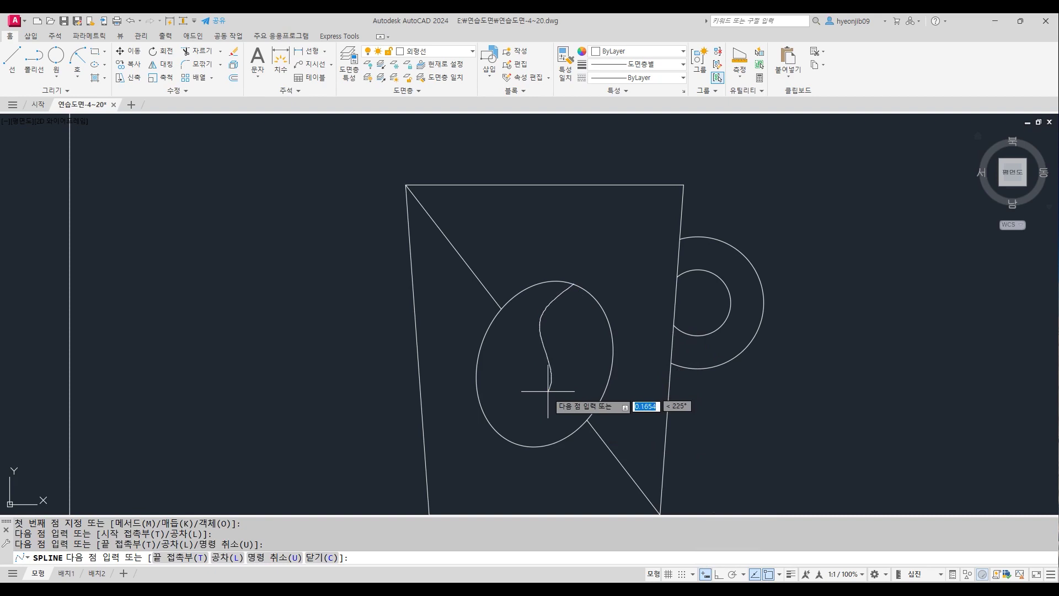
pyautogui.click(507, 439)
pyautogui.press('Return')
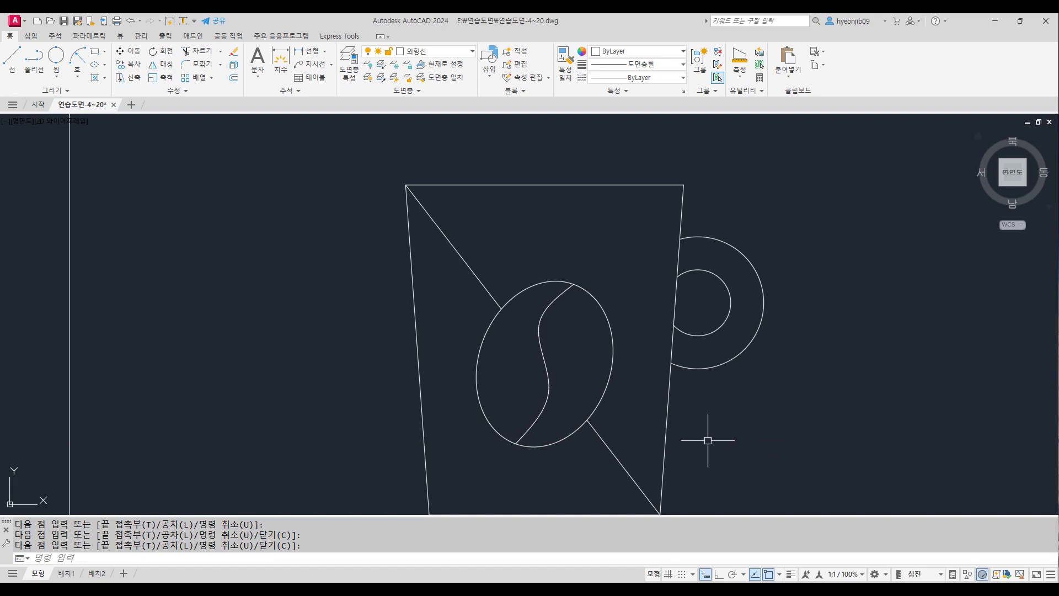
# Reshape the spline by moving its upper interior fit point slightly outward and down to make the S-curve more pronounced.
pyautogui.click(543, 349)
pyautogui.click(539, 322)
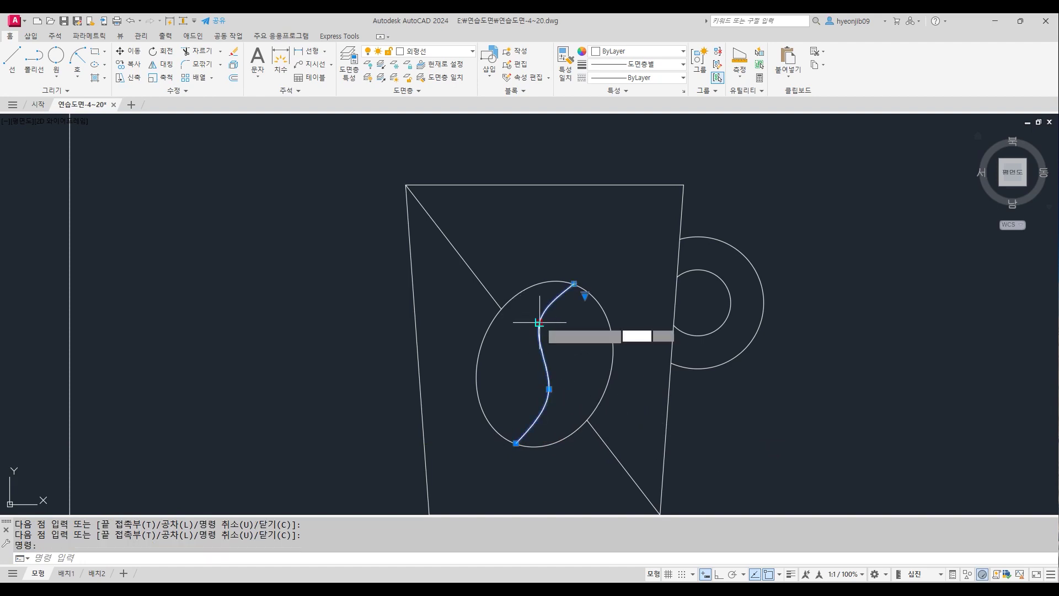
pyautogui.click(530, 332)
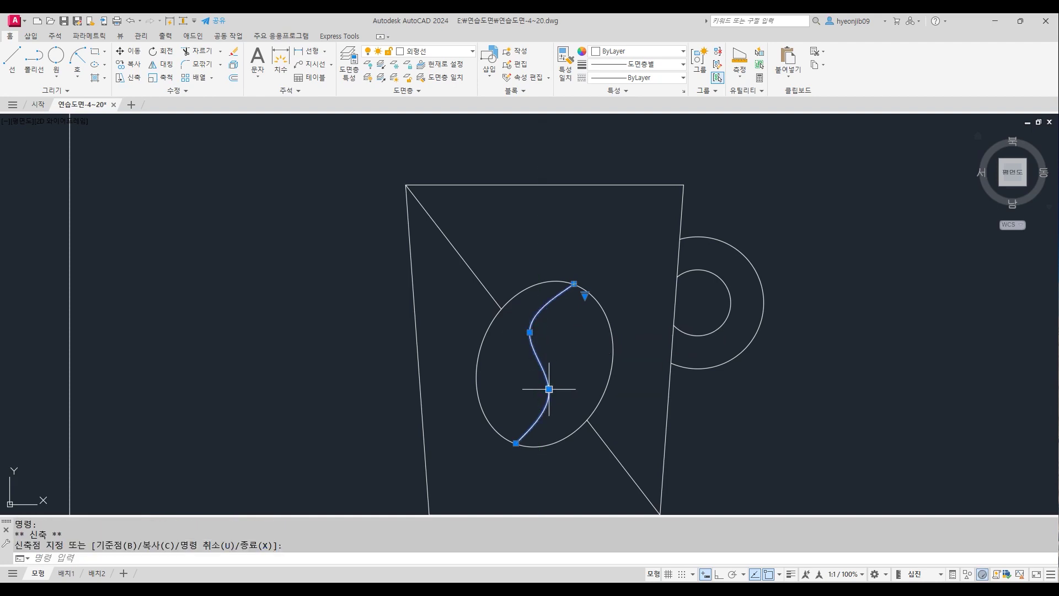
pyautogui.click(529, 333)
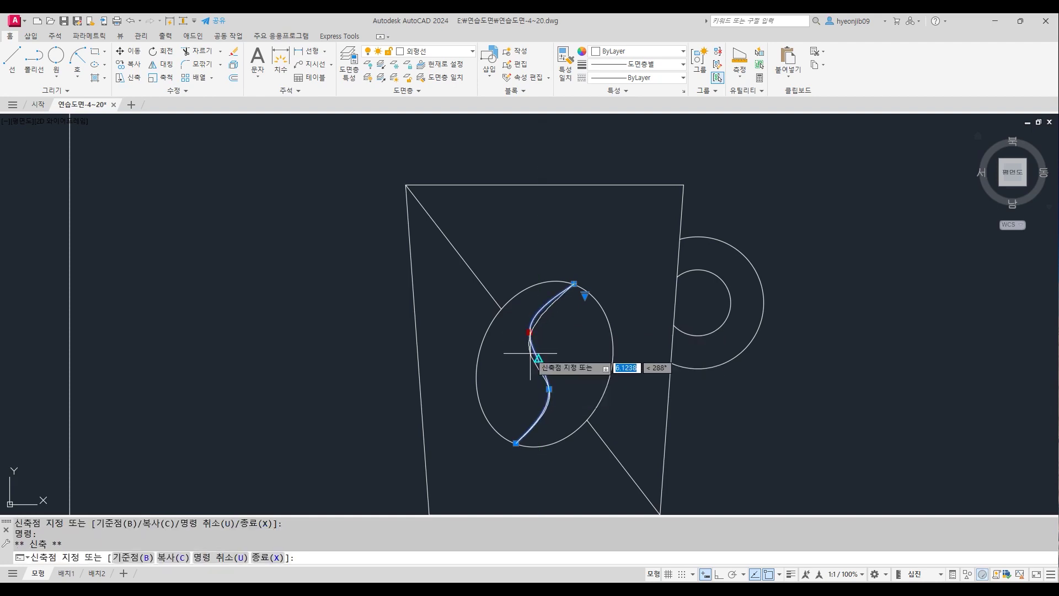
pyautogui.scroll(2, 530, 360)
pyautogui.press('Escape')
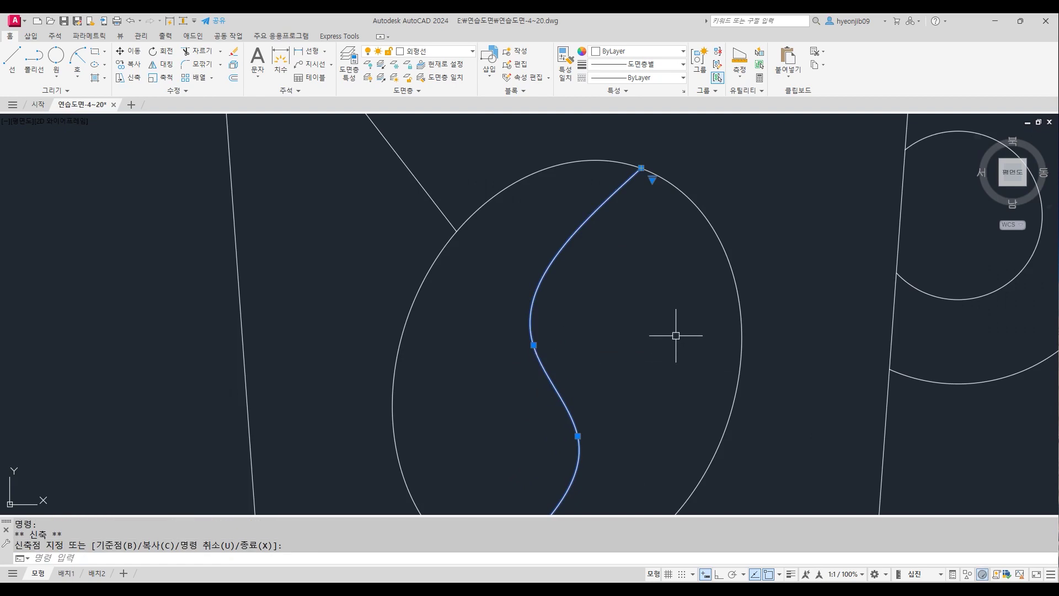
pyautogui.press('Escape')
pyautogui.scroll(-4, 557, 262)
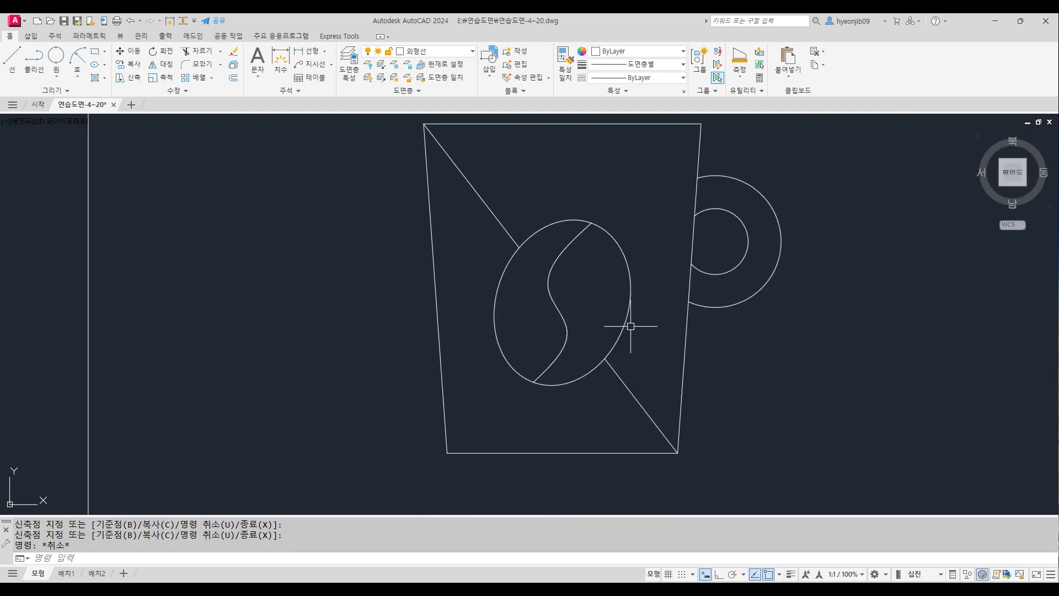
# Offset the S-shaped spline by 2 toward the right side of the ellipse.
pyautogui.press('Return')
pyautogui.write('2')
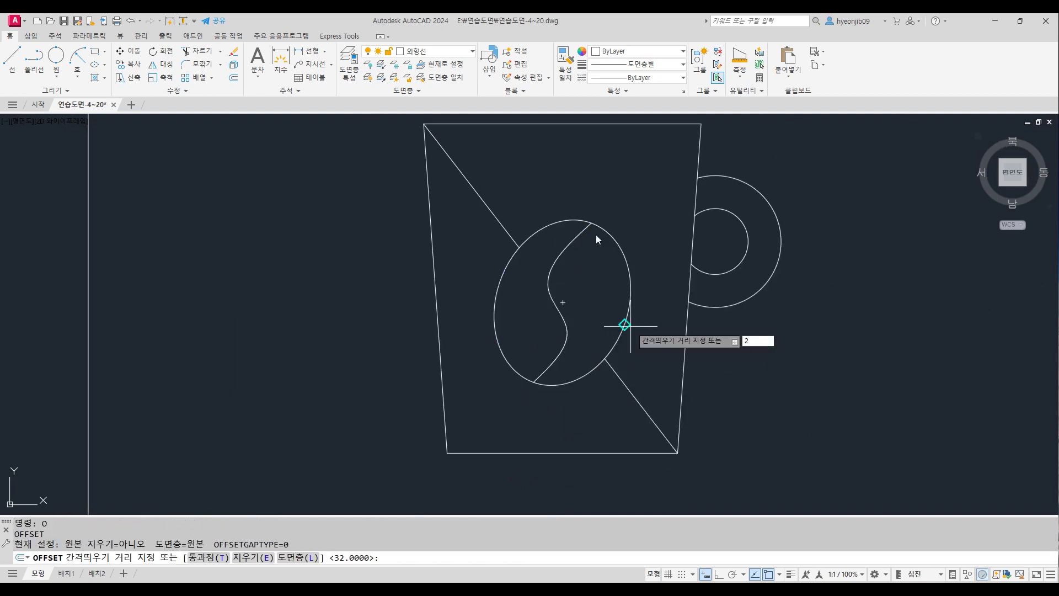
pyautogui.press('Return')
pyautogui.click(567, 249)
pyautogui.click(598, 278)
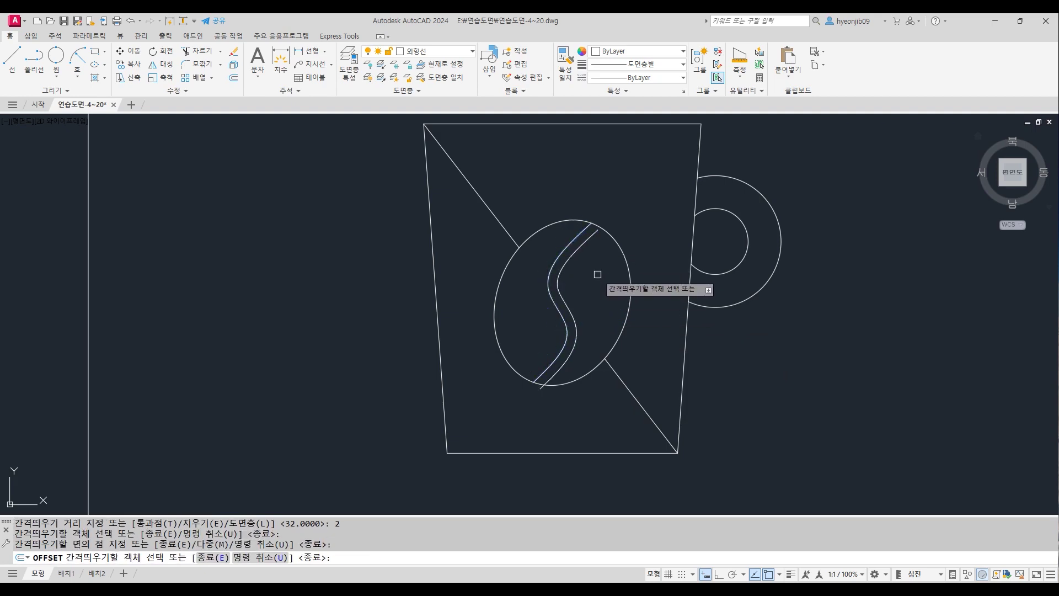
pyautogui.press('Return')
# Extend the offset spline's upper end to the ellipse and trim its lower end where it overshoots the ellipse.
pyautogui.scroll(6, 607, 227)
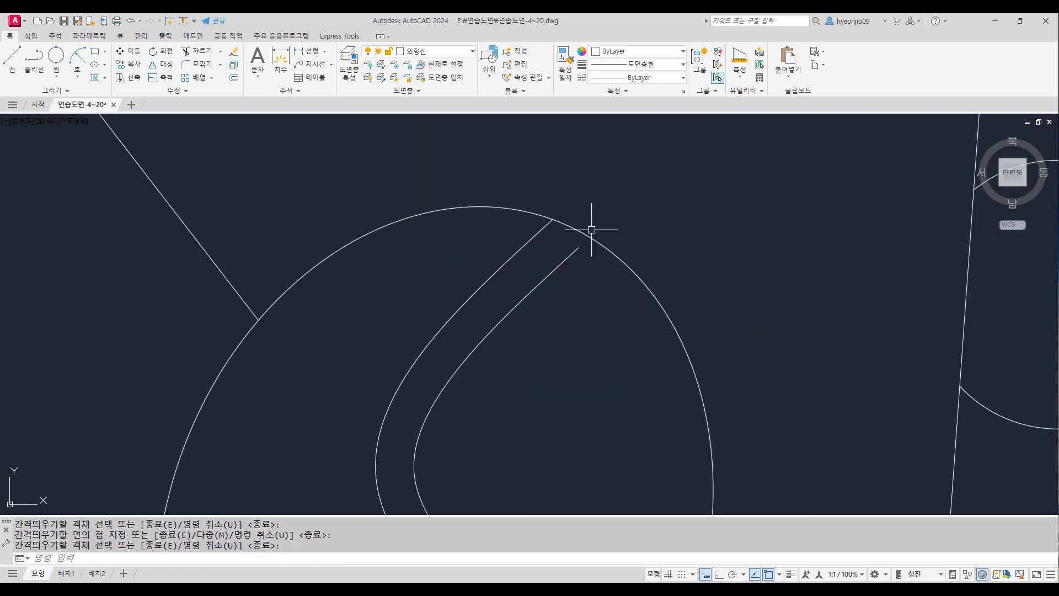
pyautogui.write('EX')
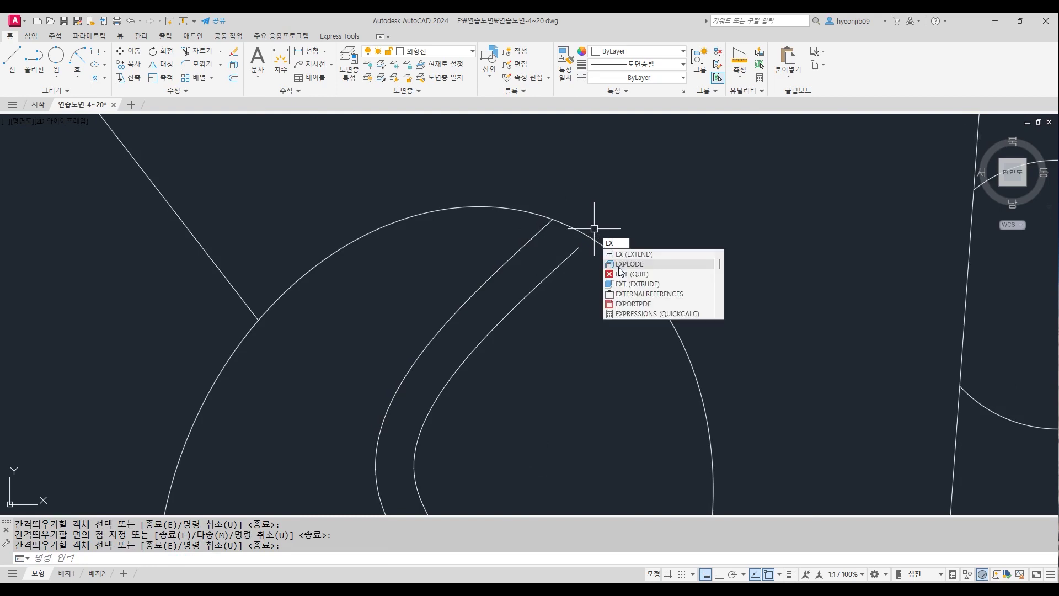
pyautogui.press('Return')
pyautogui.scroll(-5, 607, 216)
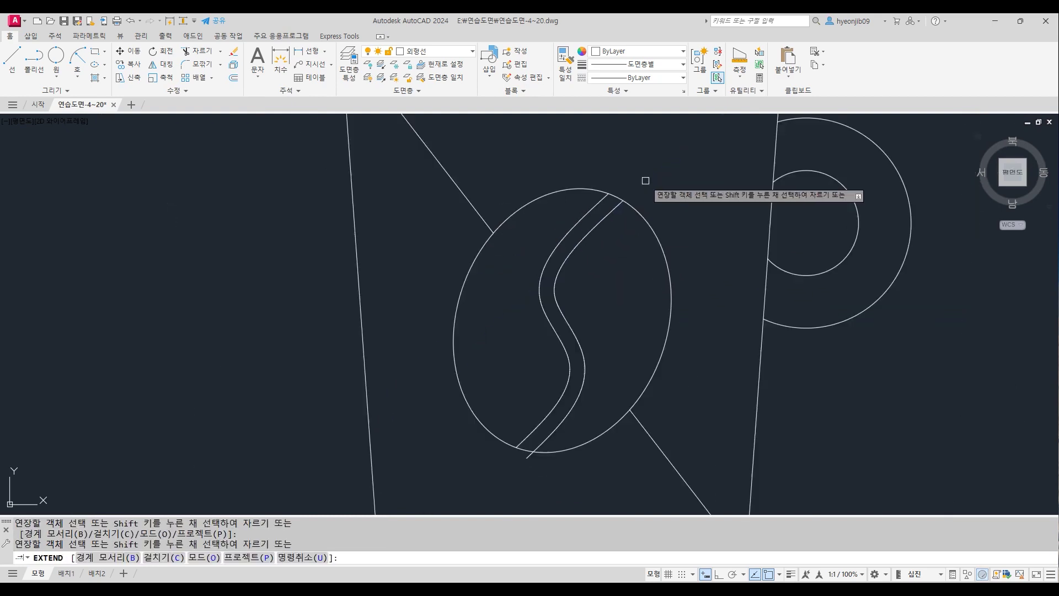
pyautogui.scroll(7, 527, 467)
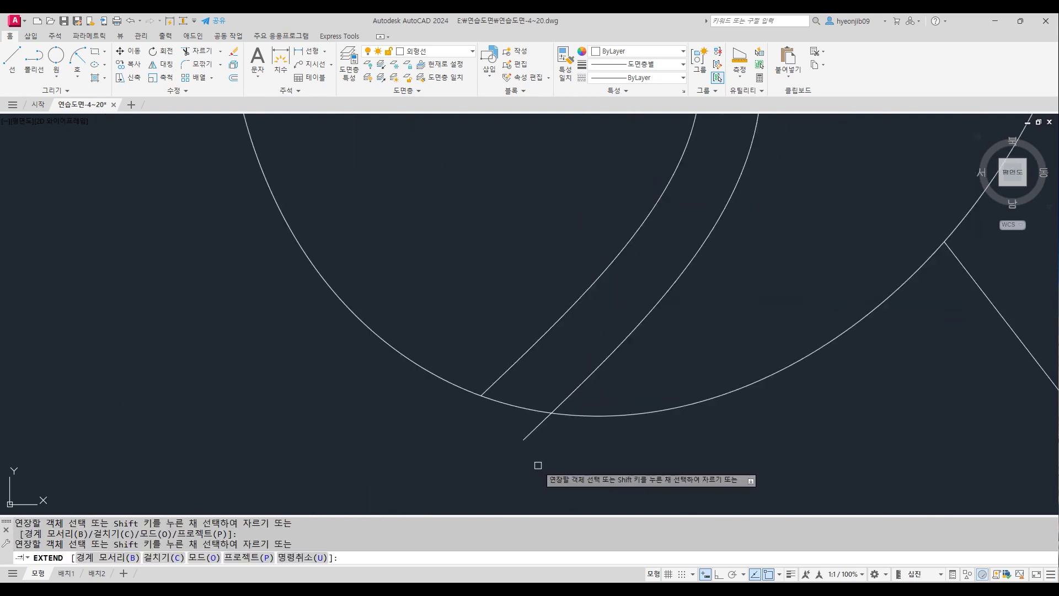
pyautogui.keyDown('shift'); pyautogui.click(538, 426); pyautogui.keyUp('shift')
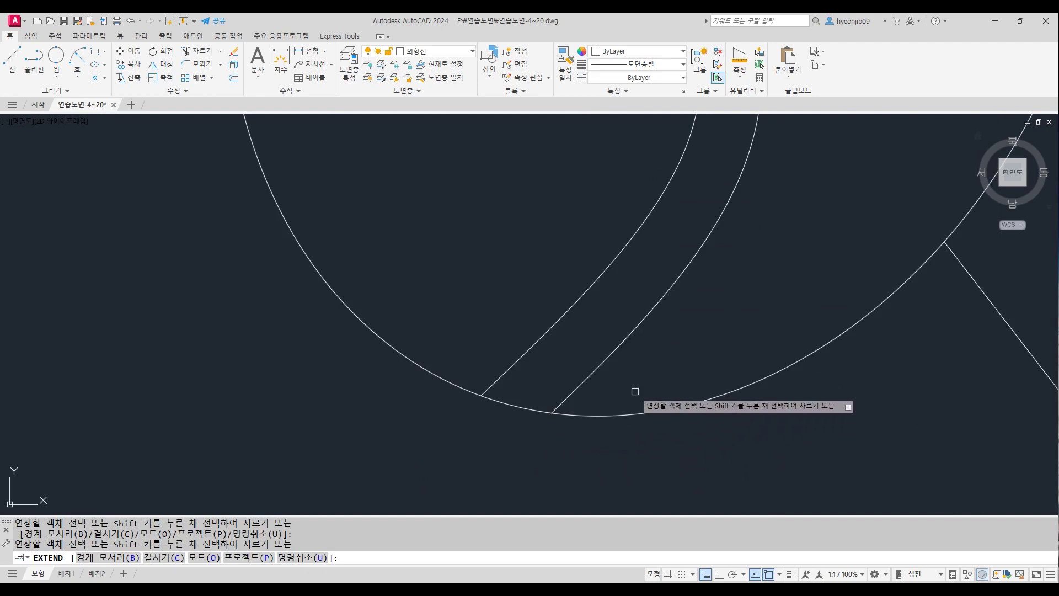
# Trim the short ellipse pieces between the two splines so the coffee bean splits into two separate halves.
pyautogui.scroll(-5, 509, 417)
pyautogui.scroll(6, 580, 258)
pyautogui.keyDown('shift'); pyautogui.click(559, 211); pyautogui.keyUp('shift')
pyautogui.scroll(-6, 577, 204)
pyautogui.press('Return')
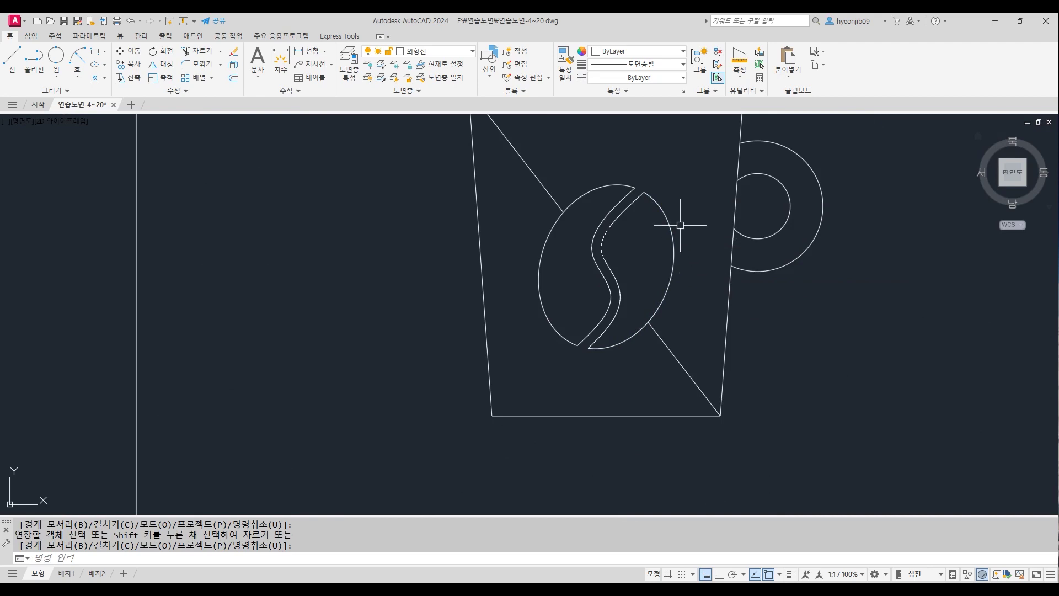
# Fill both halves of the coffee bean with a SOLID hatch.
pyautogui.click(96, 79)
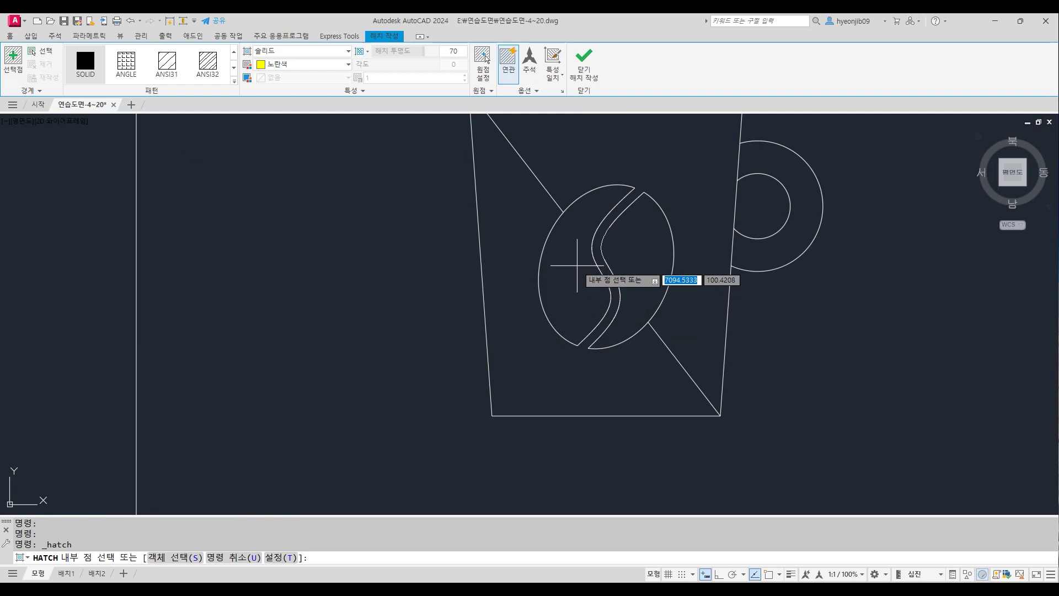
pyautogui.click(579, 273)
pyautogui.click(634, 238)
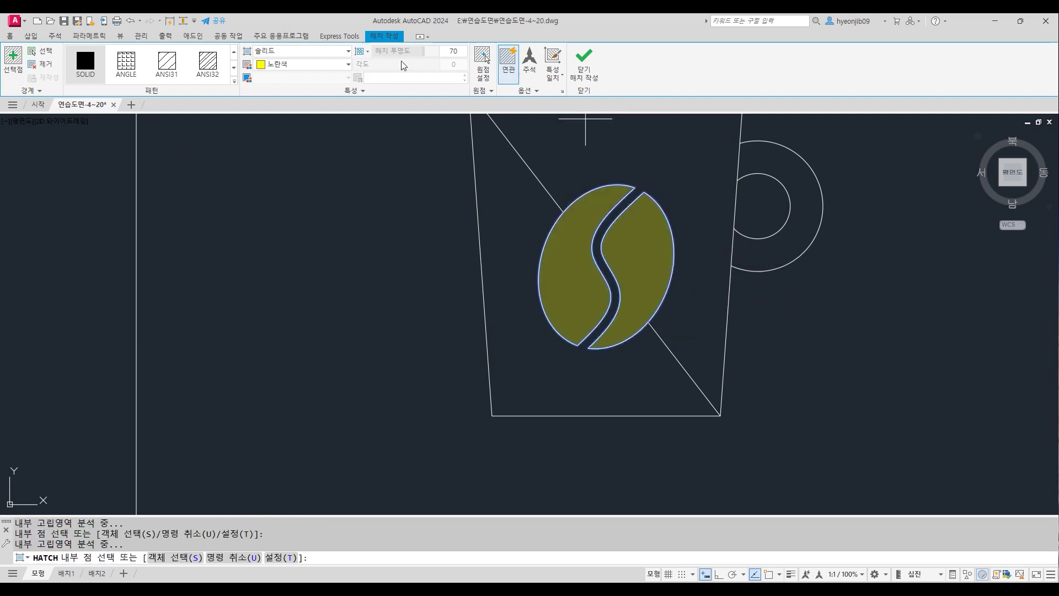
# Set the bean hatch's colour to index 36 and its transparency to 30, and finish the hatch.
pyautogui.click(308, 65)
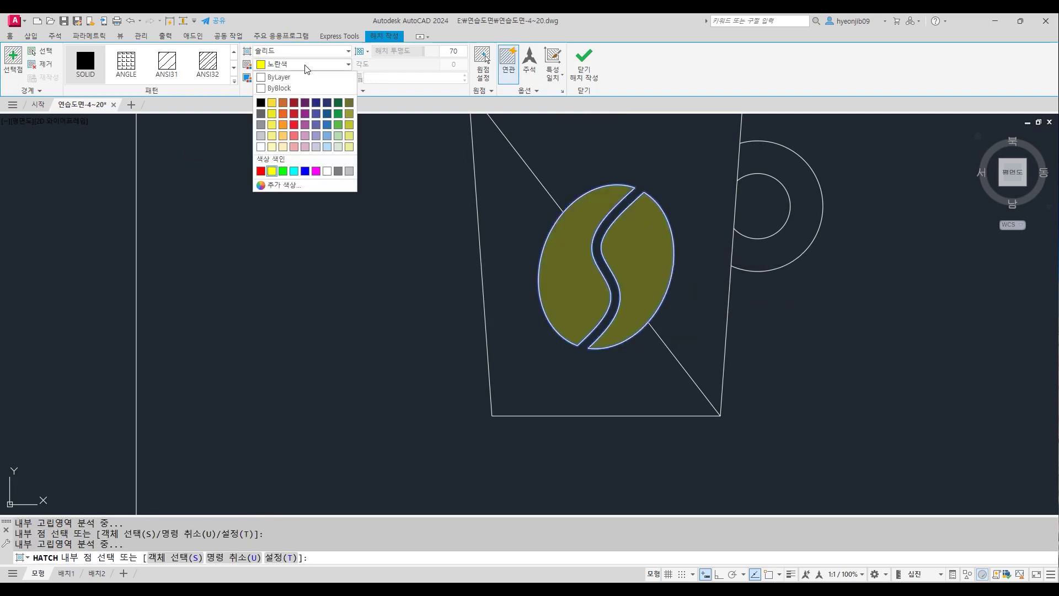
pyautogui.click(293, 186)
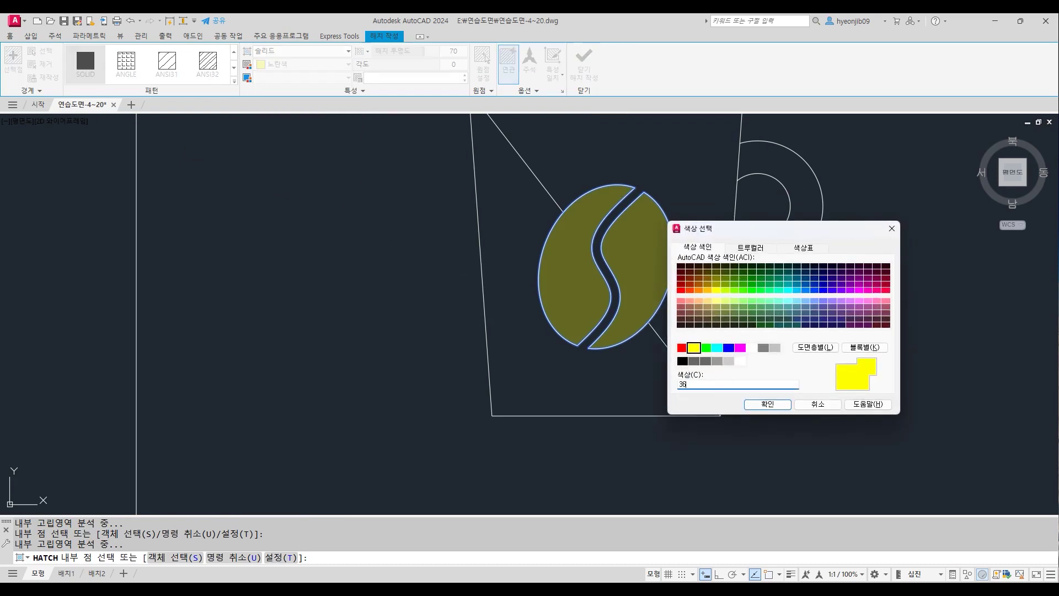
pyautogui.click(767, 404)
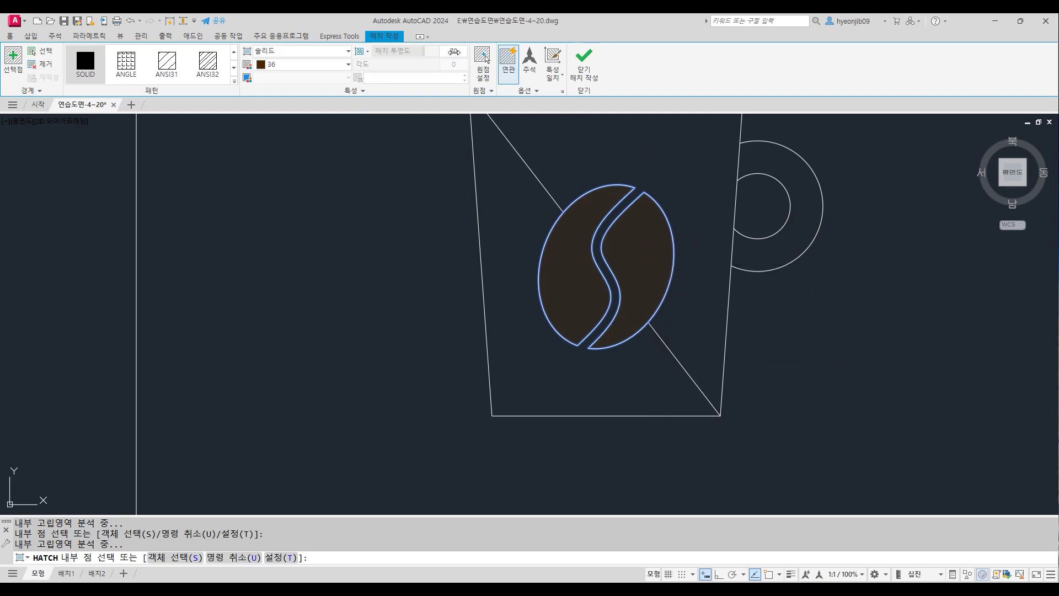
pyautogui.write('30')
pyautogui.press('Return')
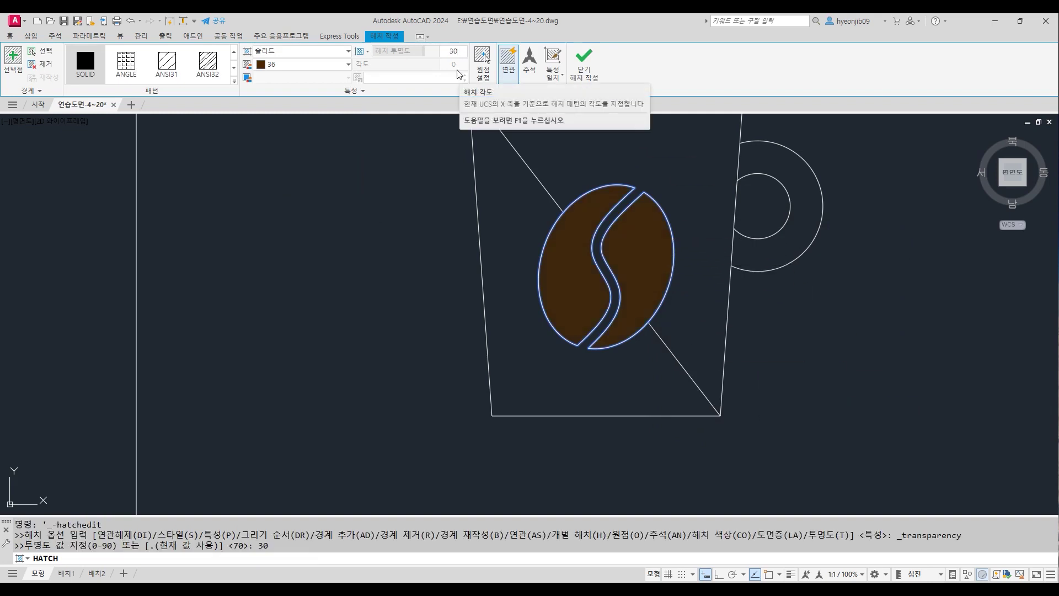
pyautogui.press('Return')
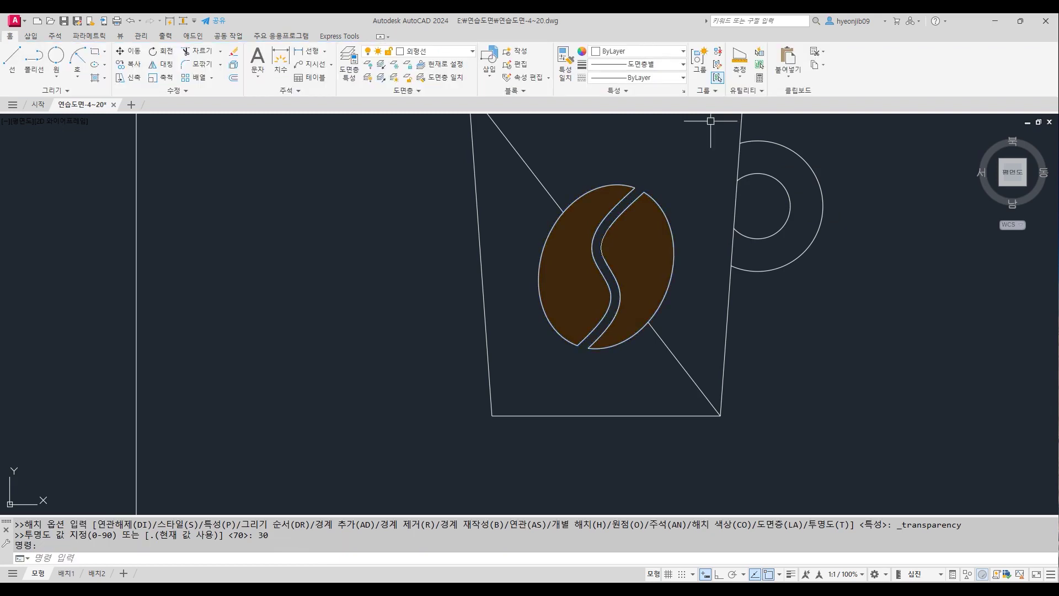
# Draw a horizontal base line of arbitrary length in the empty area to the right of the mug.
pyautogui.scroll(-4, 790, 324)
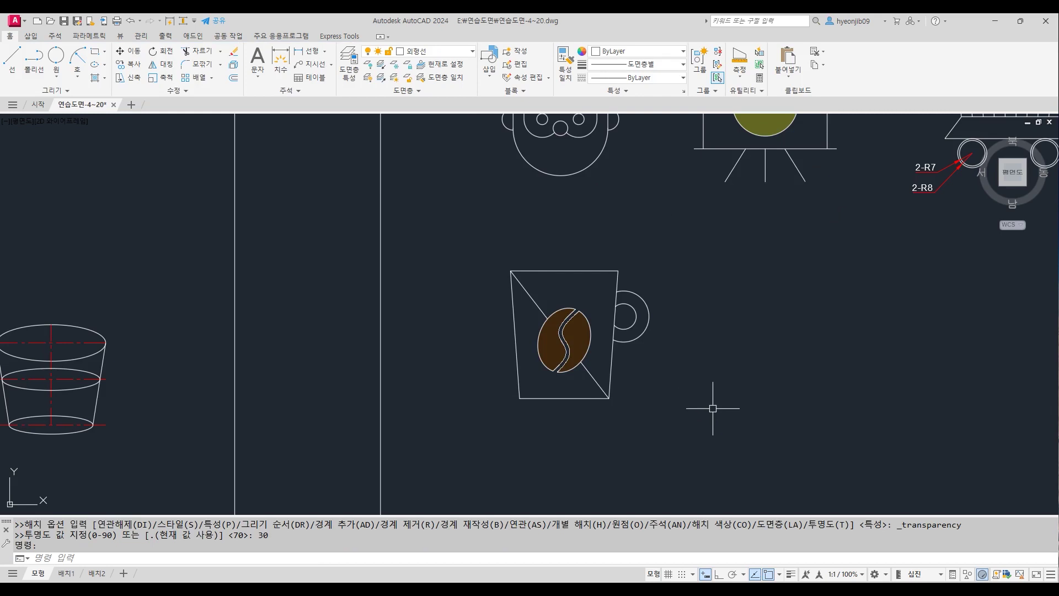
pyautogui.moveTo(747, 371); pyautogui.dragTo(520, 367, button='middle')
pyautogui.scroll(2, 521, 367)
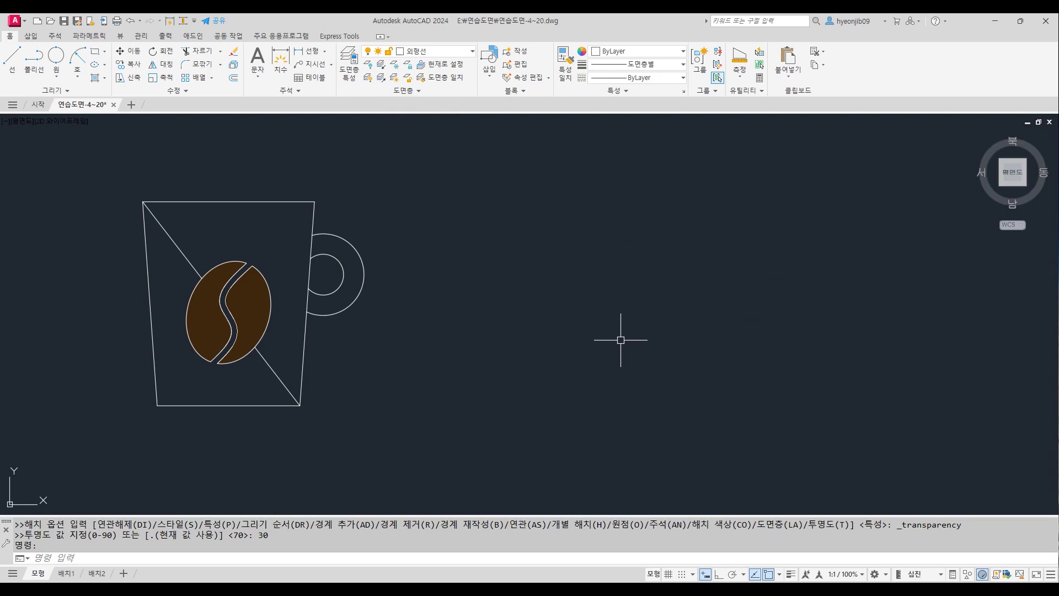
pyautogui.write('L')
pyautogui.press('Return')
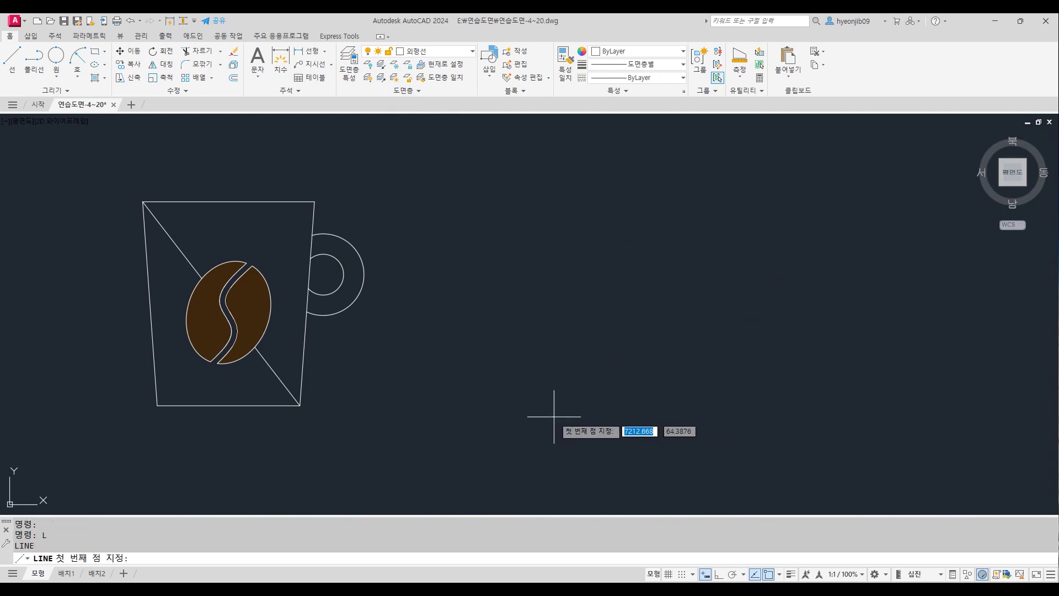
pyautogui.click(535, 379)
pyautogui.press('F8')
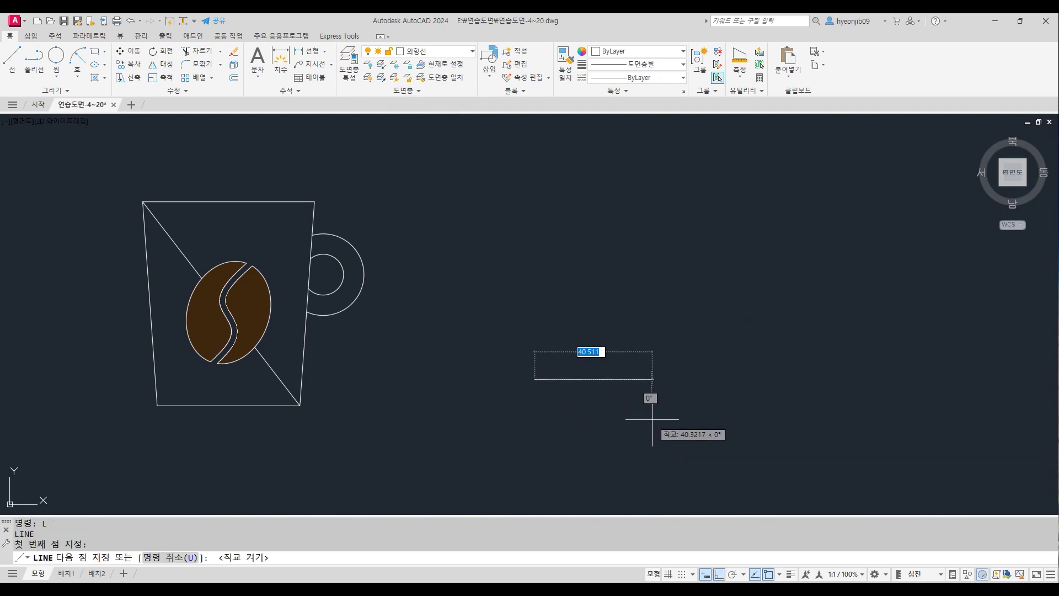
pyautogui.click(824, 407)
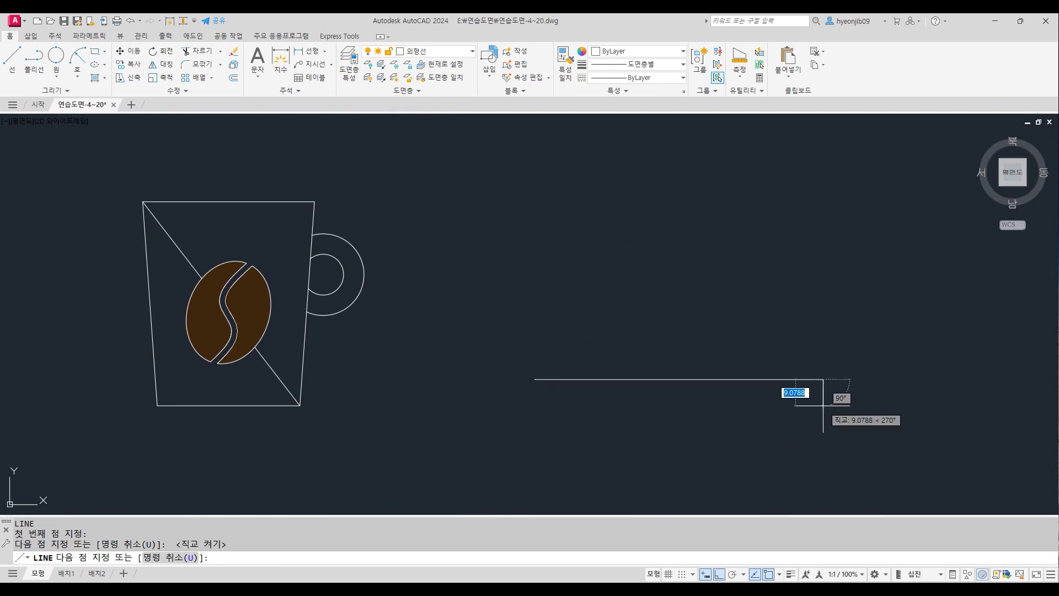
pyautogui.press('Return')
# Draw a line 70 long at 45 degrees upward from the left end of the horizontal base line.
pyautogui.press('Return')
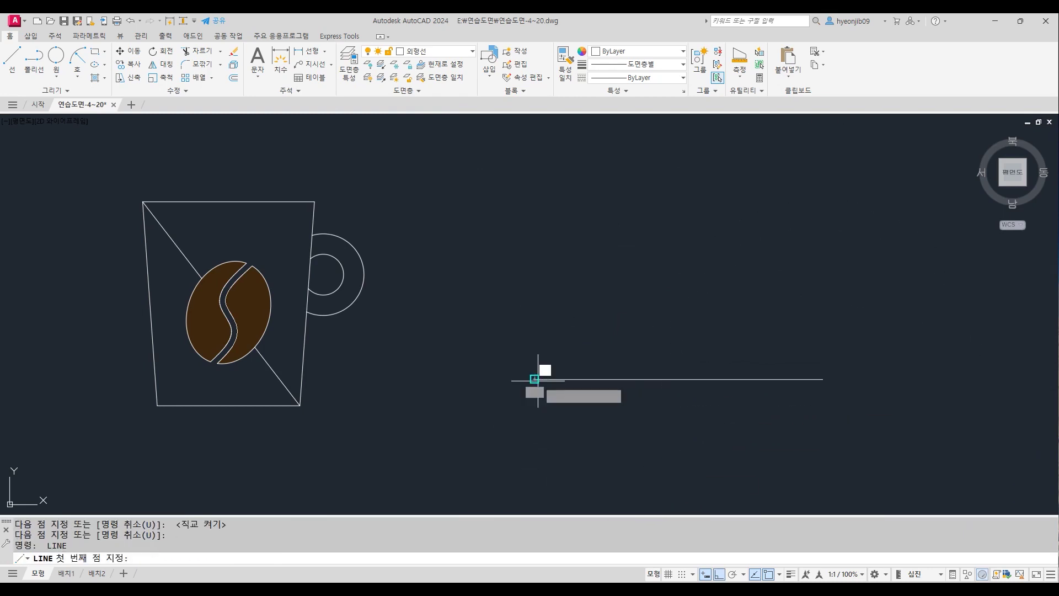
pyautogui.click(536, 378)
pyautogui.press('F8')
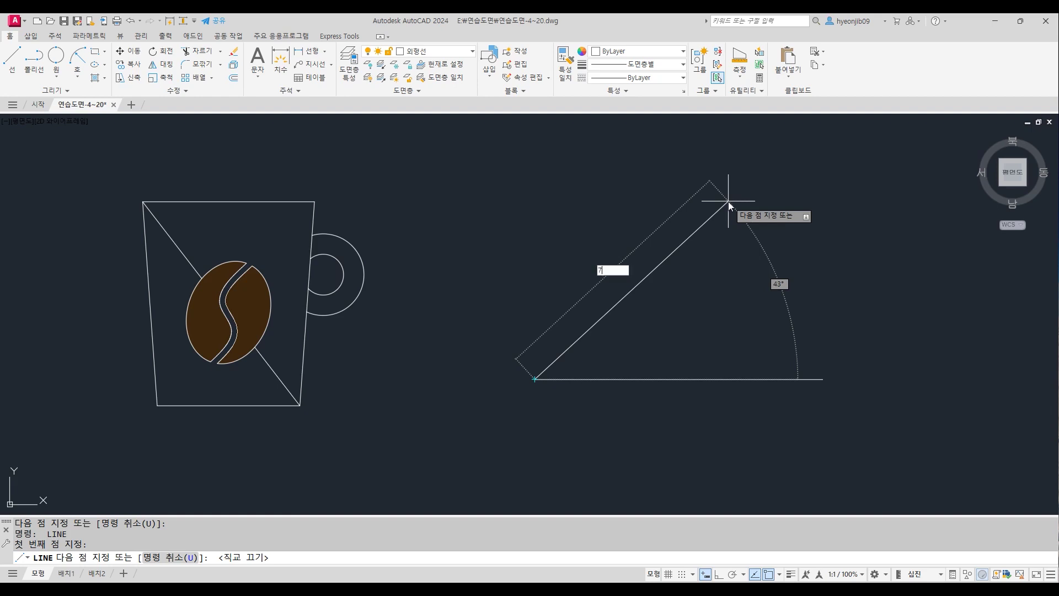
pyautogui.press('Tab')
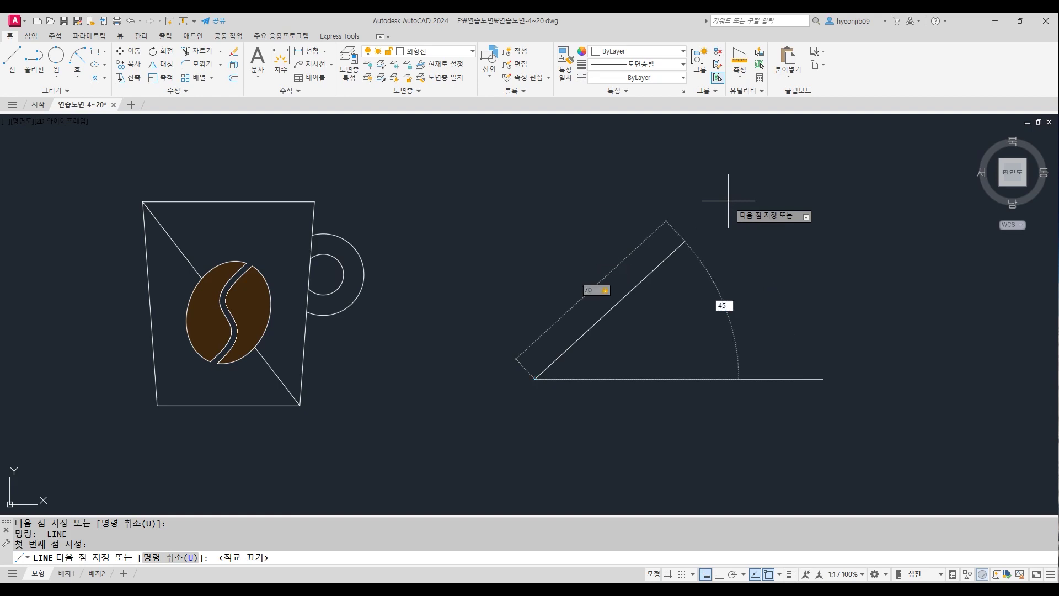
pyautogui.write('45')
pyautogui.press('Return')
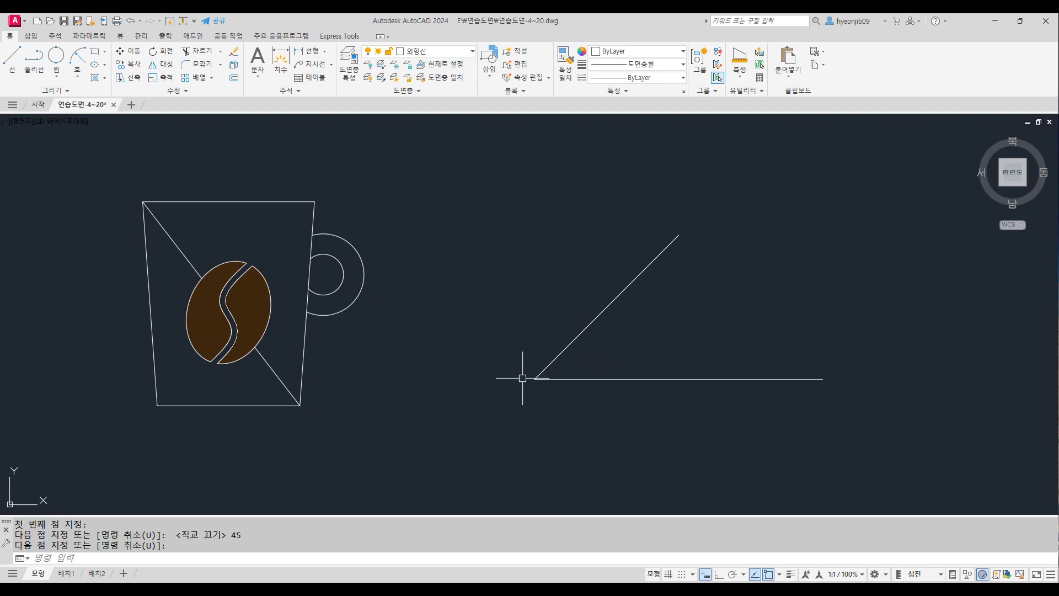
# Offset the 45-degree line by 10 to both sides.
pyautogui.write('o')
pyautogui.press('Return')
pyautogui.write('10')
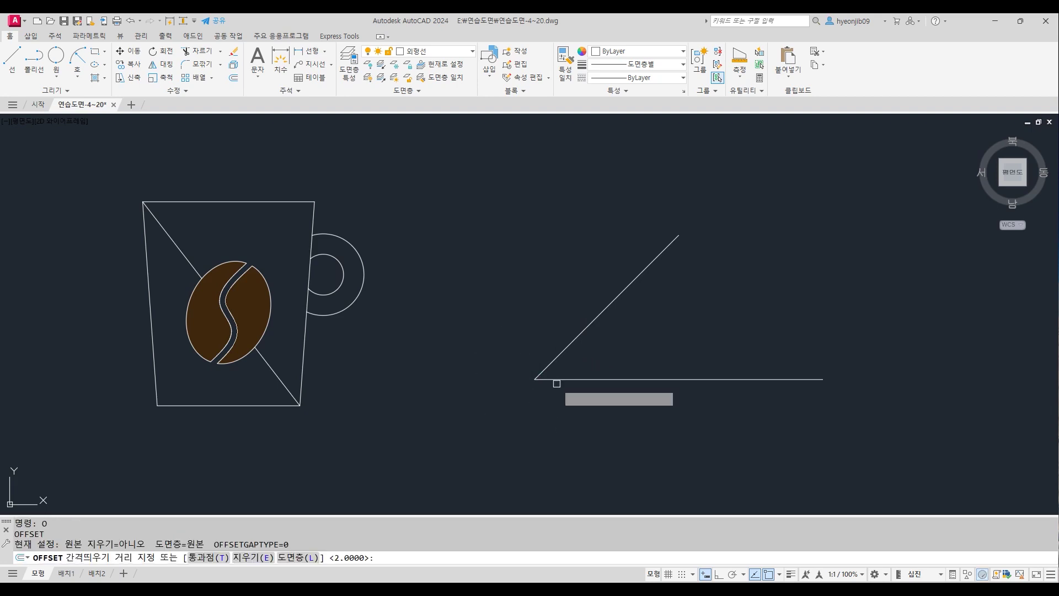
pyautogui.press('Return')
pyautogui.click(586, 327)
pyautogui.click(549, 279)
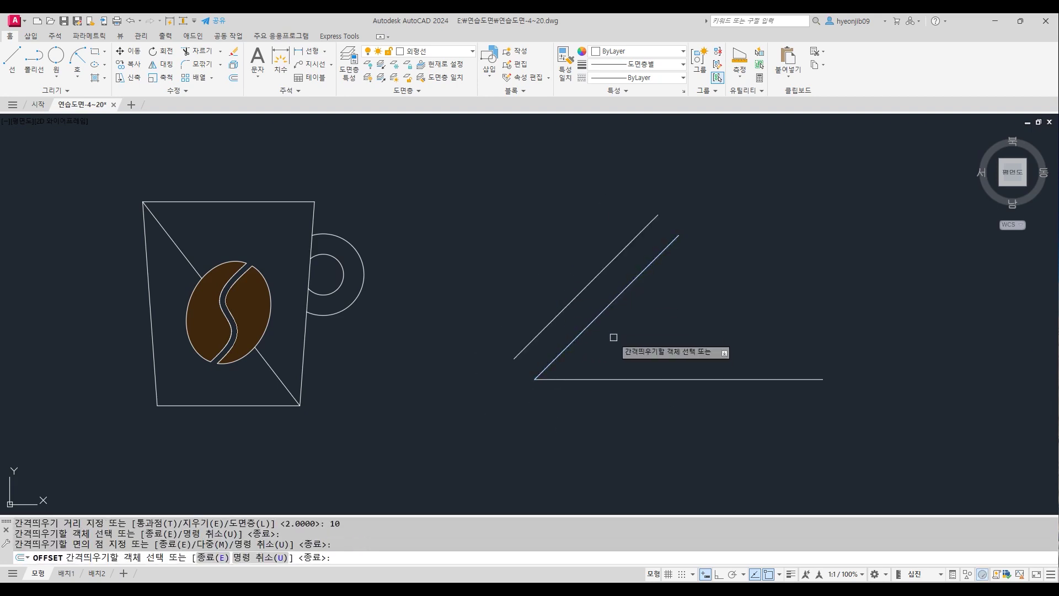
pyautogui.click(599, 310)
pyautogui.click(674, 347)
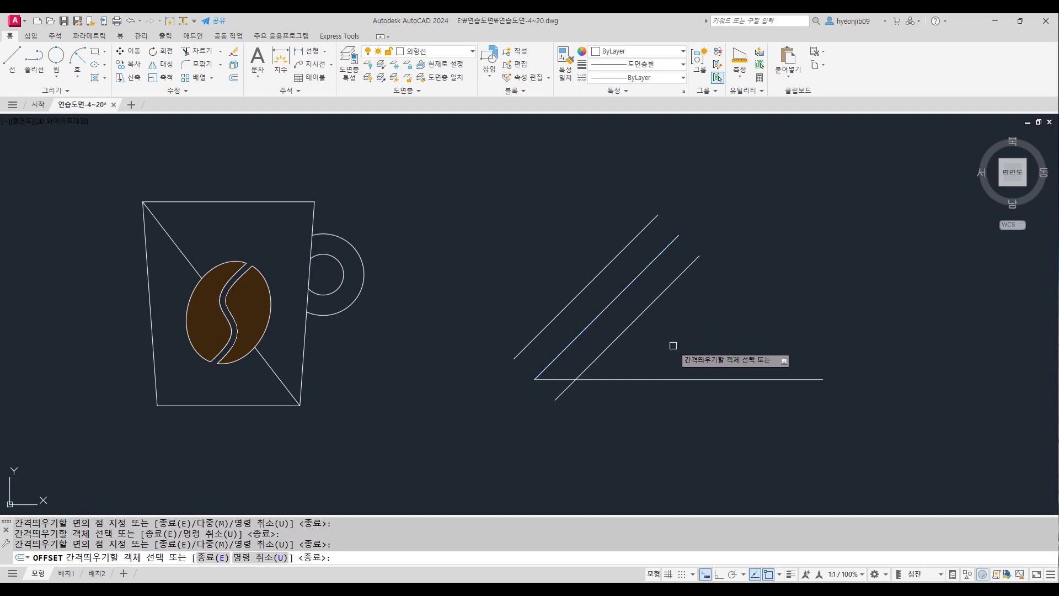
pyautogui.press('Return')
# Draw a line joining the lower ends of the two outer parallel lines.
pyautogui.write('L')
pyautogui.press('Return')
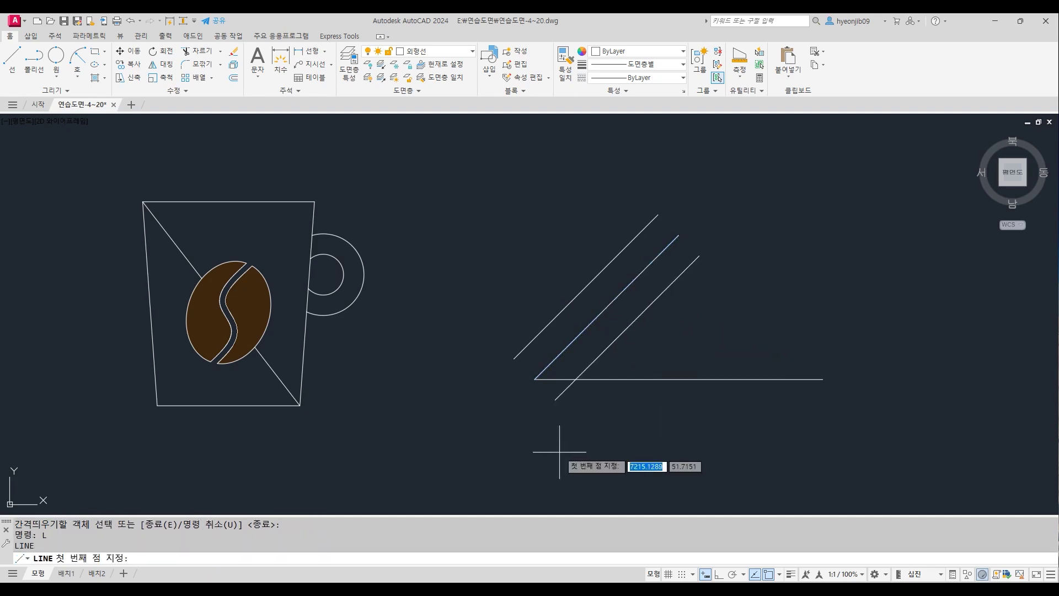
pyautogui.click(515, 359)
pyautogui.click(555, 400)
pyautogui.press('Return')
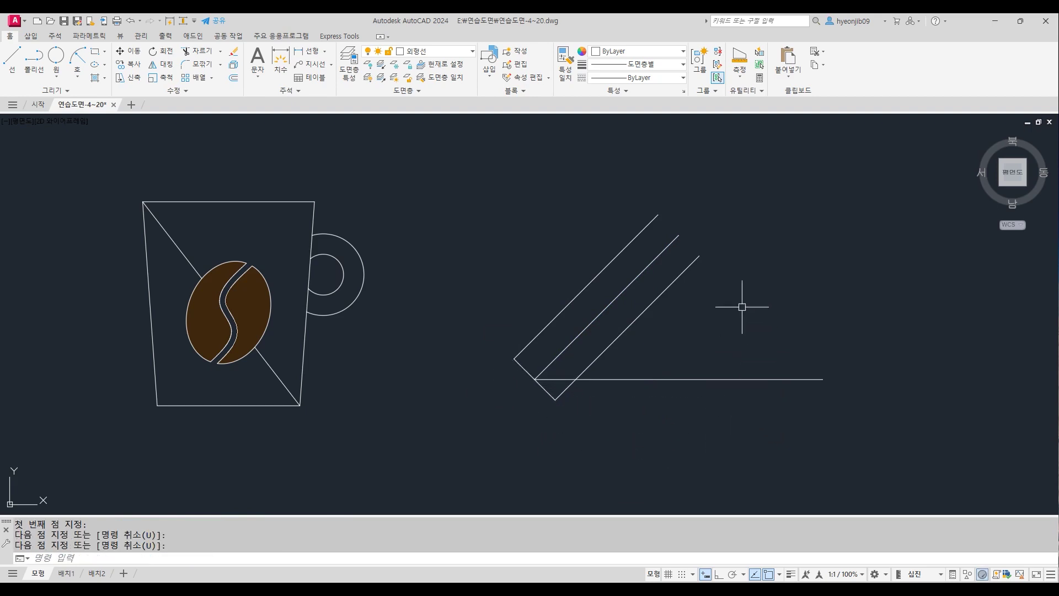
# Offset the lower end line by 15 toward the upper end of the parallel lines.
pyautogui.scroll(2, 737, 314)
pyautogui.write('o')
pyautogui.press('Return')
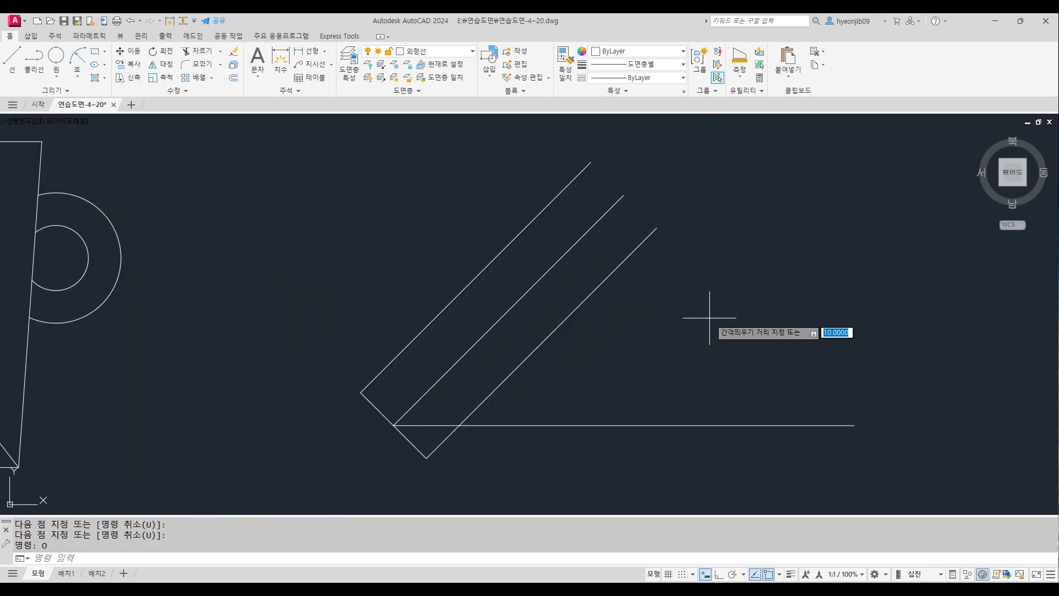
pyautogui.write('15')
pyautogui.press('Return')
pyautogui.click(370, 402)
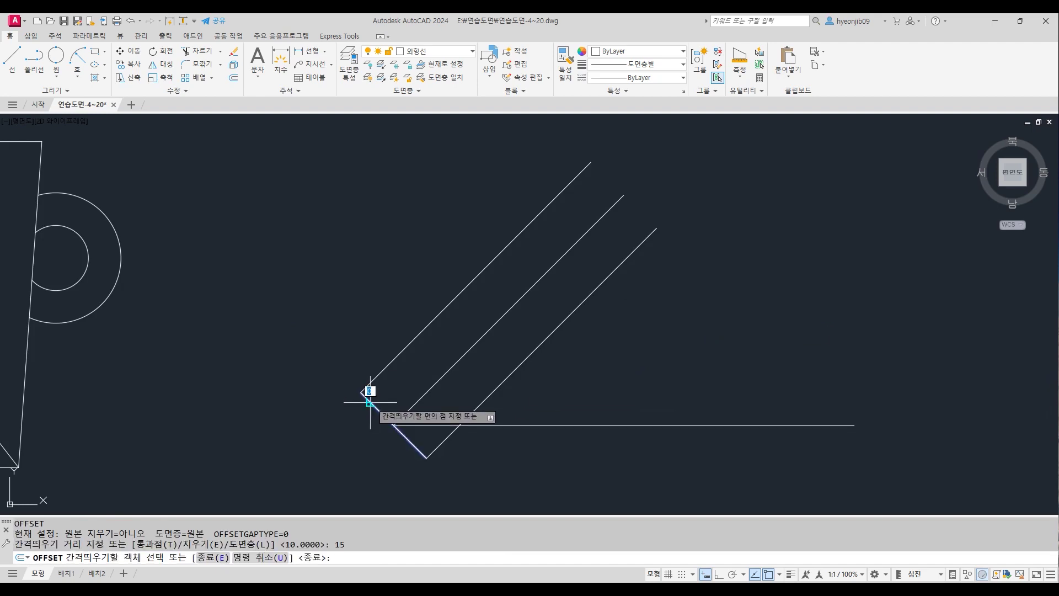
pyautogui.click(438, 346)
# Offset the new cross line 40 farther up, and add another cross line at the upper ends of the parallel lines.
pyautogui.click(432, 365)
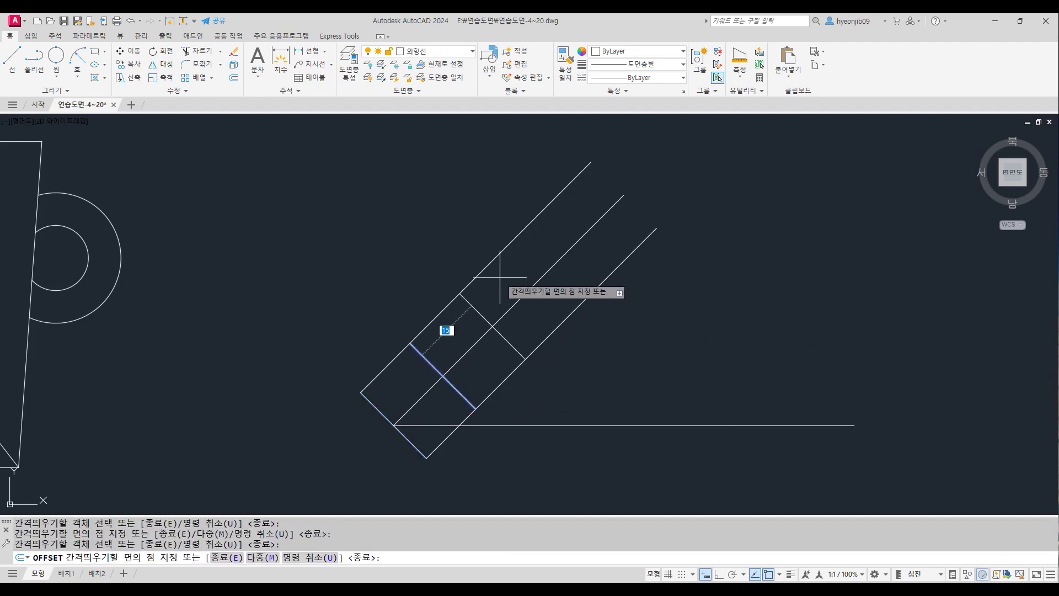
pyautogui.press('Return')
pyautogui.click(558, 228)
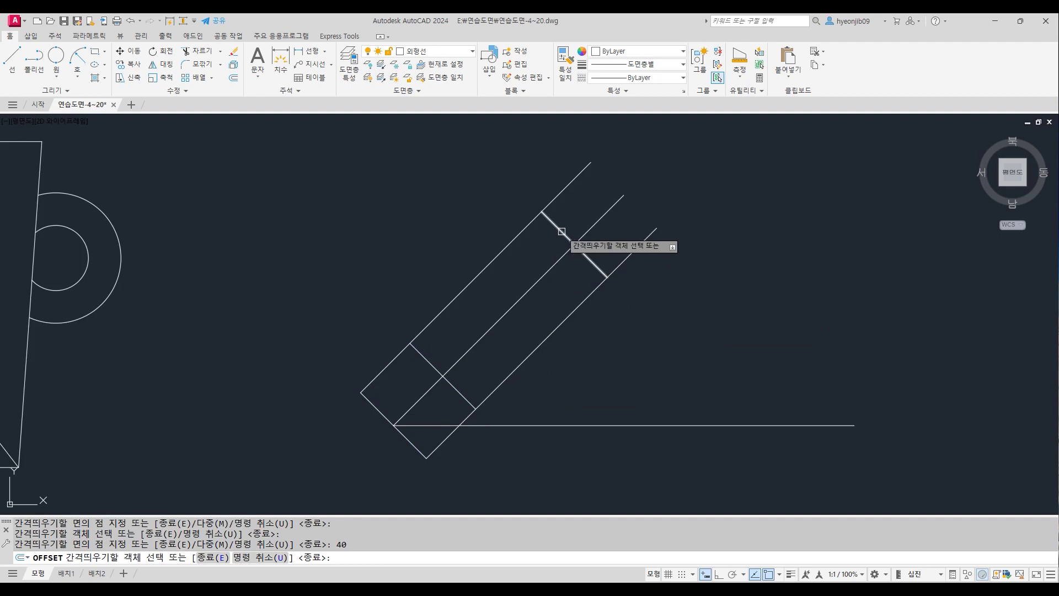
pyautogui.click(602, 196)
pyautogui.press('Return')
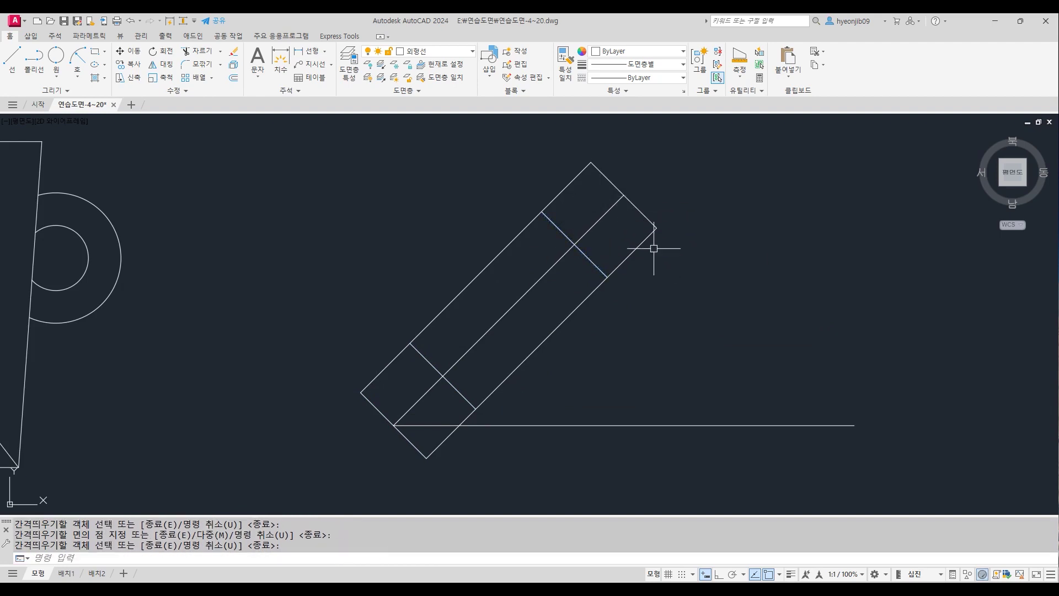
# Fillet the two upper corners of the inner slanted rectangle with radius 5.
pyautogui.moveTo(688, 296); pyautogui.dragTo(711, 276, button='middle')
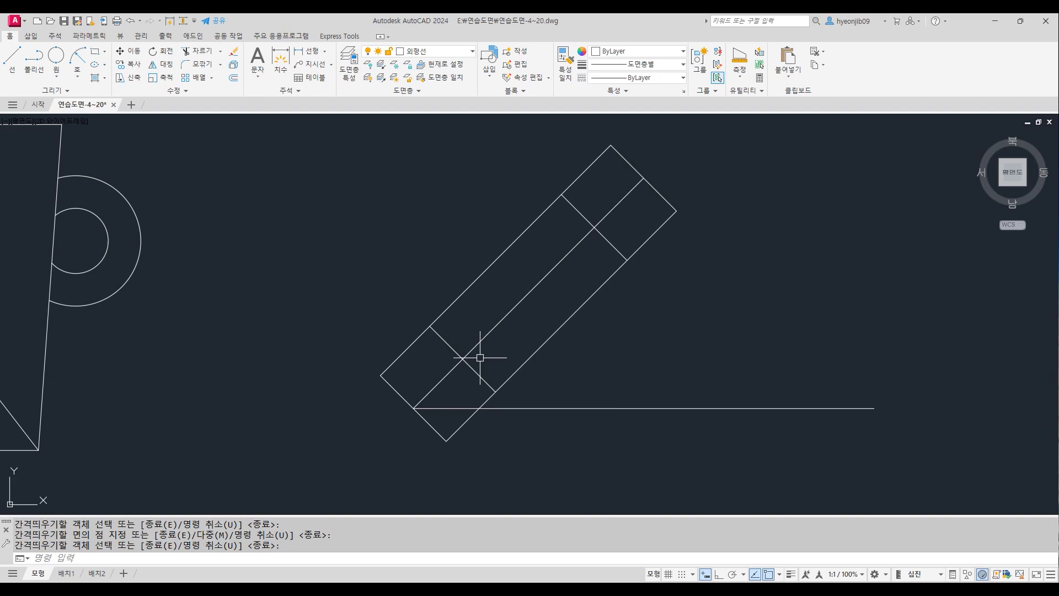
pyautogui.press('Return')
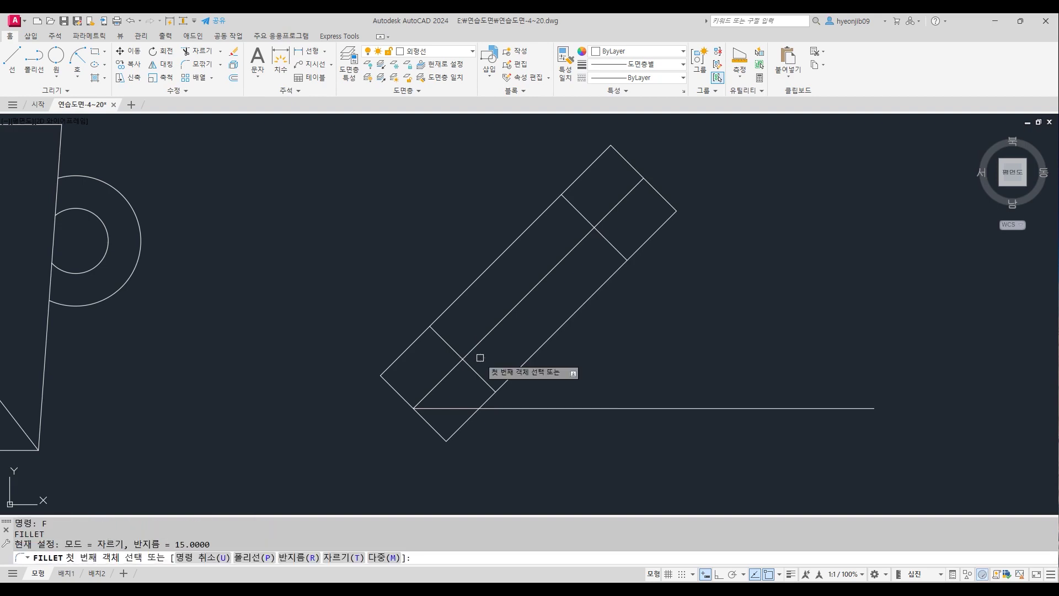
pyautogui.write('r')
pyautogui.press('Return')
pyautogui.write('5')
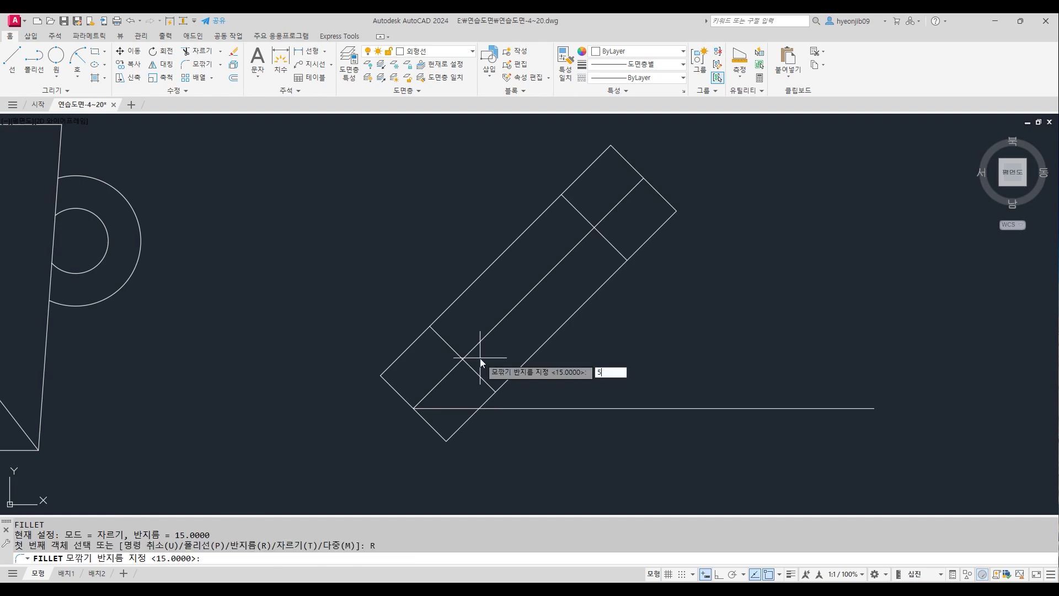
pyautogui.press('Return')
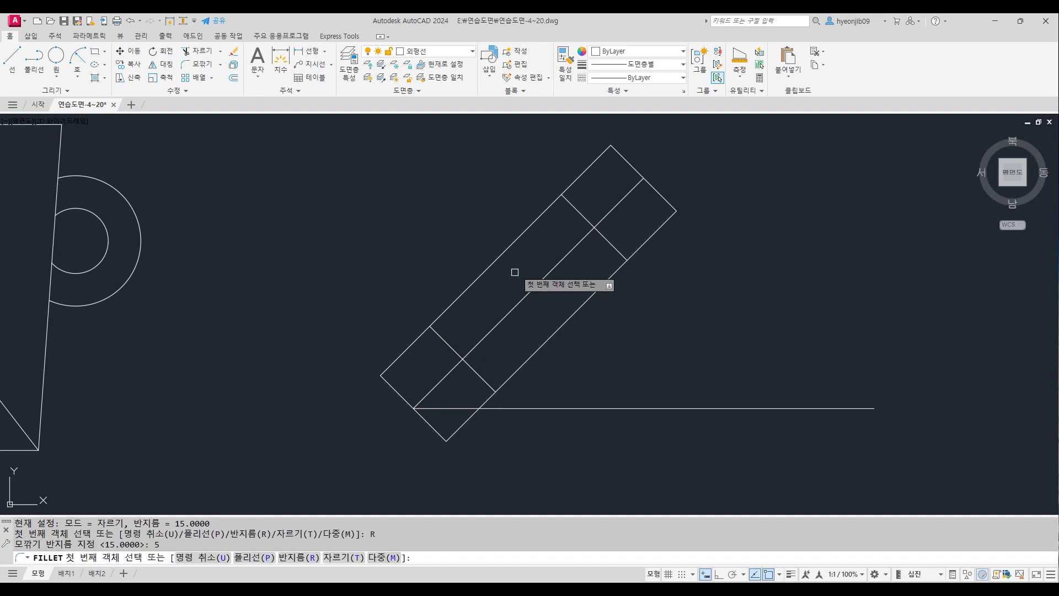
pyautogui.click(553, 207)
pyautogui.click(574, 207)
pyautogui.press('Return')
pyautogui.click(607, 233)
pyautogui.click(616, 271)
# Fillet the two lower corners of the inner slanted rectangle with the same radius of 5.
pyautogui.press('Return')
pyautogui.click(442, 316)
pyautogui.click(436, 331)
pyautogui.press('Return')
pyautogui.click(479, 375)
pyautogui.click(503, 383)
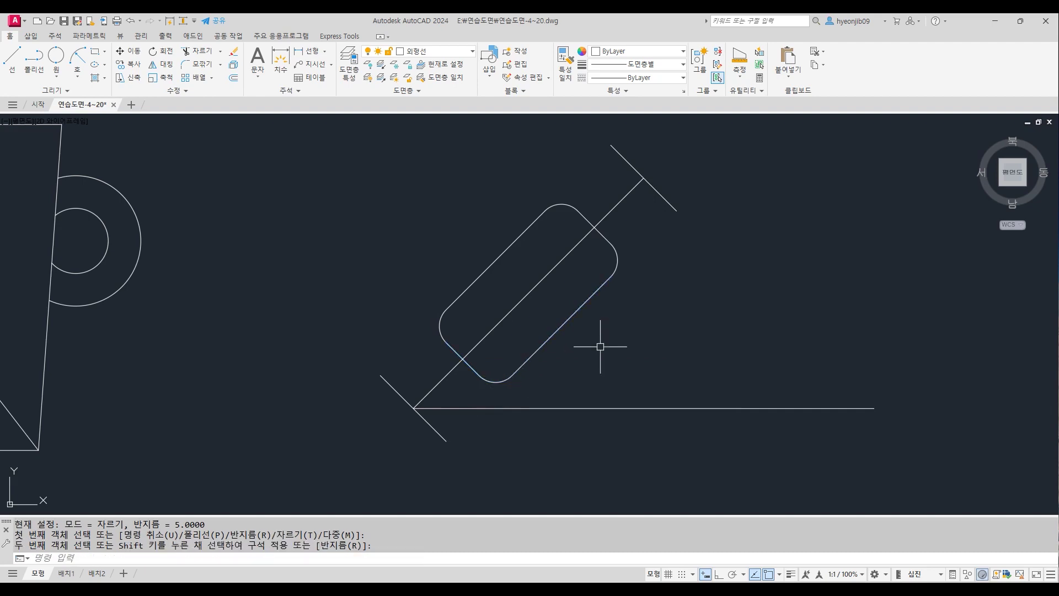
# Draw a vertical line 15 long downward from where the 45-degree centre line crosses the rounded rectangle's lower short side.
pyautogui.scroll(2, 378, 408)
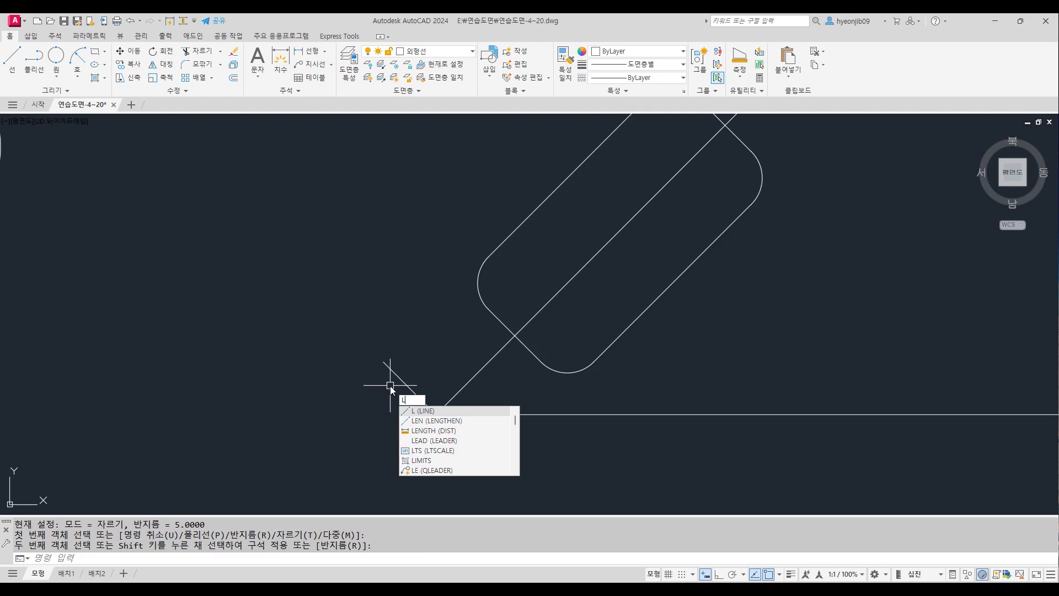
pyautogui.press('Return')
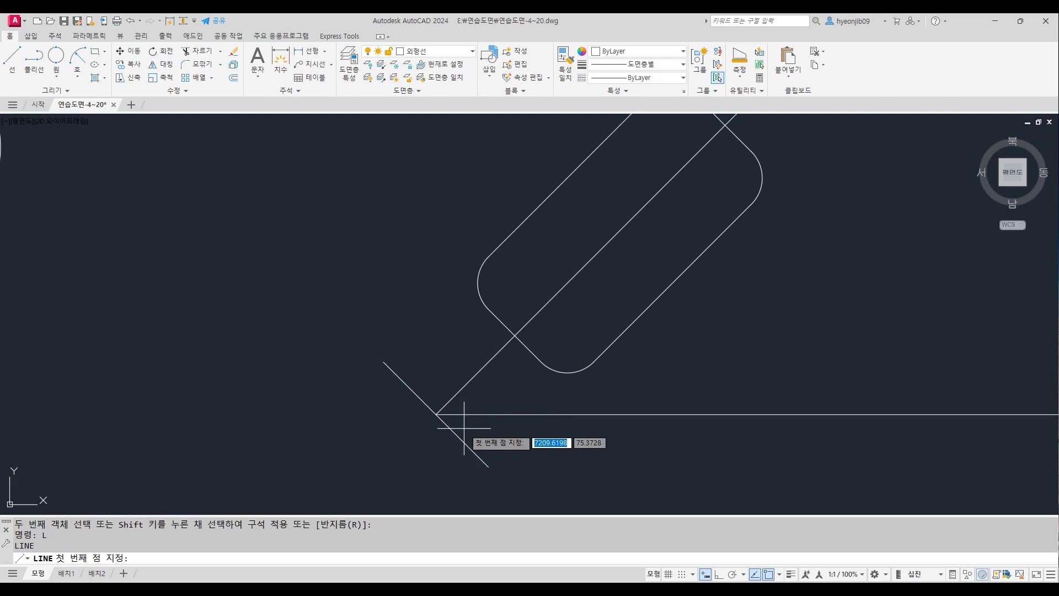
pyautogui.click(509, 341)
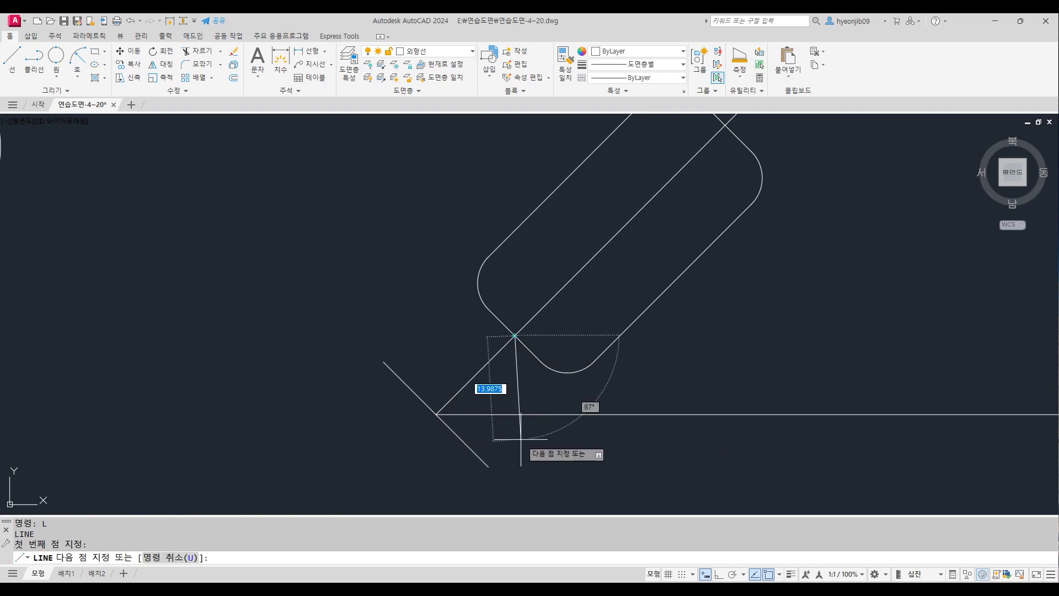
pyautogui.press('F8')
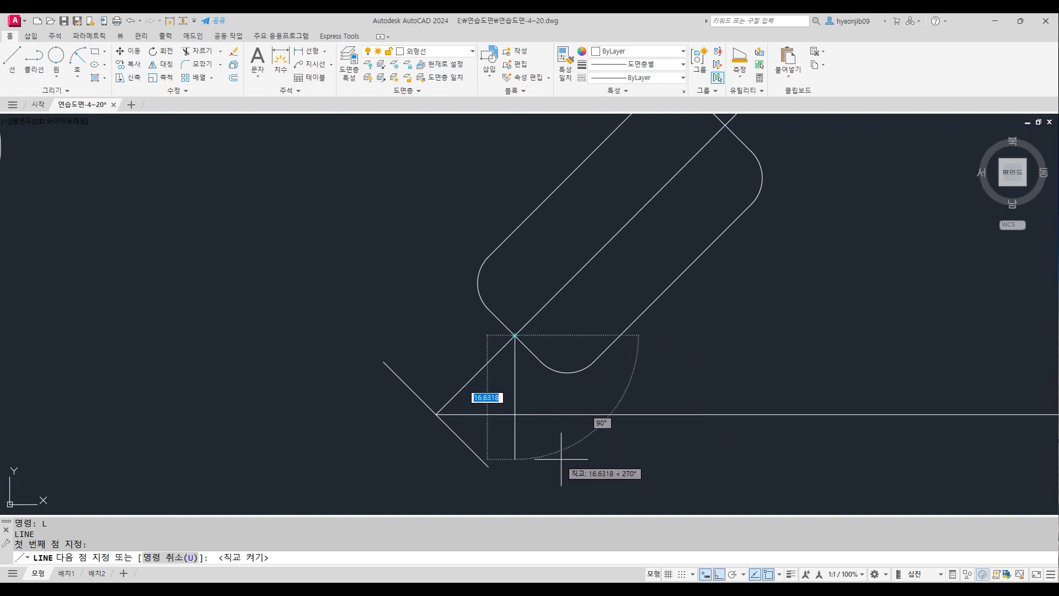
pyautogui.write('15')
pyautogui.press('Return')
pyautogui.press('Return')
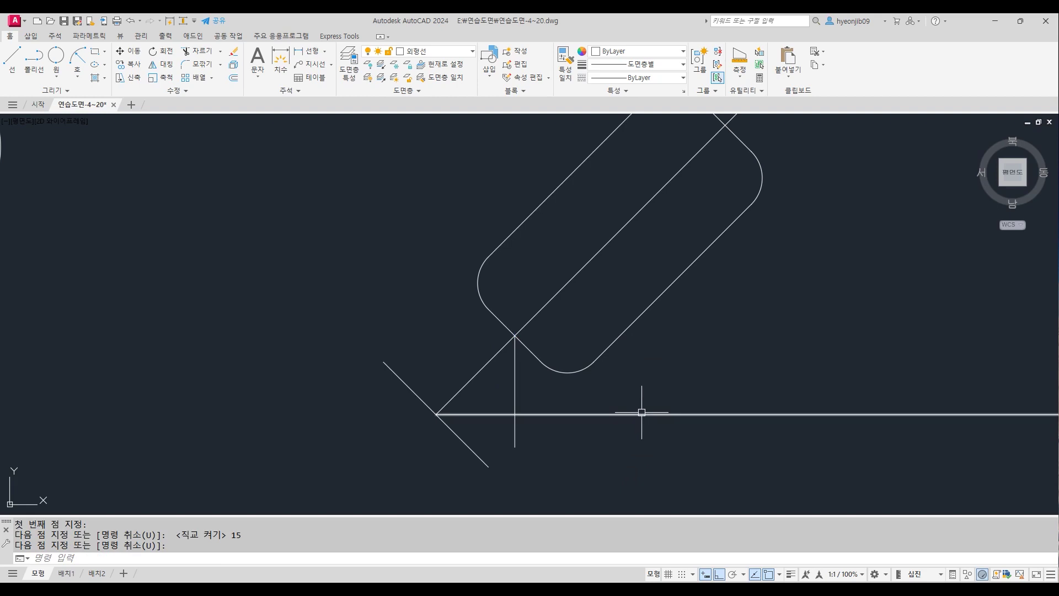
# Offset both the 45-degree centre line and the short vertical line by 2.5 to each side.
pyautogui.write('o')
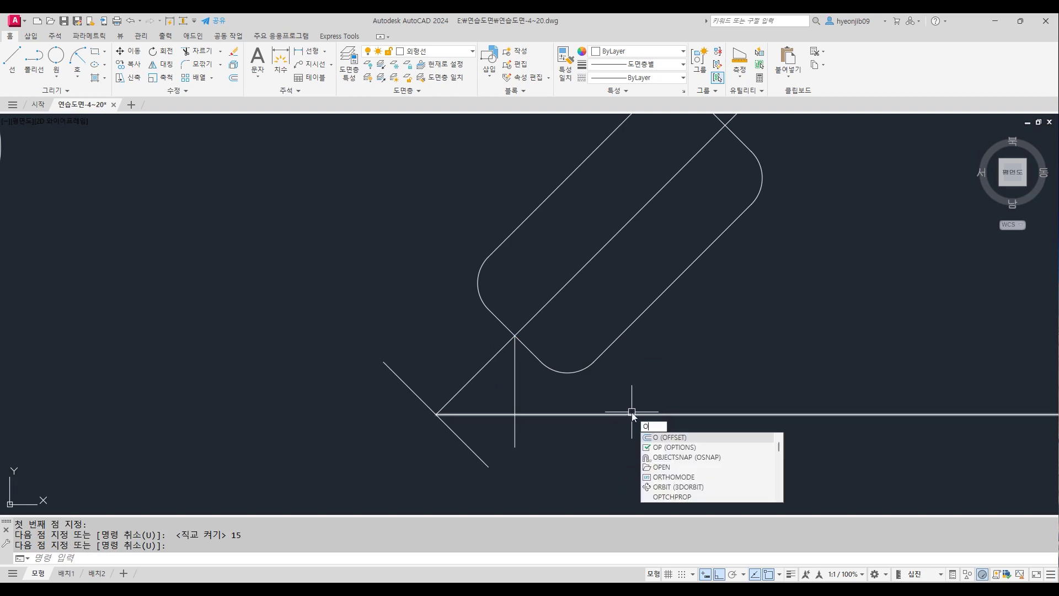
pyautogui.press('Return')
pyautogui.write('2.5')
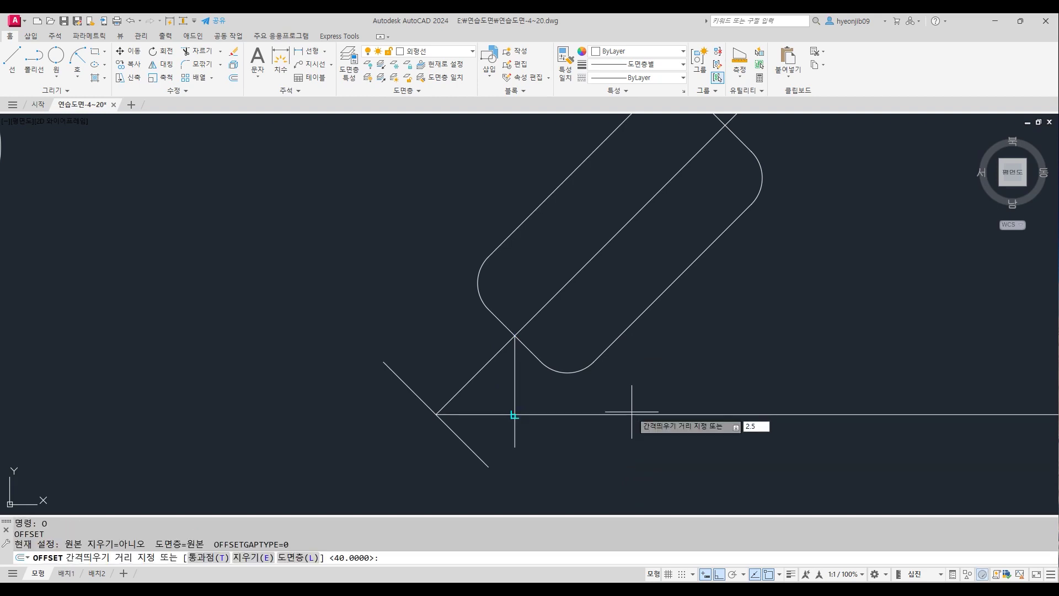
pyautogui.press('Return')
pyautogui.click(486, 368)
pyautogui.click(484, 369)
pyautogui.click(484, 367)
pyautogui.click(466, 343)
pyautogui.click(513, 386)
pyautogui.click(528, 392)
pyautogui.click(515, 395)
pyautogui.click(486, 431)
pyautogui.press('Return')
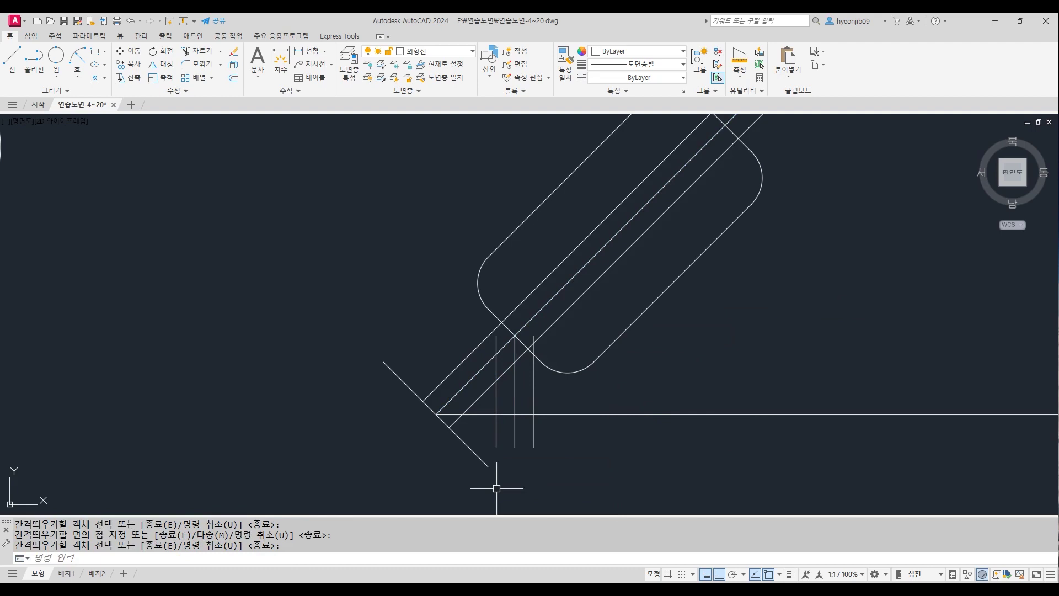
# Draw a horizontal line joining the bottom ends of the two offset vertical lines.
pyautogui.write('L')
pyautogui.press('Return')
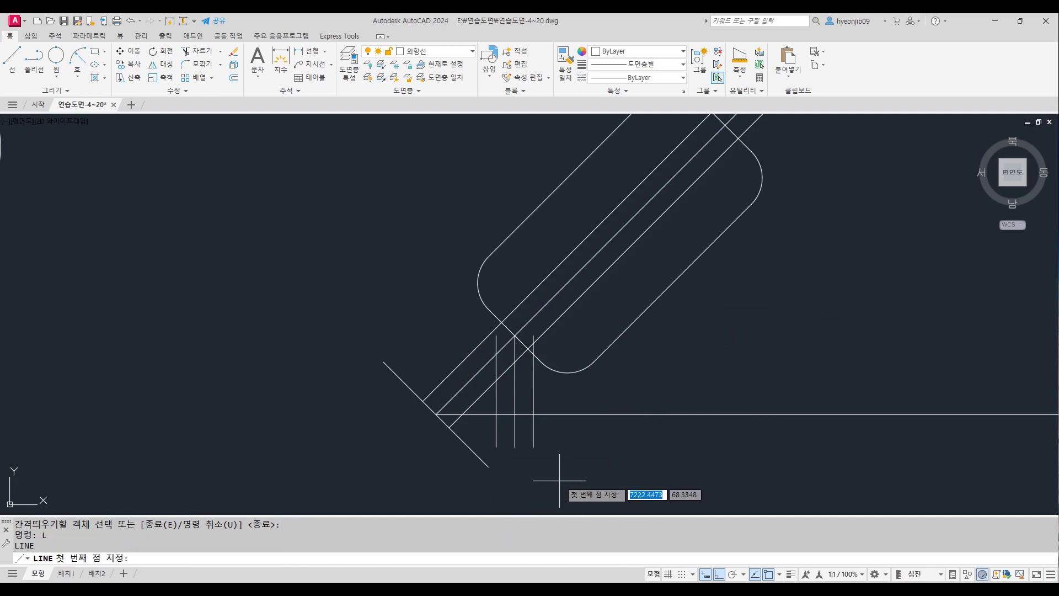
pyautogui.click(496, 447)
pyautogui.click(533, 447)
pyautogui.press('Return')
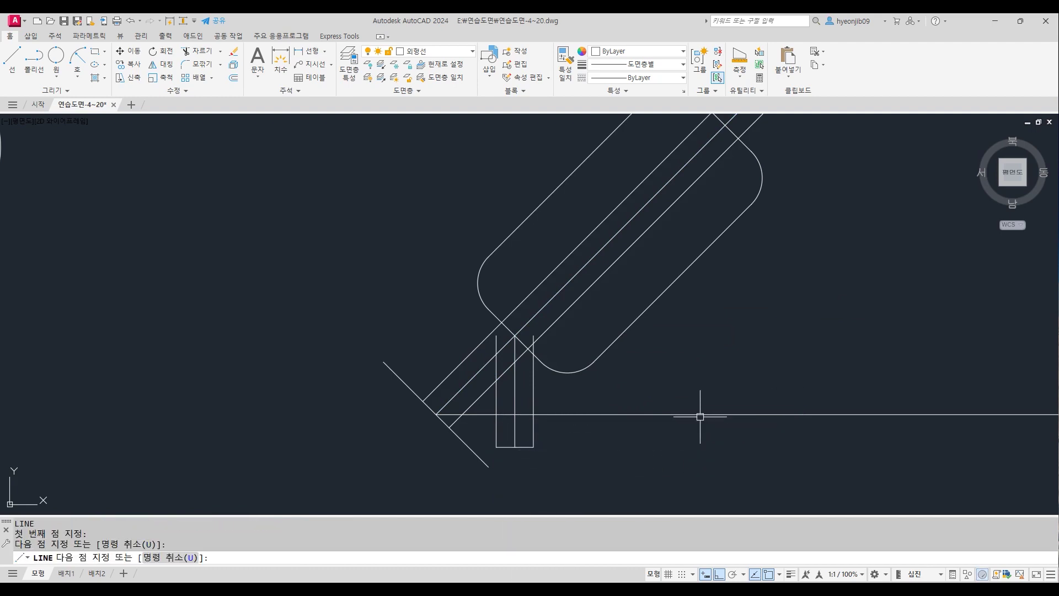
# Trim the left vertical line back to the lower offset diagonal and the right one back to the rounded rectangle's edge.
pyautogui.scroll(2, 516, 394)
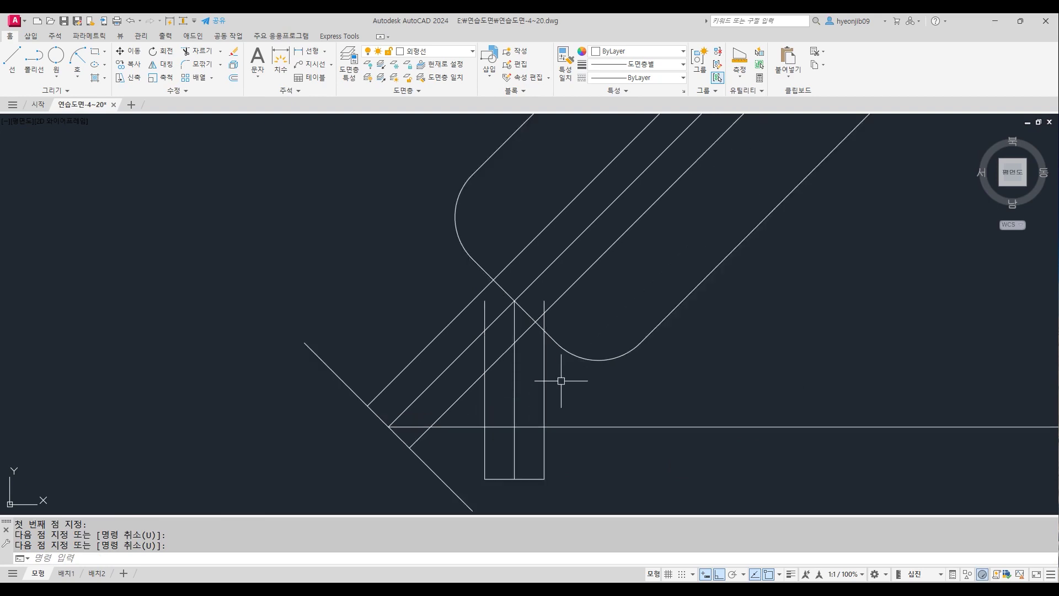
pyautogui.write('tr')
pyautogui.press('Return')
pyautogui.click(486, 315)
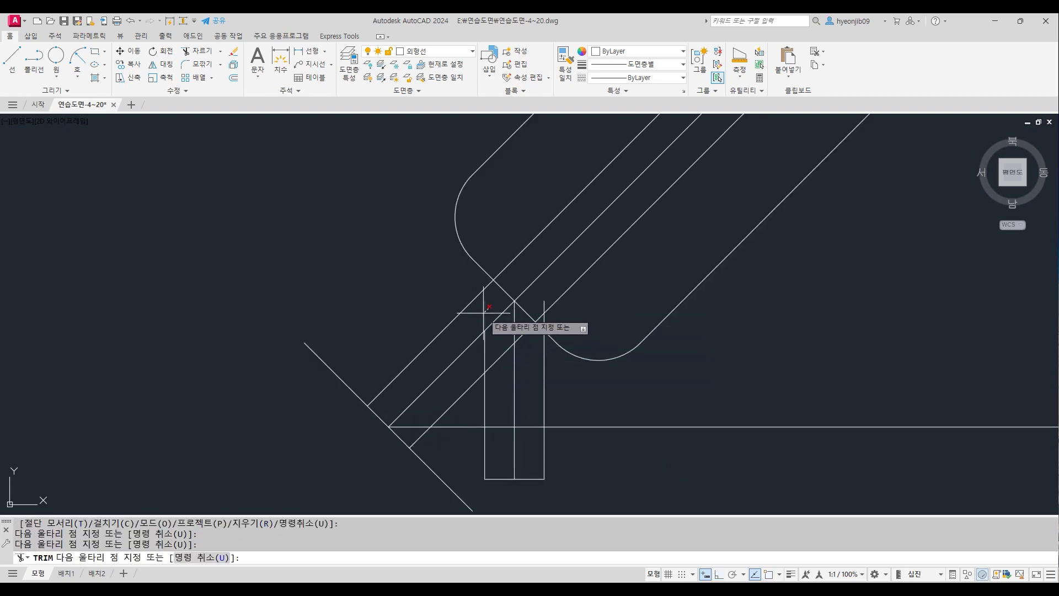
pyautogui.click(485, 353)
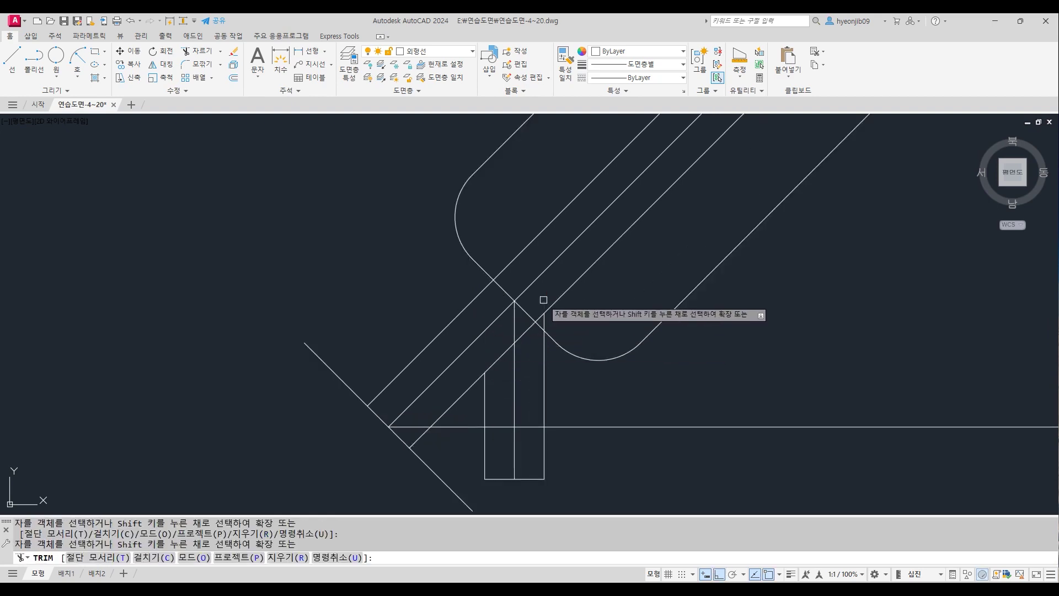
pyautogui.scroll(2, 586, 308)
pyautogui.click(518, 331)
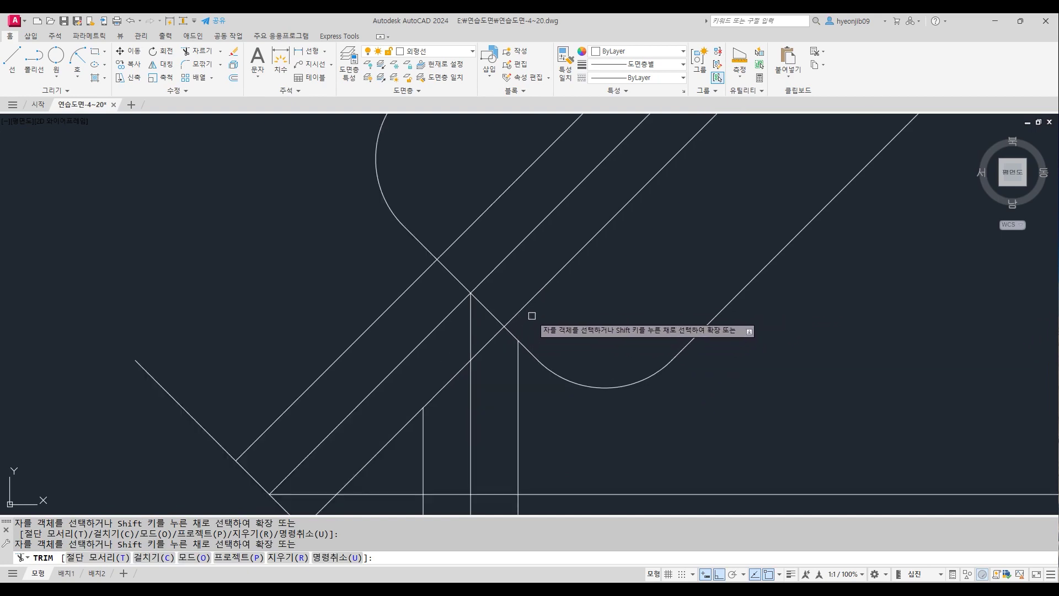
pyautogui.scroll(-2, 569, 273)
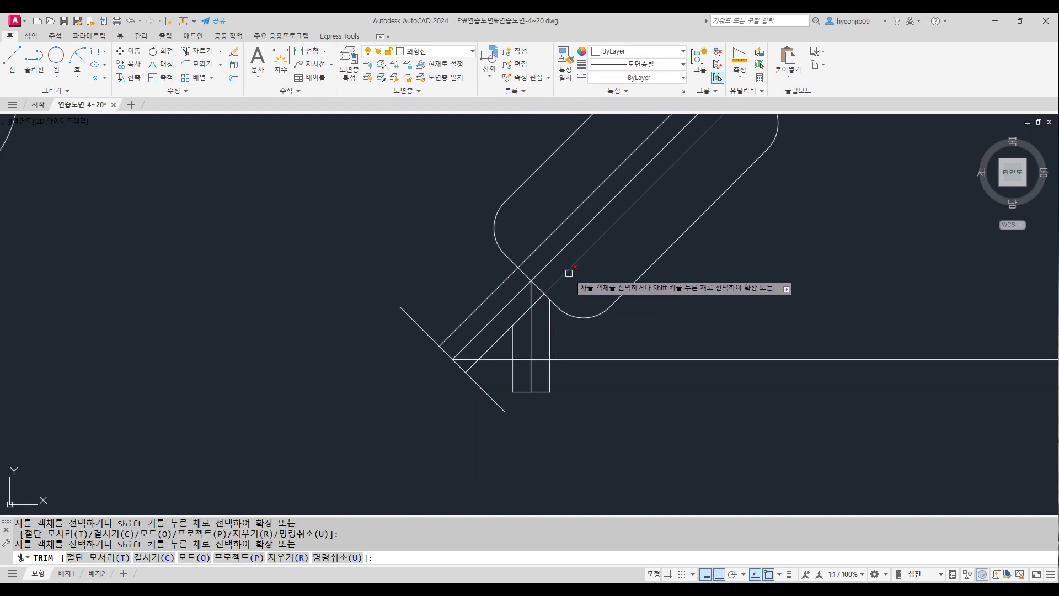
pyautogui.click(569, 273)
pyautogui.press('Return')
# Fillet both bottom corners of the short vertical leg with radius 1.
pyautogui.scroll(1, 544, 411)
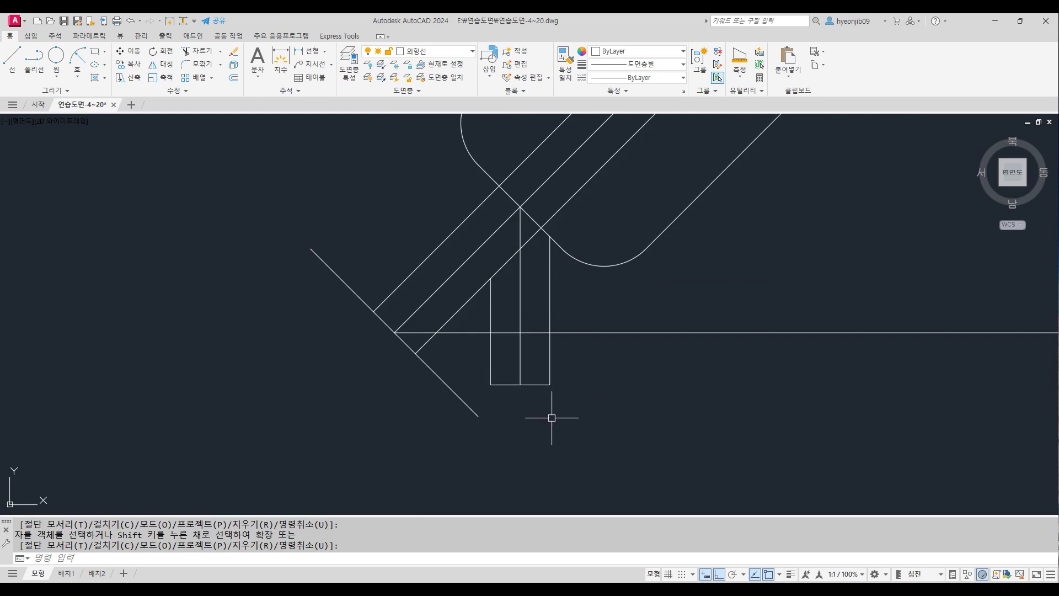
pyautogui.write('F')
pyautogui.press('Return')
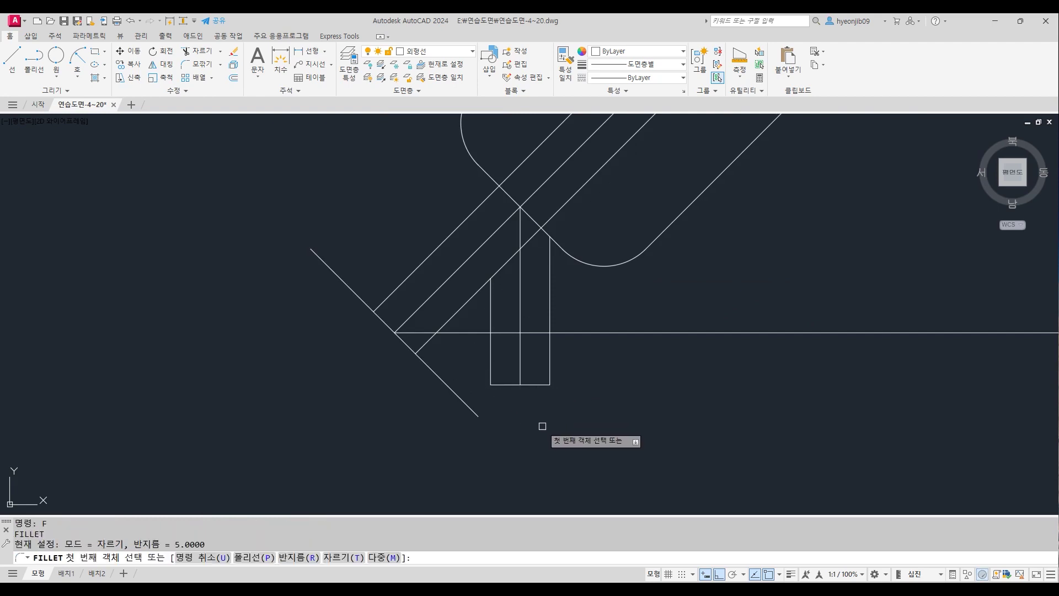
pyautogui.write('R')
pyautogui.press('Return')
pyautogui.write('1')
pyautogui.press('Return')
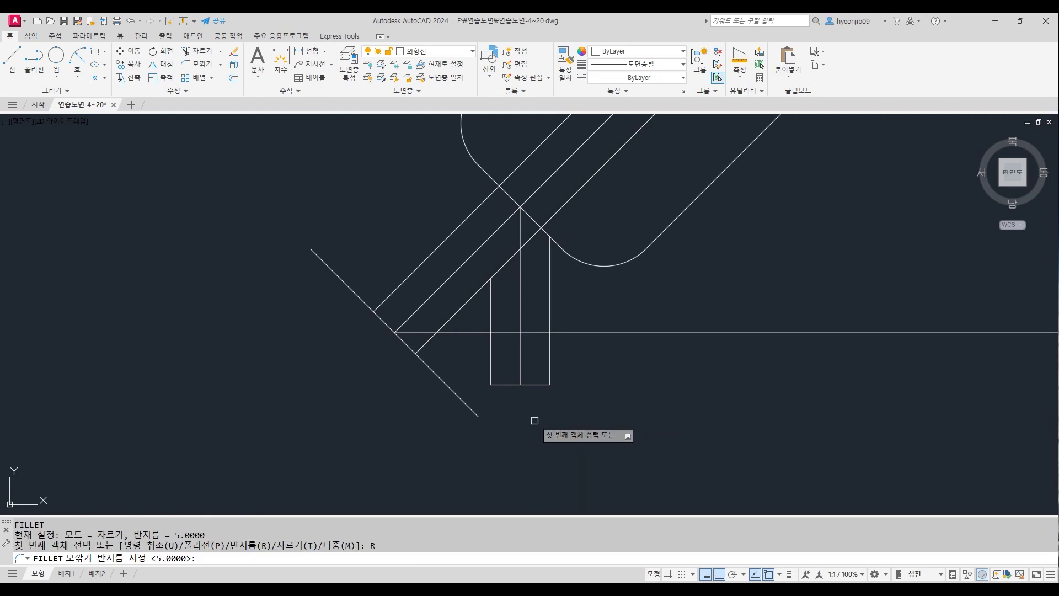
pyautogui.click(490, 362)
pyautogui.click(499, 384)
pyautogui.press('Return')
pyautogui.click(550, 355)
pyautogui.click(538, 384)
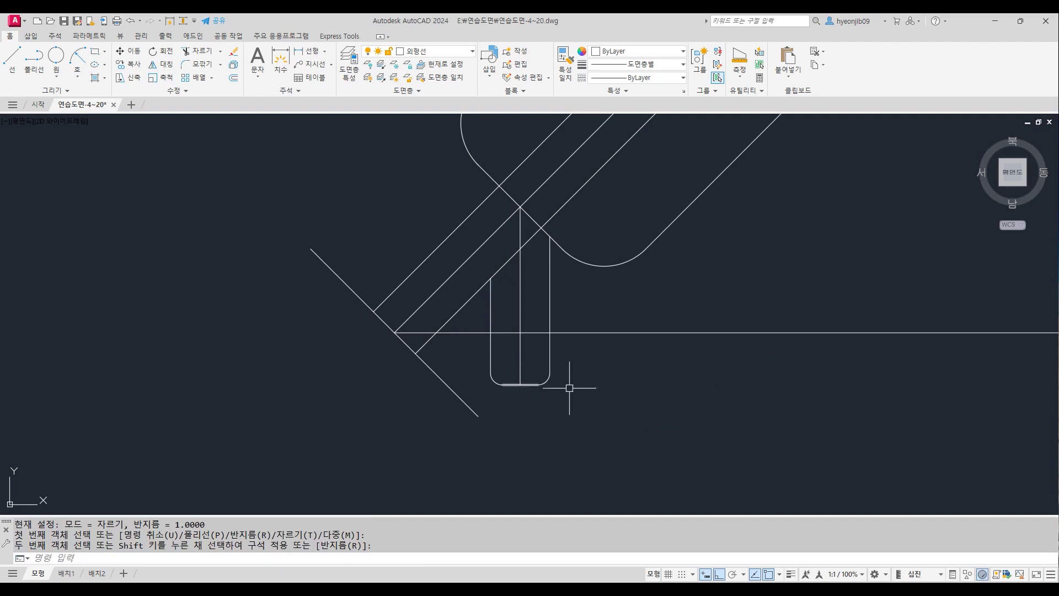
# Fillet both corners at the slanted shaft's lower end with radius 1.
pyautogui.click(380, 313)
pyautogui.press('Return')
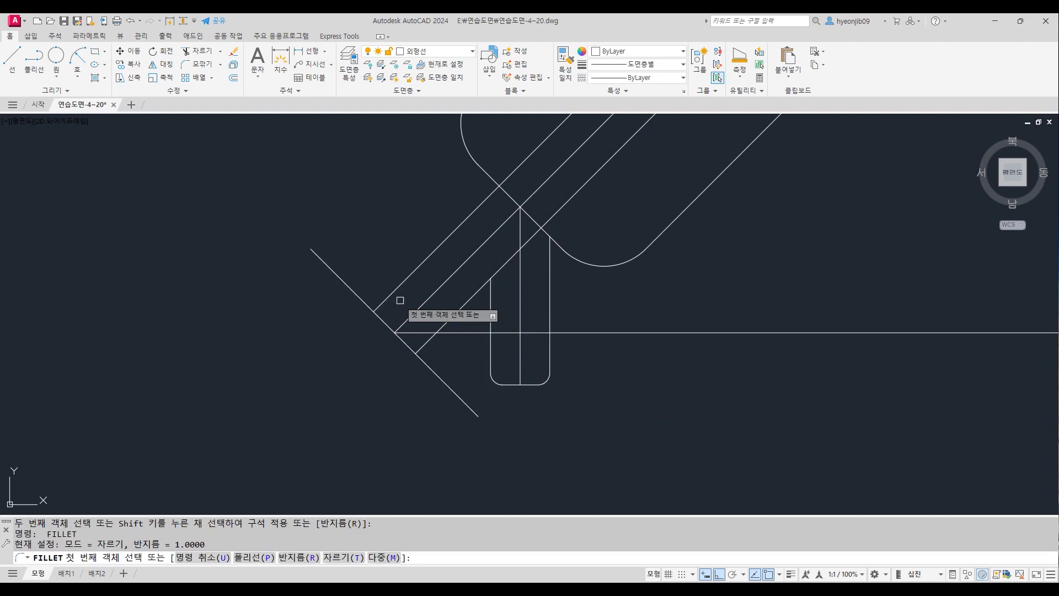
pyautogui.click(390, 558)
pyautogui.click(391, 294)
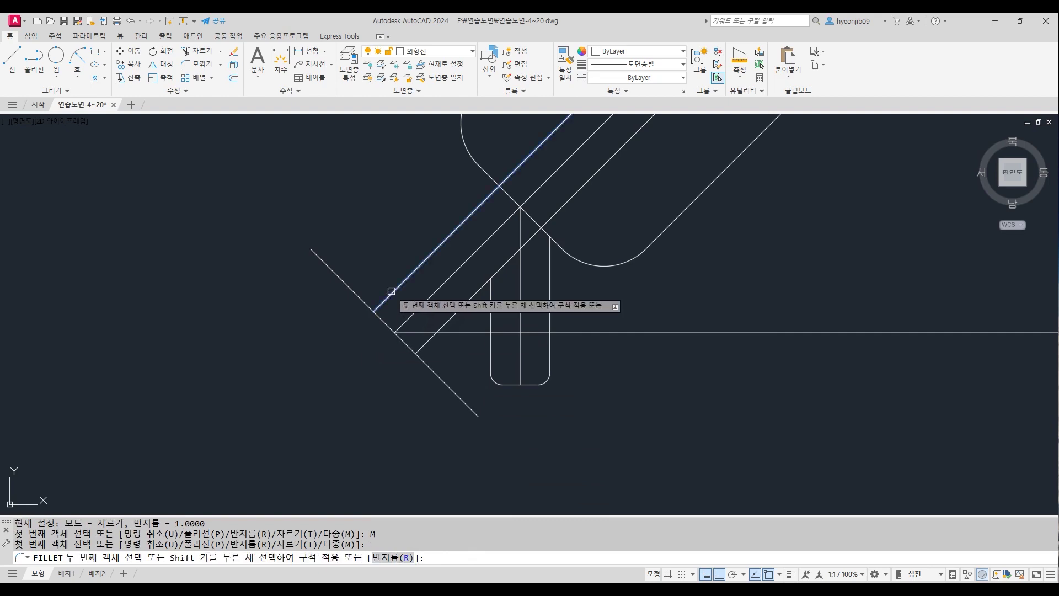
pyautogui.click(383, 320)
pyautogui.click(430, 338)
pyautogui.click(405, 345)
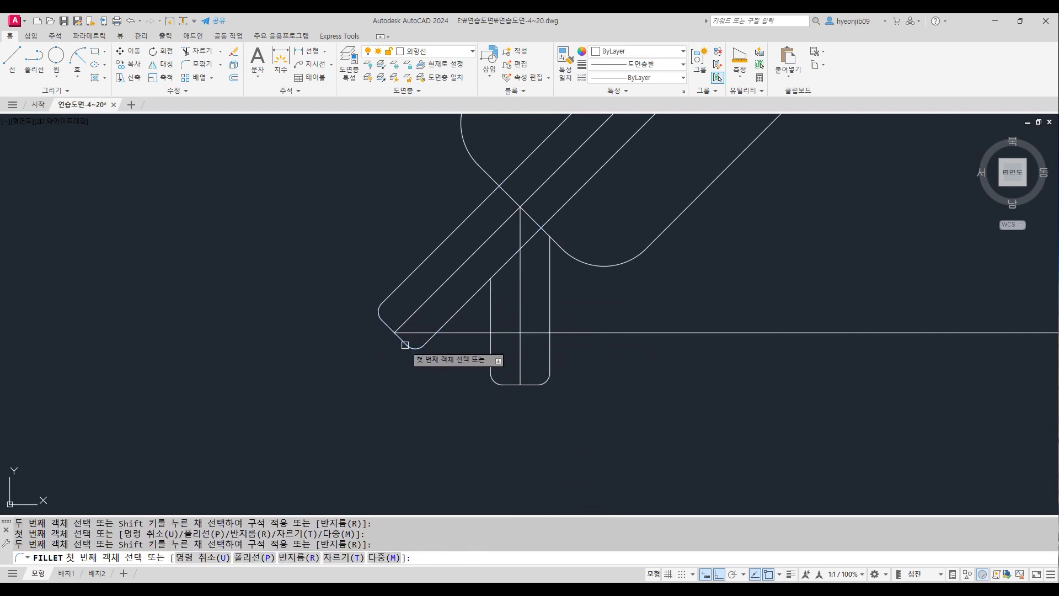
pyautogui.scroll(-2, 547, 426)
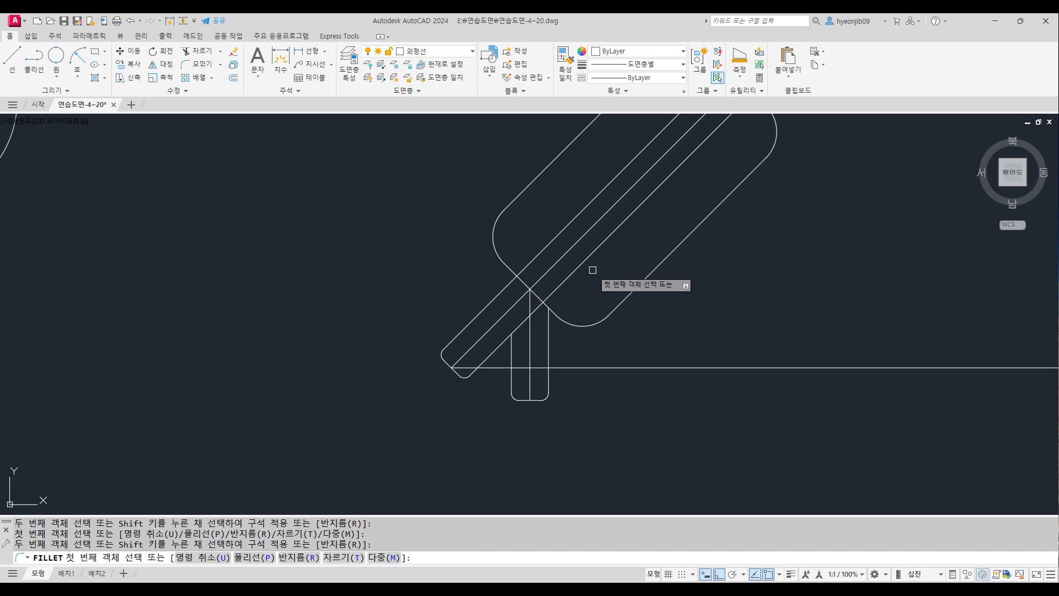
pyautogui.press('Return')
# Trim the shaft's two side lines inside the rounded rectangle and delete the vertical leg's centre line.
pyautogui.write('tr')
pyautogui.press('Return')
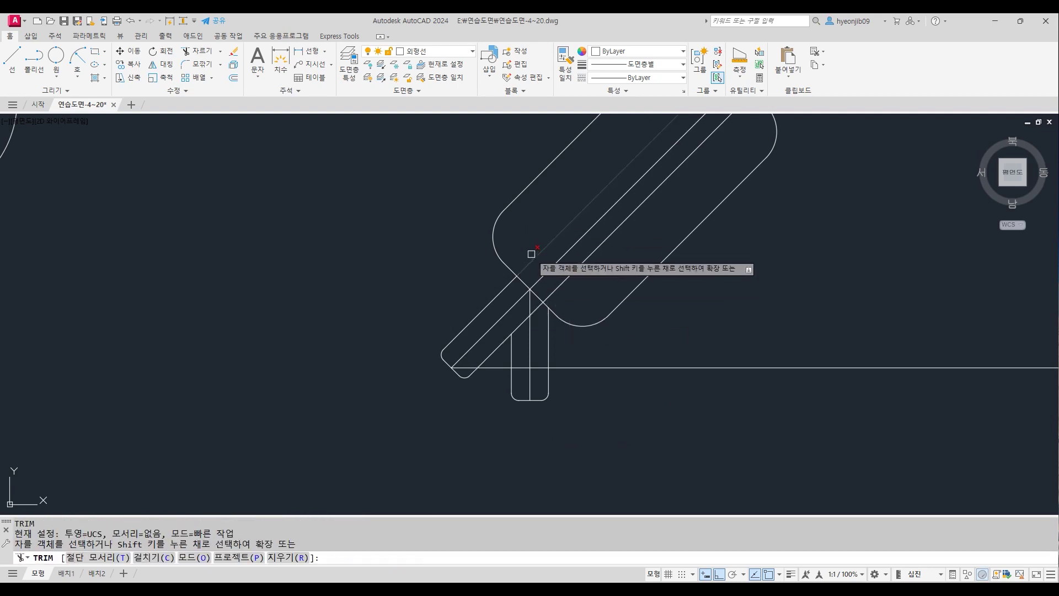
pyautogui.click(532, 261)
pyautogui.click(563, 282)
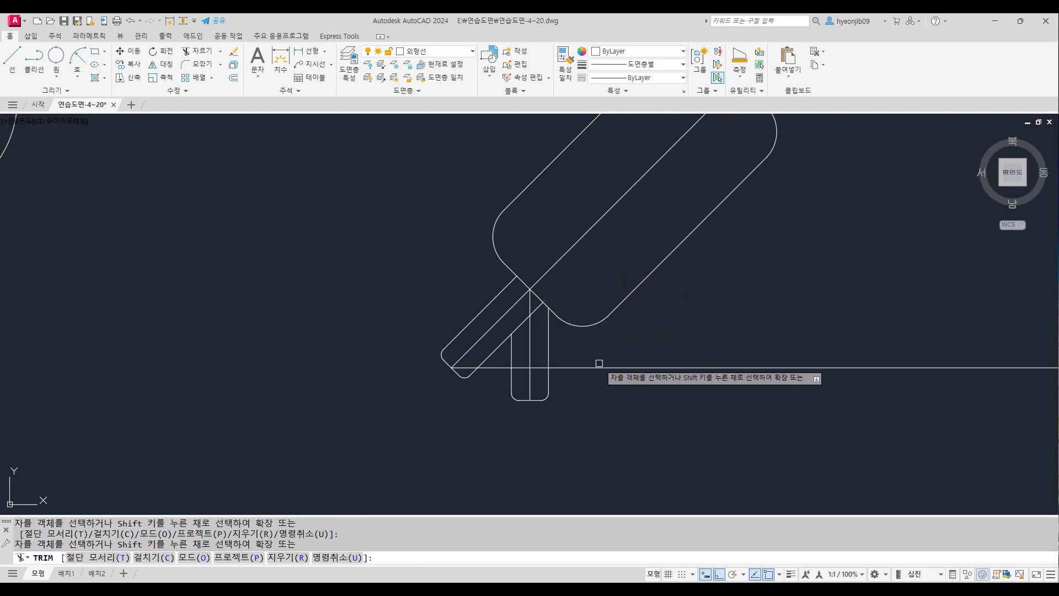
pyautogui.press('Return')
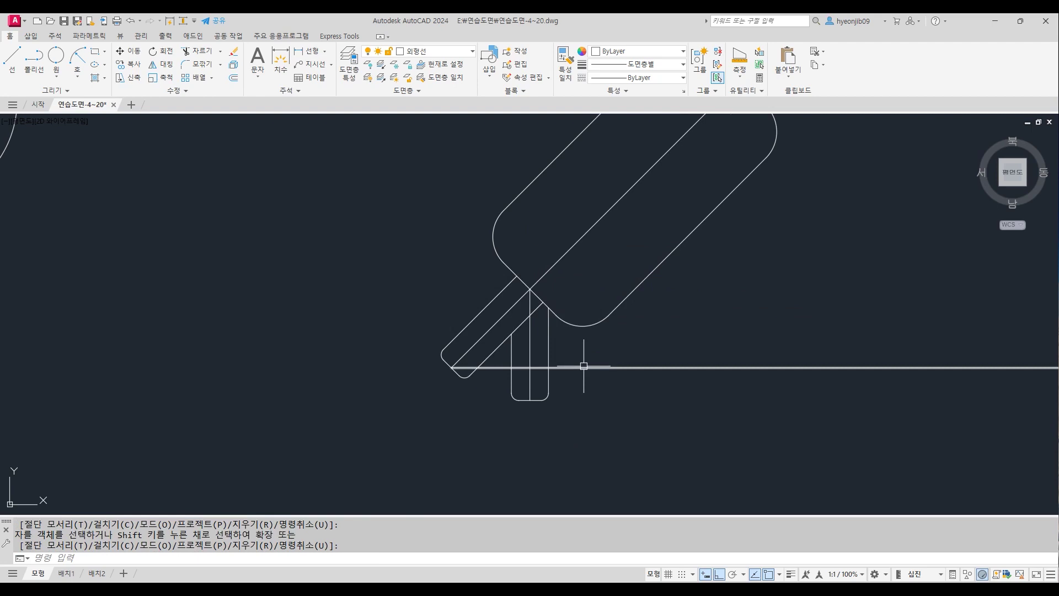
pyautogui.click(530, 339)
pyautogui.press('Delete')
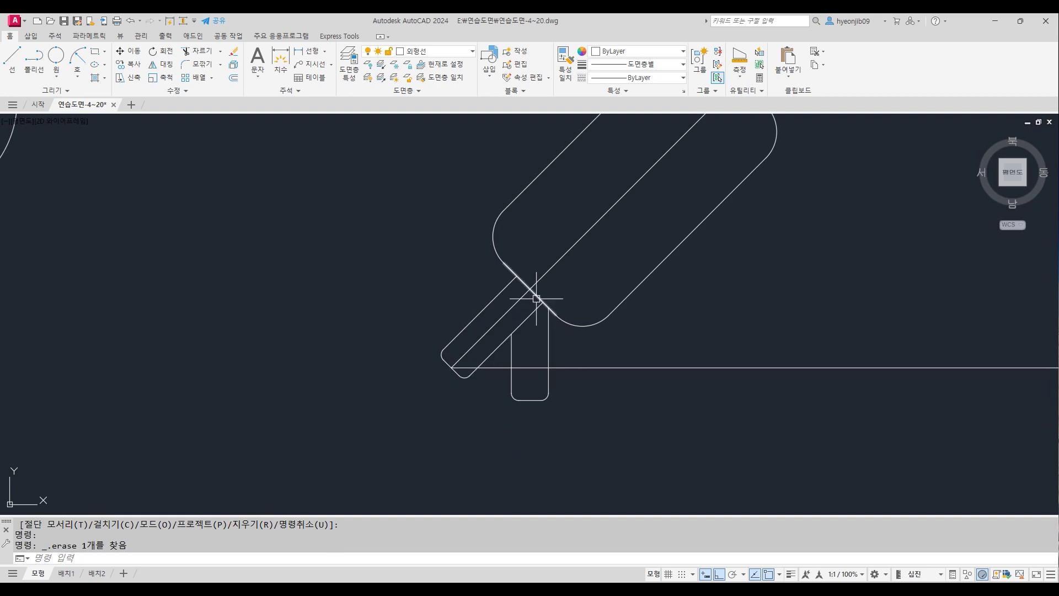
# Mirror the vertical leg with its rounded corners about the 45-degree centre line, keeping the original.
pyautogui.write('MI')
pyautogui.press('Return')
pyautogui.click(548, 332)
pyautogui.click(512, 351)
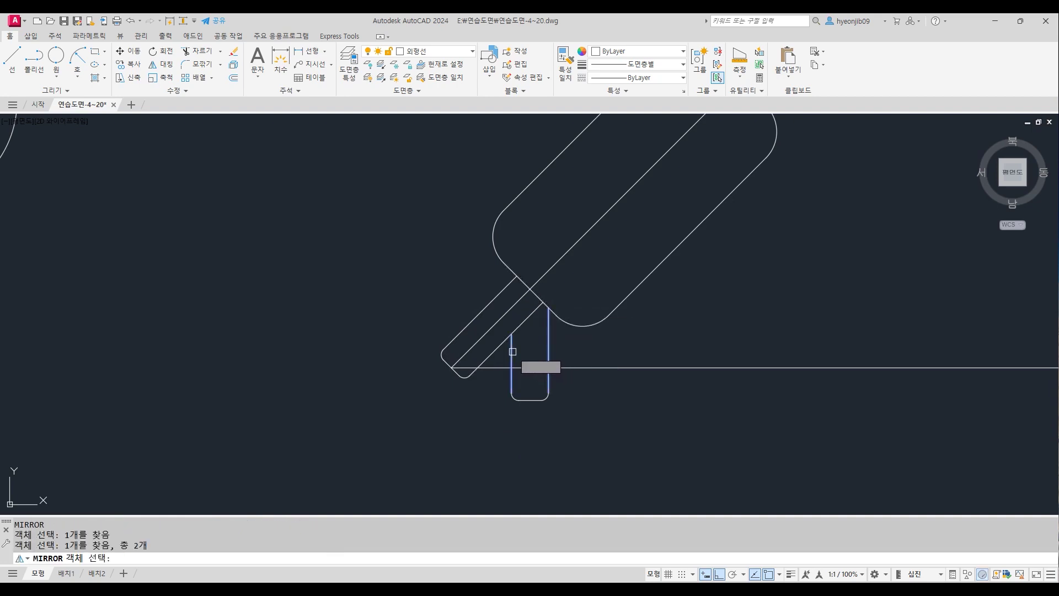
pyautogui.click(502, 358)
pyautogui.click(591, 423)
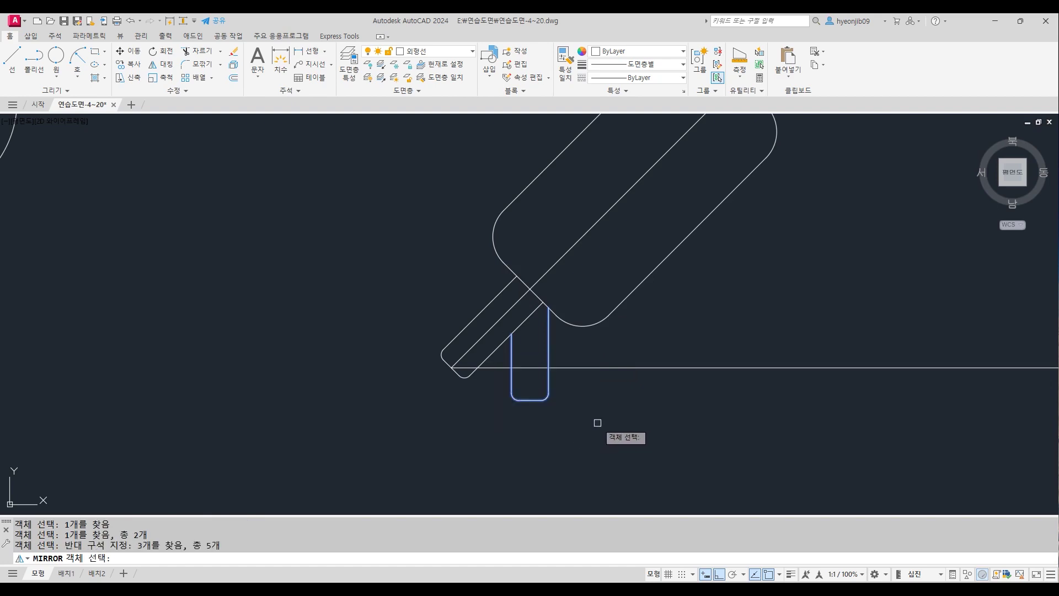
pyautogui.press('Return')
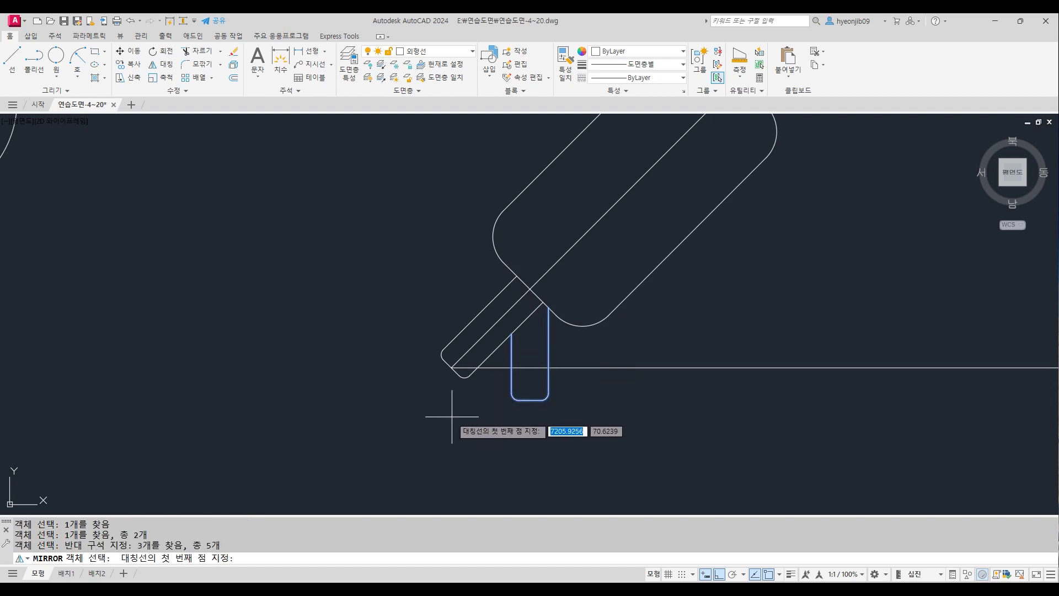
pyautogui.click(531, 288)
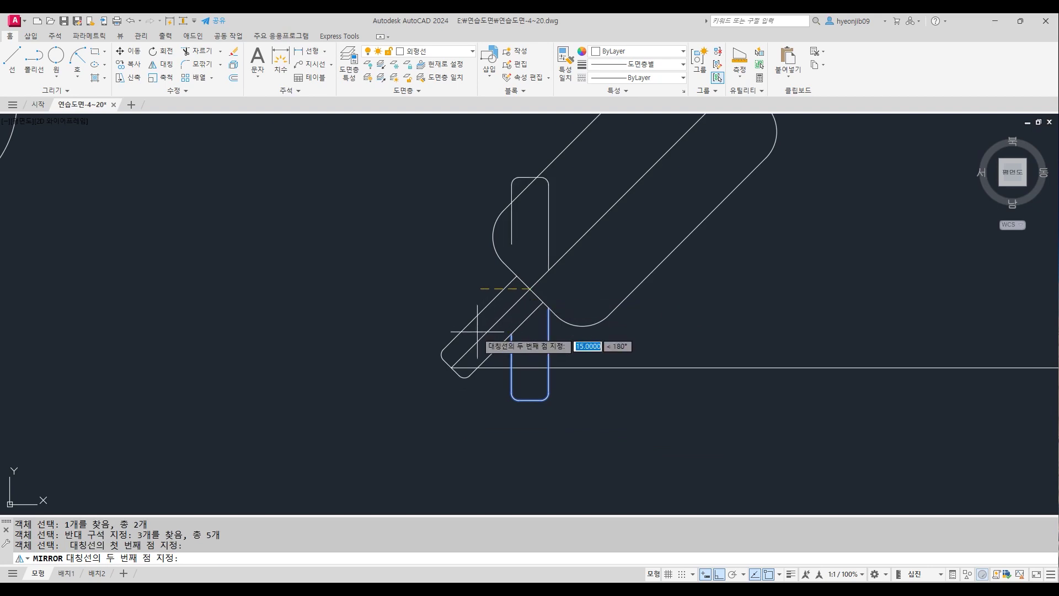
pyautogui.click(457, 369)
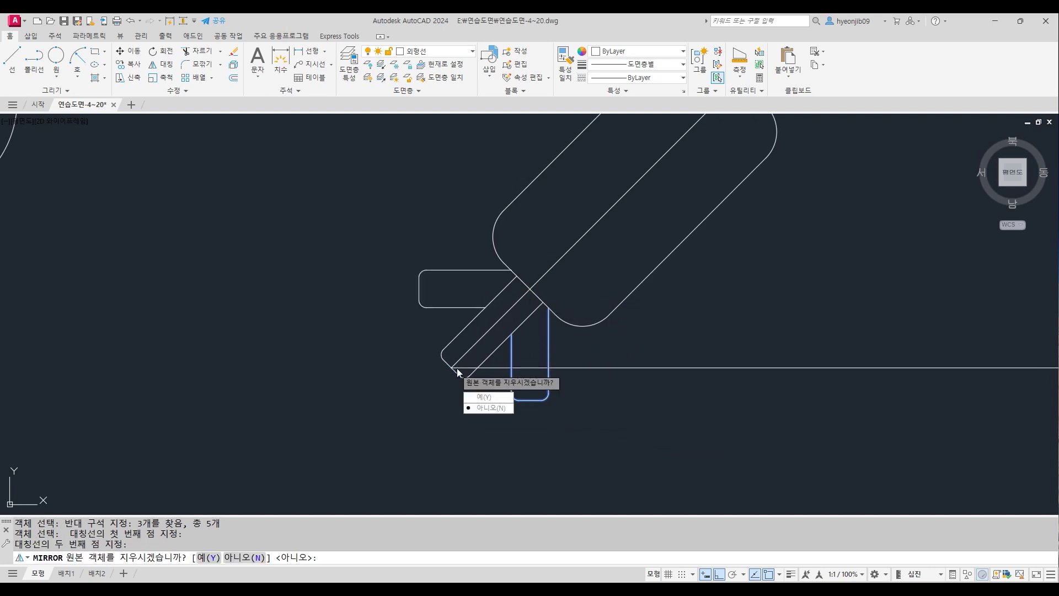
pyautogui.press('Return')
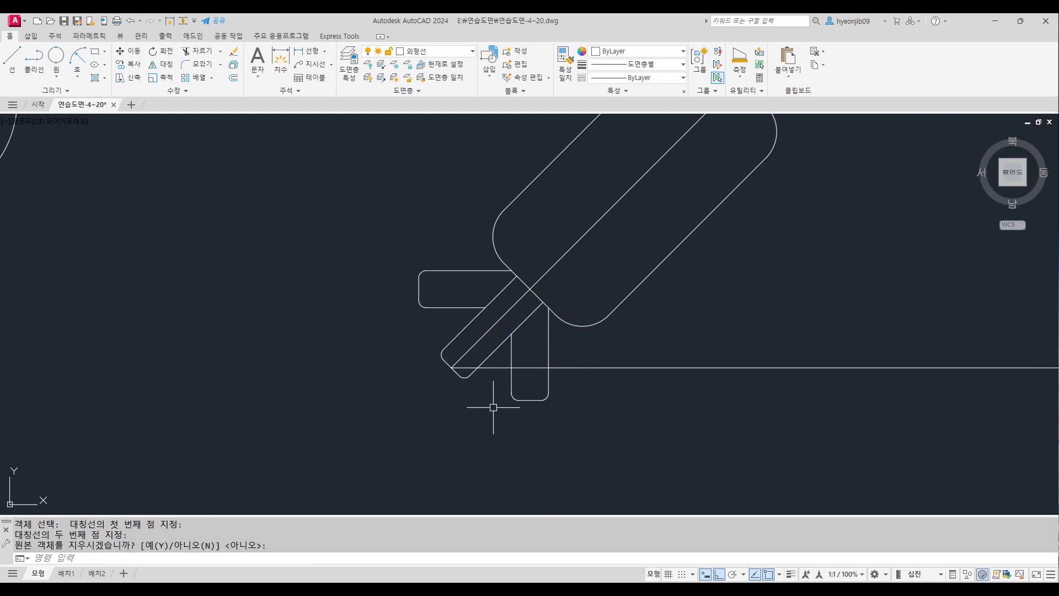
# Assign the 45-degree centre line to the 중심선 layer.
pyautogui.scroll(-2, 491, 414)
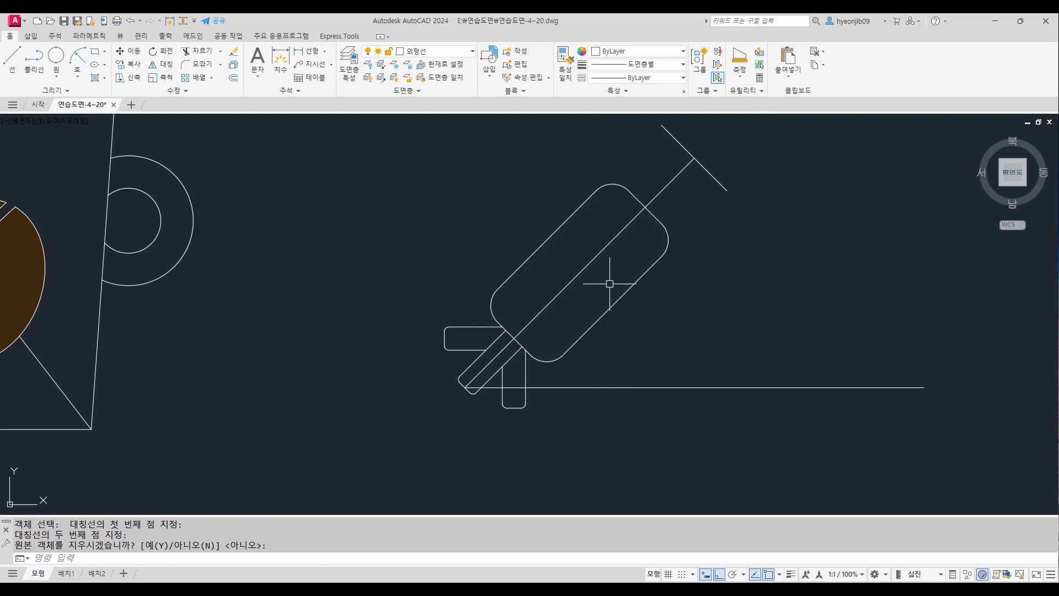
pyautogui.click(600, 255)
pyautogui.click(441, 56)
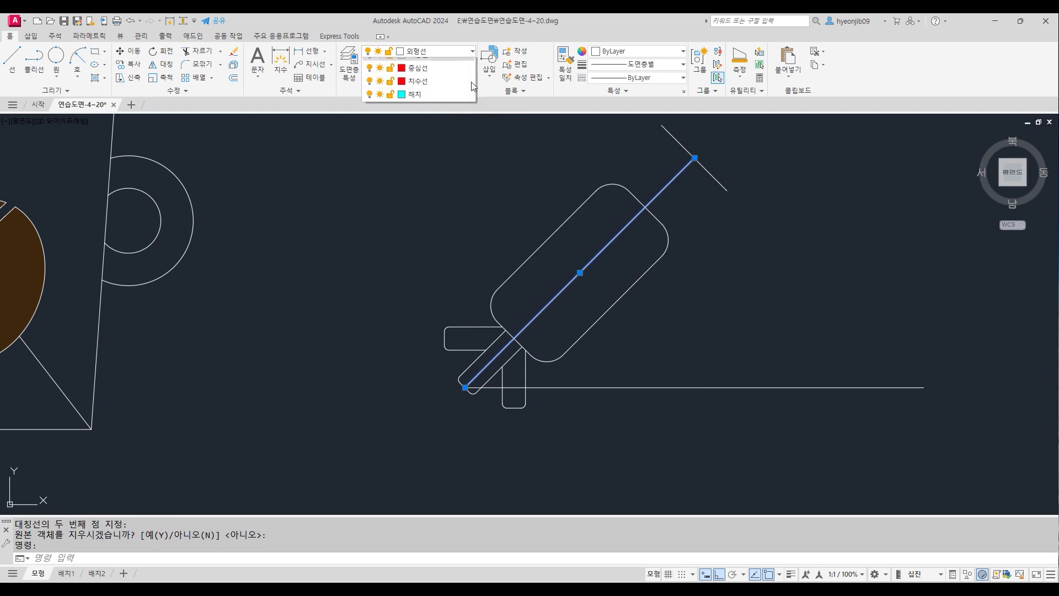
pyautogui.click(436, 143)
pyautogui.press('Escape')
pyautogui.press('Escape')
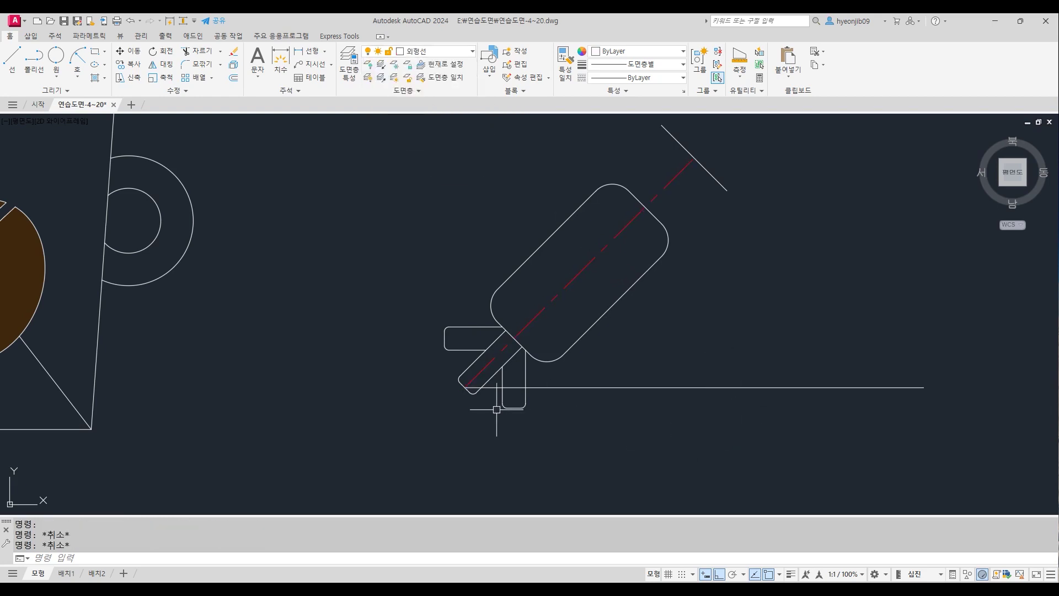
# Trim both shaft side lines between the two legs' inner edges and the rounded rectangle.
pyautogui.scroll(-2, 487, 406)
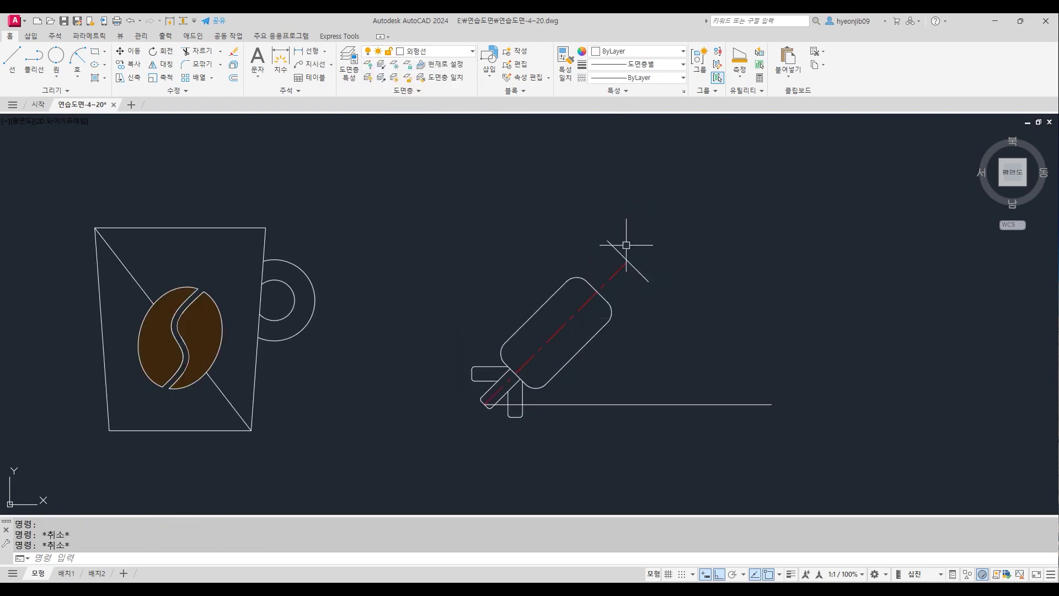
pyautogui.scroll(4, 473, 402)
pyautogui.write('tr')
pyautogui.press('Return')
pyautogui.click(564, 332)
pyautogui.click(583, 365)
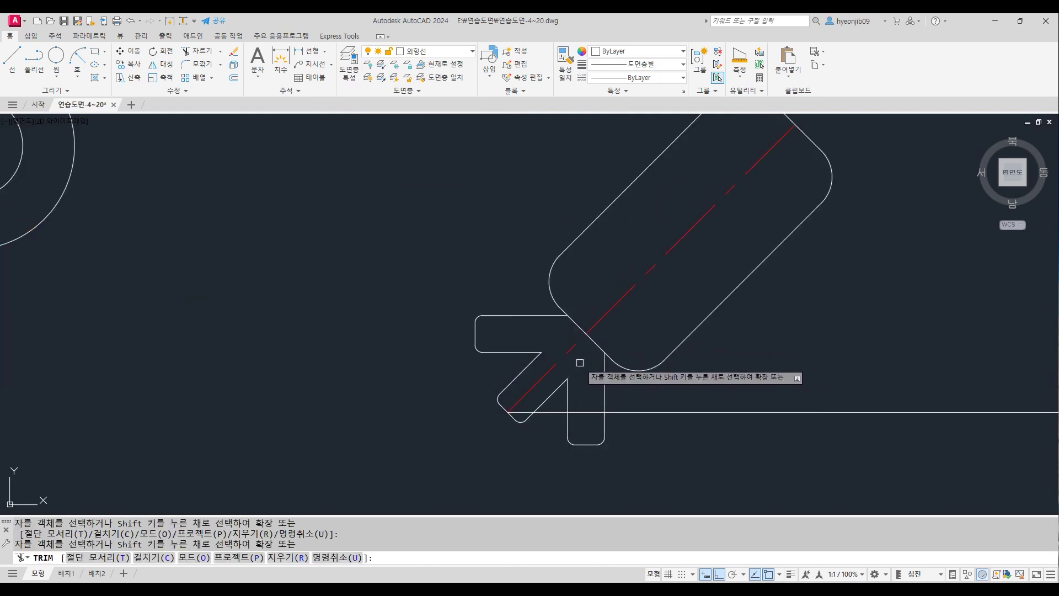
pyautogui.press('Return')
pyautogui.scroll(-4, 606, 438)
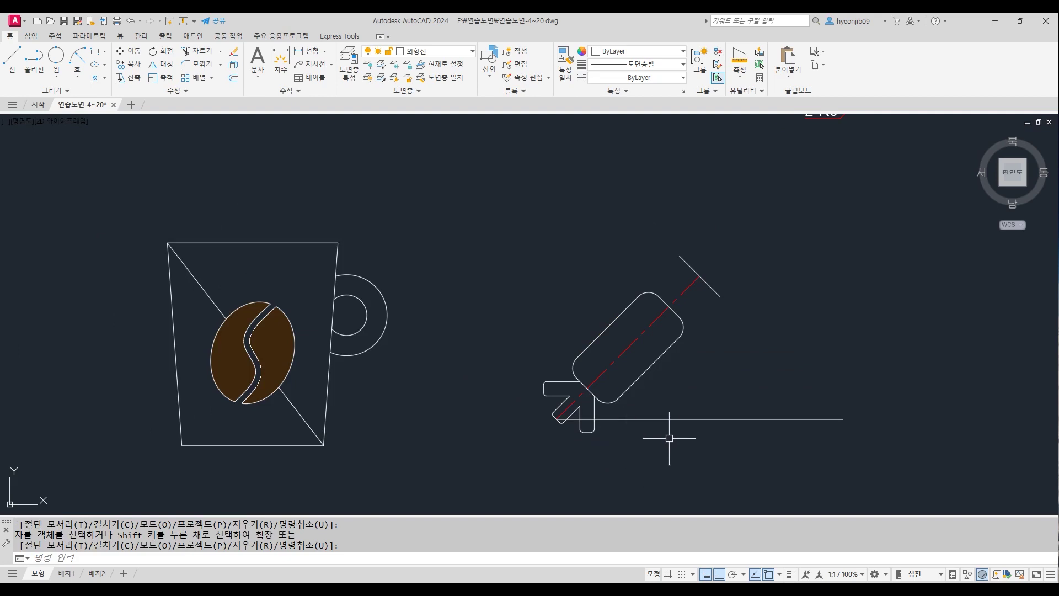
# Delete the long horizontal construction line starting at the shaft's lower end.
pyautogui.moveTo(655, 434); pyautogui.dragTo(659, 396, button='middle')
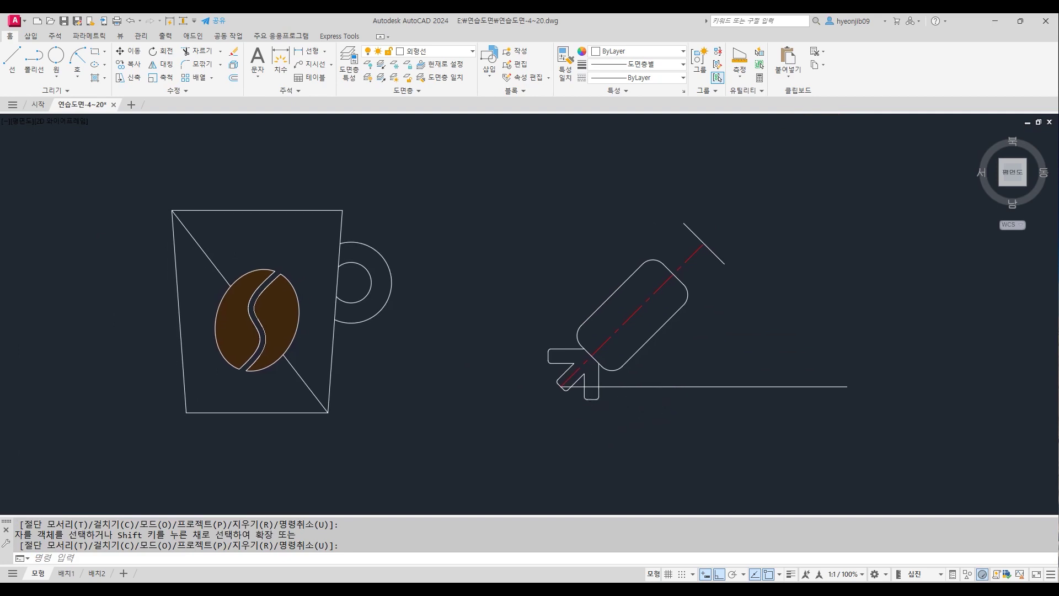
pyautogui.scroll(2, 579, 406)
pyautogui.write('e')
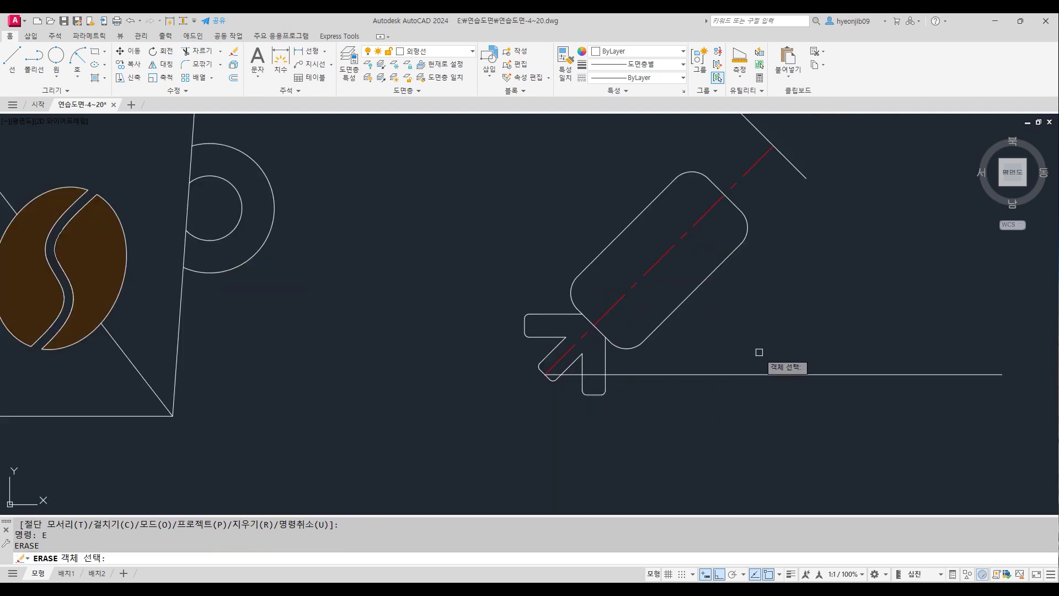
pyautogui.press('Return')
pyautogui.press('Escape')
pyautogui.click(729, 378)
pyautogui.click(693, 378)
pyautogui.click(693, 359)
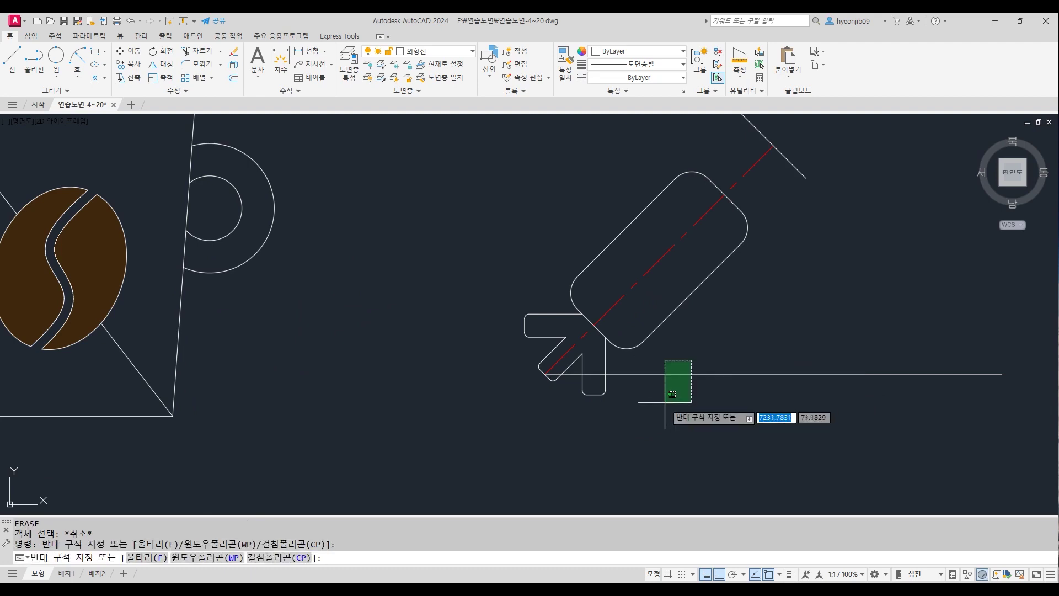
pyautogui.click(667, 403)
pyautogui.press('Delete')
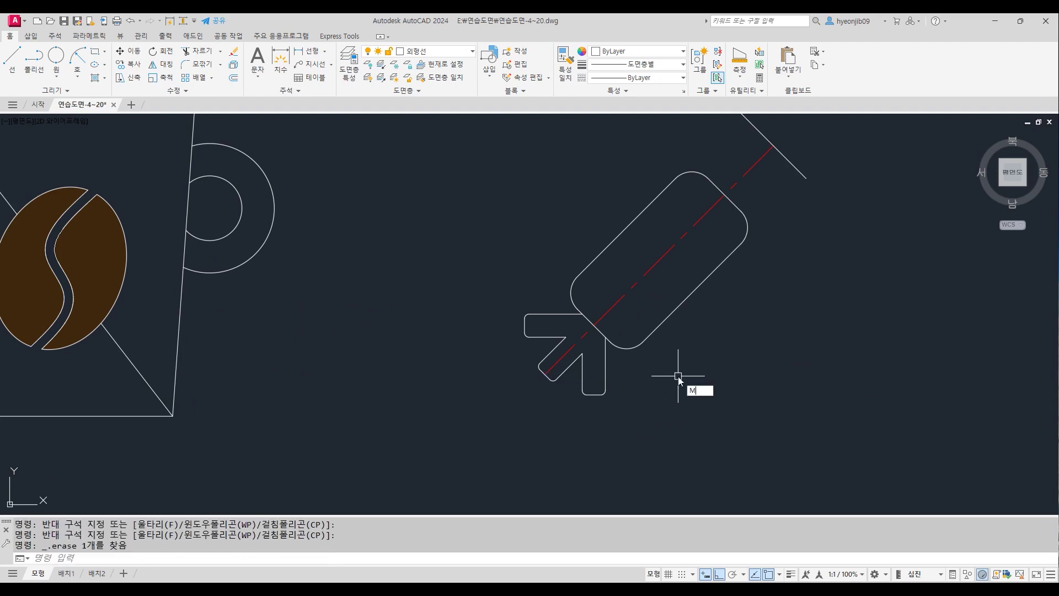
# Mirror the three-pronged end about the line through the midpoints of the body's long sides, keeping the original.
pyautogui.write('mi')
pyautogui.press('Return')
pyautogui.click(512, 309)
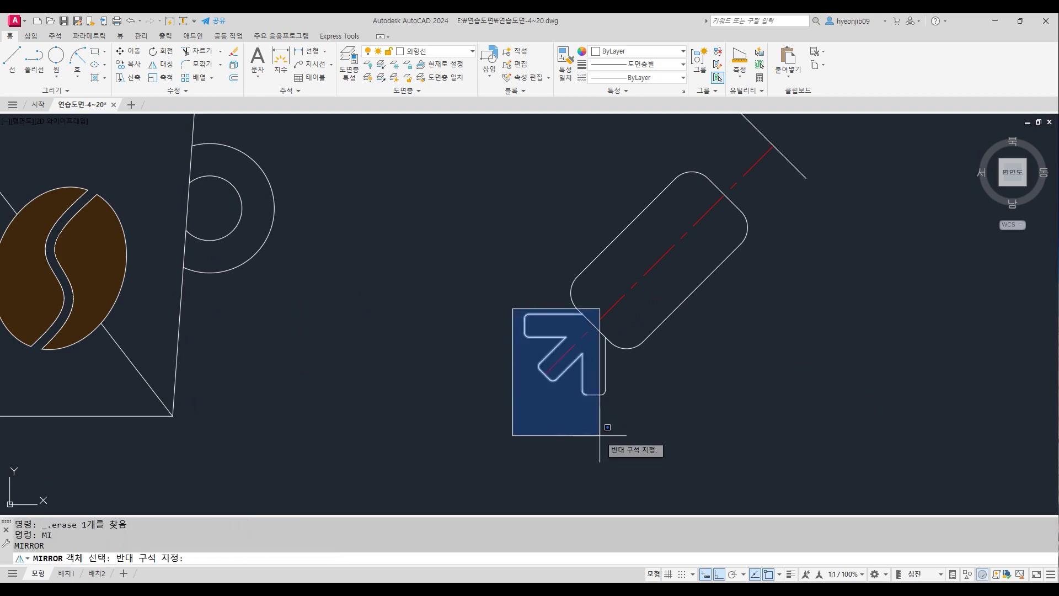
pyautogui.click(617, 437)
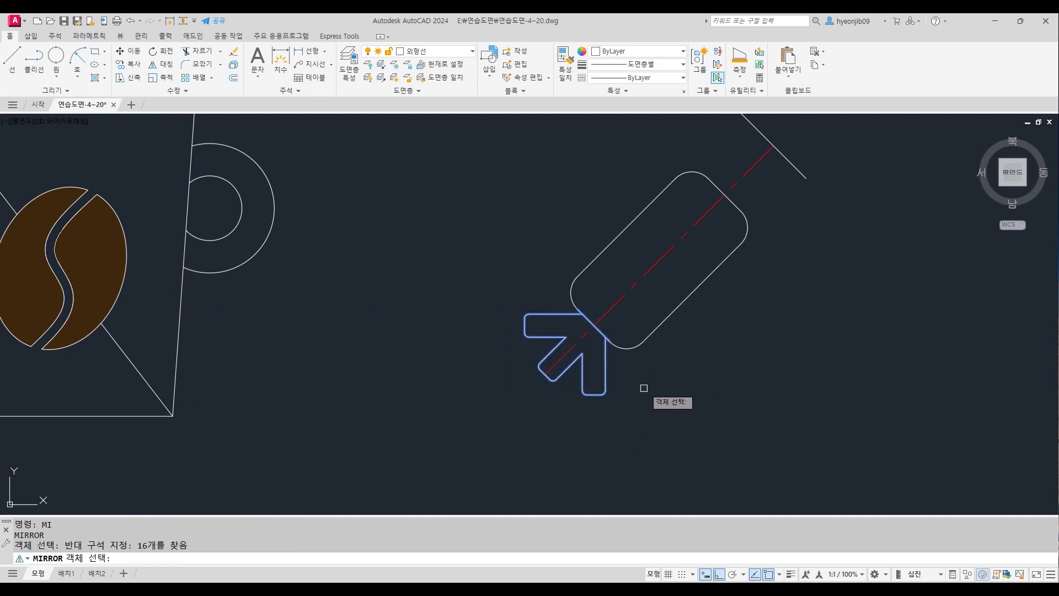
pyautogui.press('Return')
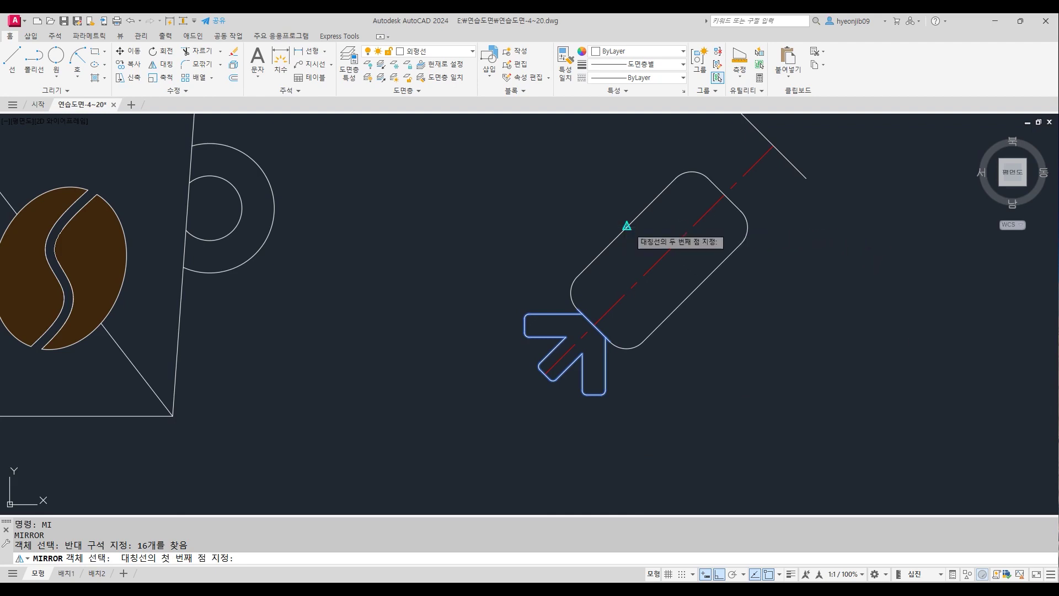
pyautogui.click(627, 227)
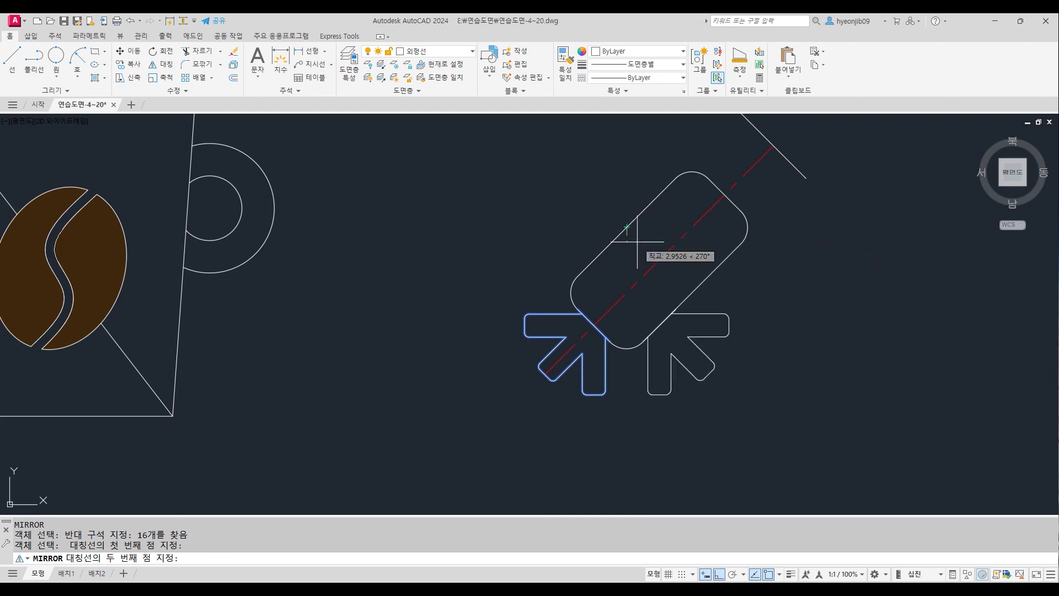
pyautogui.click(693, 292)
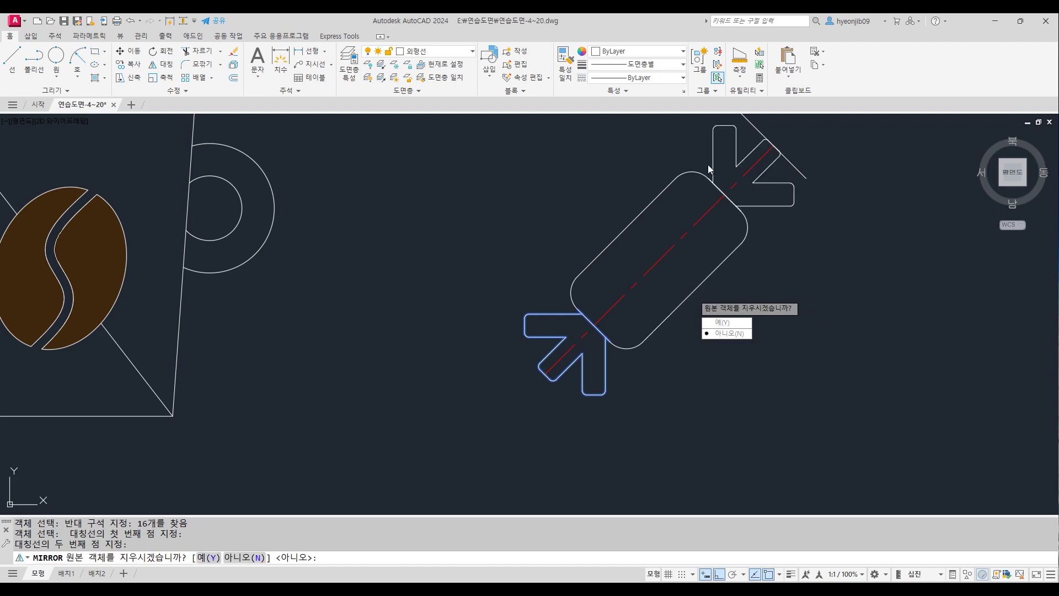
pyautogui.click(737, 333)
# Delete the slanted construction line at the figure's upper end and the 45-degree centre line.
pyautogui.scroll(3, 770, 149)
pyautogui.scroll(-3, 773, 147)
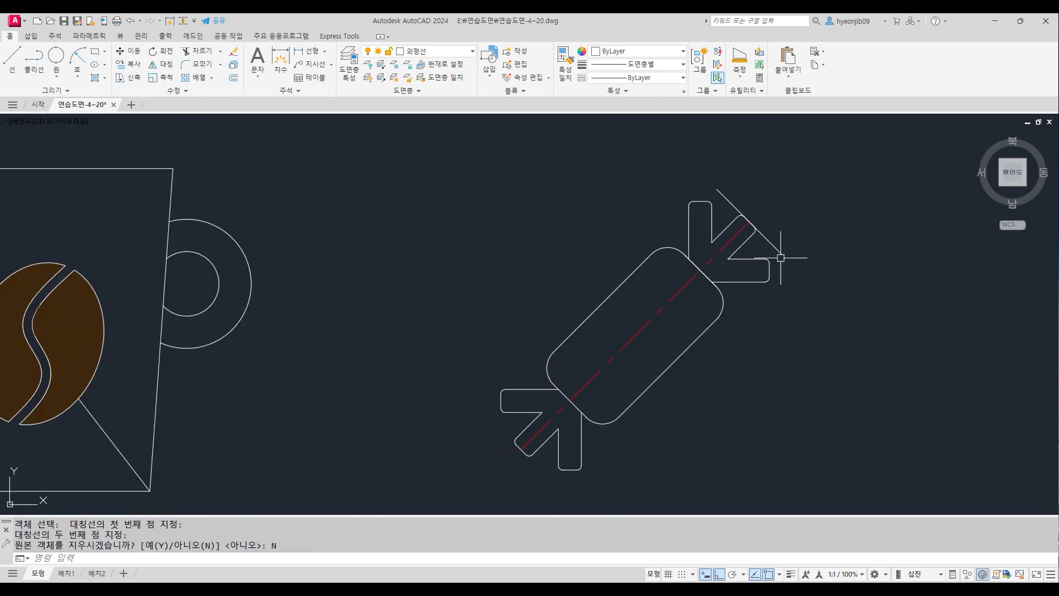
pyautogui.click(772, 244)
pyautogui.press('Delete')
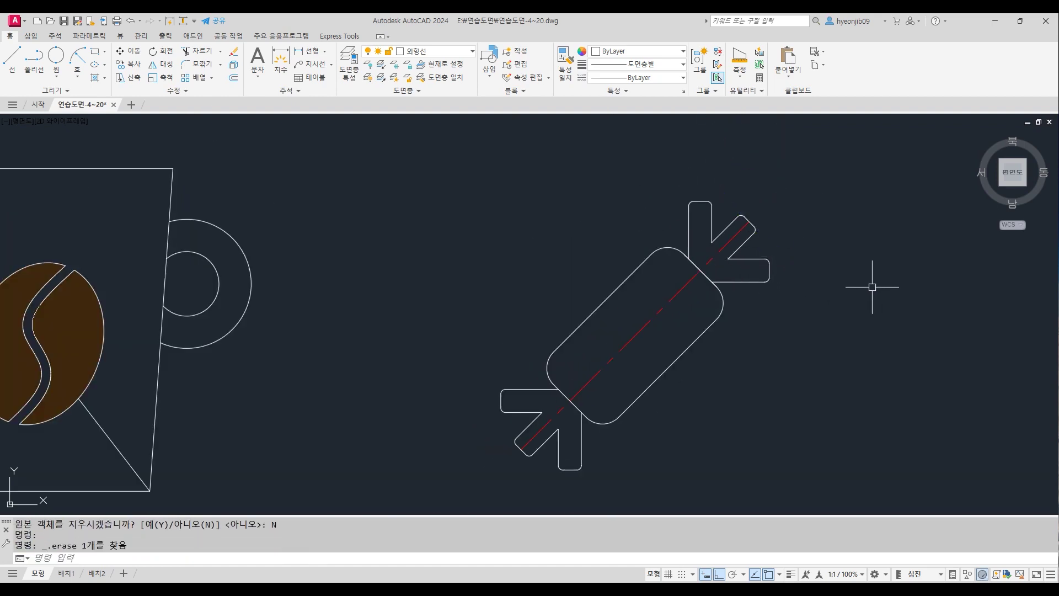
pyautogui.click(665, 309)
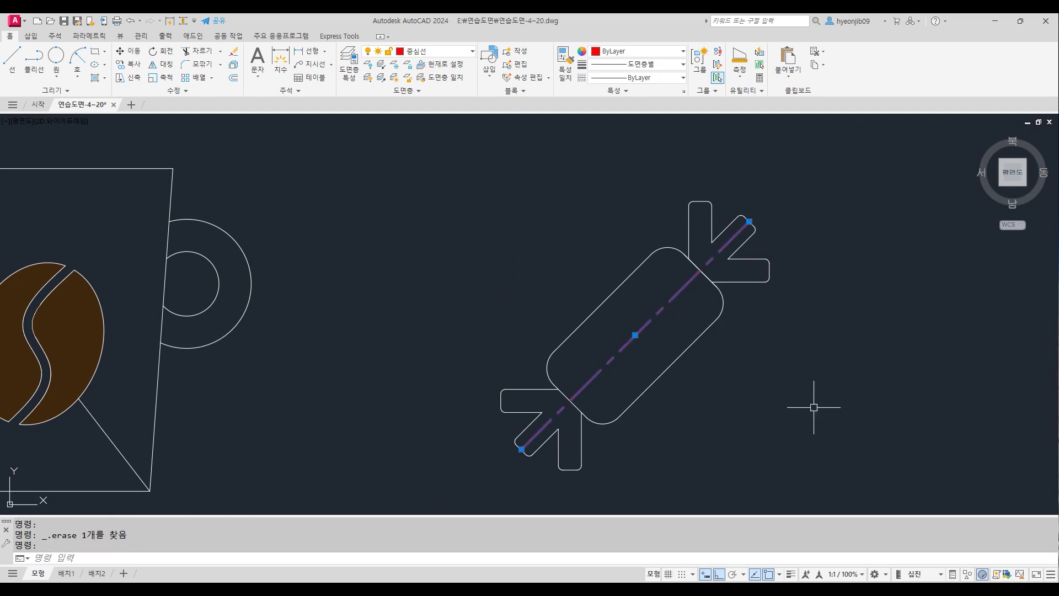
pyautogui.press('Delete')
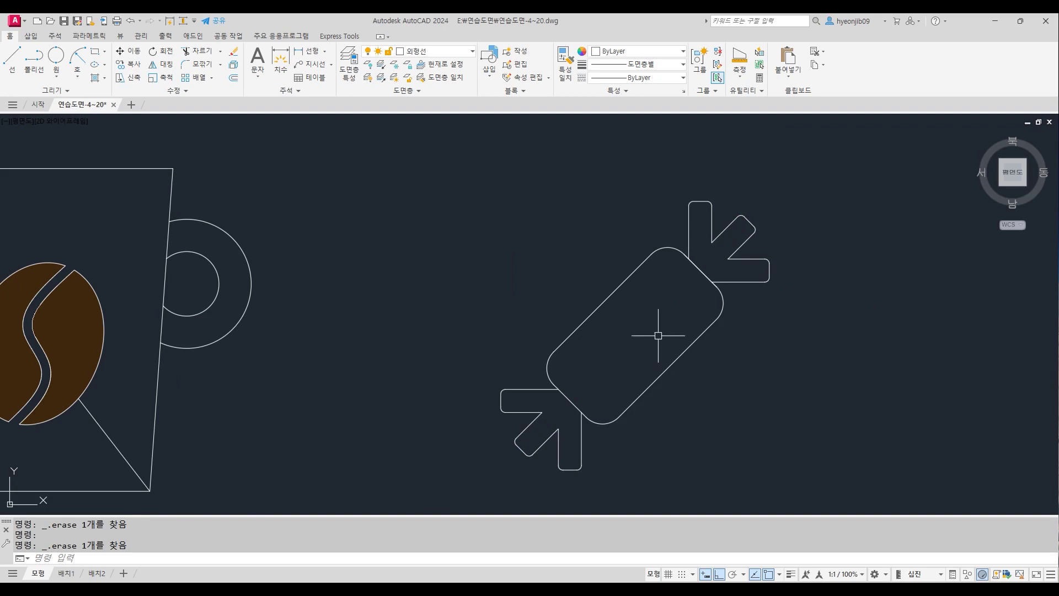
# Hatch the candy's rounded body with the ANSI32 pattern in colour 160, angle 45, transparency 0 and scale 1.
pyautogui.press('Return')
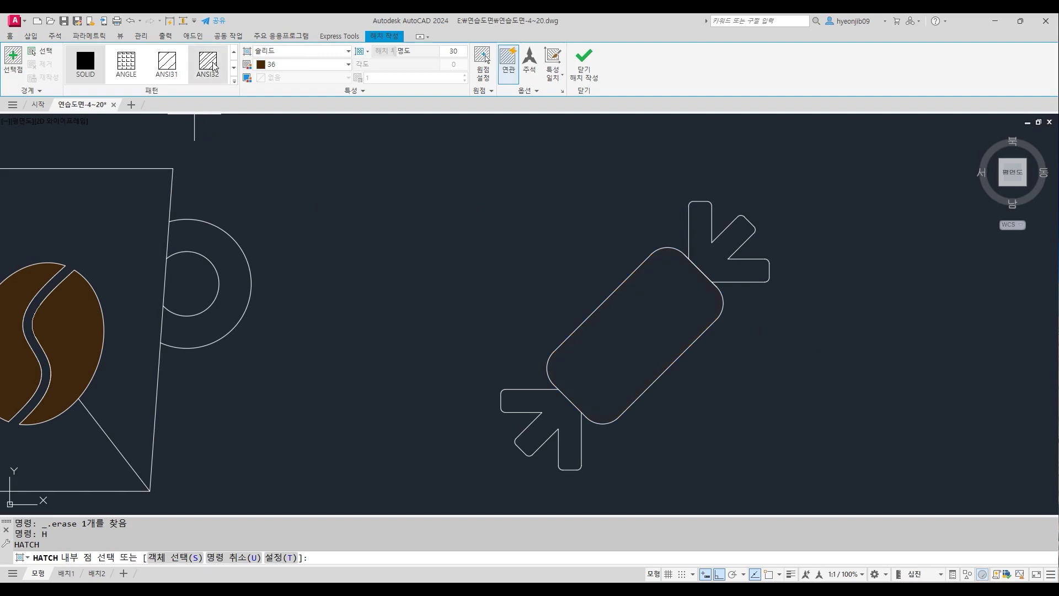
pyautogui.click(215, 65)
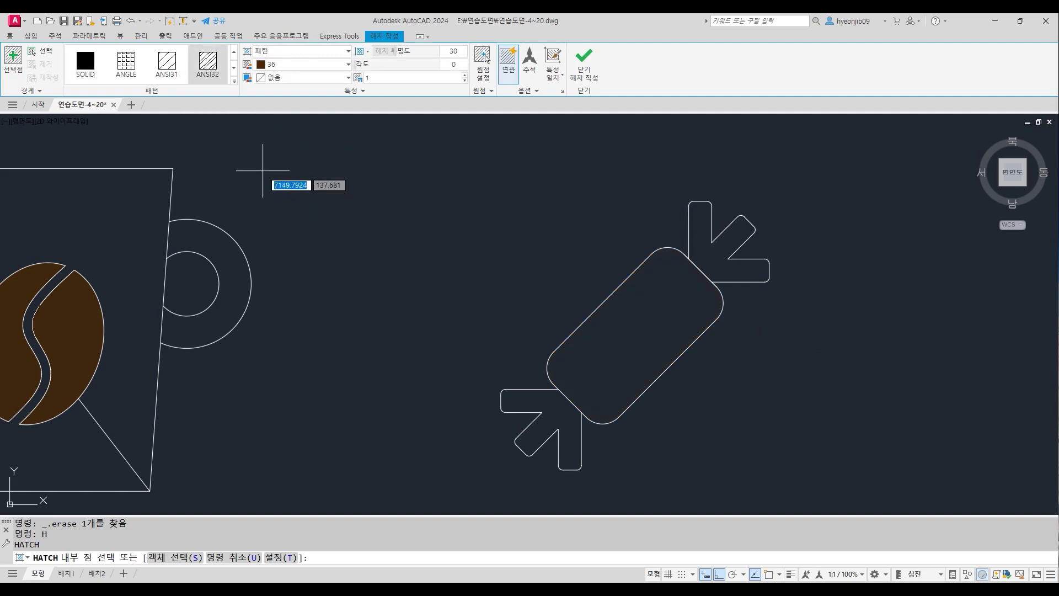
pyautogui.click(291, 66)
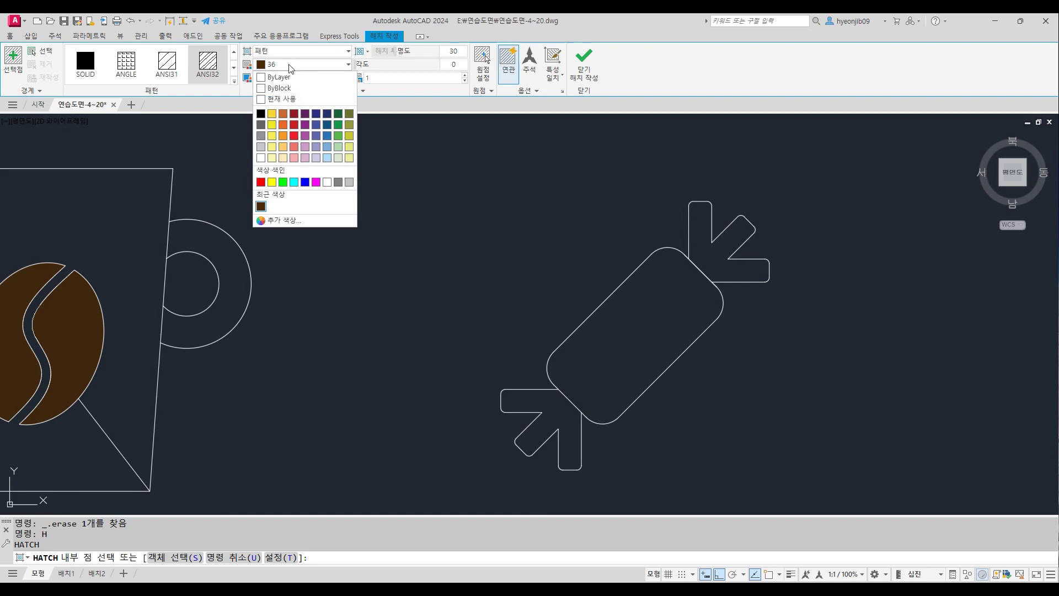
pyautogui.click(282, 219)
pyautogui.write('160')
pyautogui.press('Return')
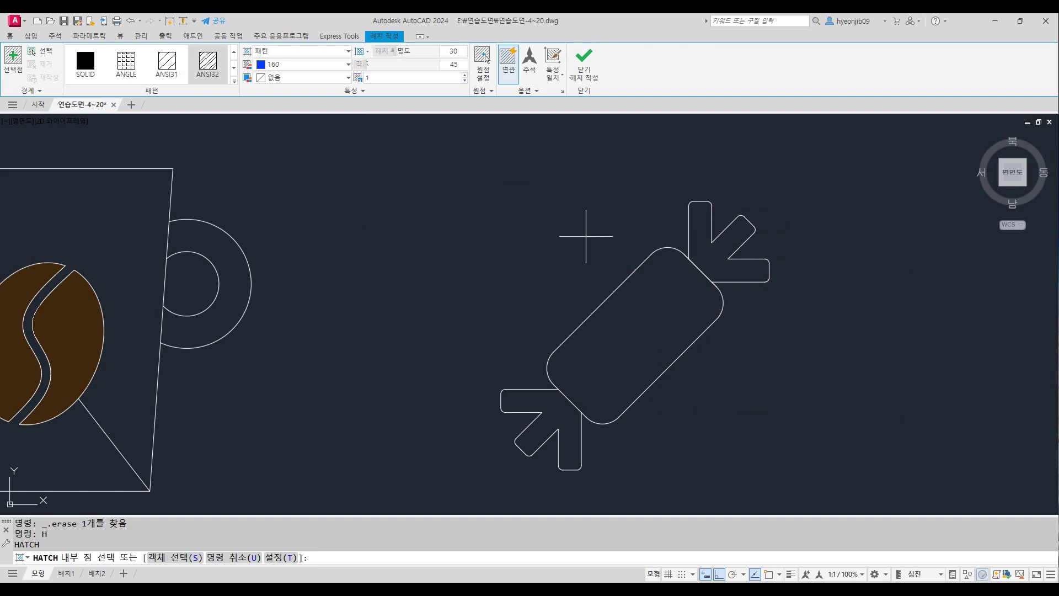
pyautogui.click(378, 80)
pyautogui.click(640, 335)
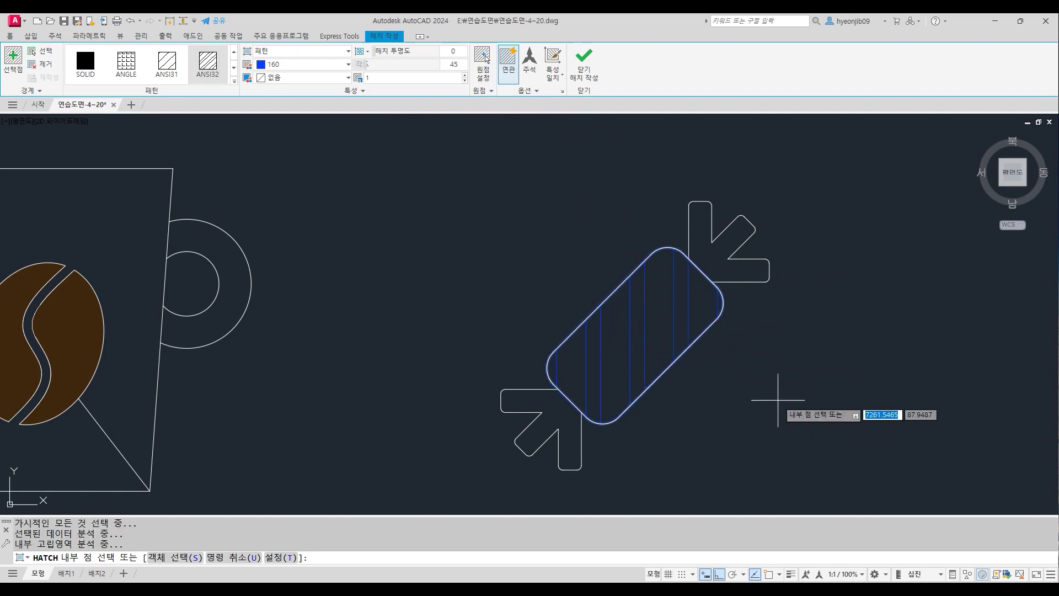
pyautogui.click(585, 66)
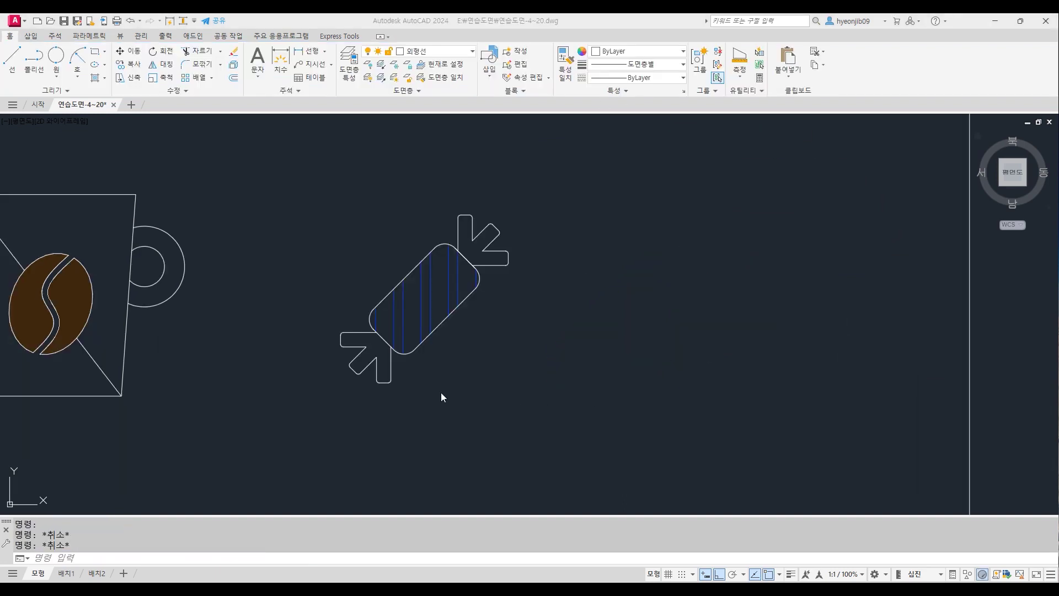
pyautogui.click(441, 394)
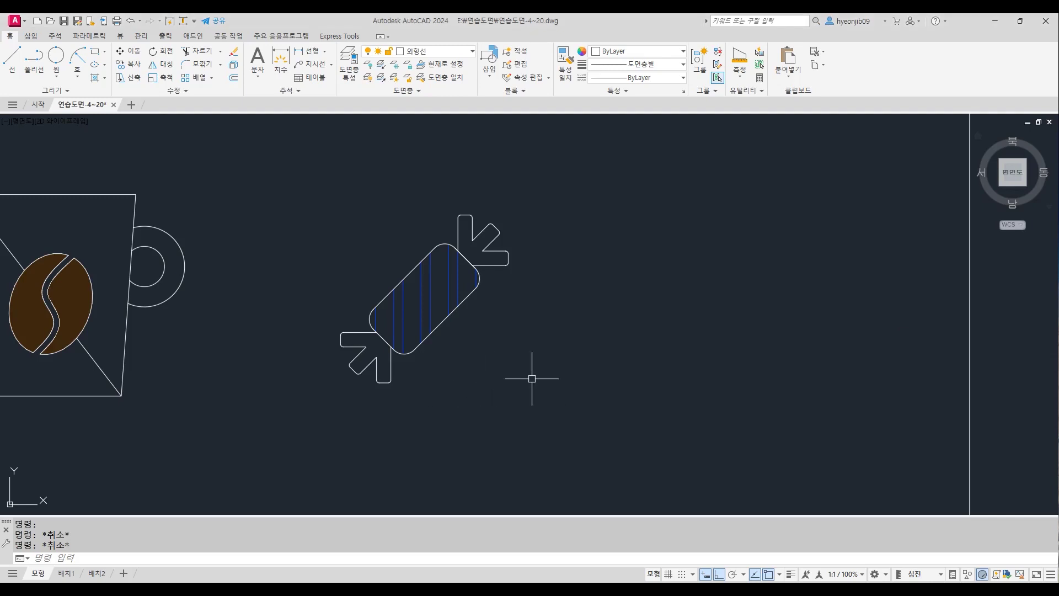
# Start a block definition named 사탕 with its base point at the midpoint of the candy's lower slanted prong end.
pyautogui.write('B')
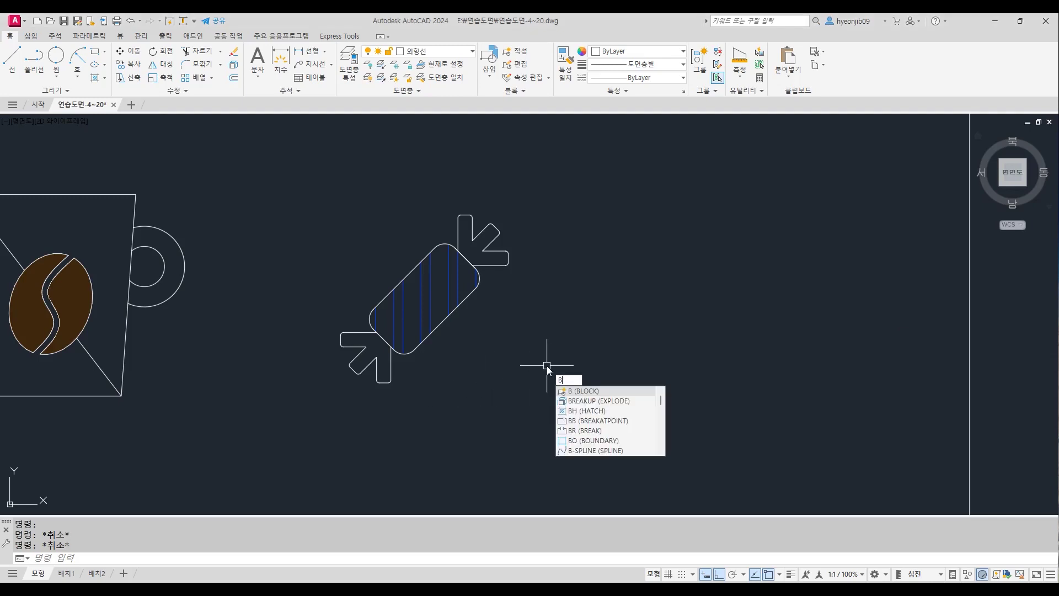
pyautogui.press('Return')
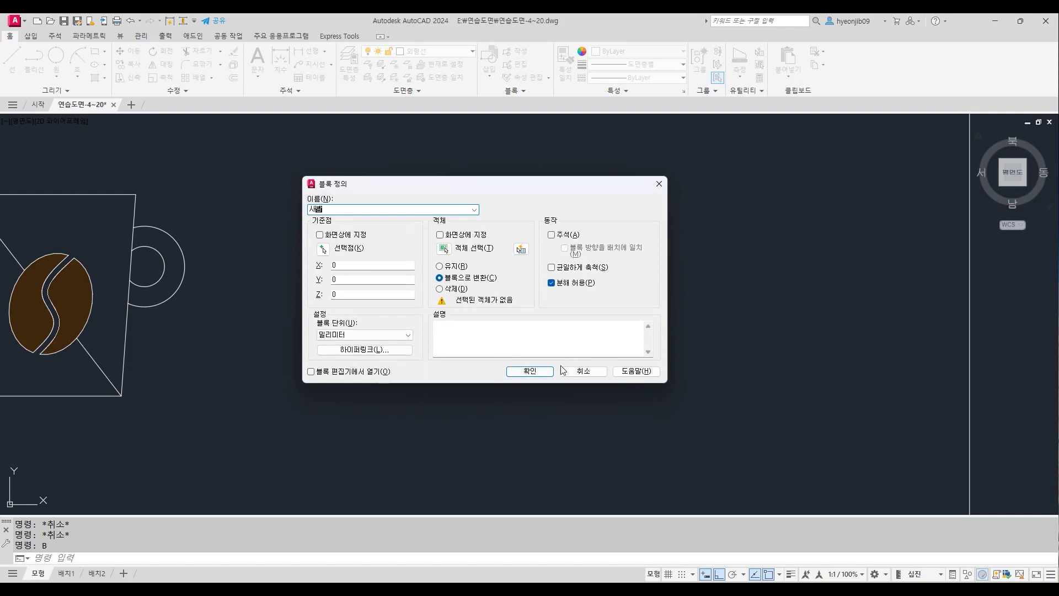
pyautogui.click(323, 249)
pyautogui.scroll(6, 359, 372)
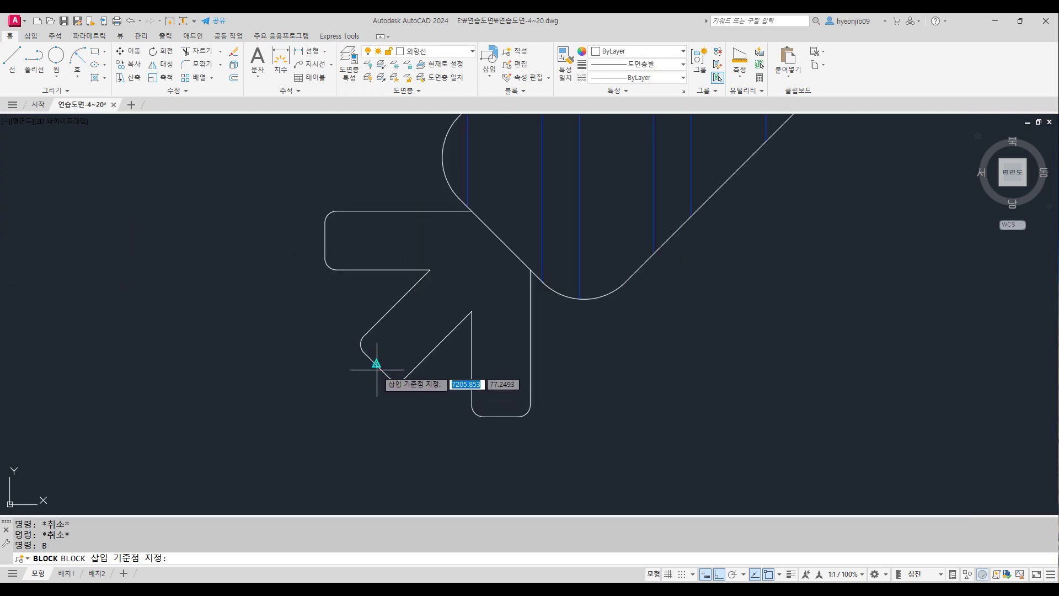
pyautogui.click(377, 370)
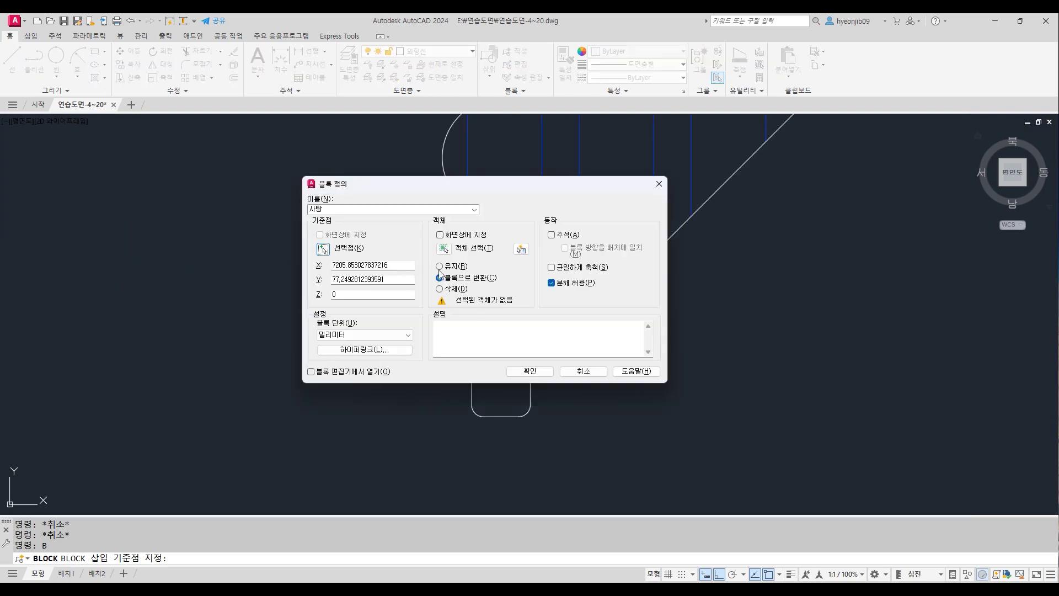
# Add the whole hatched candy to the block definition, retain the original objects and create the block.
pyautogui.click(444, 249)
pyautogui.scroll(-6, 436, 351)
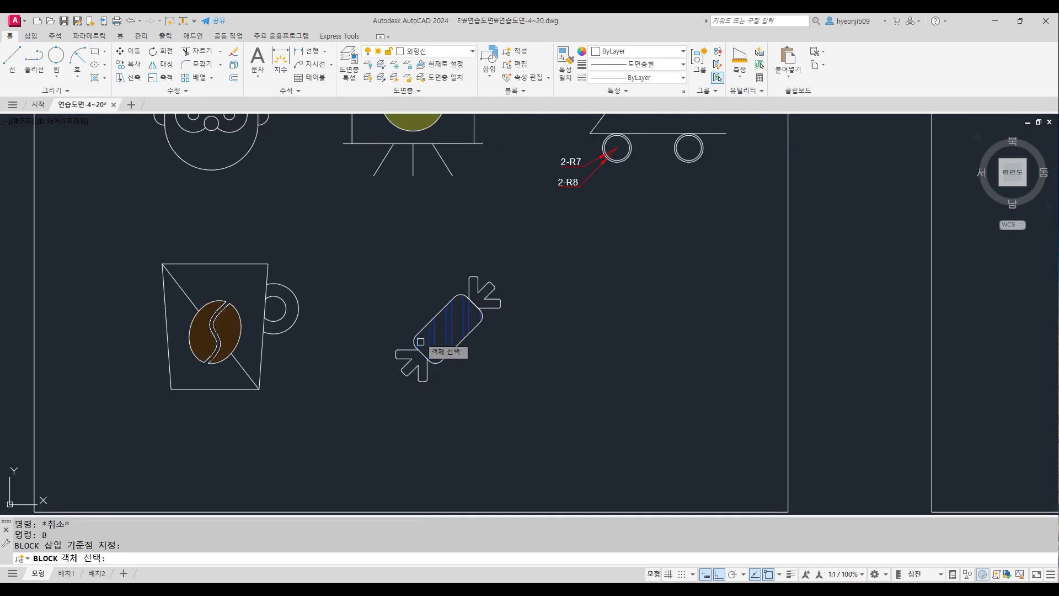
pyautogui.click(389, 255)
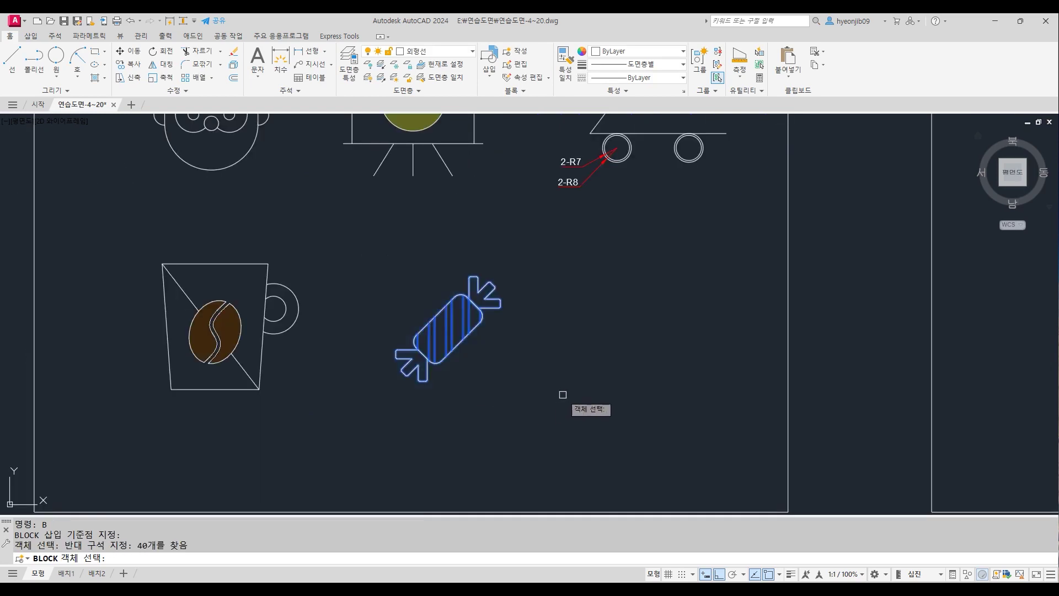
pyautogui.press('Return')
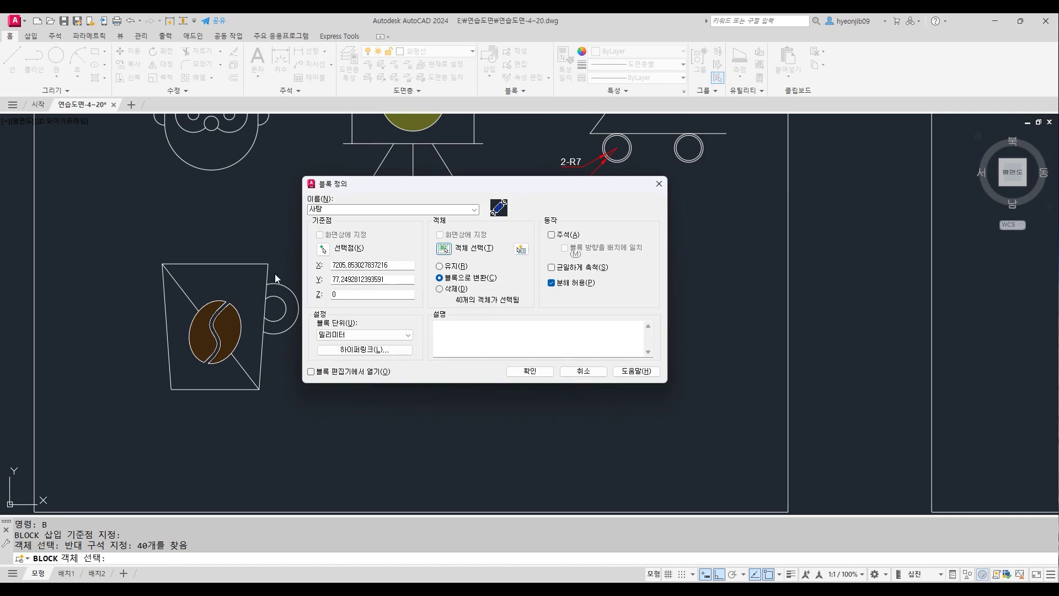
pyautogui.click(445, 266)
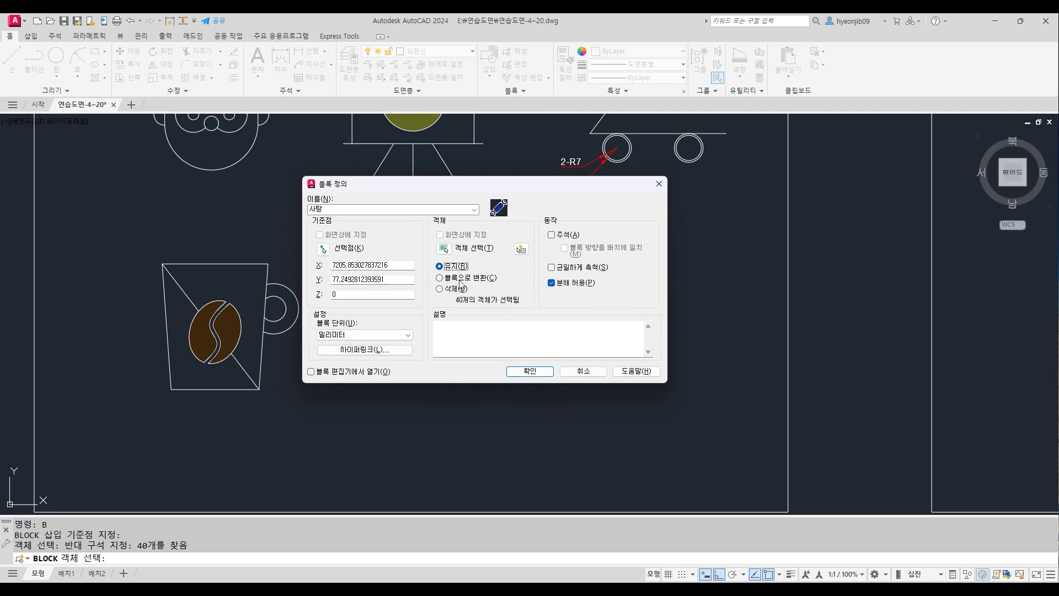
pyautogui.click(530, 371)
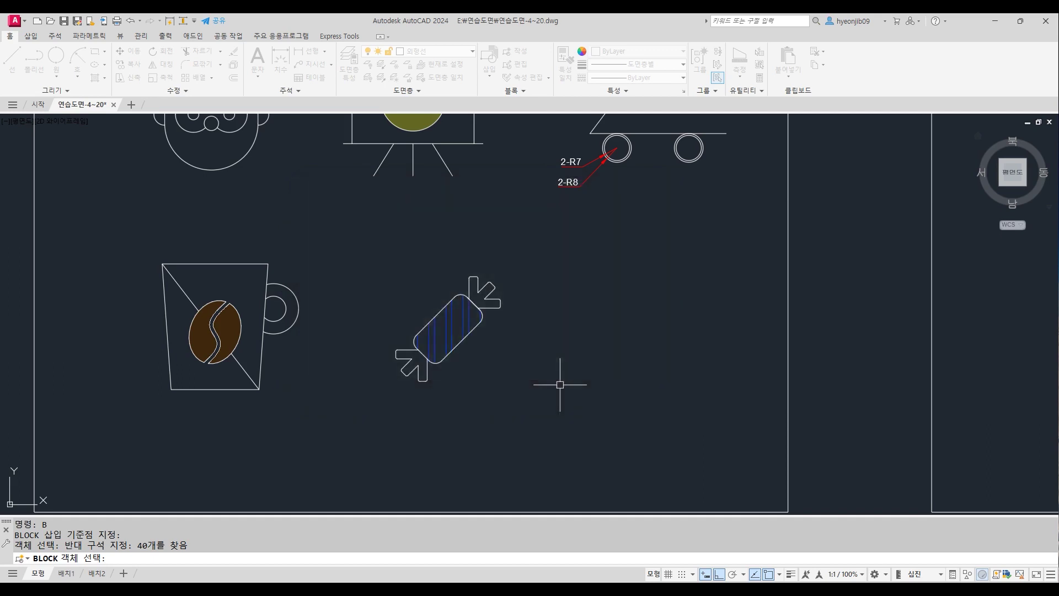
# Check whether the lines at the original candy's upper end can still be selected as individual objects.
pyautogui.scroll(3, 506, 299)
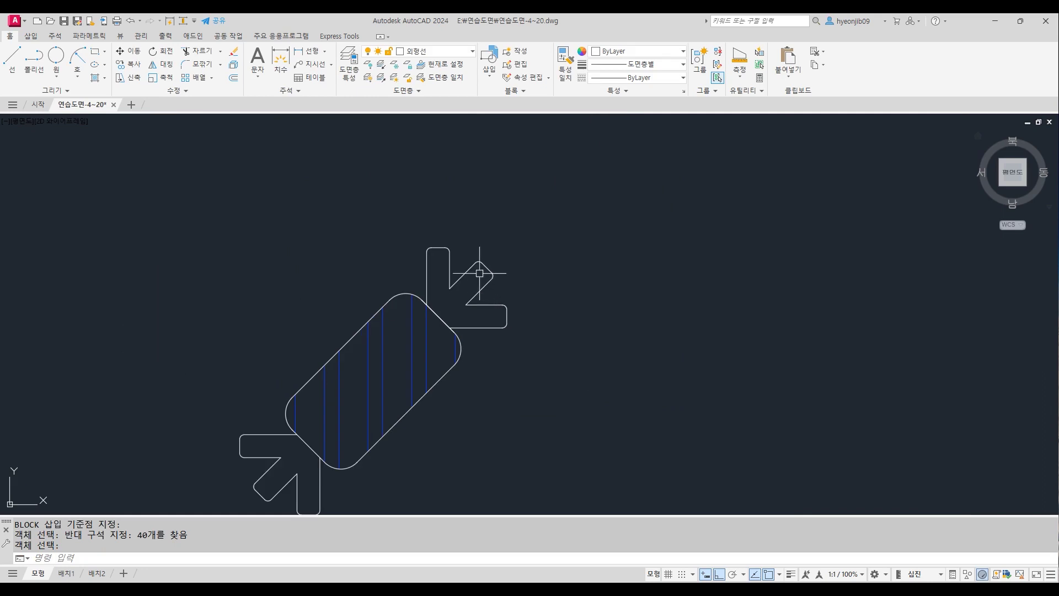
pyautogui.click(462, 275)
pyautogui.click(432, 275)
pyautogui.click(419, 276)
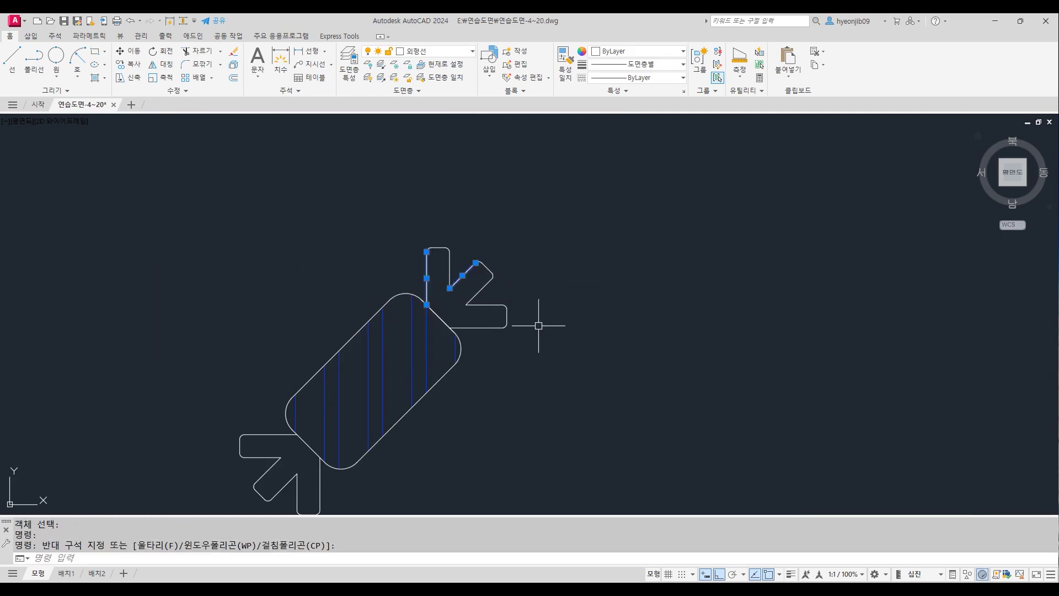
pyautogui.press('Escape')
pyautogui.scroll(-3, 254, 267)
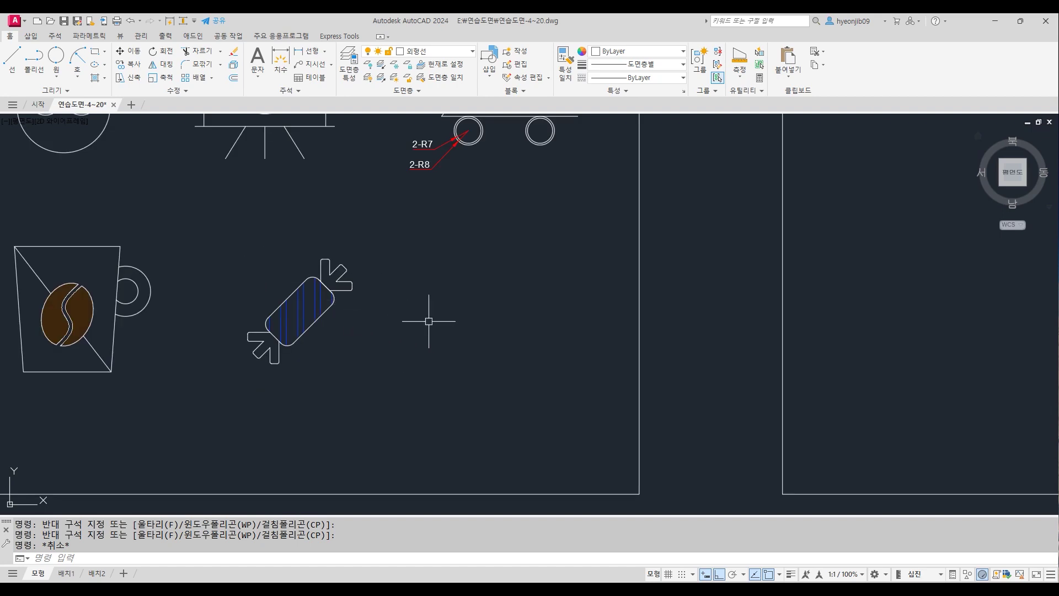
# Insert a 사탕 block beside the original candy at scale 1 and delete that copy.
pyautogui.write('ㅑ')
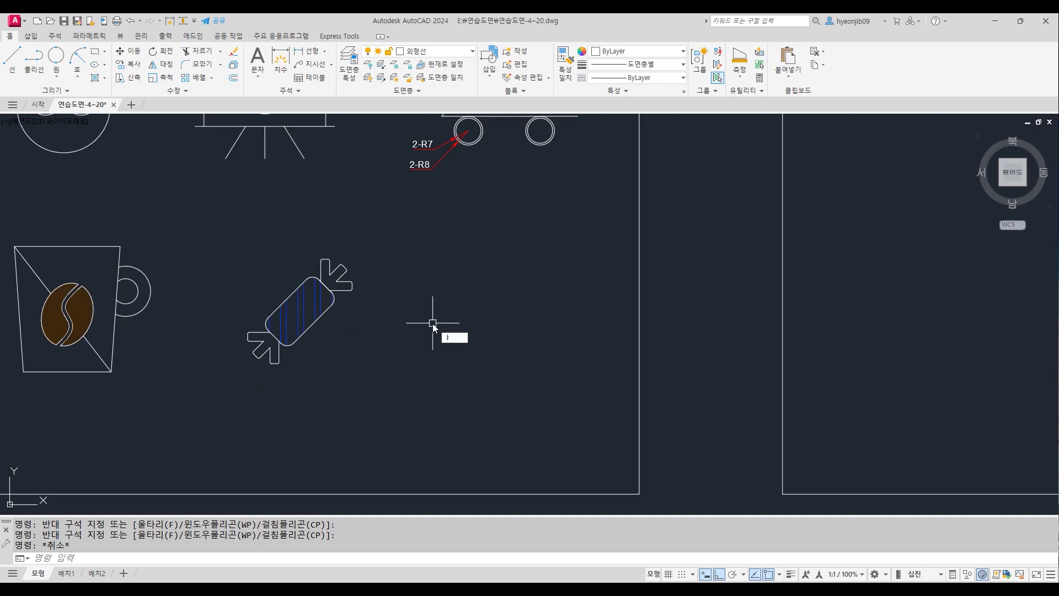
pyautogui.press('Escape')
pyautogui.write('i')
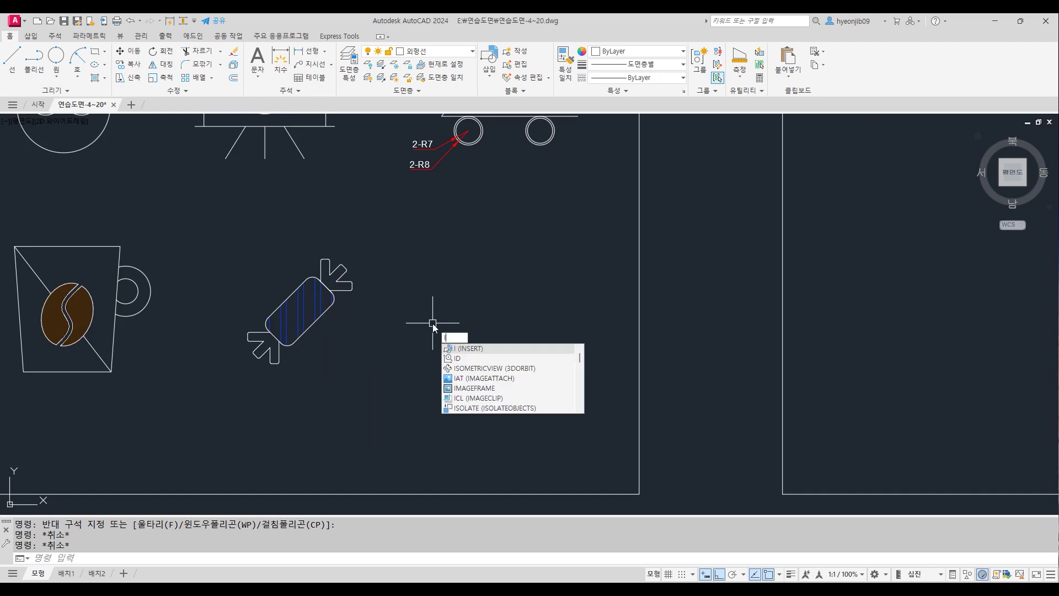
pyautogui.press('Escape')
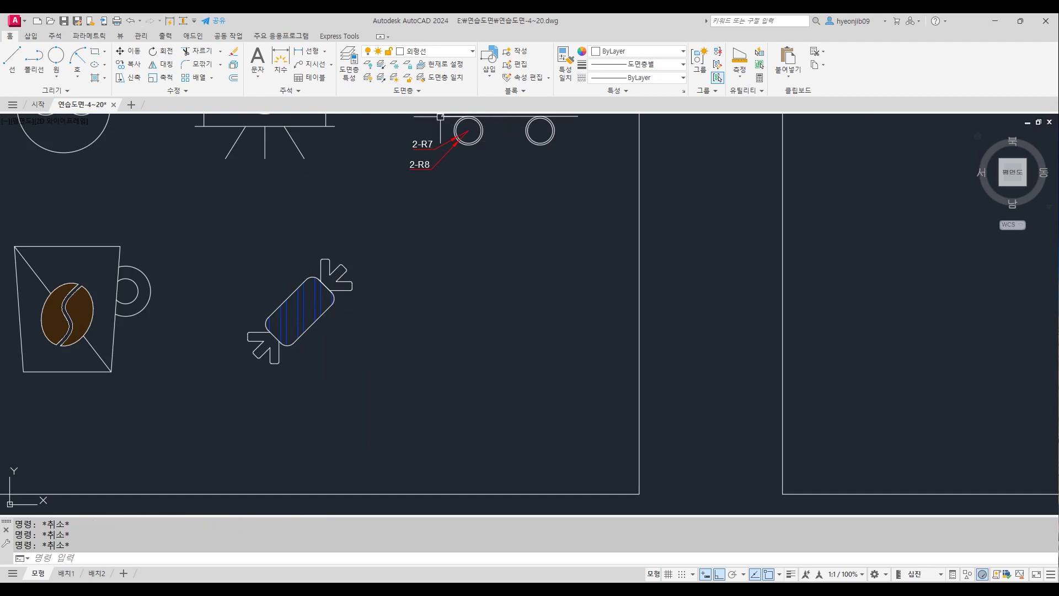
pyautogui.click(489, 72)
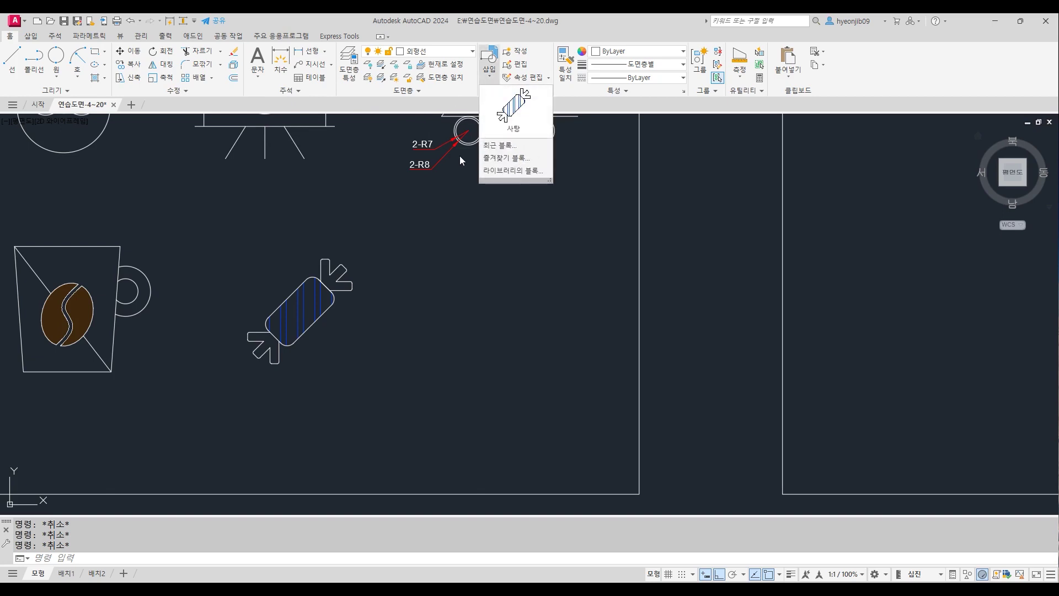
pyautogui.click(514, 111)
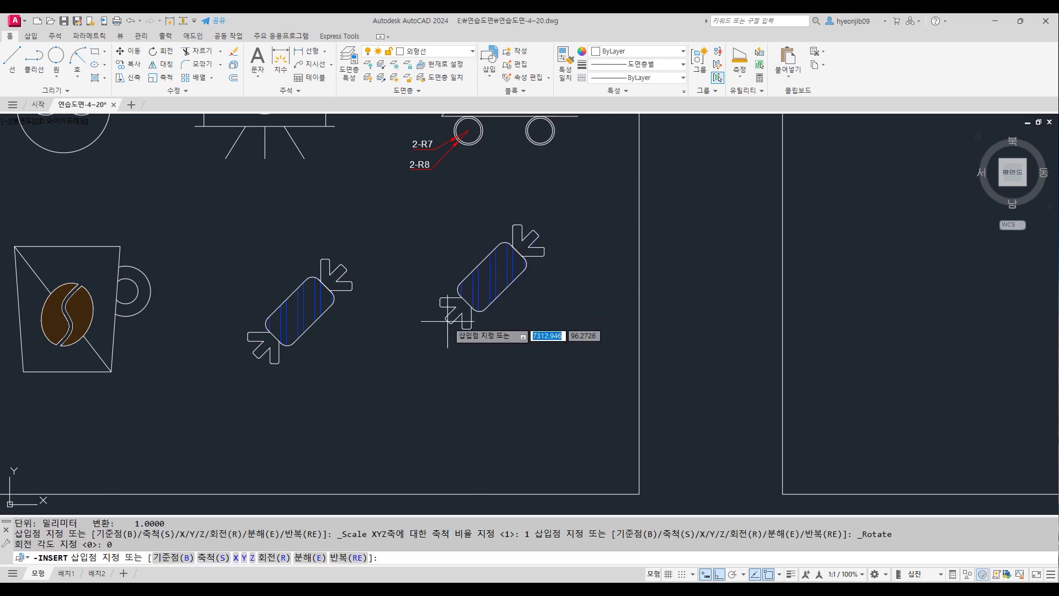
pyautogui.click(404, 356)
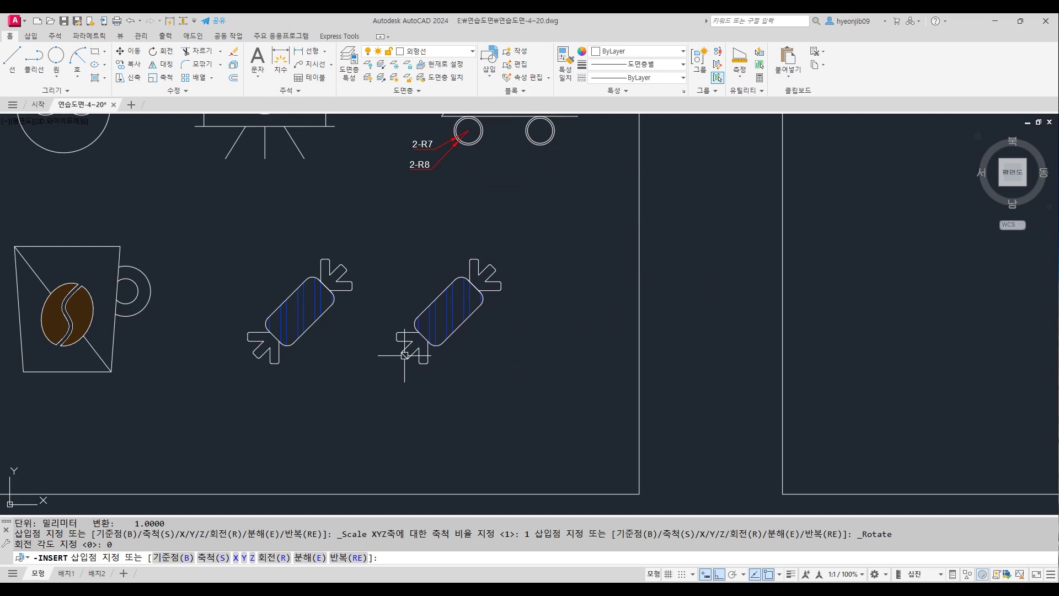
pyautogui.click(448, 332)
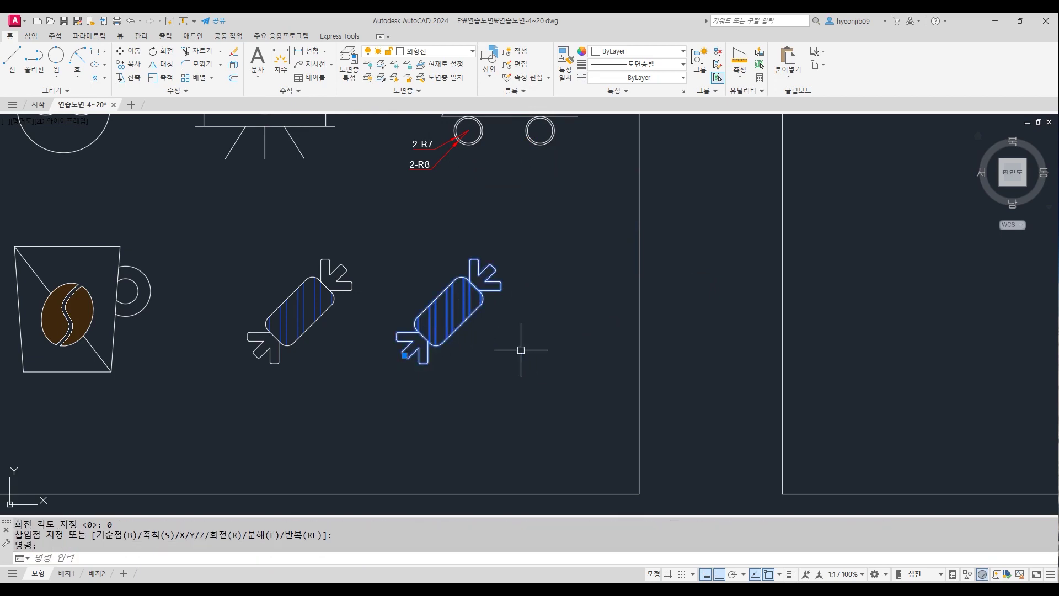
pyautogui.press('Delete')
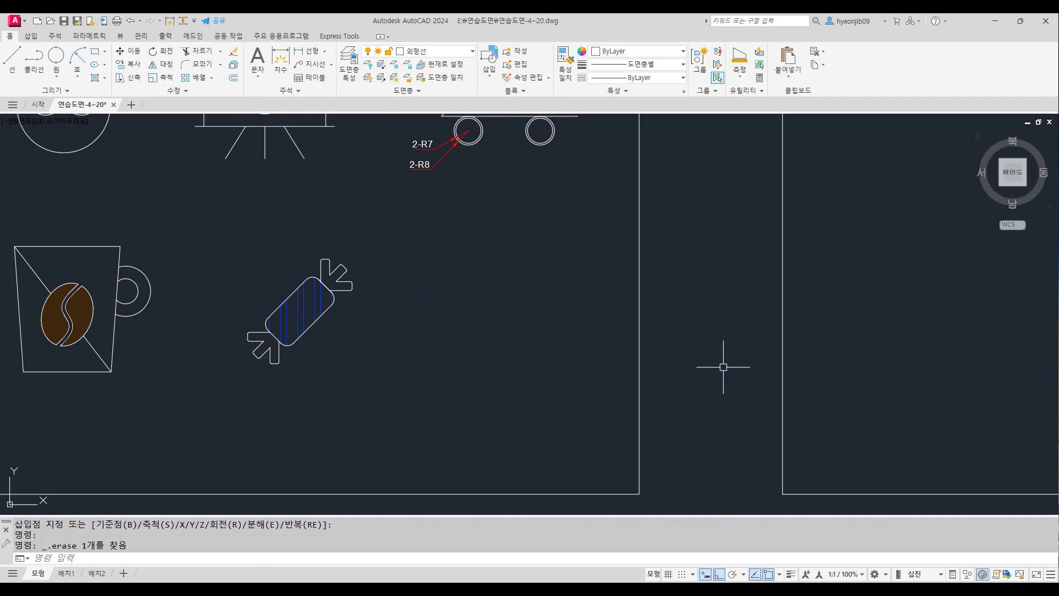
# Set block insertion to ask for the insertion point and a uniform scale, with auto-placement and repeat placement off.
pyautogui.write('i')
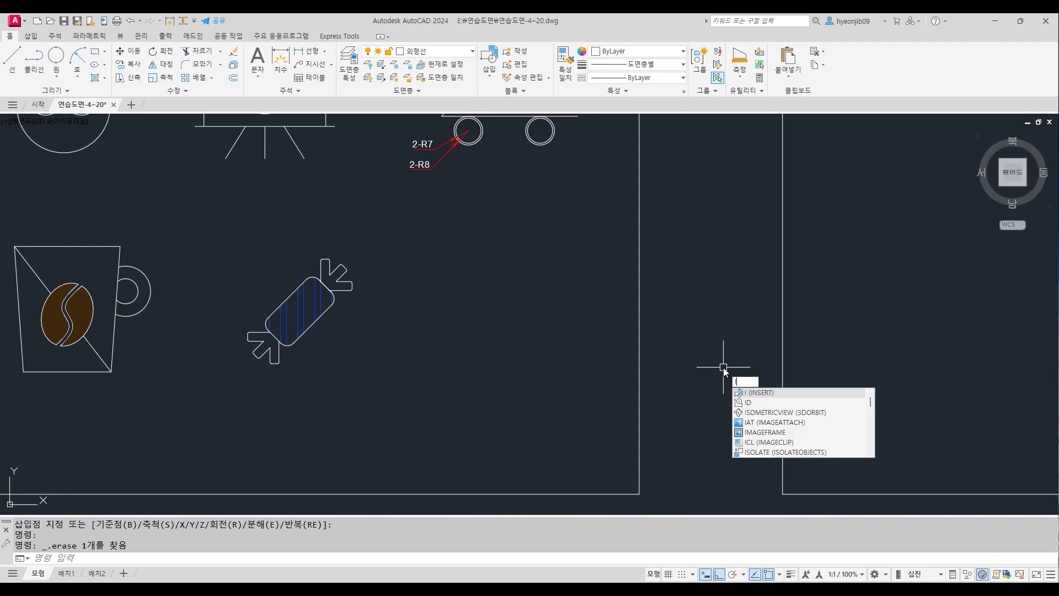
pyautogui.press('Return')
pyautogui.click(807, 410)
pyautogui.click(808, 424)
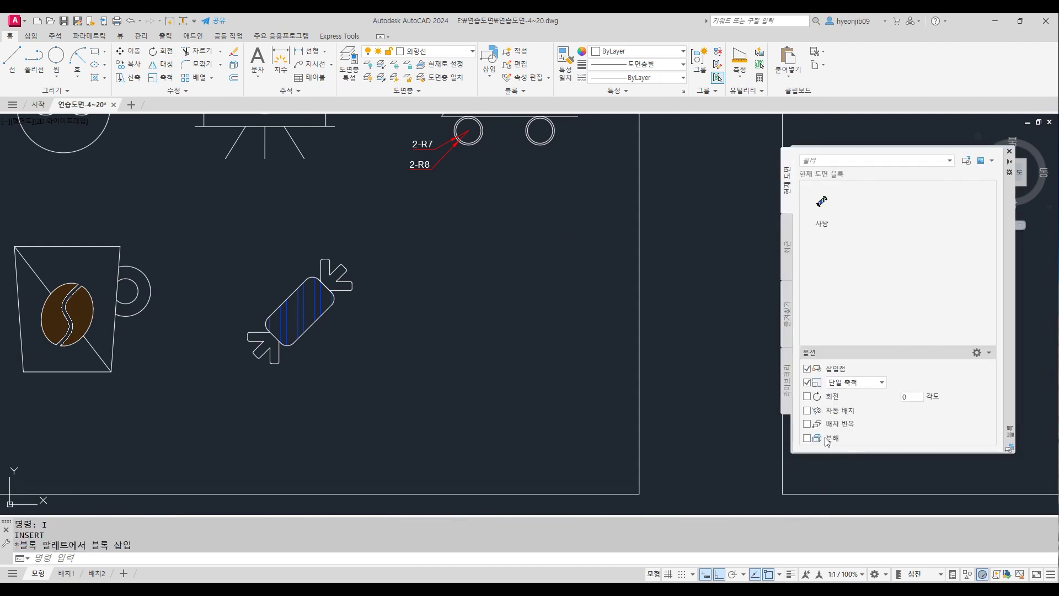
pyautogui.click(883, 383)
pyautogui.click(809, 385)
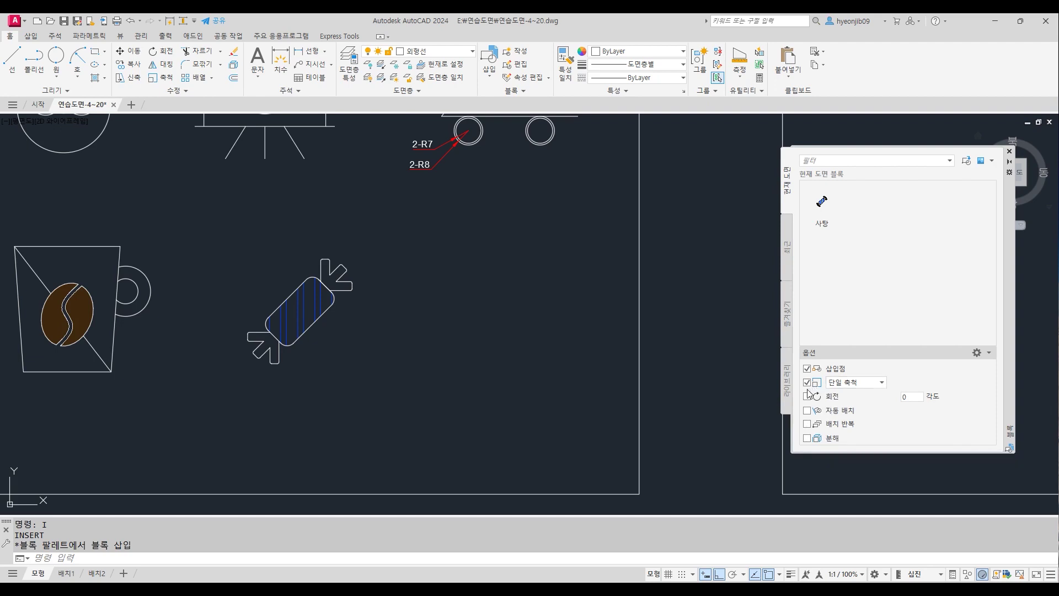
pyautogui.click(883, 383)
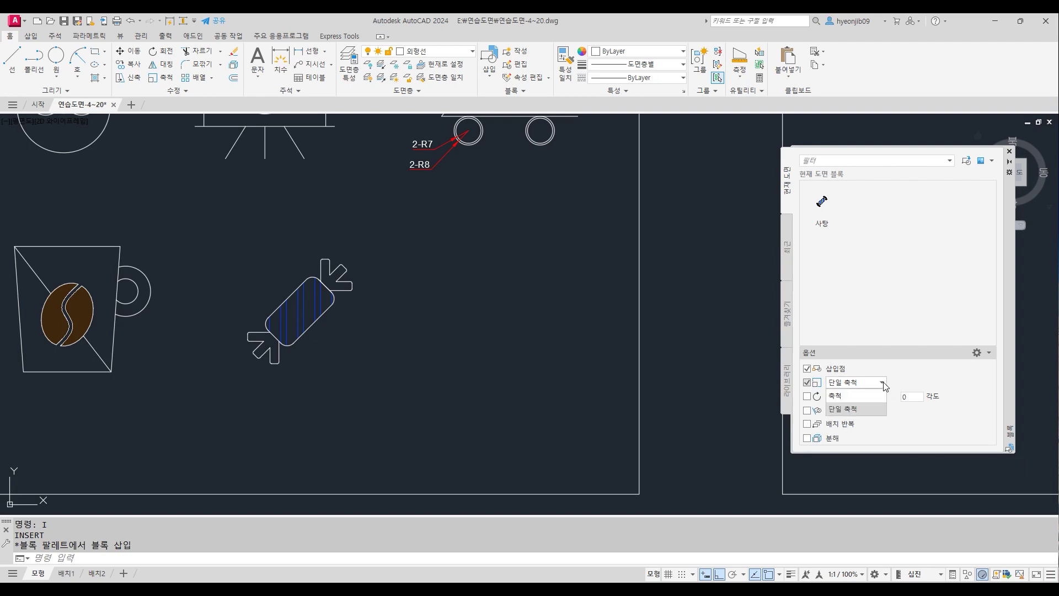
pyautogui.click(859, 410)
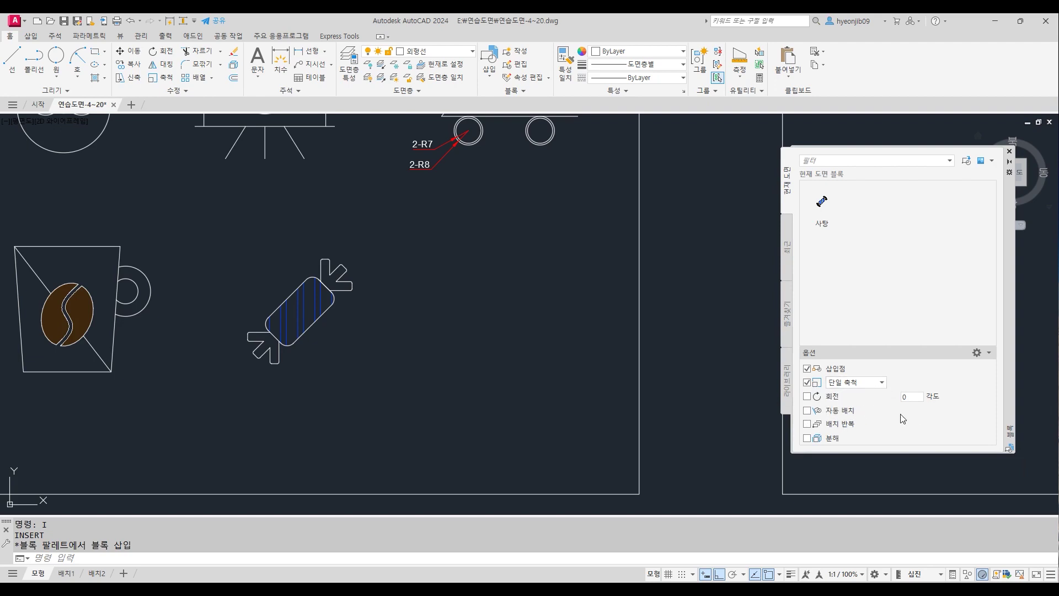
# Insert a 사탕 block just below and to the right of the original candy at uniform scale 0.9.
pyautogui.click(823, 205)
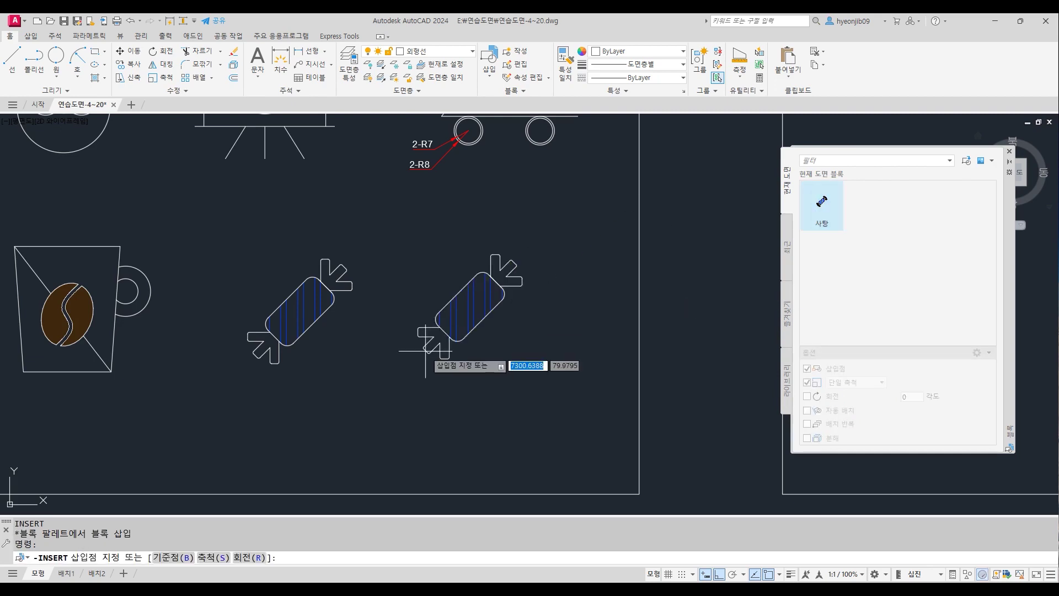
pyautogui.click(340, 382)
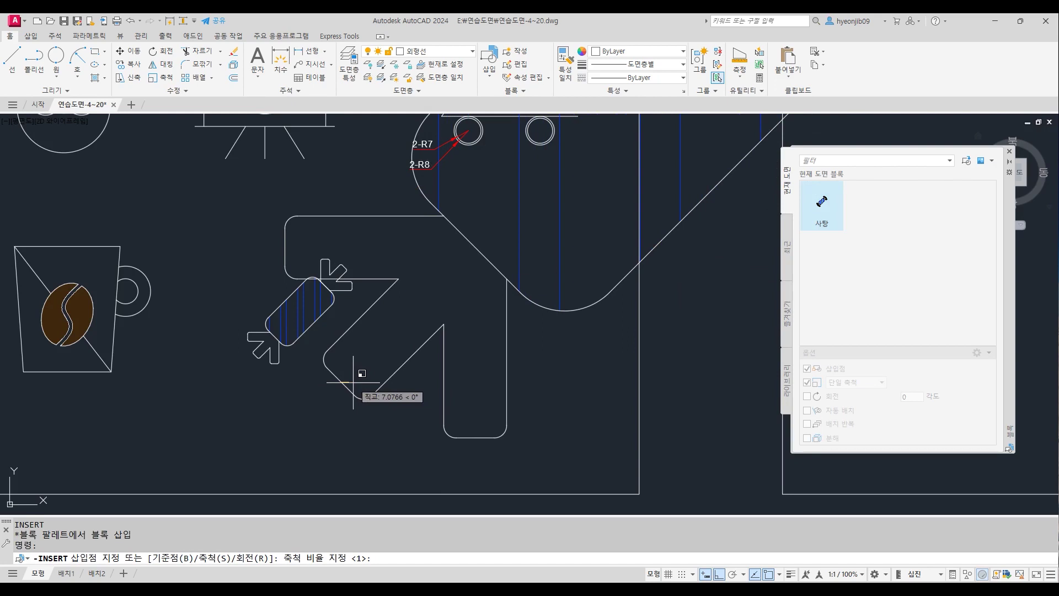
pyautogui.write('0.9')
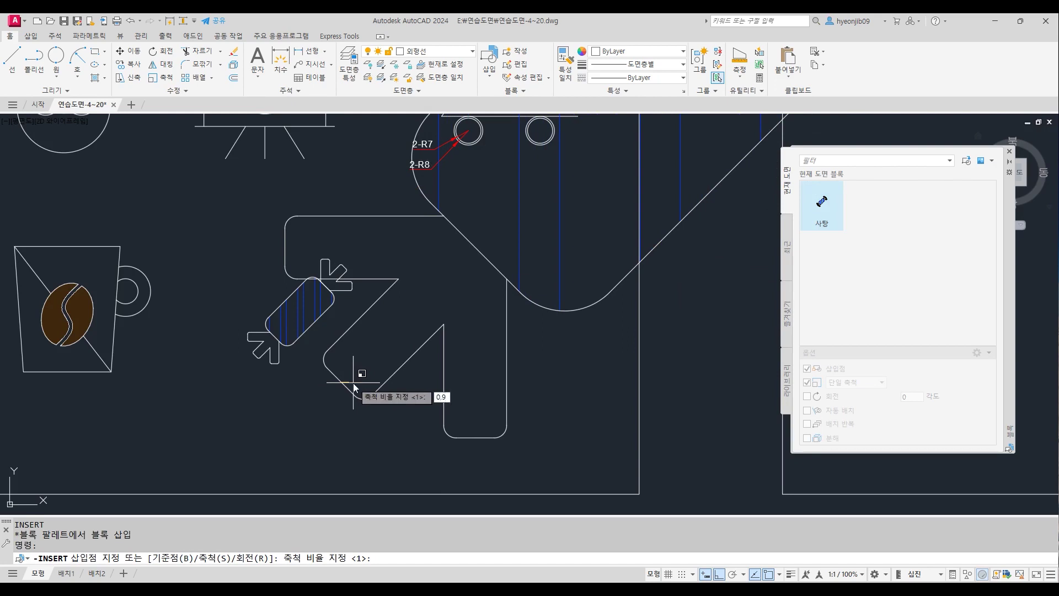
pyautogui.press('Return')
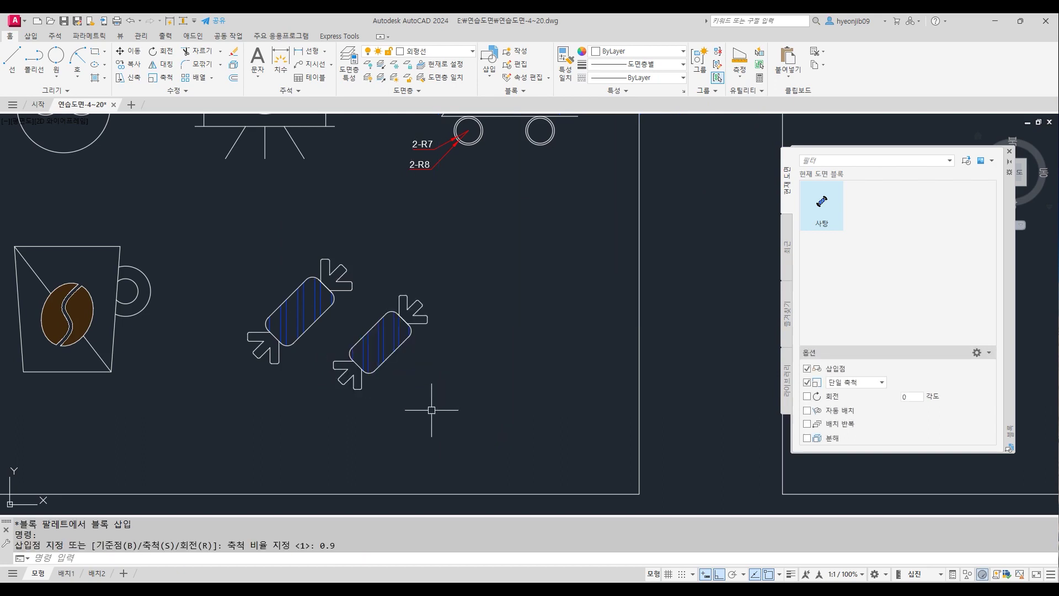
# Insert another 사탕 block to the right of the 0.9-scale copy at uniform scale 1.2.
pyautogui.click(821, 204)
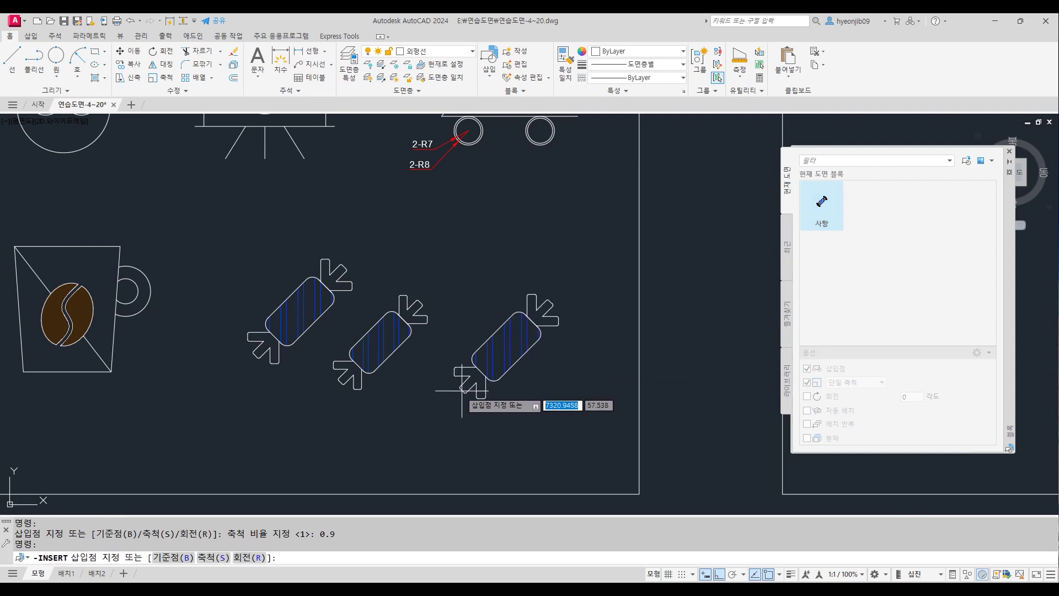
pyautogui.click(389, 421)
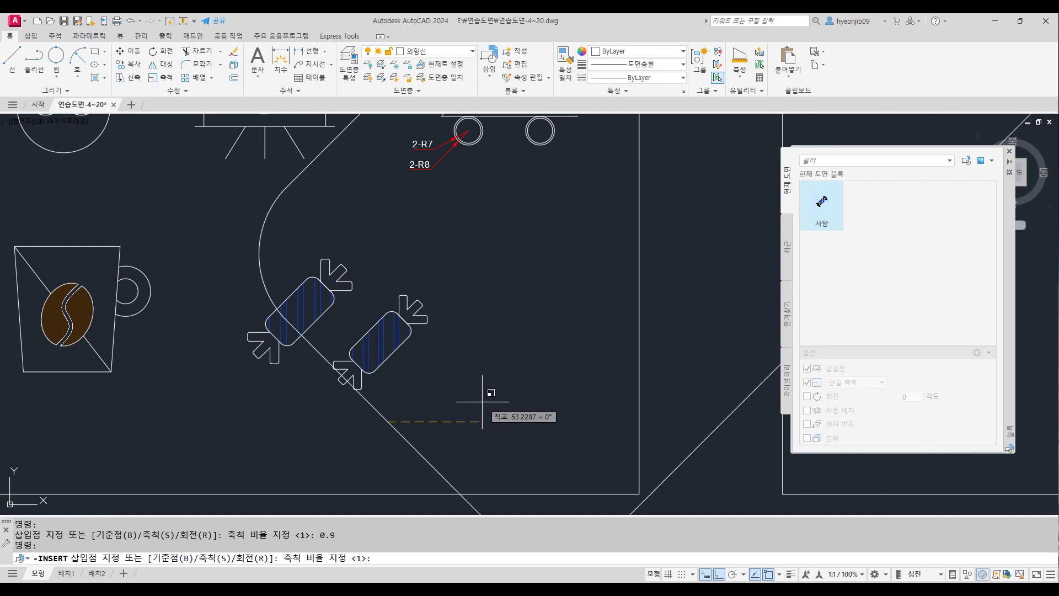
pyautogui.write('1.2')
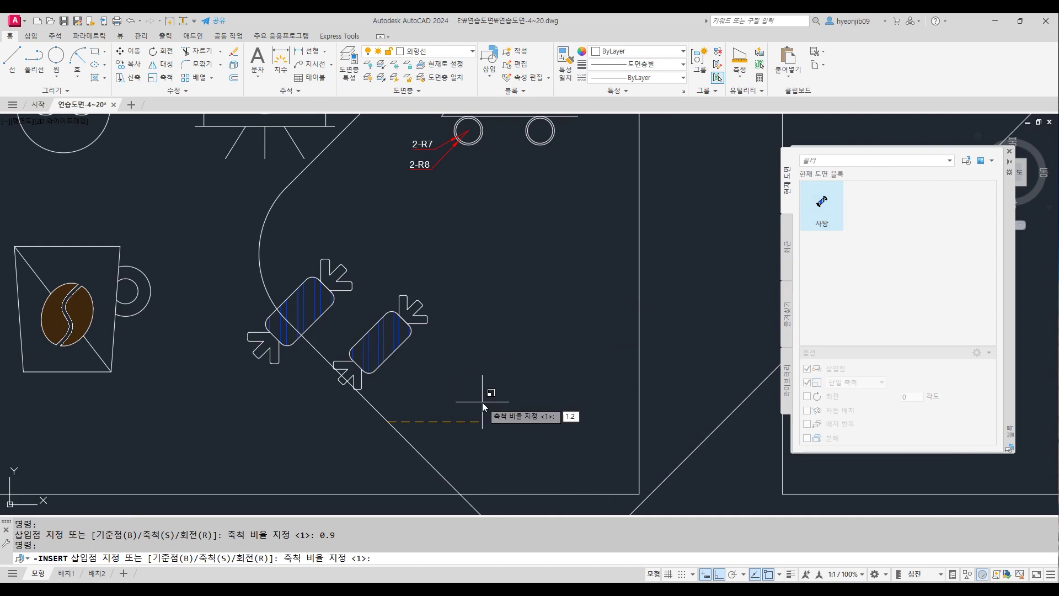
pyautogui.press('Return')
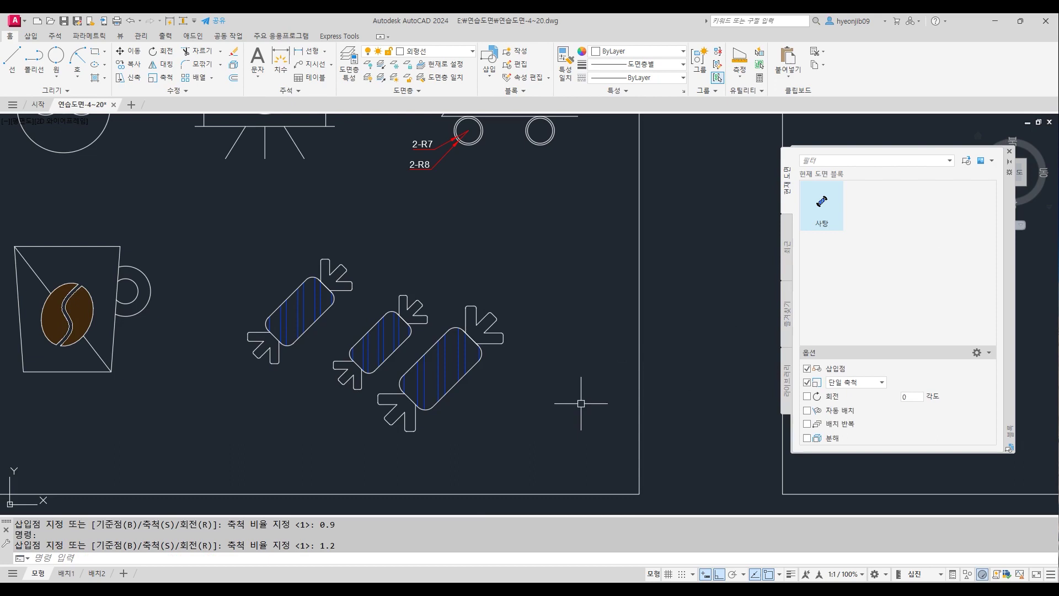
# Insert a third 사탕 block to the right of the largest candy at uniform scale 0.7.
pyautogui.click(822, 204)
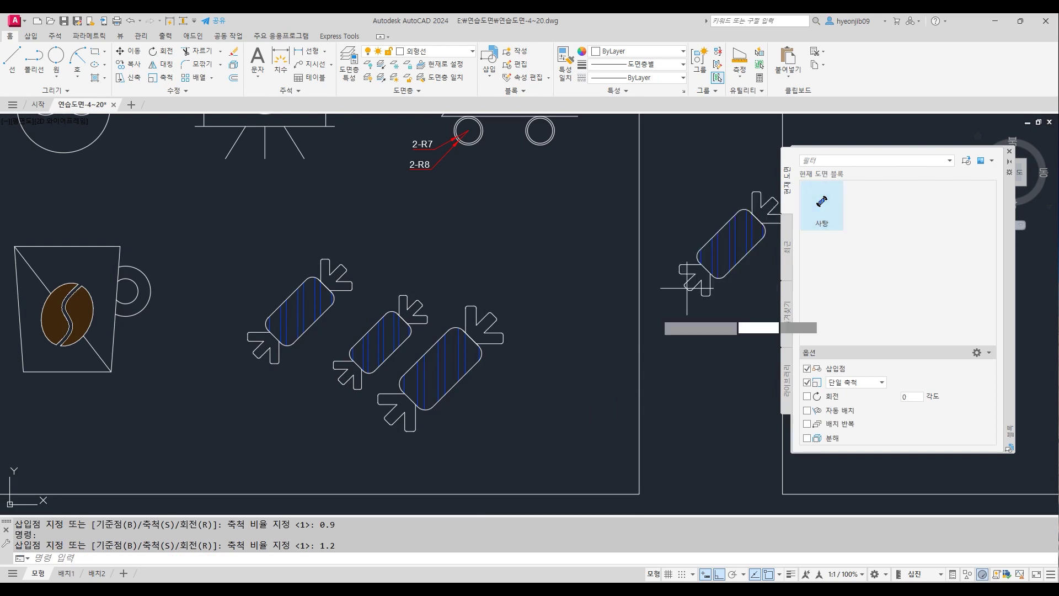
pyautogui.write('s')
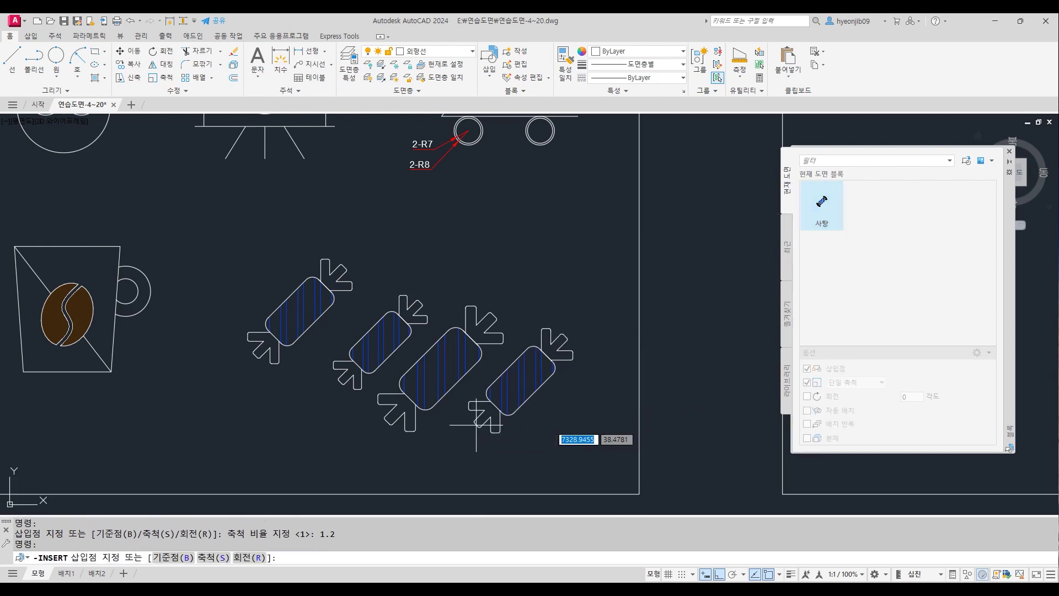
pyautogui.press('Return')
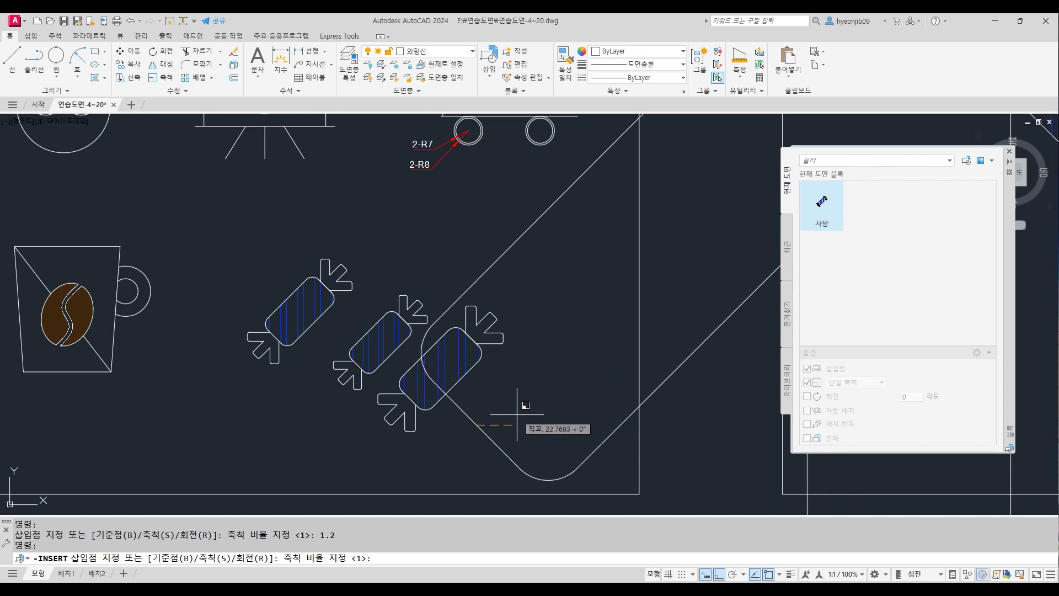
pyautogui.write('0.7')
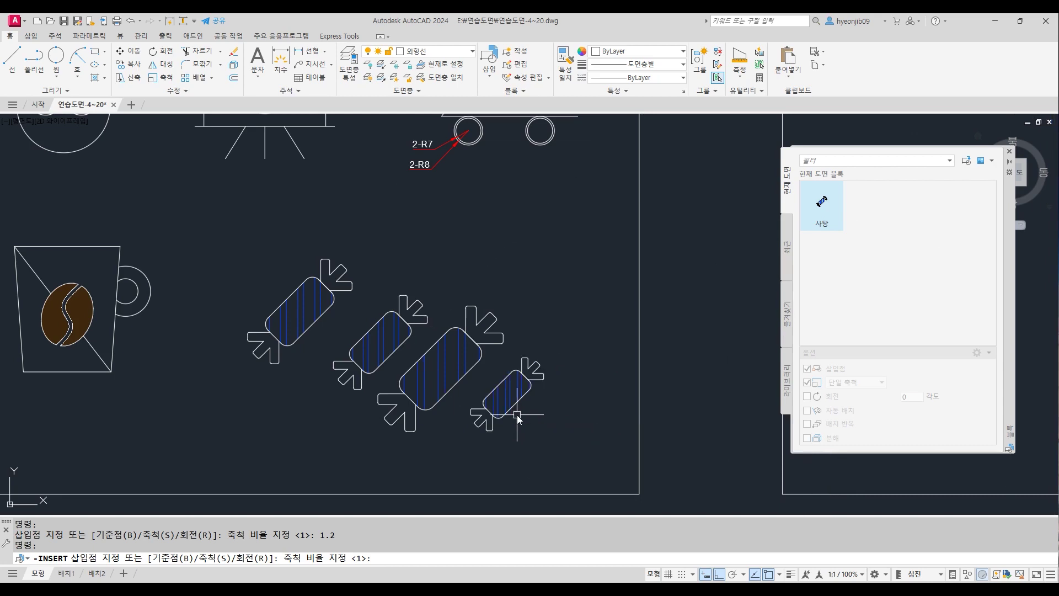
pyautogui.press('Return')
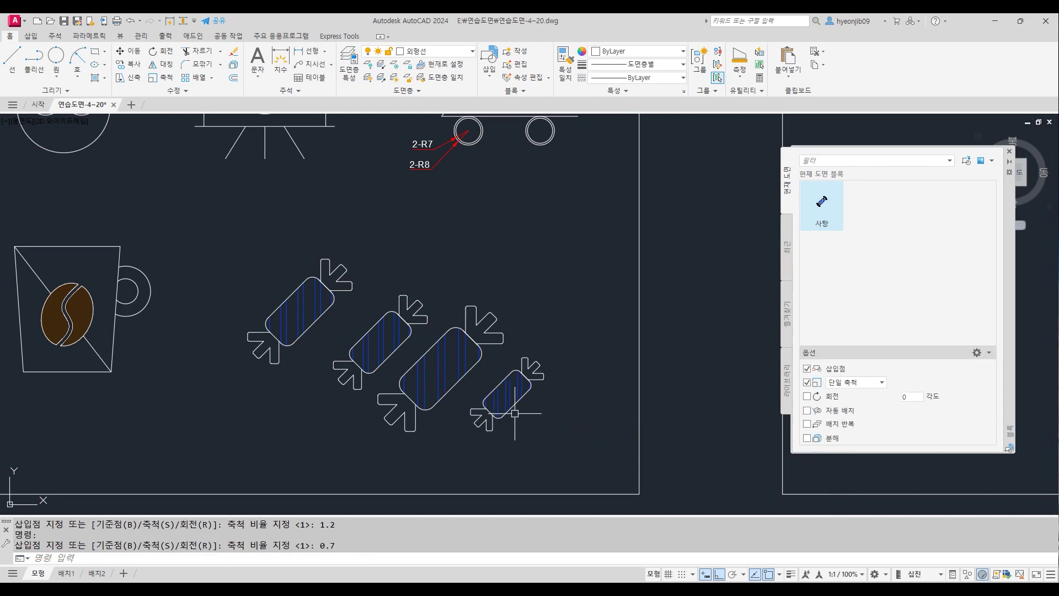
# Rotate the smallest candy copy about its centre by about 300° so it tilts slightly downward to the right.
pyautogui.write('ro')
pyautogui.press('Return')
pyautogui.click(534, 393)
pyautogui.press('Return')
pyautogui.click(507, 396)
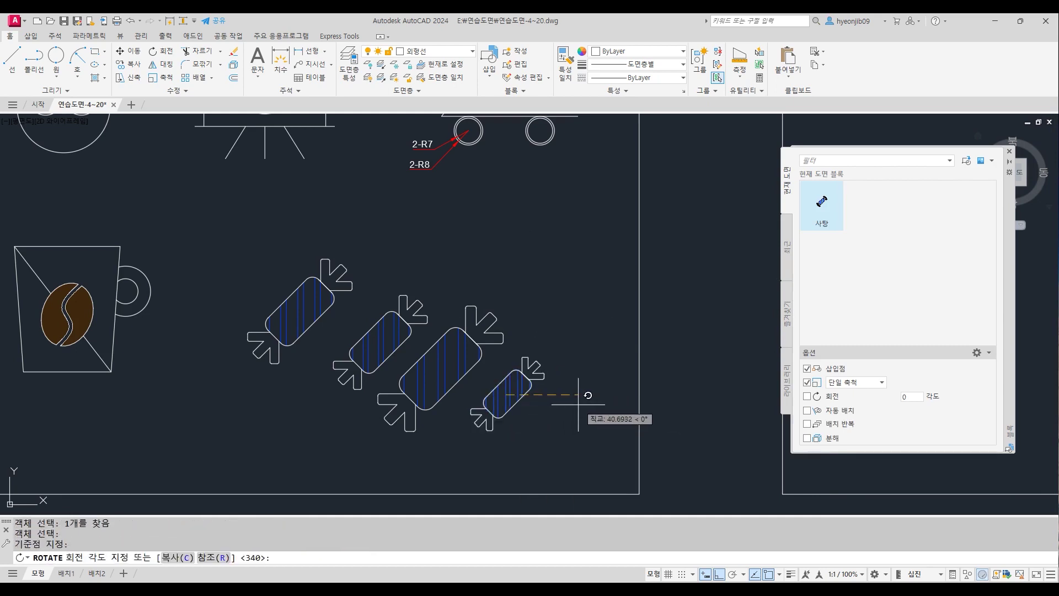
pyautogui.click(547, 464)
# Rotate the 0.9-scale candy copy clockwise about a point near its upper-right end until it lies horizontal.
pyautogui.press('Return')
pyautogui.click(426, 324)
pyautogui.press('Return')
pyautogui.click(413, 316)
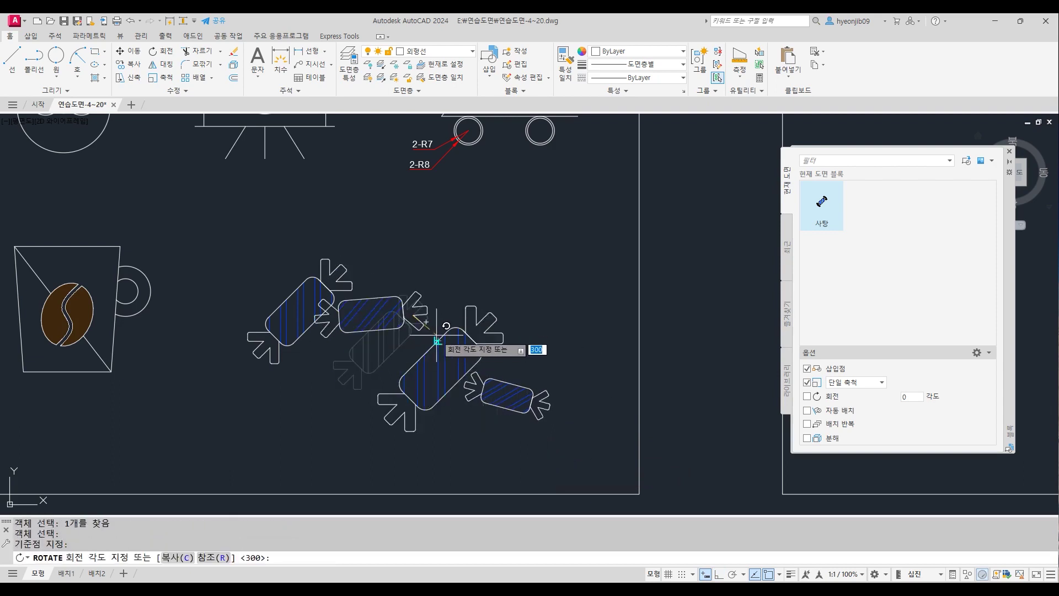
pyautogui.click(438, 341)
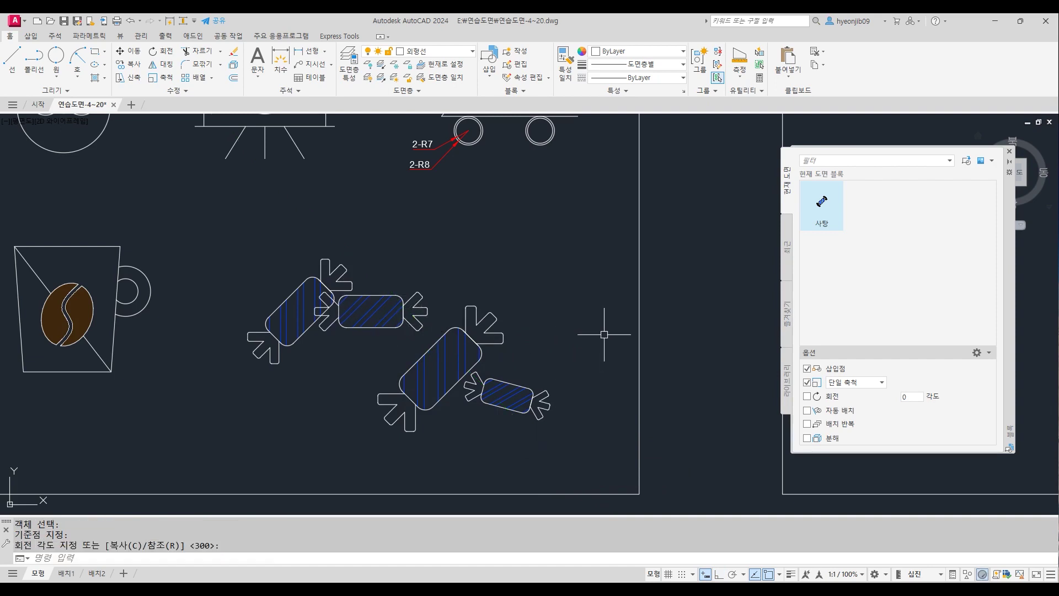
# Move the three inserted candy copies together up and to the right, clear of the original candy.
pyautogui.write('M')
pyautogui.press('Return')
pyautogui.click(549, 274)
pyautogui.click(418, 413)
pyautogui.press('Return')
pyautogui.click(425, 354)
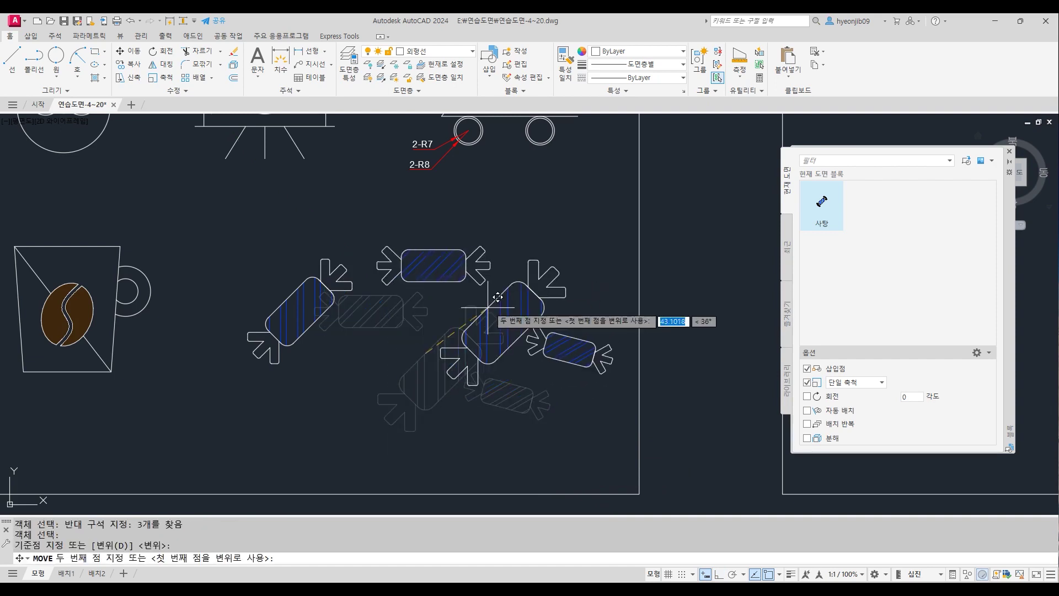
pyautogui.click(495, 318)
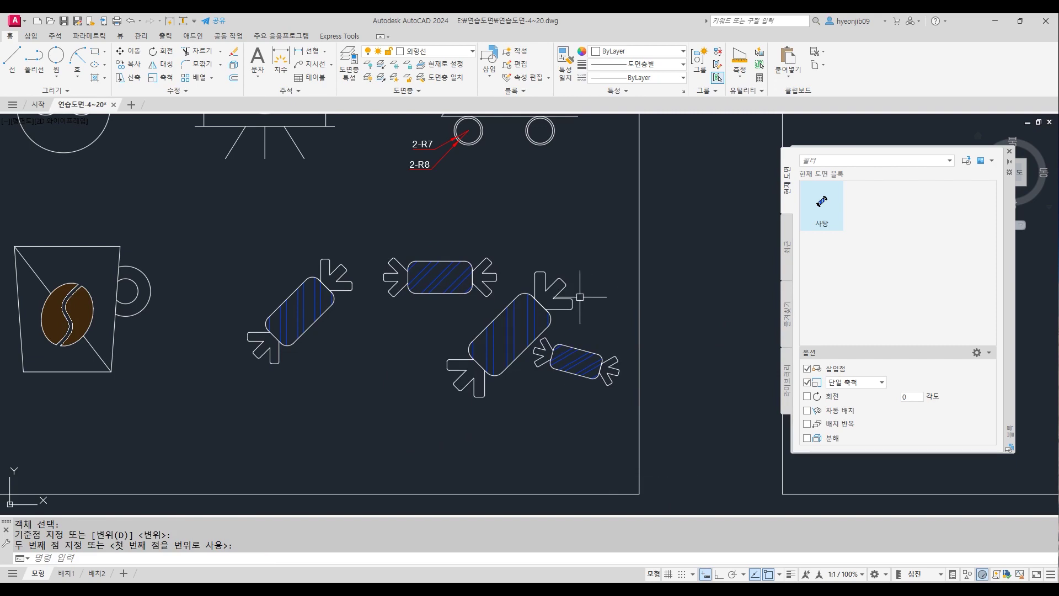
pyautogui.scroll(-3, 662, 303)
pyautogui.moveTo(599, 274); pyautogui.dragTo(592, 319, button='middle')
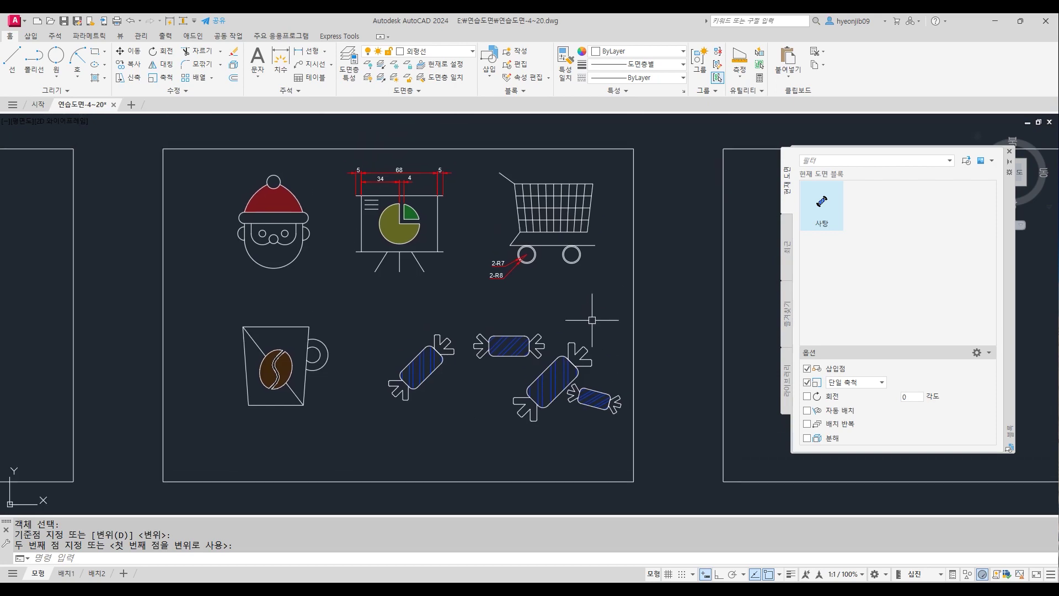
pyautogui.scroll(4, 295, 368)
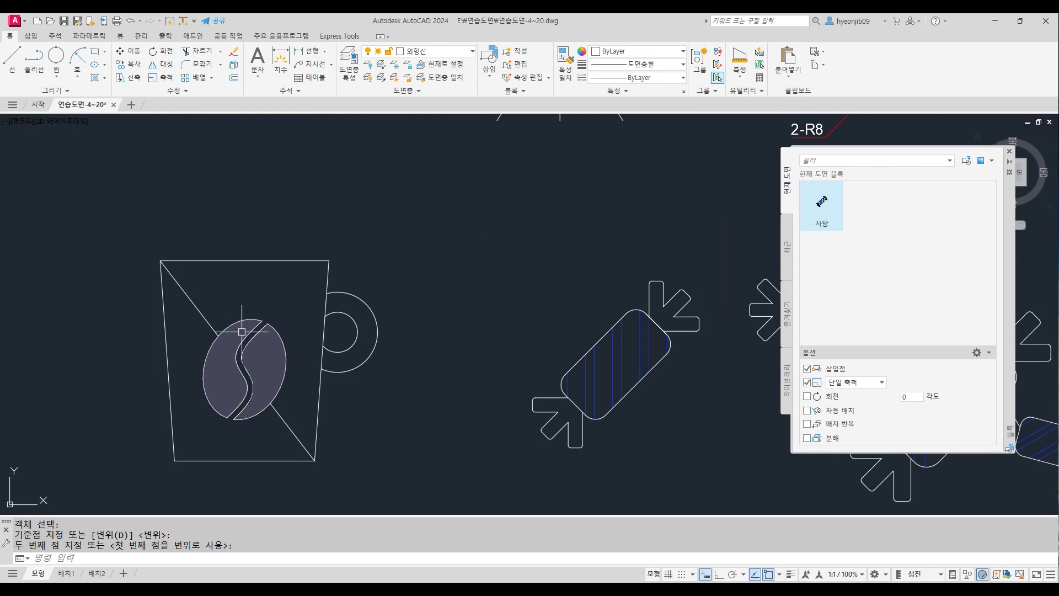
pyautogui.scroll(-4, 260, 336)
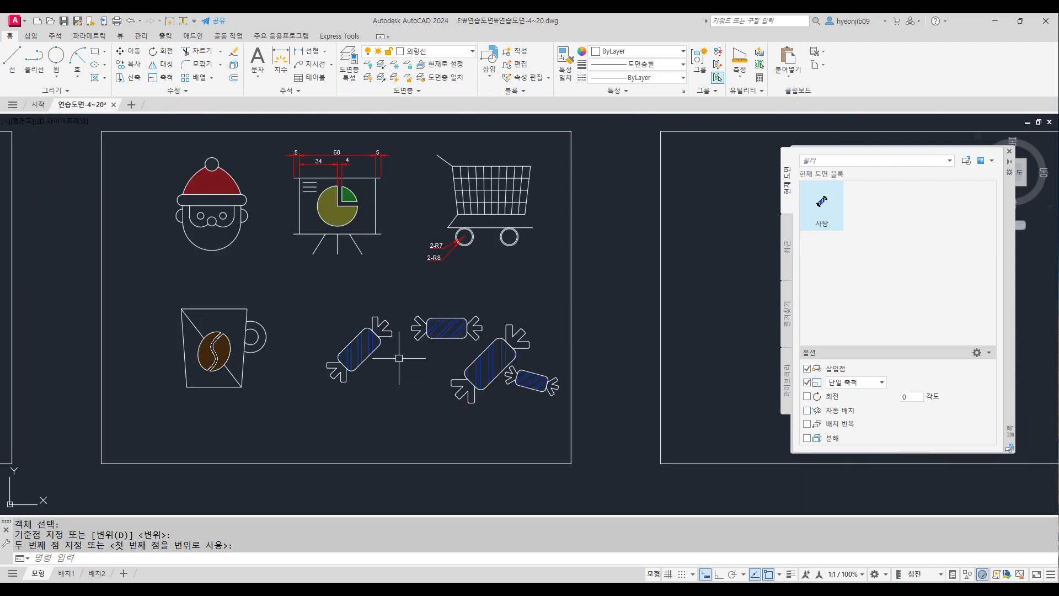